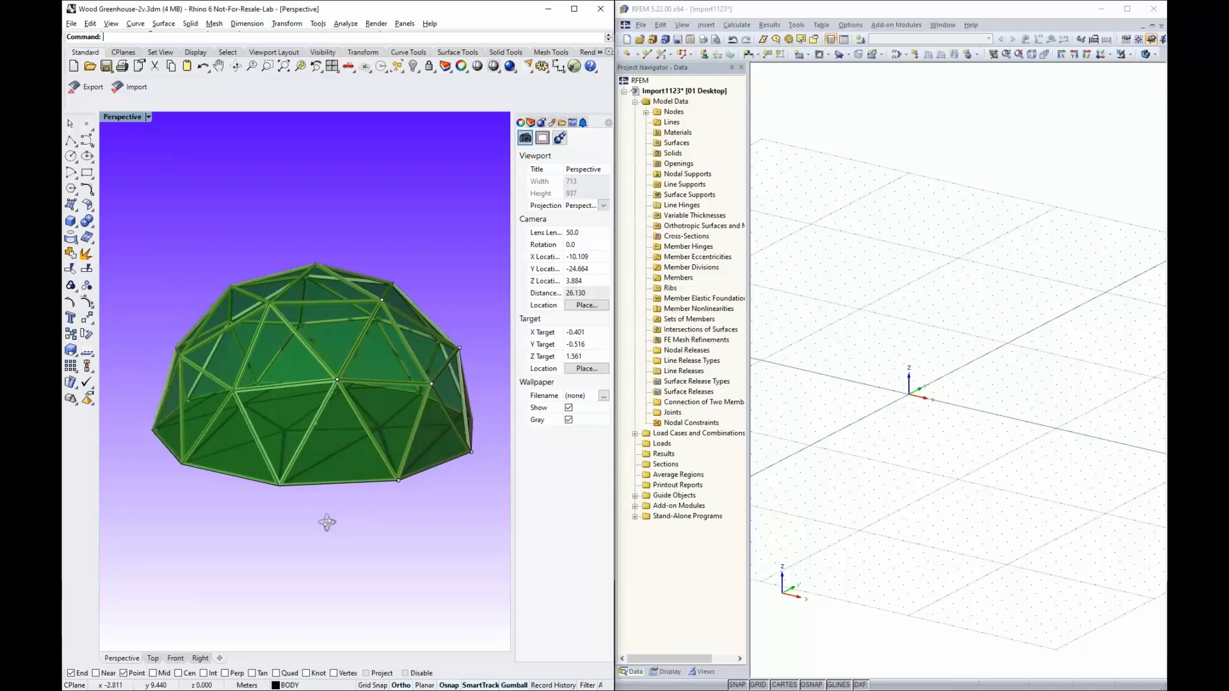
Examine the framing and panels of the wood greenhouse dome up close and from an overall view.
{"action": "scroll", "coordinate": [322, 359], "scroll_direction": "up", "scroll_amount": 6}
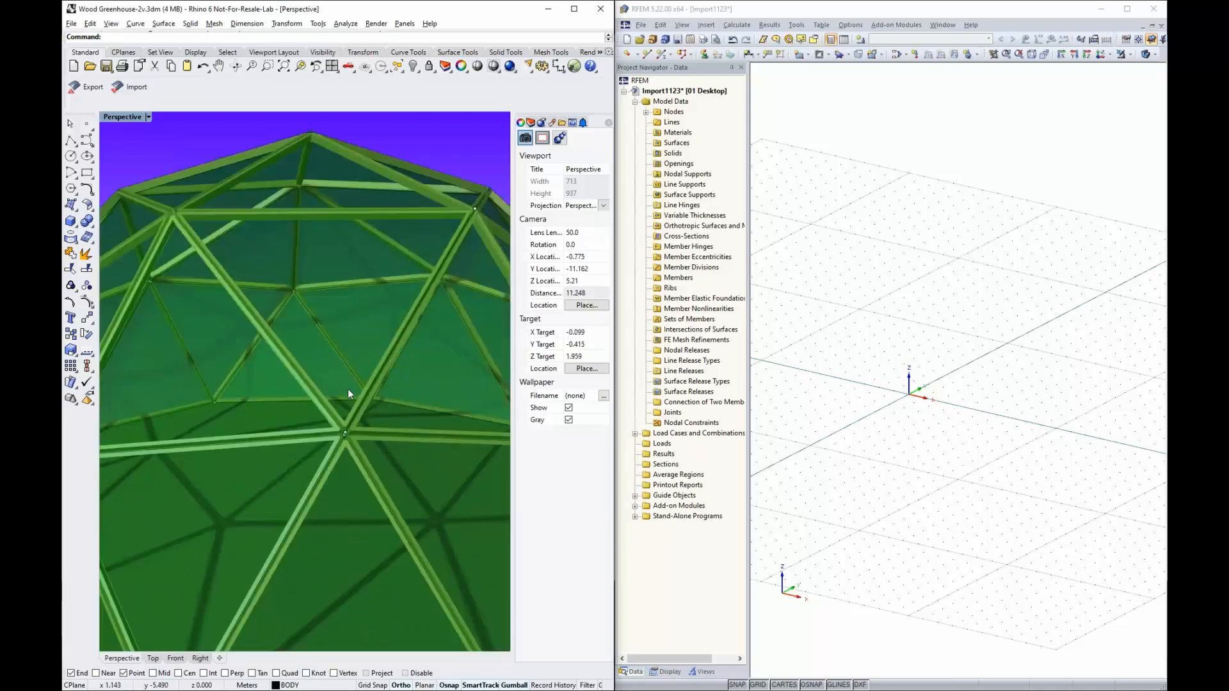
{"action": "scroll", "coordinate": [347, 390], "scroll_direction": "up", "scroll_amount": 7}
{"action": "scroll", "coordinate": [349, 388], "scroll_direction": "up", "scroll_amount": 2}
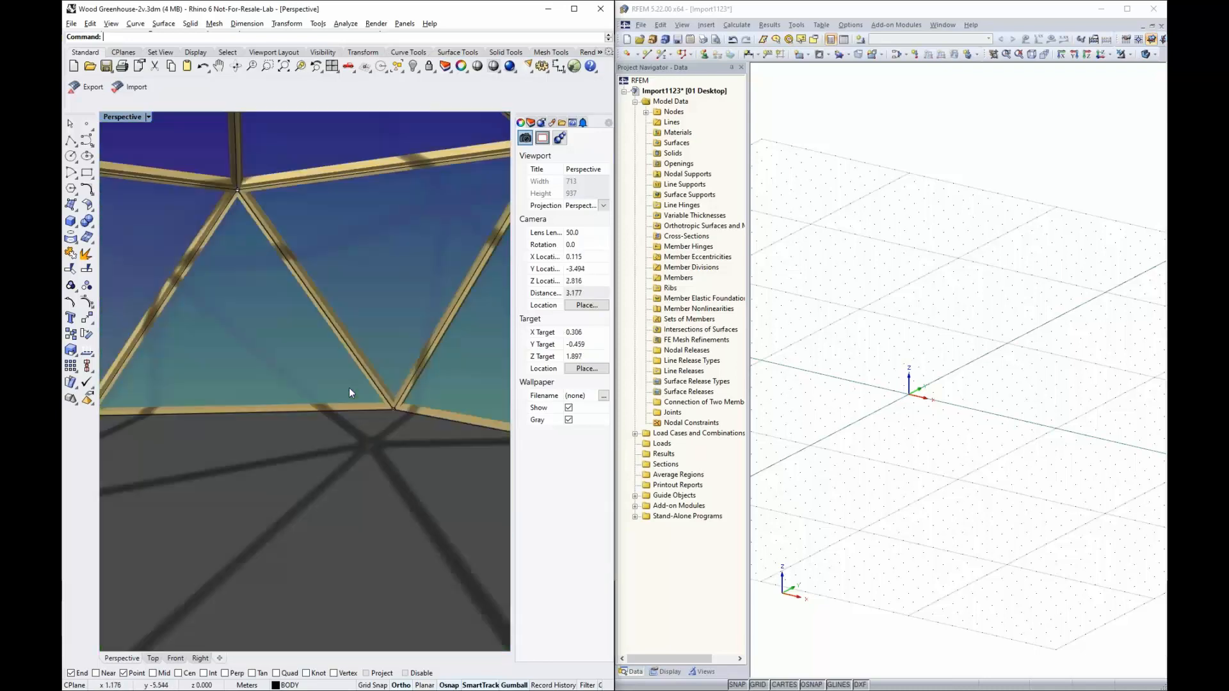
{"action": "mouse_move", "coordinate": [349, 388]}
{"action": "right_mouse_down"}
{"action": "mouse_move", "coordinate": [354, 372]}
{"action": "mouse_move", "coordinate": [398, 356]}
{"action": "mouse_move", "coordinate": [363, 405]}
{"action": "mouse_move", "coordinate": [397, 390]}
{"action": "mouse_move", "coordinate": [415, 447]}
{"action": "mouse_move", "coordinate": [426, 433]}
{"action": "mouse_move", "coordinate": [355, 381]}
{"action": "right_mouse_up"}
{"action": "scroll", "coordinate": [345, 365], "scroll_direction": "down", "scroll_amount": 16}
{"action": "scroll", "coordinate": [337, 378], "scroll_direction": "up", "scroll_amount": 5}
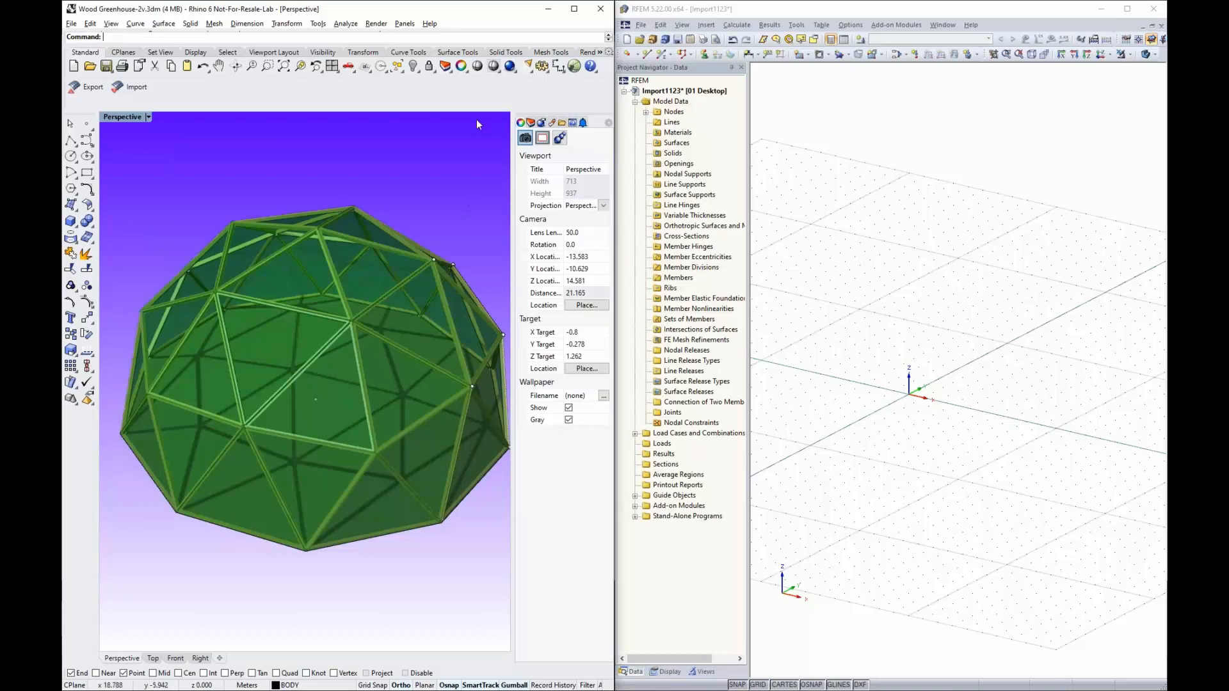
Switch the Perspective viewport to wireframe display and inspect the joint where the dome's frame members meet.
{"action": "left_click", "coordinate": [498, 72]}
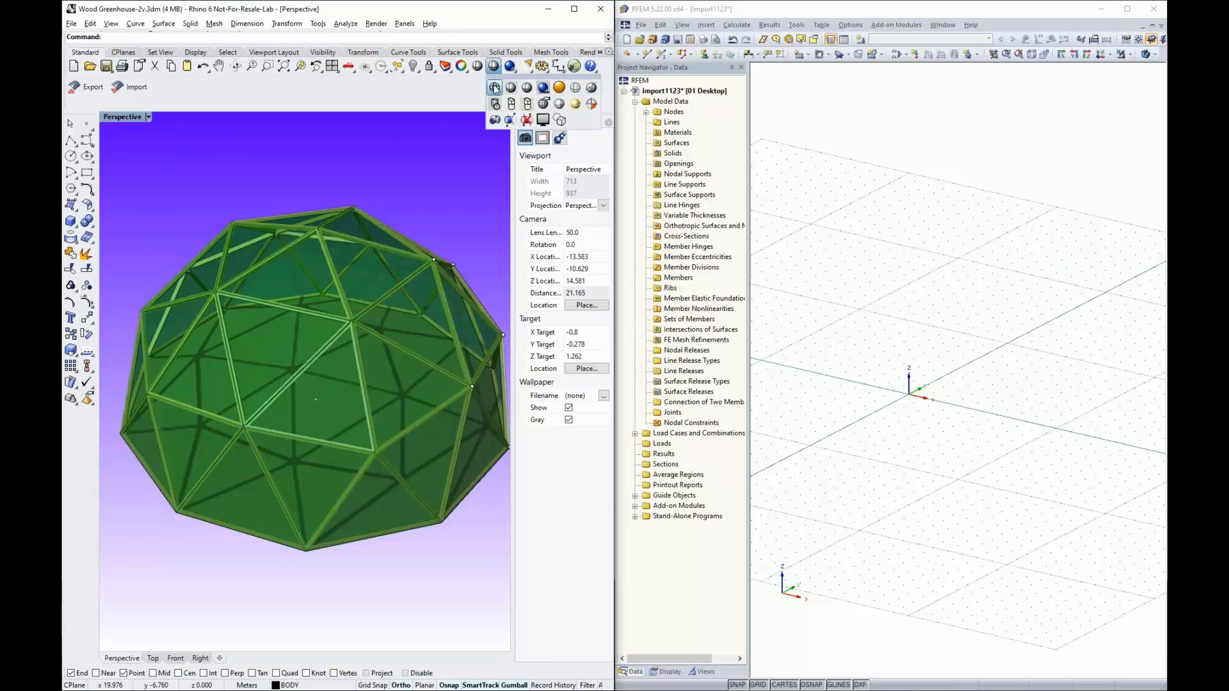
{"action": "left_click", "coordinate": [498, 89]}
{"action": "scroll", "coordinate": [384, 426], "scroll_direction": "up", "scroll_amount": 10}
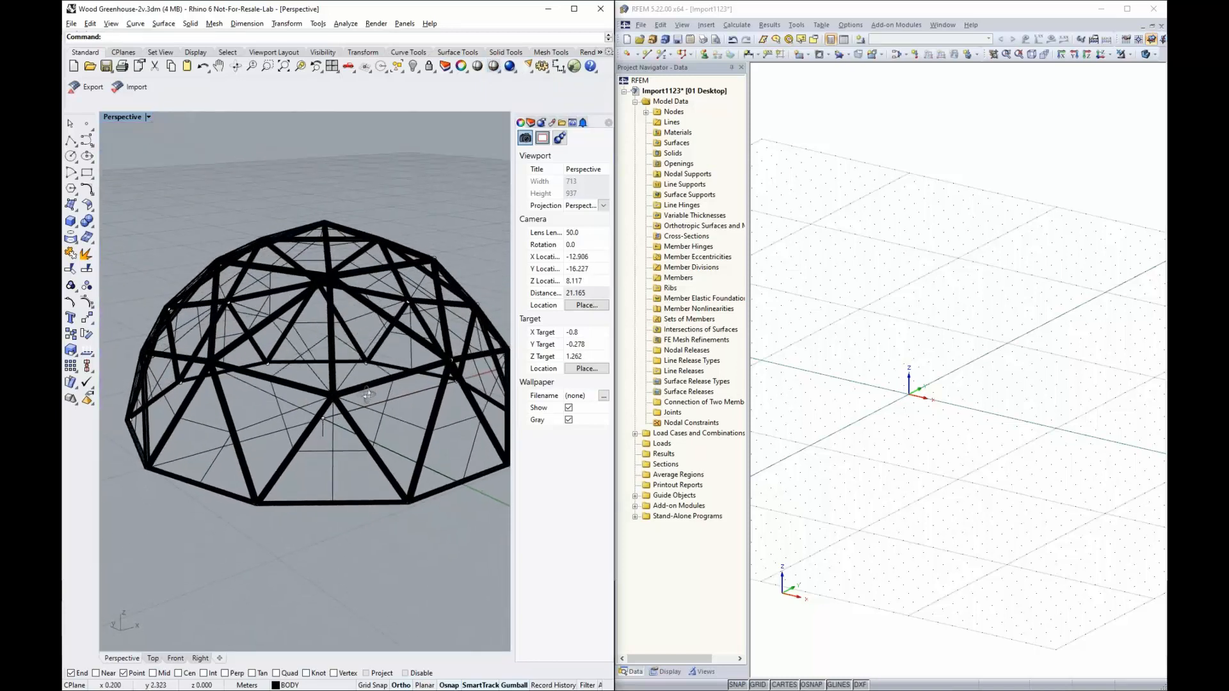
{"action": "scroll", "coordinate": [320, 395], "scroll_direction": "up", "scroll_amount": 4}
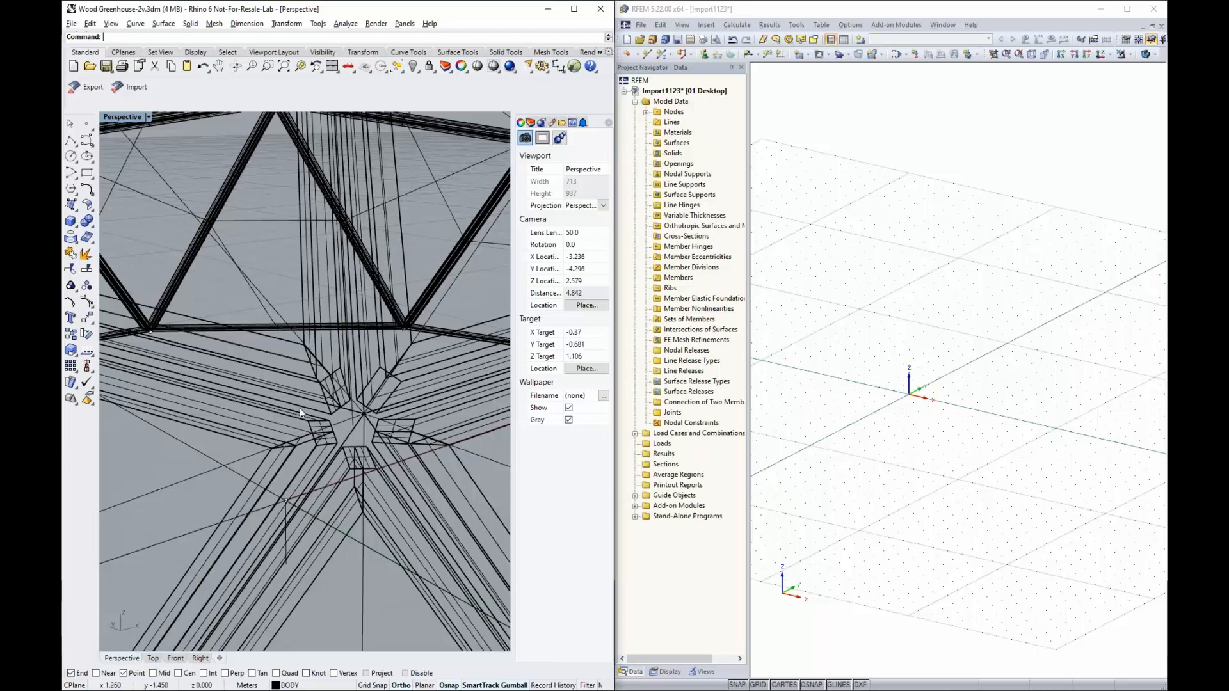
{"action": "scroll", "coordinate": [299, 409], "scroll_direction": "down", "scroll_amount": 15}
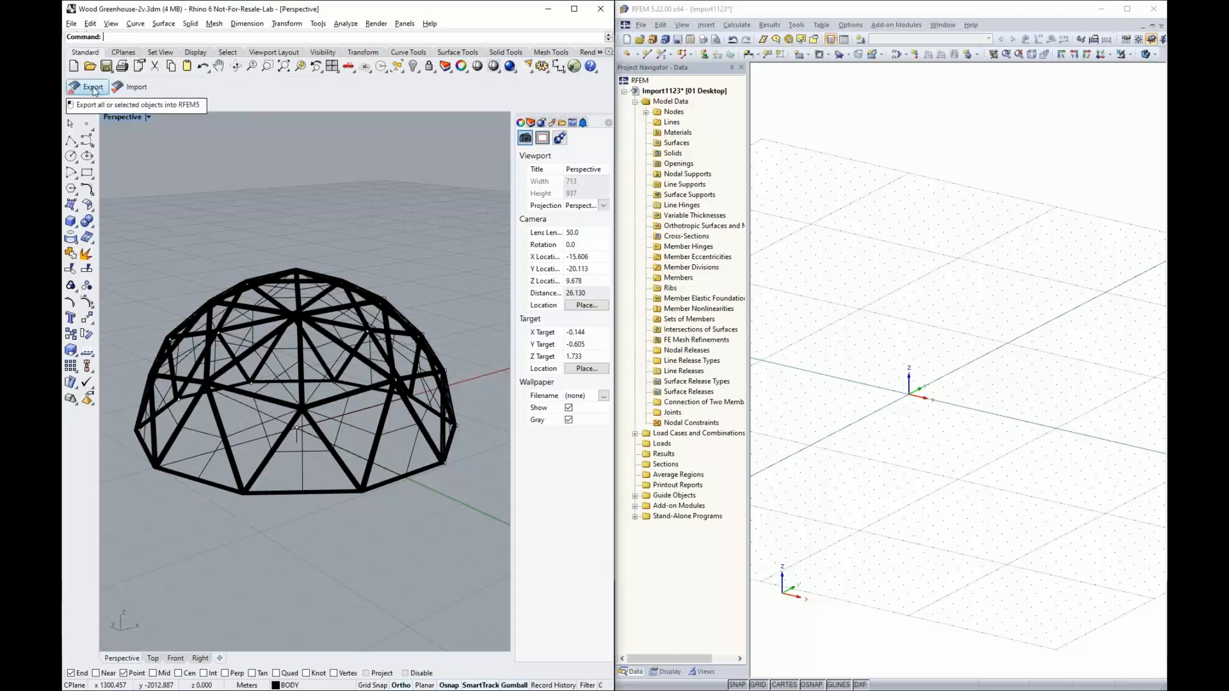
Export the whole greenhouse dome from Rhino to RFEM and display the transferred model as a transparent solid.
{"action": "left_click", "coordinate": [93, 92]}
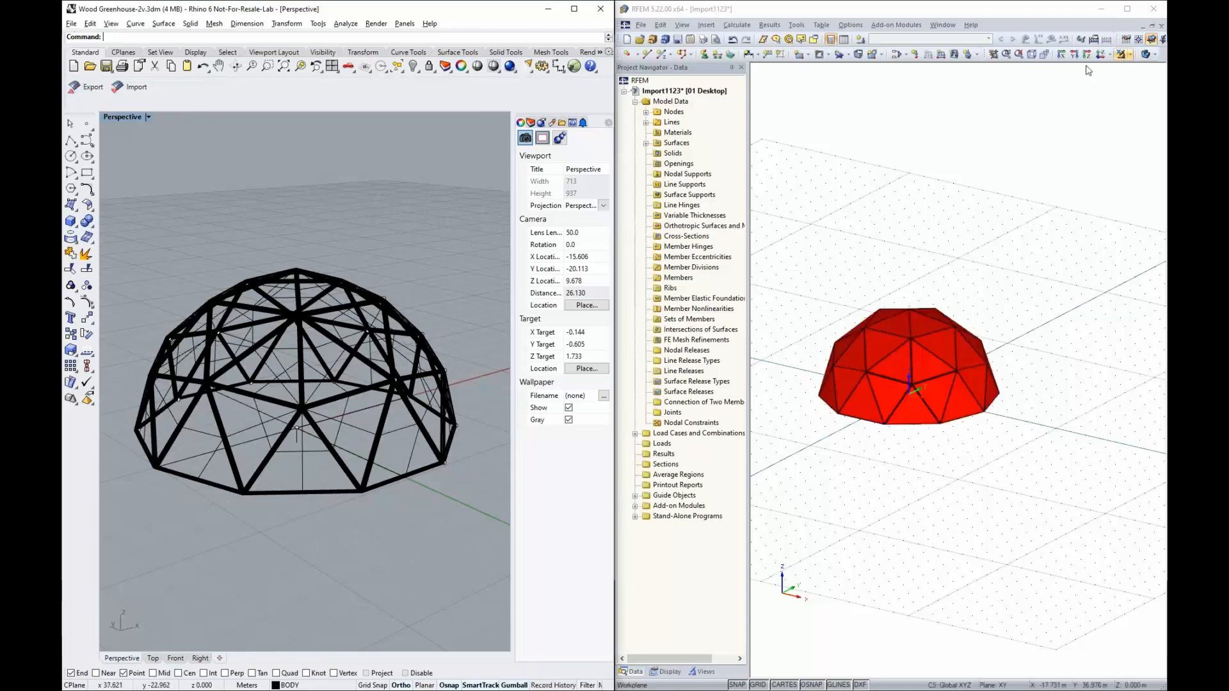
{"action": "left_click", "coordinate": [1146, 56]}
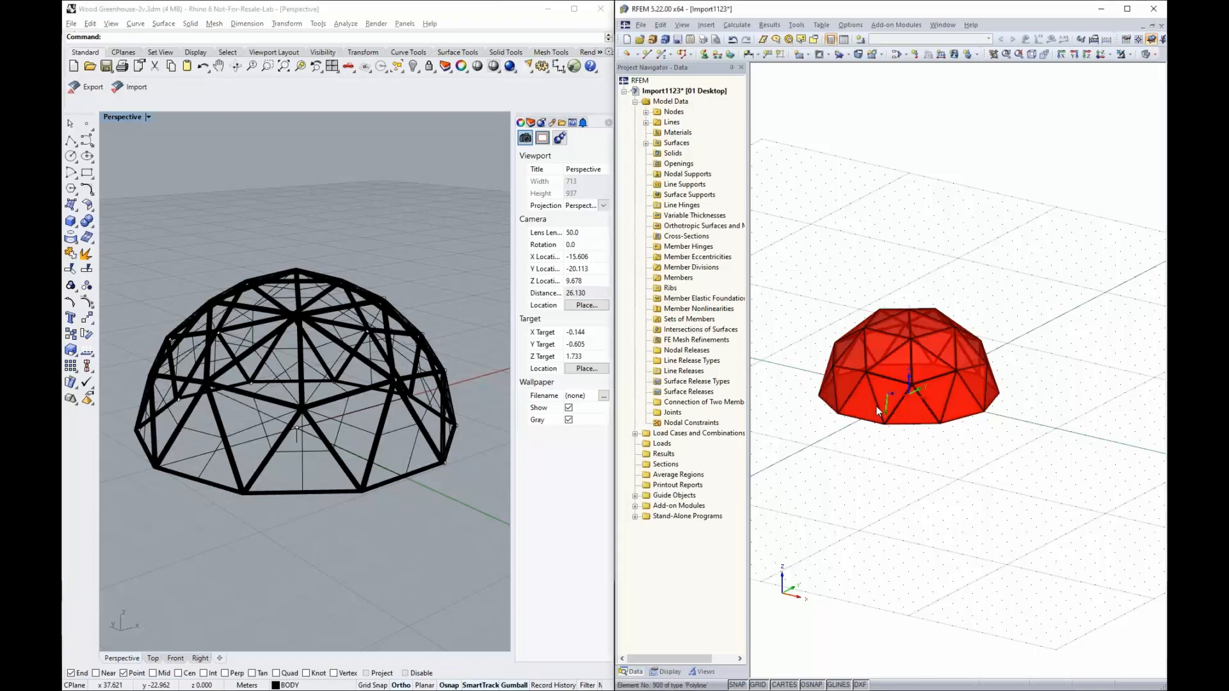
Check the geometry and stiffness type of one triangular dome surface in RFEM without changing it.
{"action": "scroll", "coordinate": [877, 405], "scroll_direction": "up", "scroll_amount": 5}
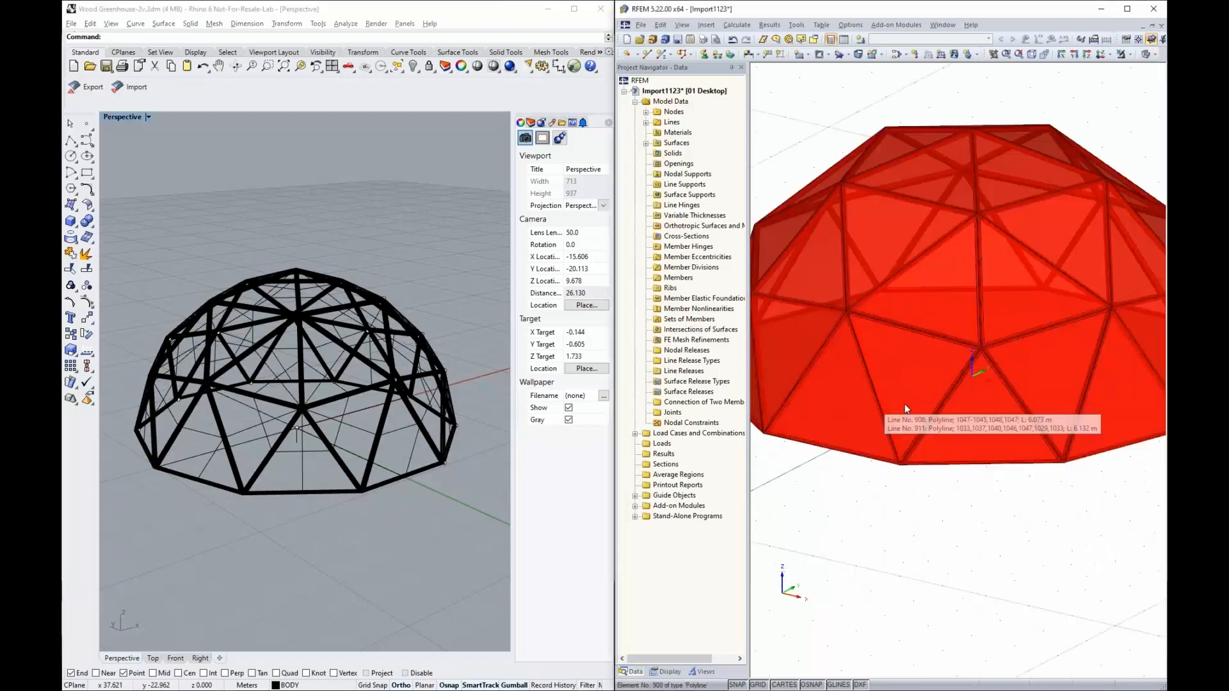
{"action": "double_click", "coordinate": [1048, 359]}
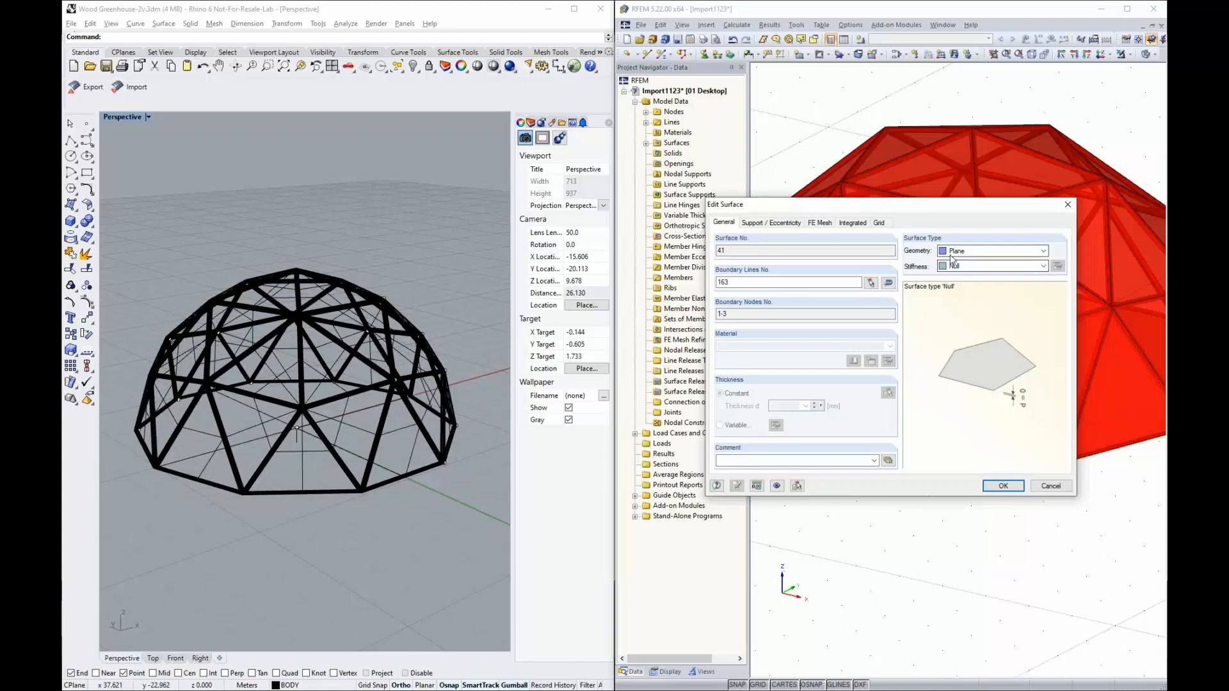
{"action": "left_click", "coordinate": [1068, 204]}
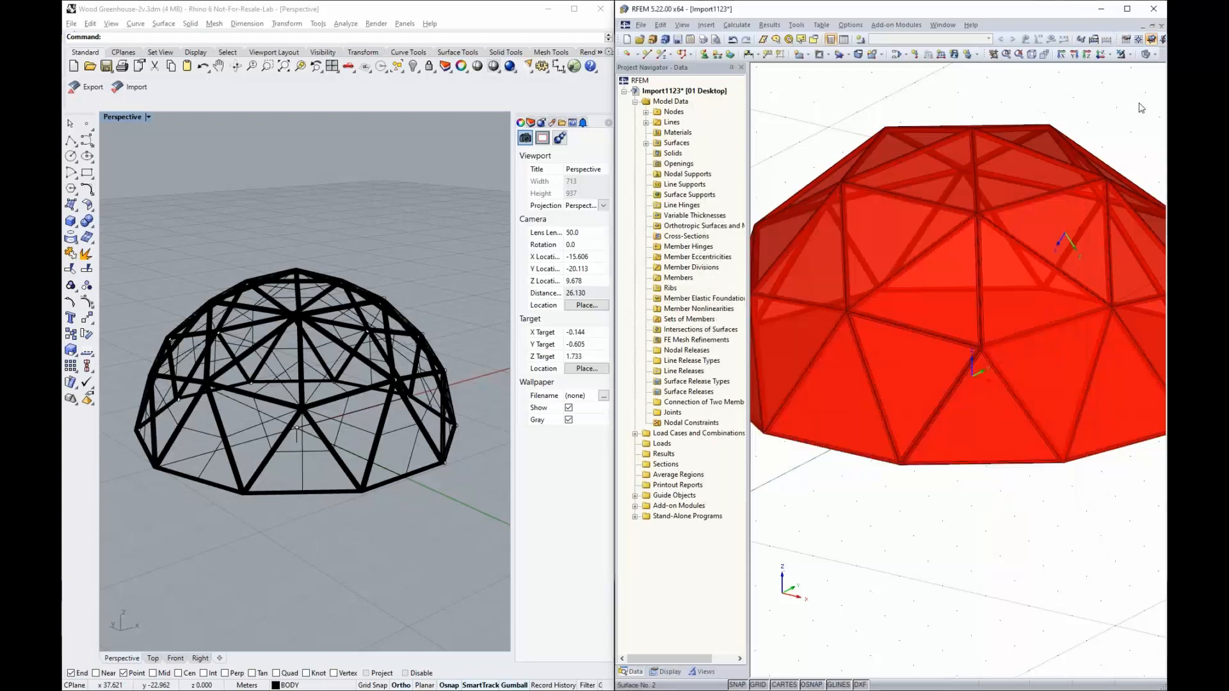
Display the transferred dome as a wireframe and inspect the lines at the joint between frame members.
{"action": "left_click", "coordinate": [1146, 54]}
{"action": "scroll", "coordinate": [986, 346], "scroll_direction": "up", "scroll_amount": 5}
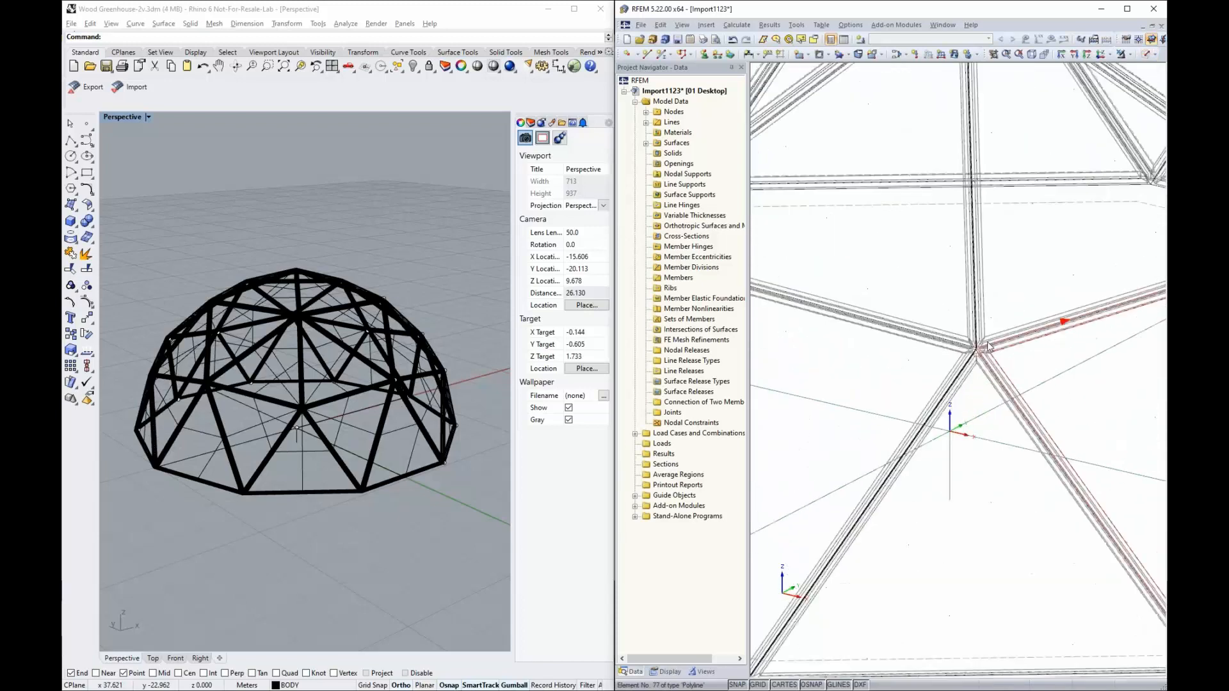
{"action": "scroll", "coordinate": [988, 347], "scroll_direction": "up", "scroll_amount": 8}
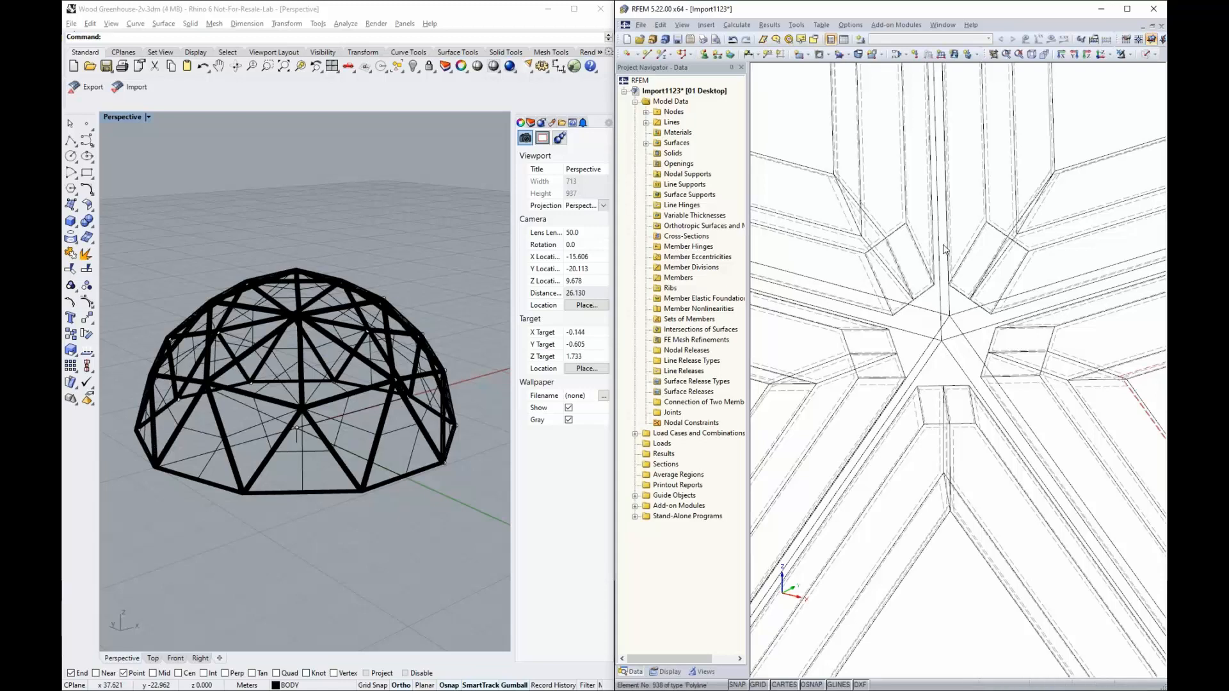
{"action": "scroll", "coordinate": [941, 337], "scroll_direction": "down", "scroll_amount": 6}
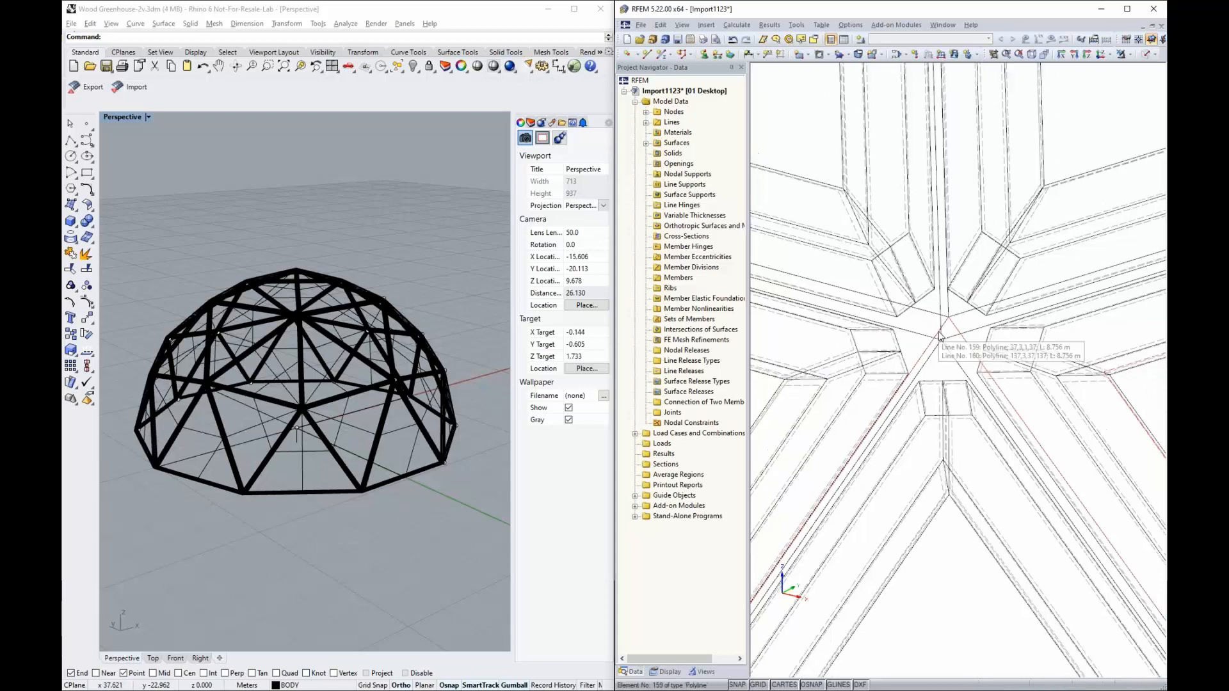
{"action": "scroll", "coordinate": [947, 375], "scroll_direction": "down", "scroll_amount": 8}
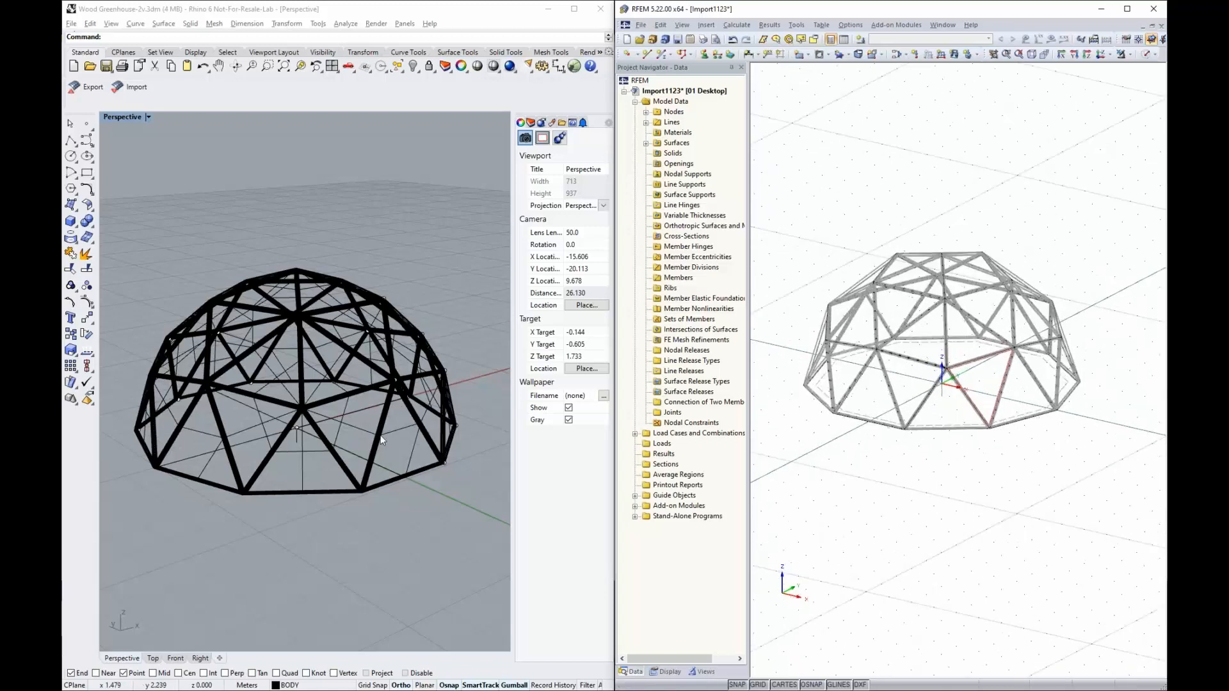
Switch to Rhino, select the objects in the near part of the dome, and export only them to RFEM.
{"action": "right_click_drag", "start_coordinate": [248, 214], "coordinate": [192, 378]}
{"action": "left_click_drag", "start_coordinate": [121, 376], "coordinate": [447, 517]}
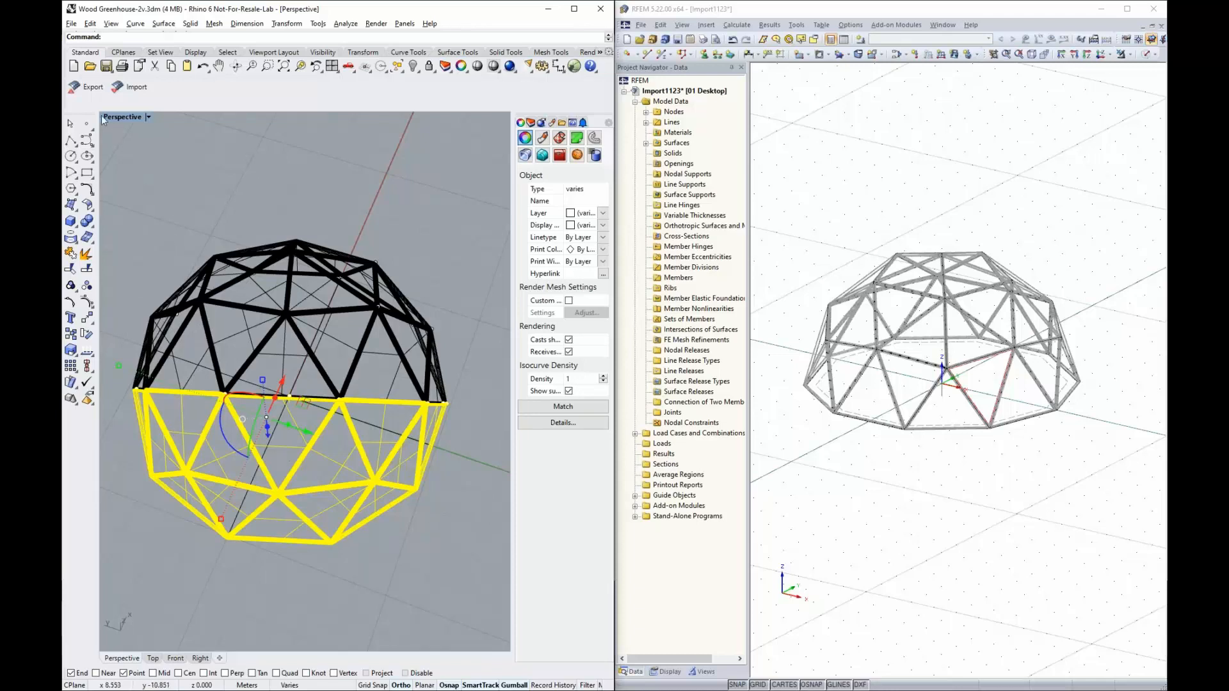
{"action": "left_click", "coordinate": [84, 91]}
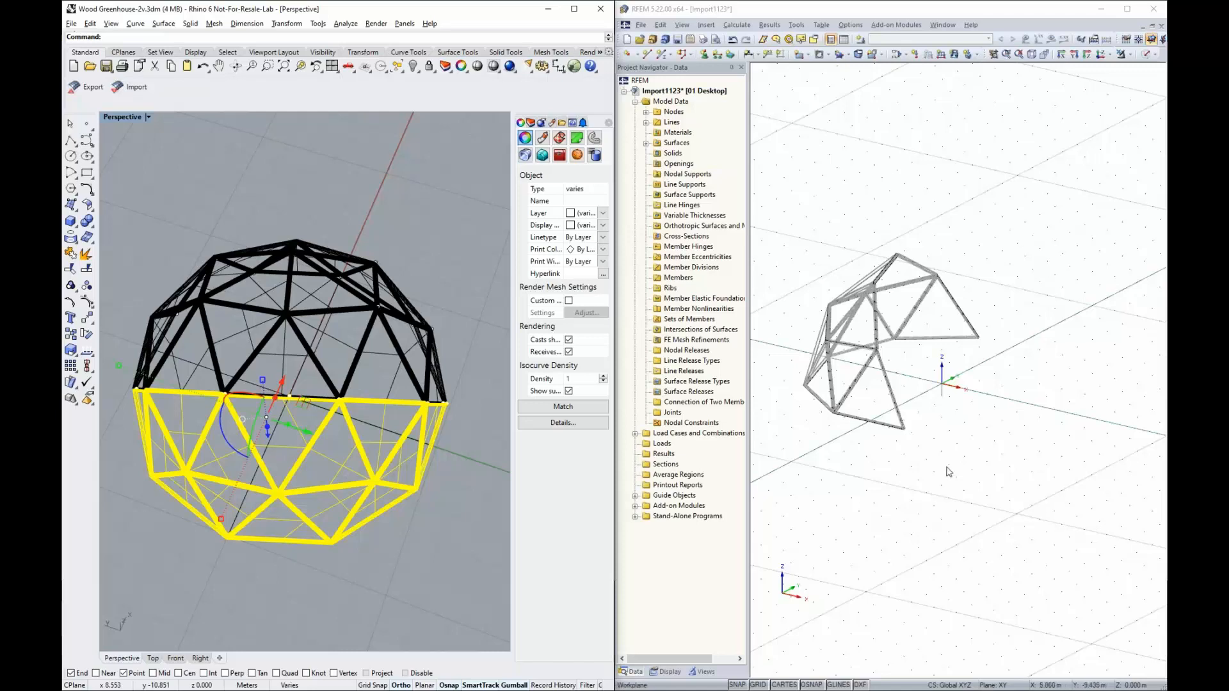
Display the partial dome in RFEM in solid mode and view it from other angles.
{"action": "left_click", "coordinate": [1036, 433]}
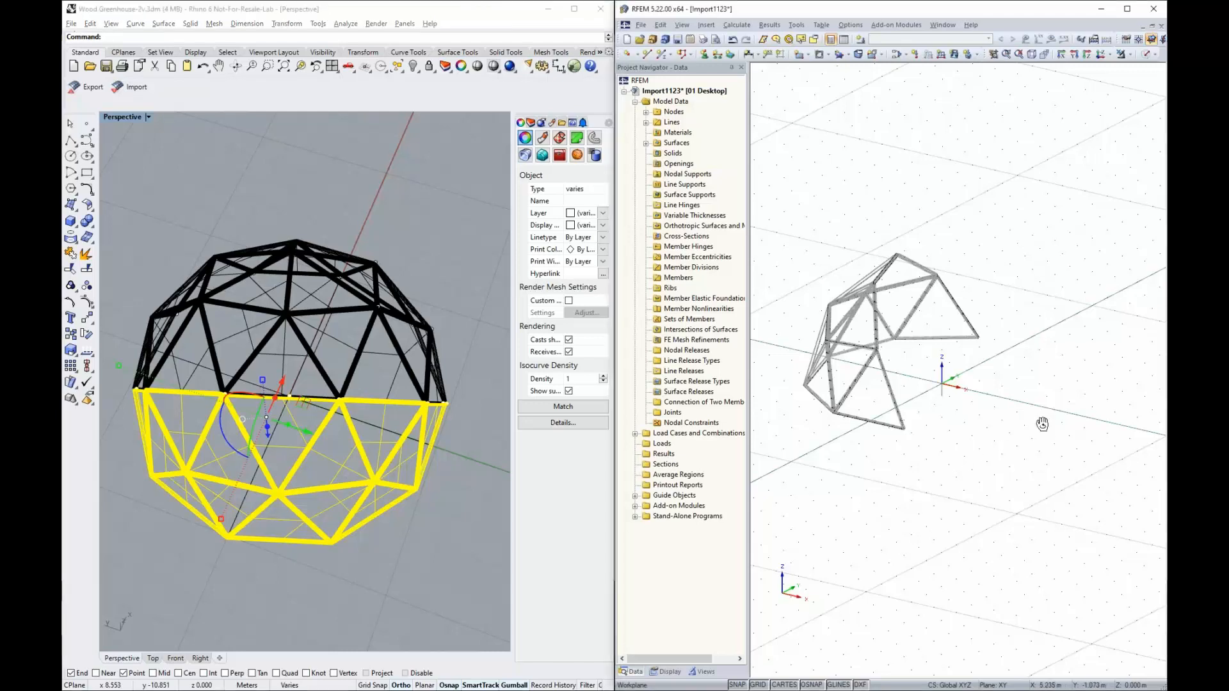
{"action": "middle_click_drag", "start_coordinate": [1042, 424], "coordinate": [1005, 452], "text": "ctrl"}
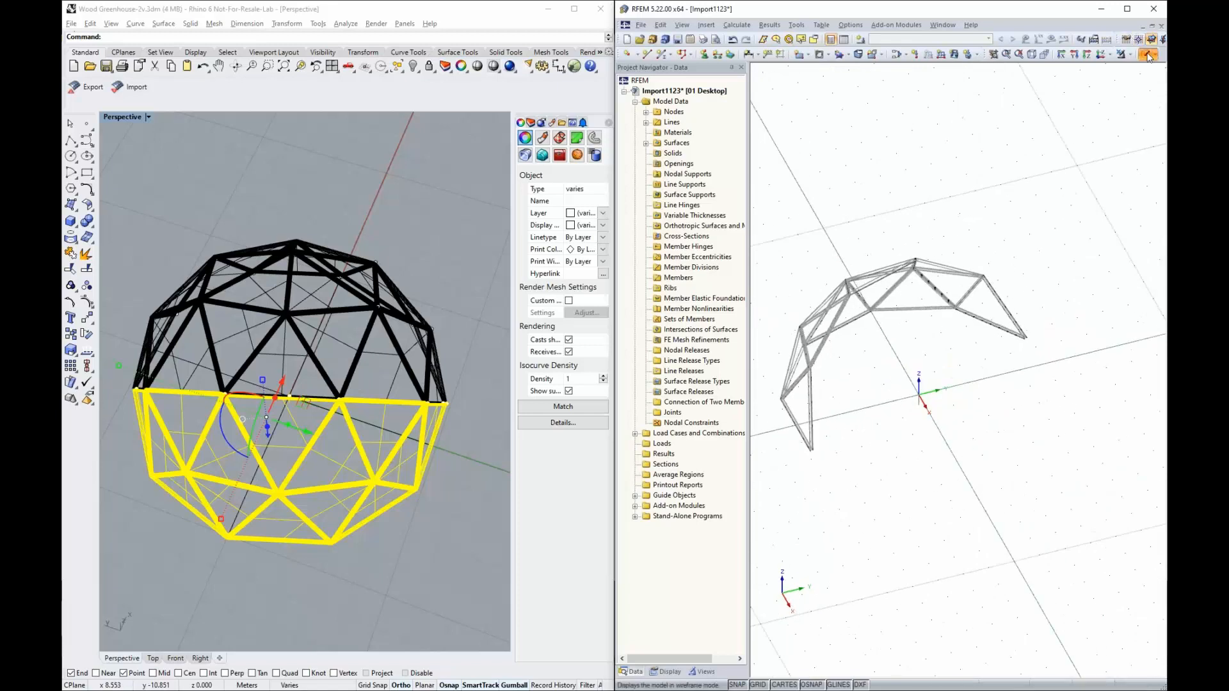
{"action": "left_click", "coordinate": [1148, 55]}
{"action": "middle_click_drag", "start_coordinate": [933, 405], "coordinate": [864, 315], "text": "ctrl"}
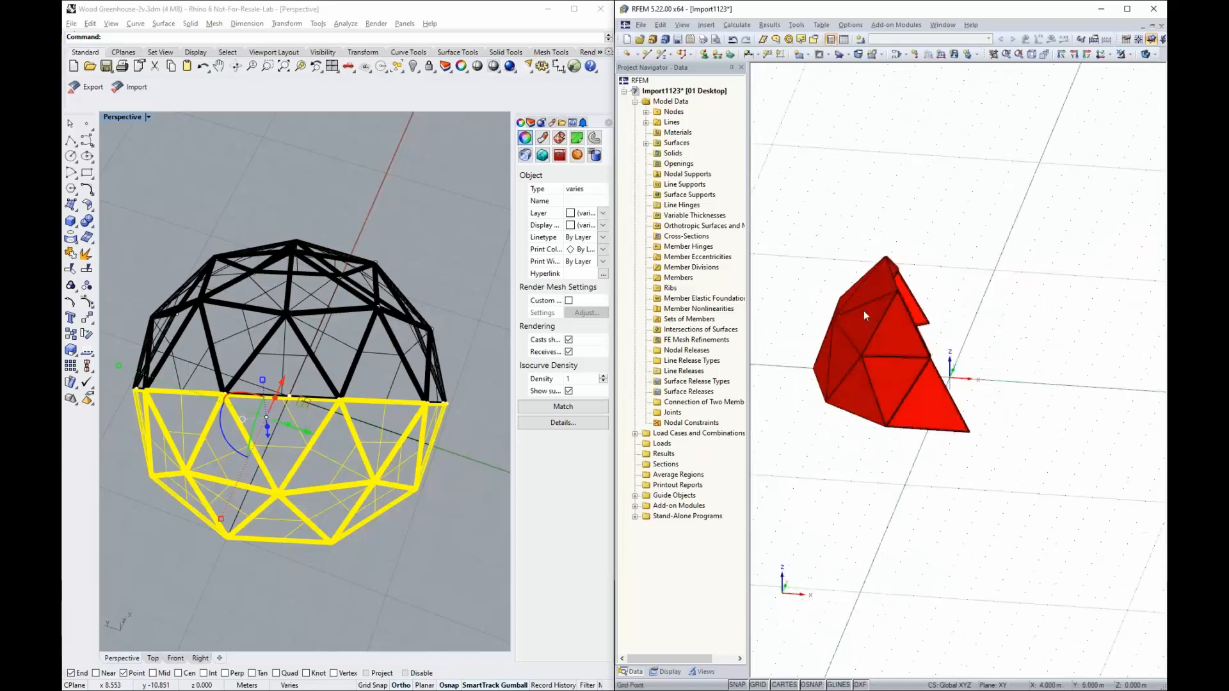
Hide the dome's top cap in Rhino, export the remaining structure to RFEM, and inspect the opening there.
{"action": "left_click", "coordinate": [420, 228]}
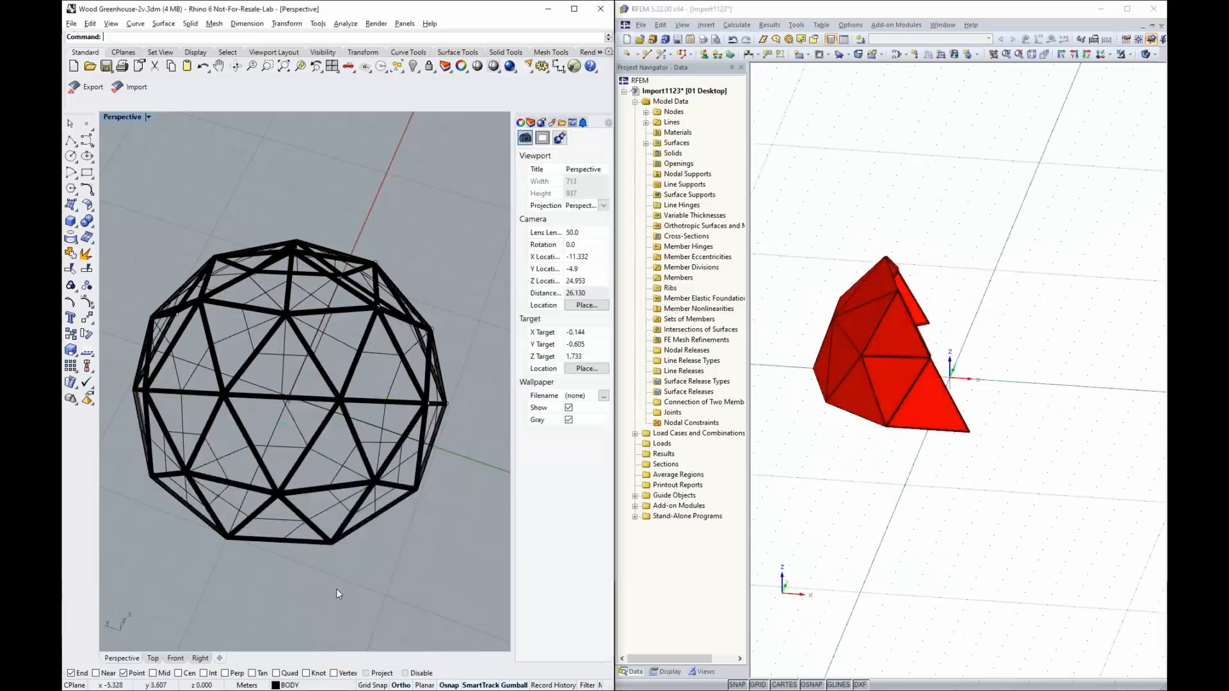
{"action": "right_click_drag", "start_coordinate": [335, 589], "coordinate": [335, 479]}
{"action": "left_click_drag", "start_coordinate": [171, 228], "coordinate": [428, 309]}
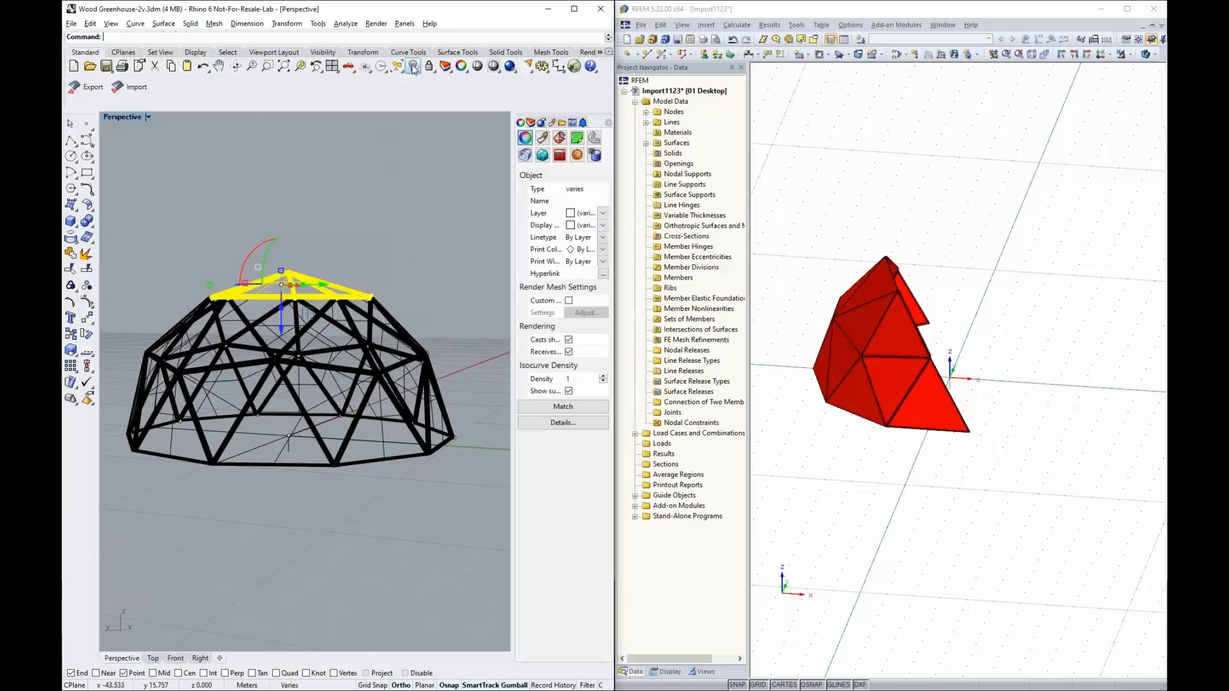
{"action": "key", "text": "Escape"}
{"action": "right_click_drag", "start_coordinate": [228, 204], "coordinate": [276, 301]}
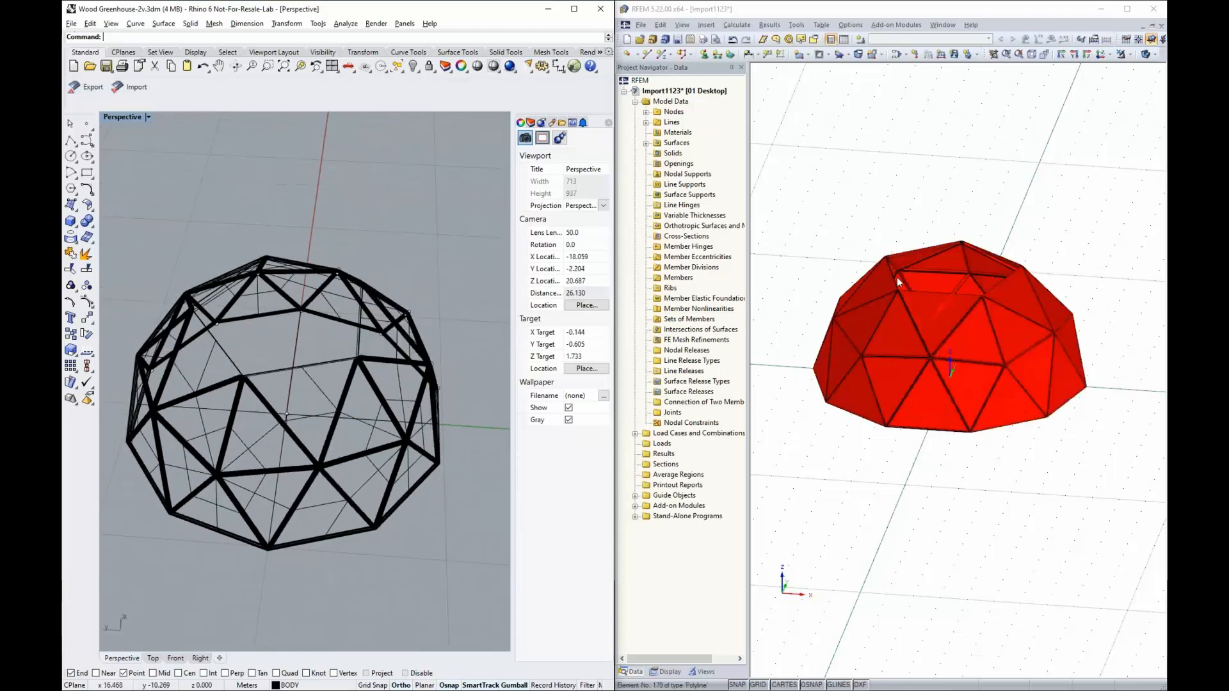
{"action": "middle_click_drag", "start_coordinate": [831, 201], "coordinate": [950, 324], "text": "ctrl"}
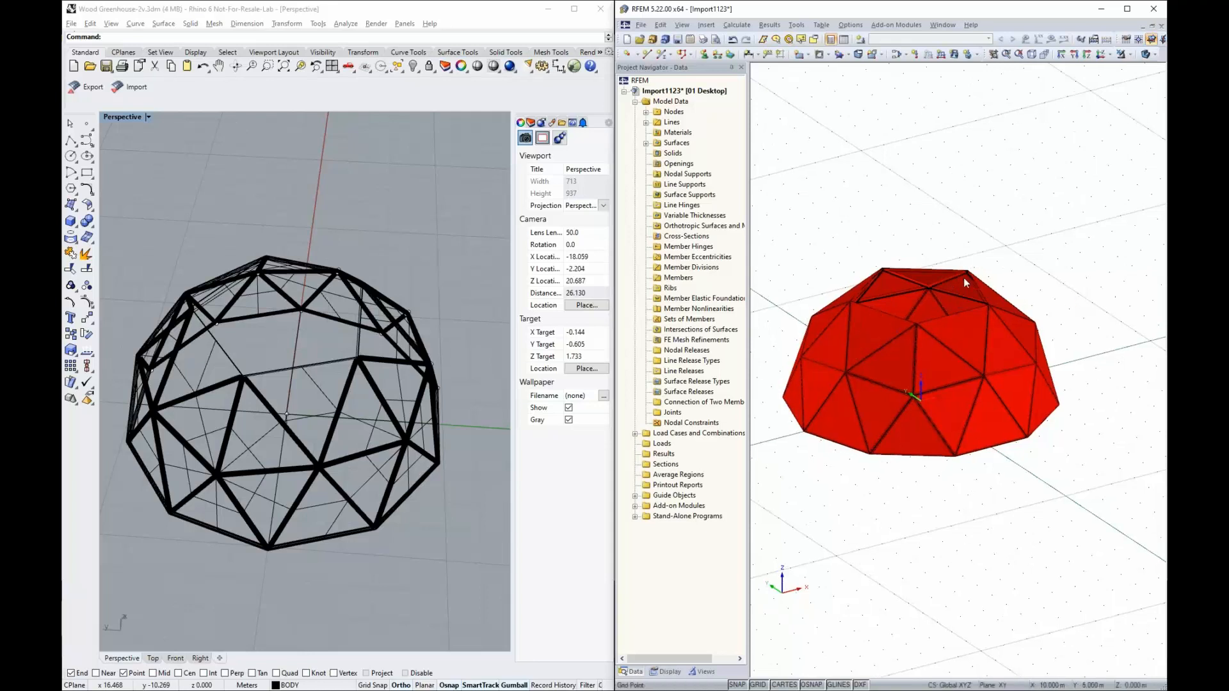
{"action": "scroll", "coordinate": [896, 282], "scroll_direction": "up", "scroll_amount": 3}
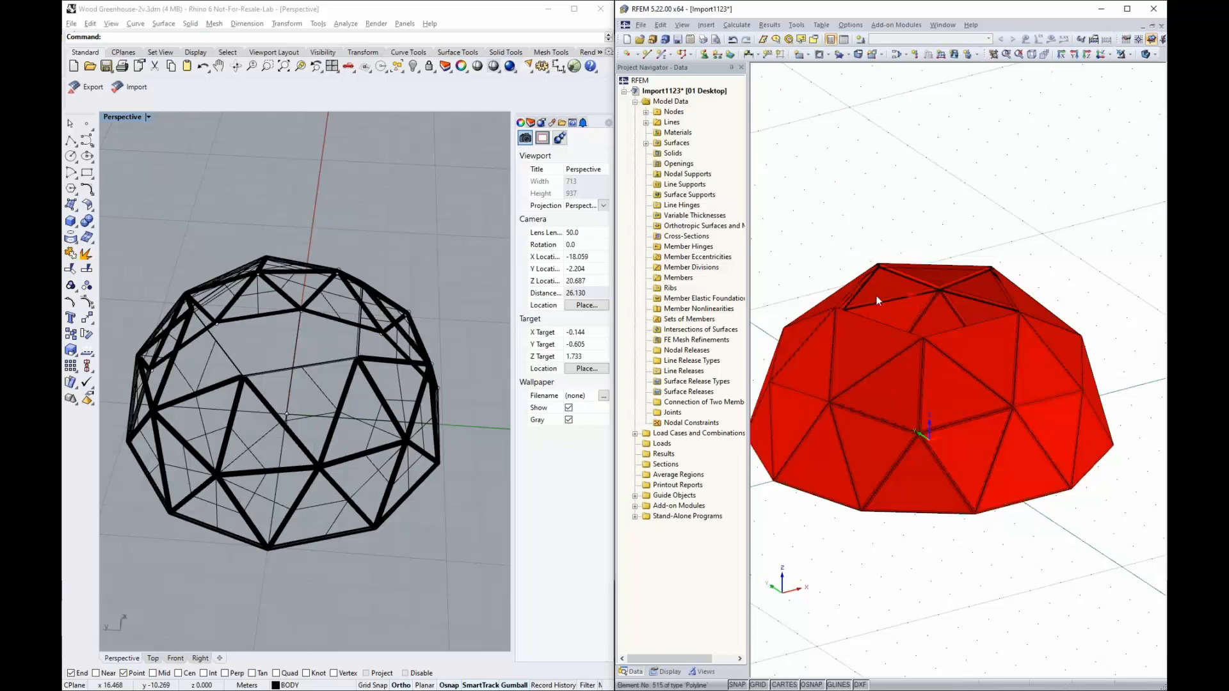
{"action": "middle_click_drag", "start_coordinate": [812, 253], "coordinate": [839, 260]}
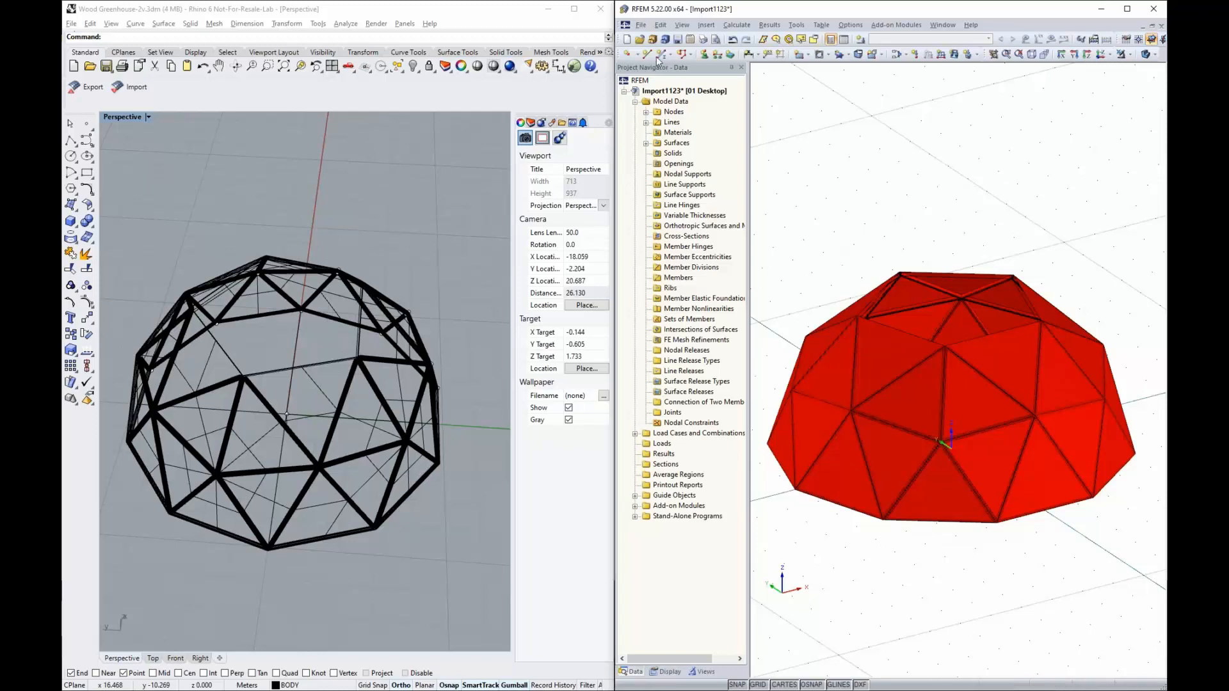
Open the Greenhouse2.rf5 model and display it with solid members and surfaces.
{"action": "left_click", "coordinate": [642, 26]}
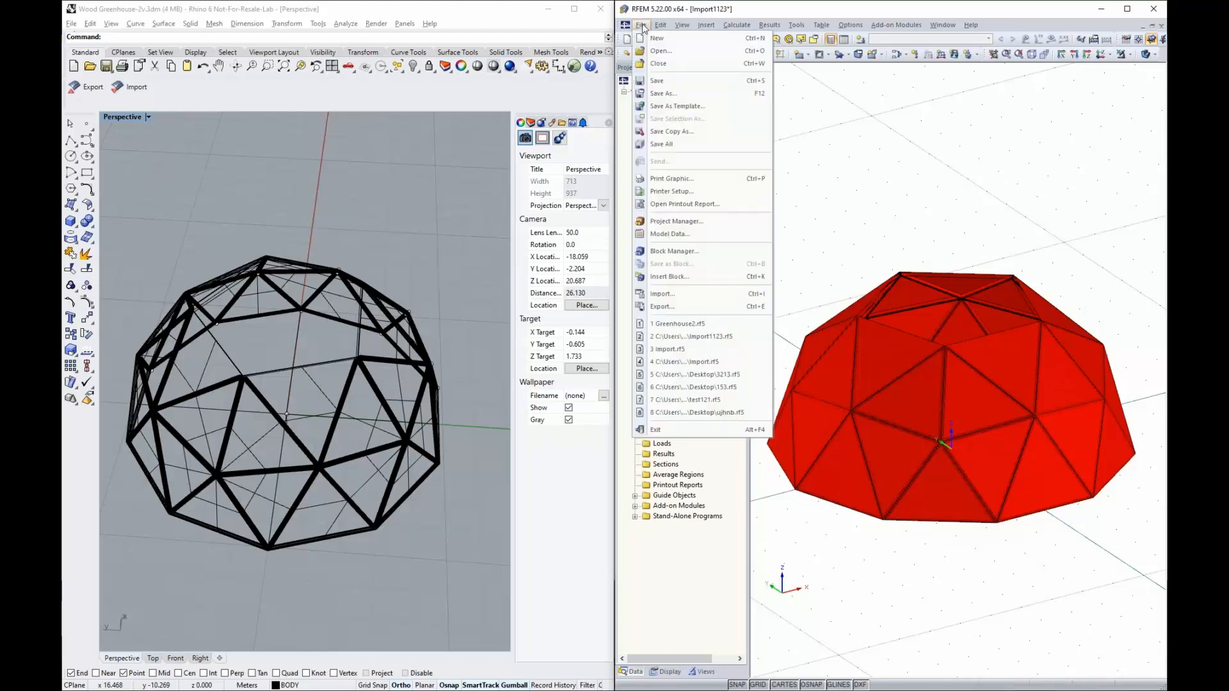
{"action": "left_click", "coordinate": [1076, 304]}
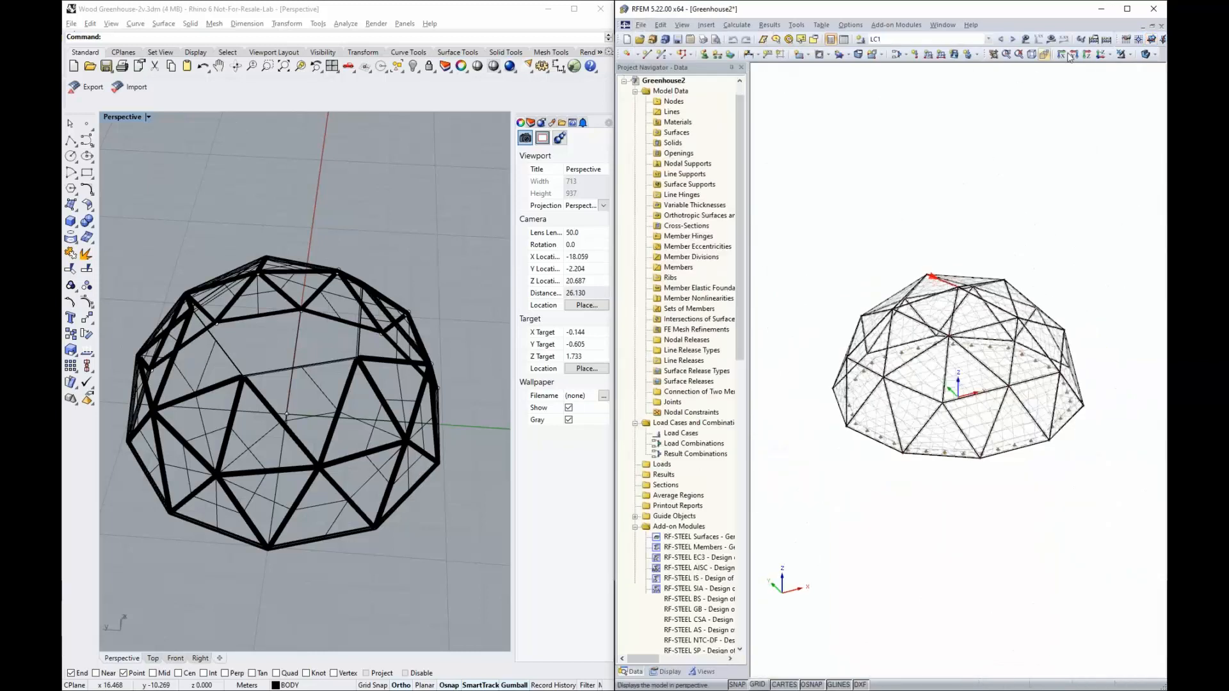
{"action": "left_click", "coordinate": [1148, 55]}
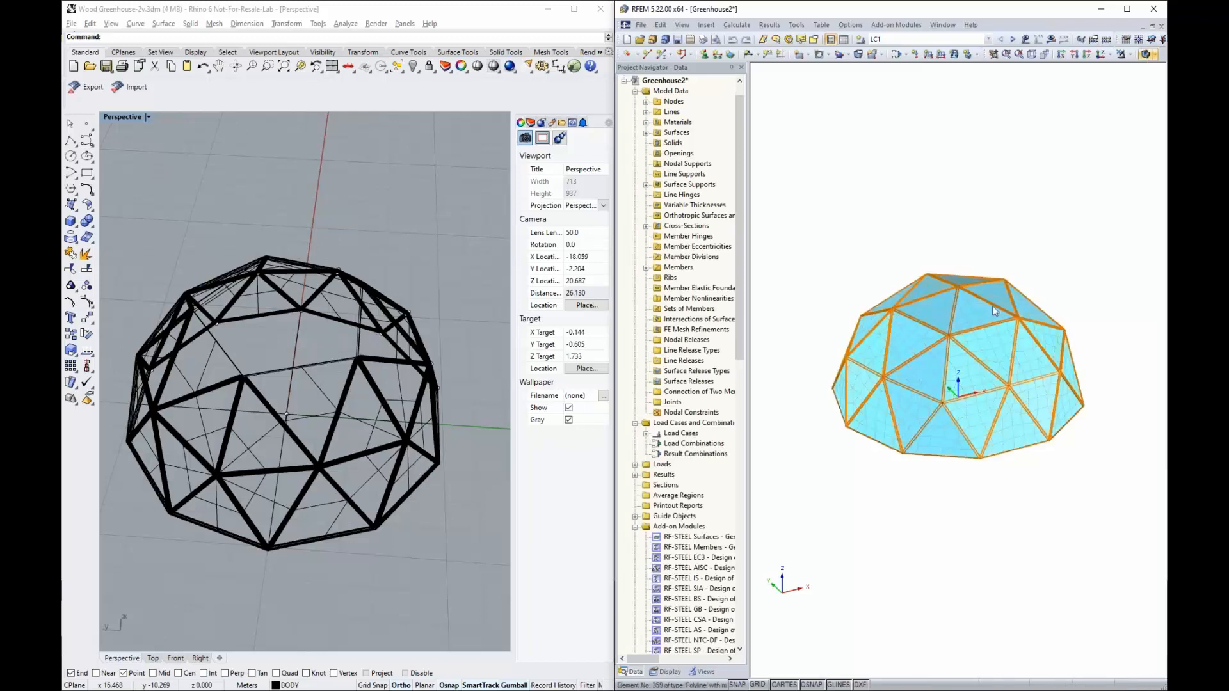
Set the greenhouse model to transparent solid display and show the global deformations for load case LC1.
{"action": "middle_click_drag", "start_coordinate": [1021, 324], "coordinate": [1061, 433], "text": "ctrl"}
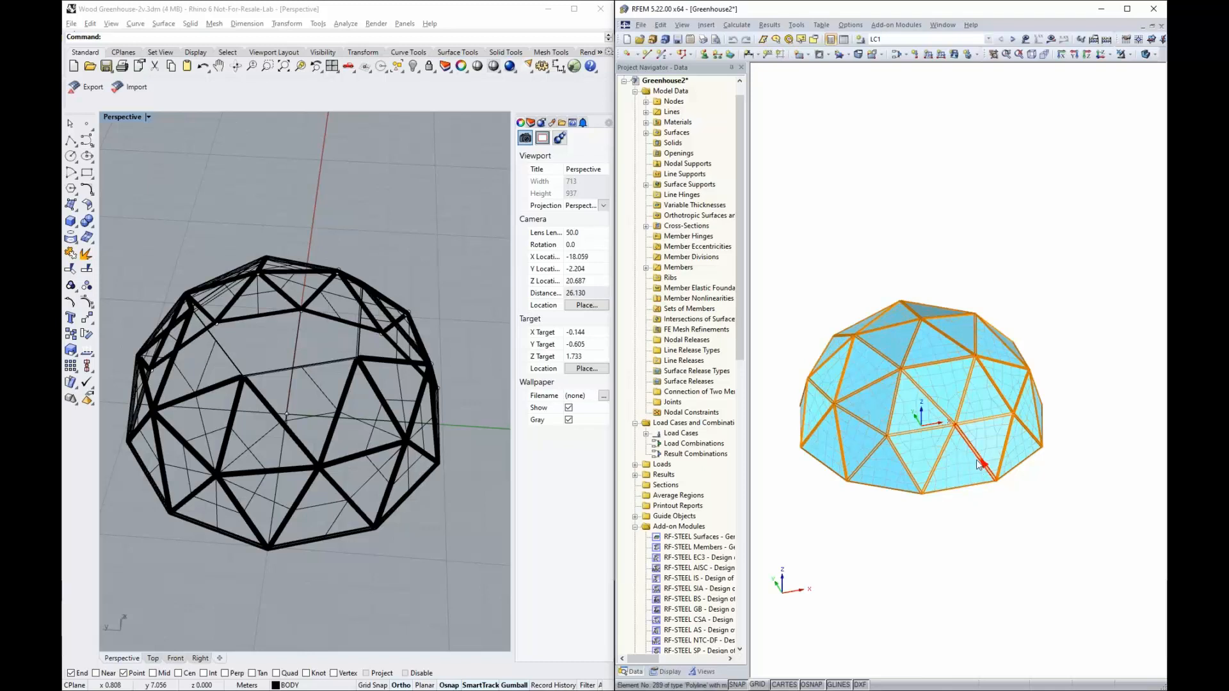
{"action": "mouse_move", "coordinate": [963, 537]}
{"action": "middle_mouse_down"}
{"action": "mouse_move", "coordinate": [964, 552]}
{"action": "mouse_move", "coordinate": [941, 547]}
{"action": "middle_mouse_up"}
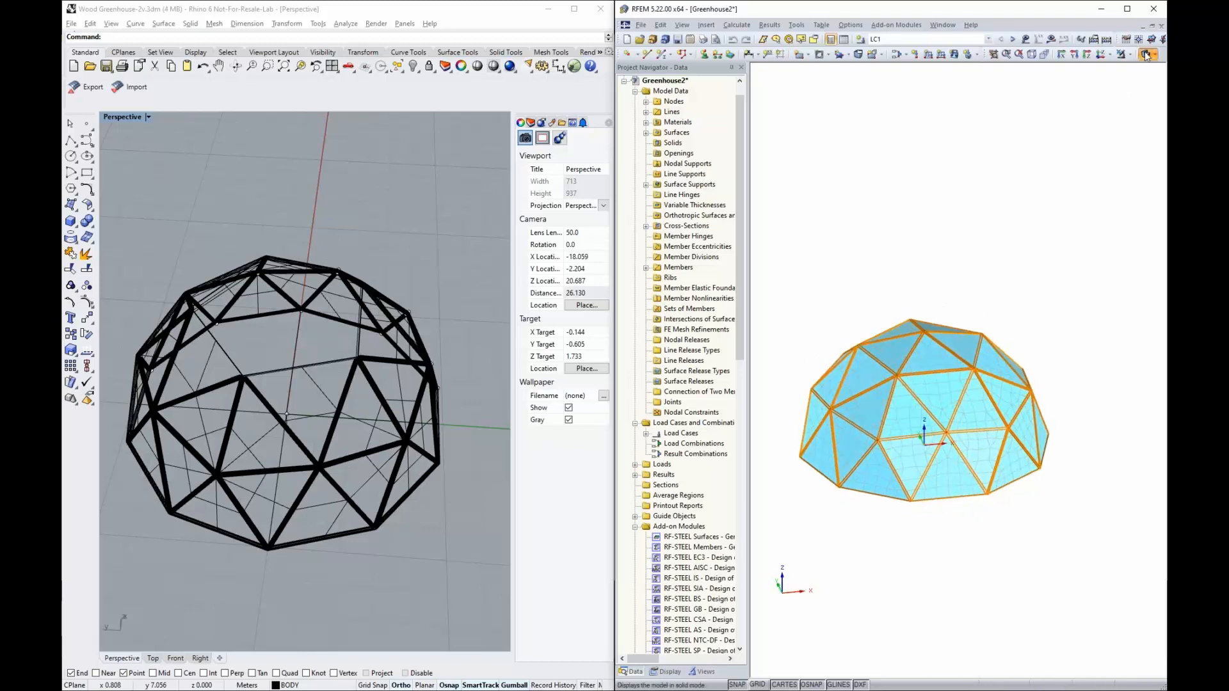
{"action": "scroll", "coordinate": [960, 466], "scroll_direction": "up", "scroll_amount": 5}
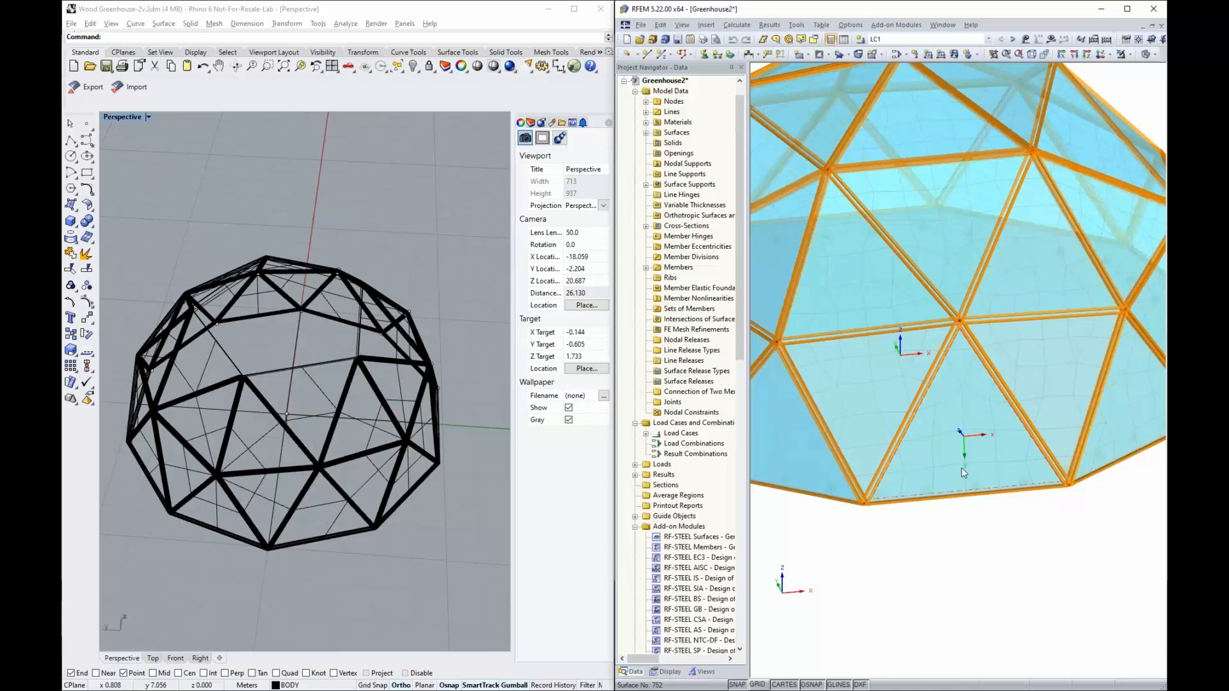
{"action": "scroll", "coordinate": [961, 468], "scroll_direction": "down", "scroll_amount": 4}
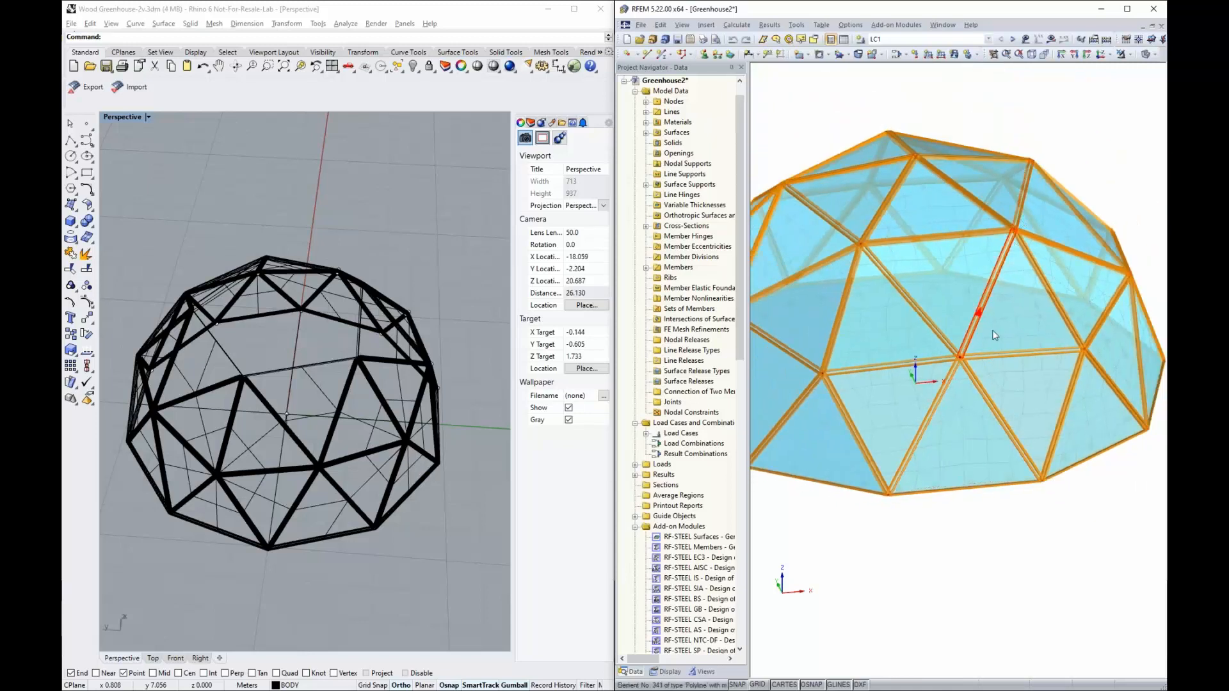
{"action": "scroll", "coordinate": [1028, 365], "scroll_direction": "down", "scroll_amount": 2}
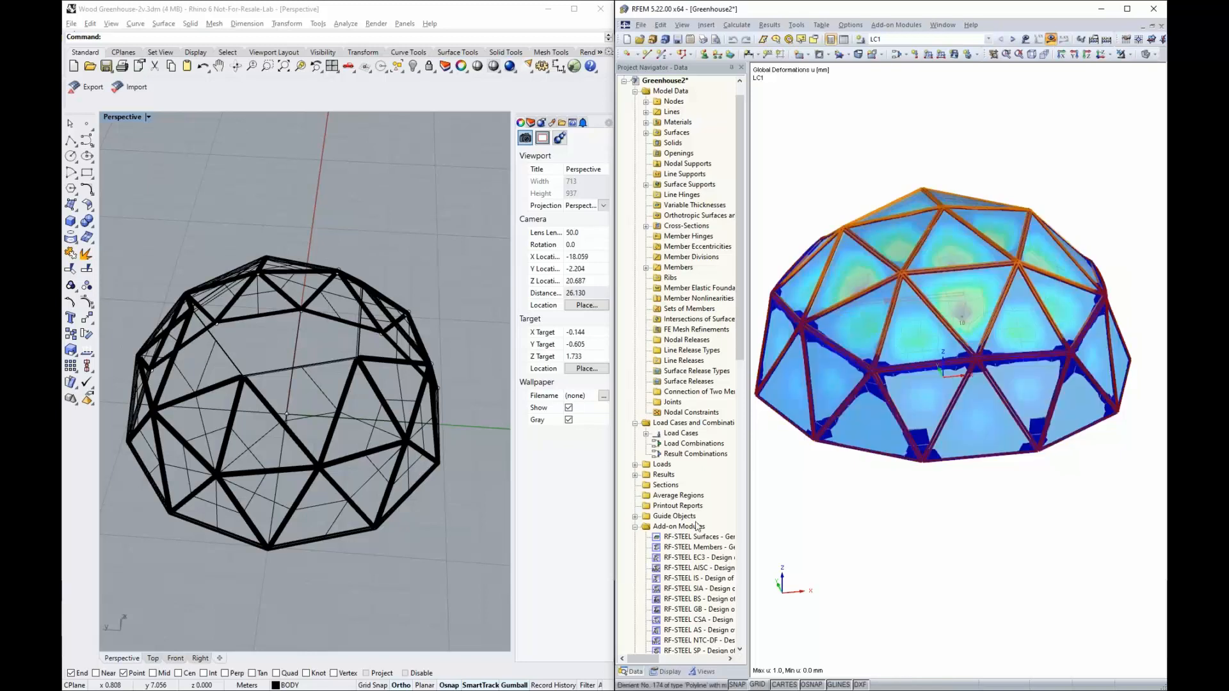
Isolate the generated Members by Type visibility to inspect the member deformations, and restore the full model view.
{"action": "left_click", "coordinate": [702, 671]}
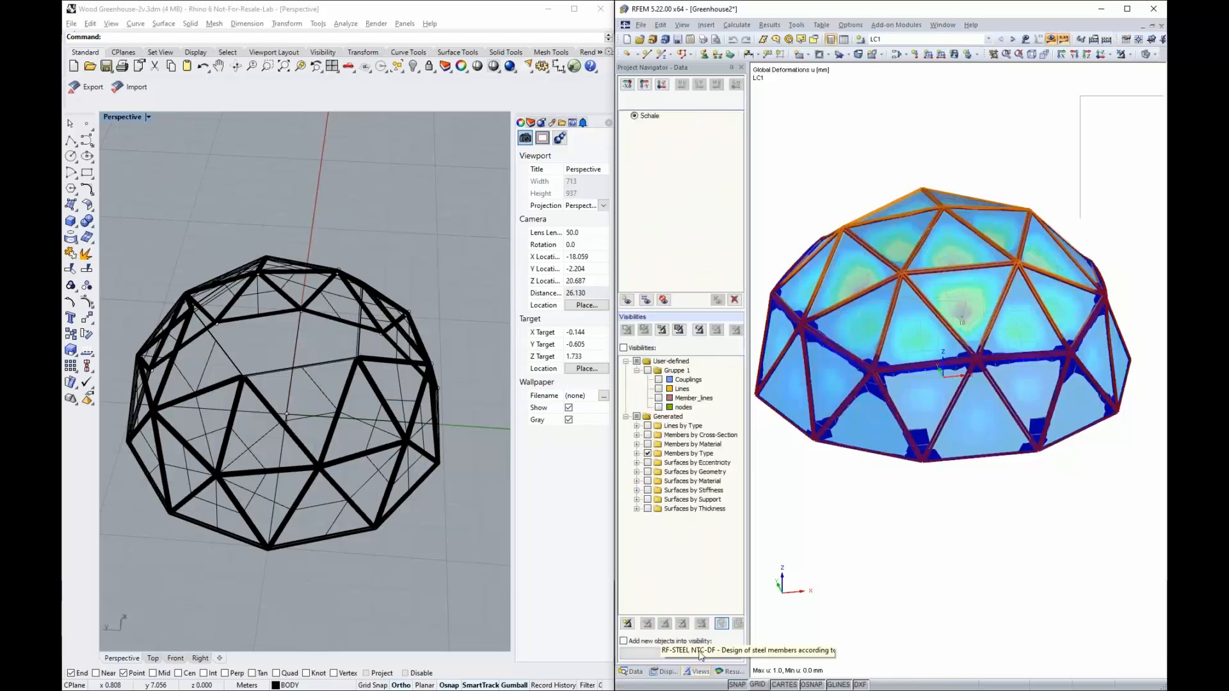
{"action": "left_click", "coordinate": [623, 349]}
{"action": "middle_click_drag", "start_coordinate": [902, 433], "coordinate": [878, 473]}
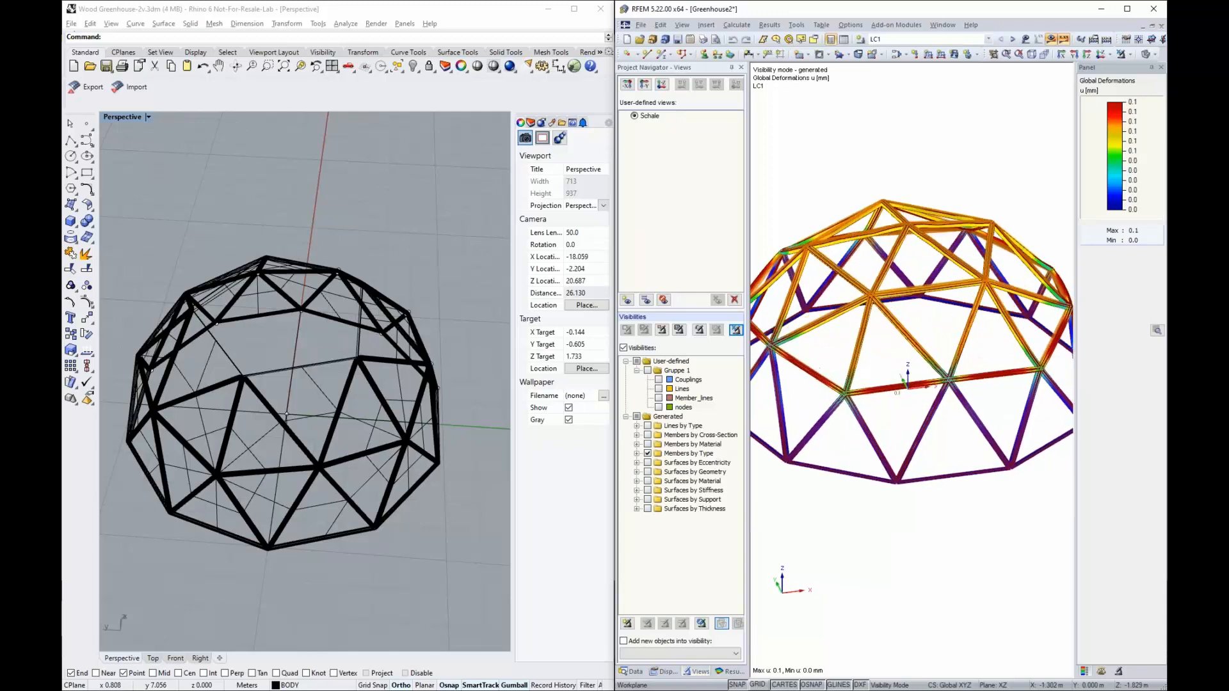
{"action": "left_click", "coordinate": [736, 330]}
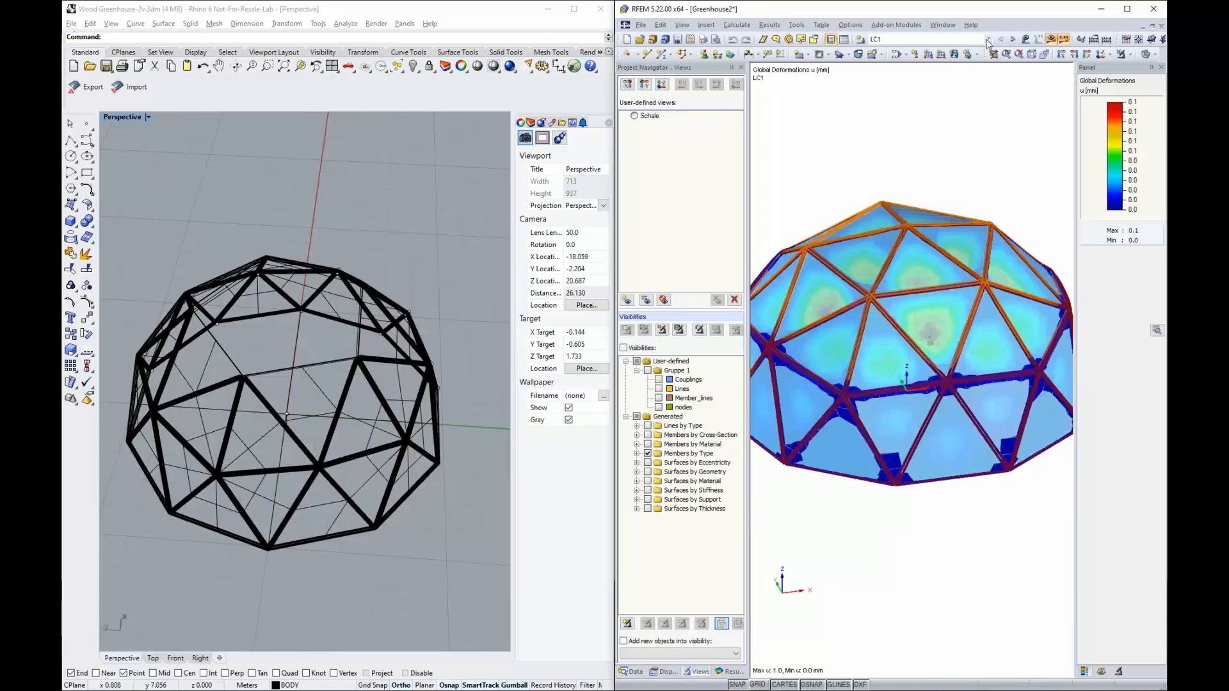
Show the RF-GLASS surface stress results on the dome, and hide the results again to view the plain model.
{"action": "left_click", "coordinate": [955, 39]}
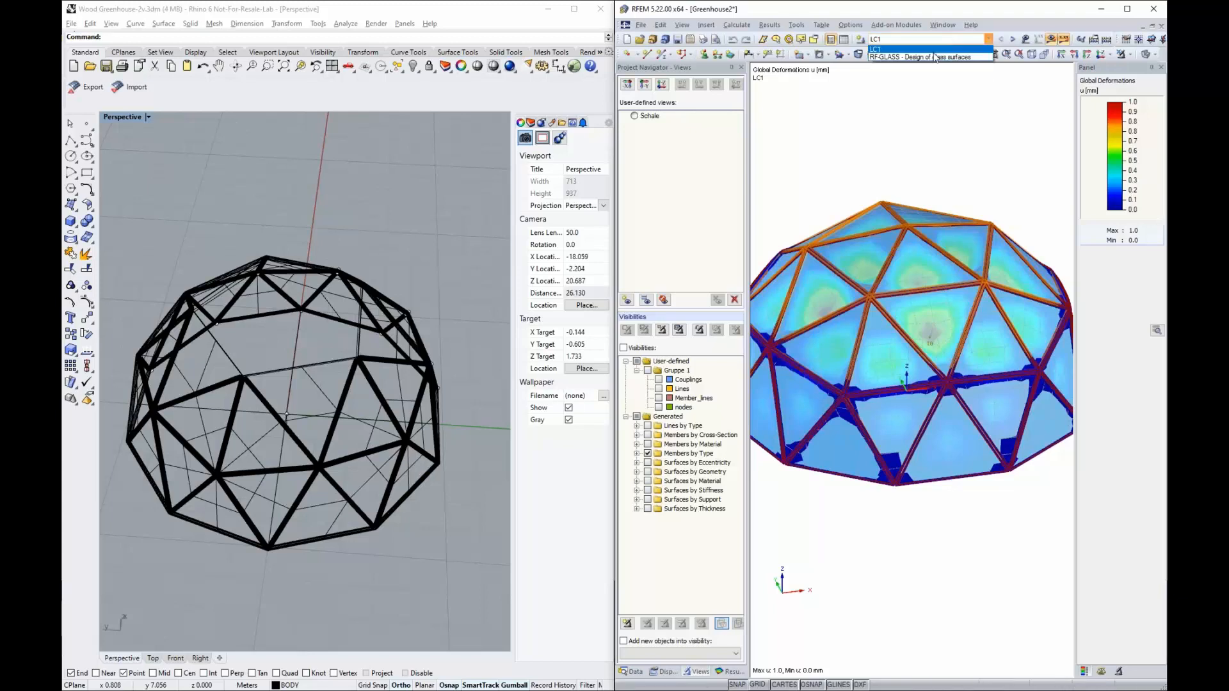
{"action": "left_click", "coordinate": [935, 57]}
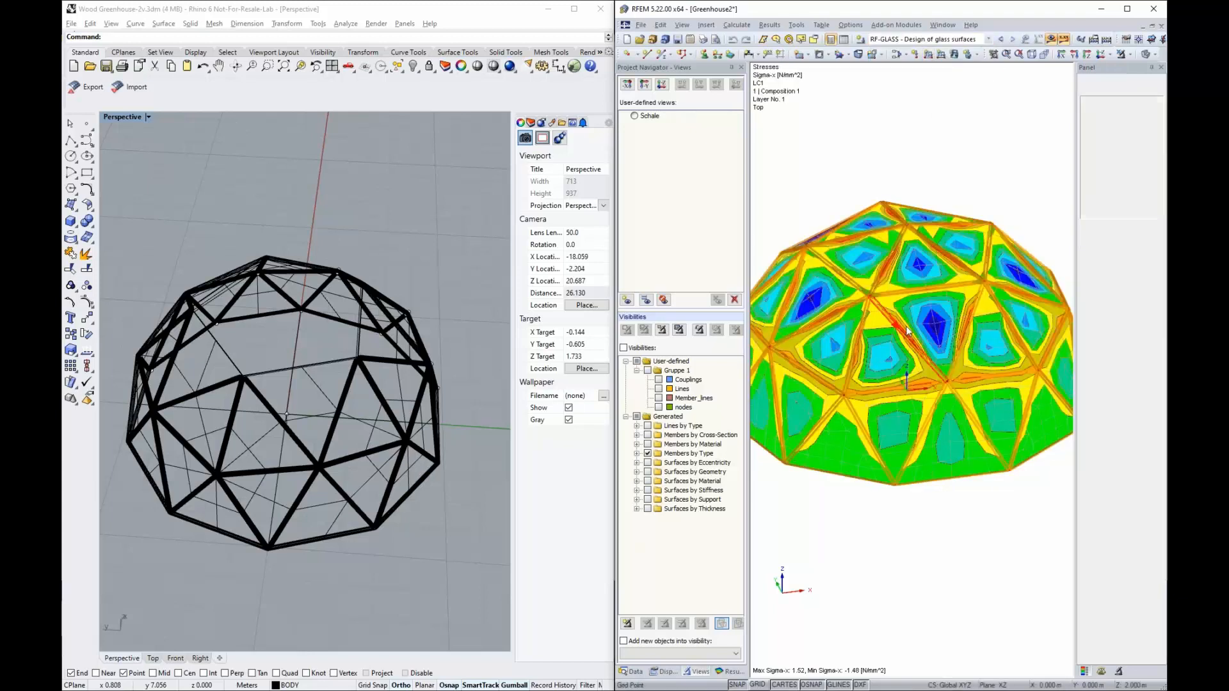
{"action": "left_click", "coordinate": [1050, 41]}
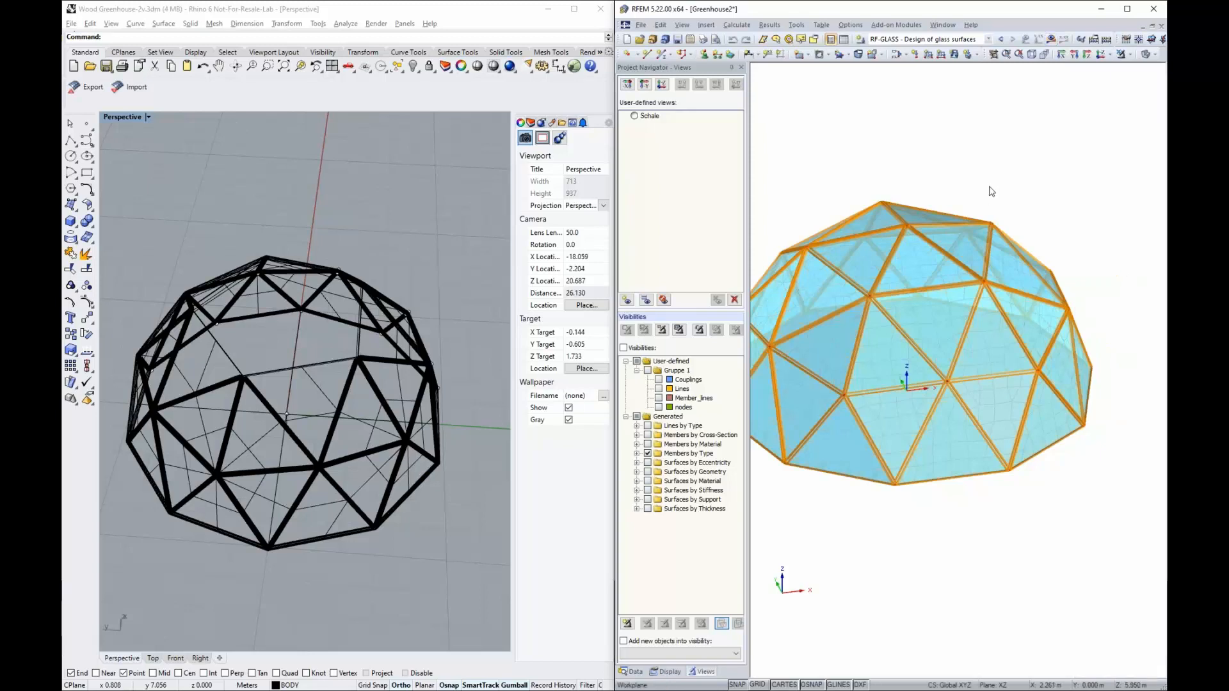
{"action": "middle_click_drag", "start_coordinate": [992, 191], "coordinate": [1029, 228]}
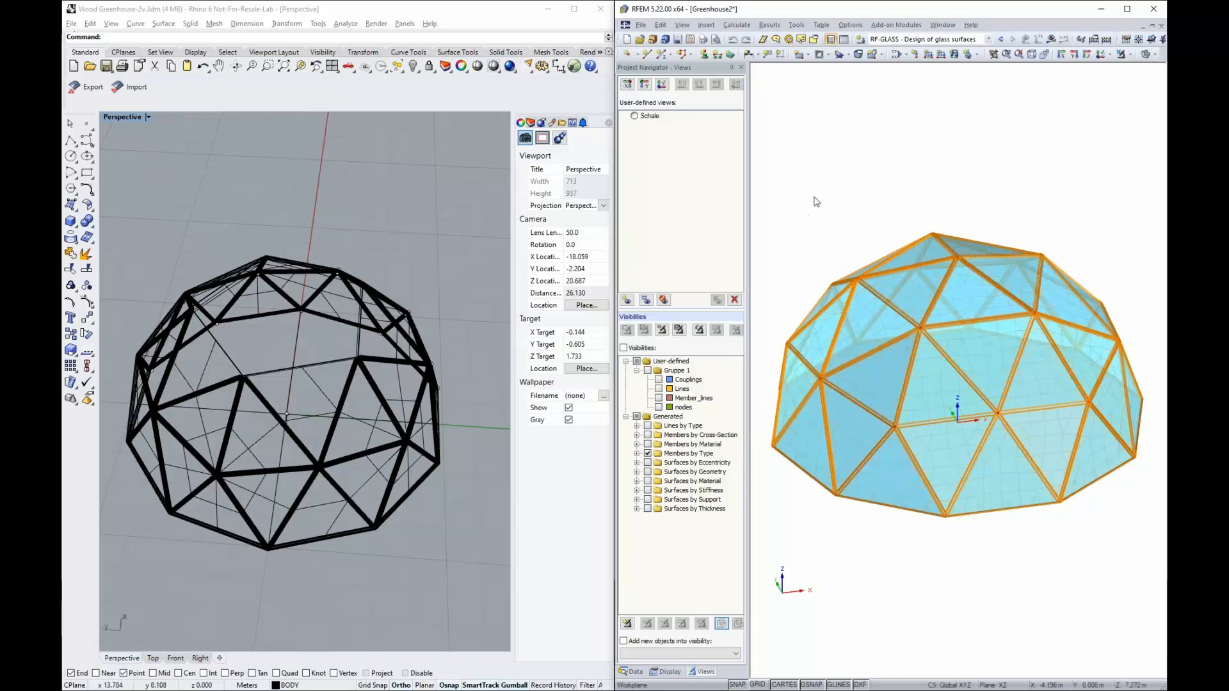
Switch to Rhino and move the entire dome along the X axis, away from the origin.
{"action": "scroll", "coordinate": [412, 346], "scroll_direction": "down", "scroll_amount": 8}
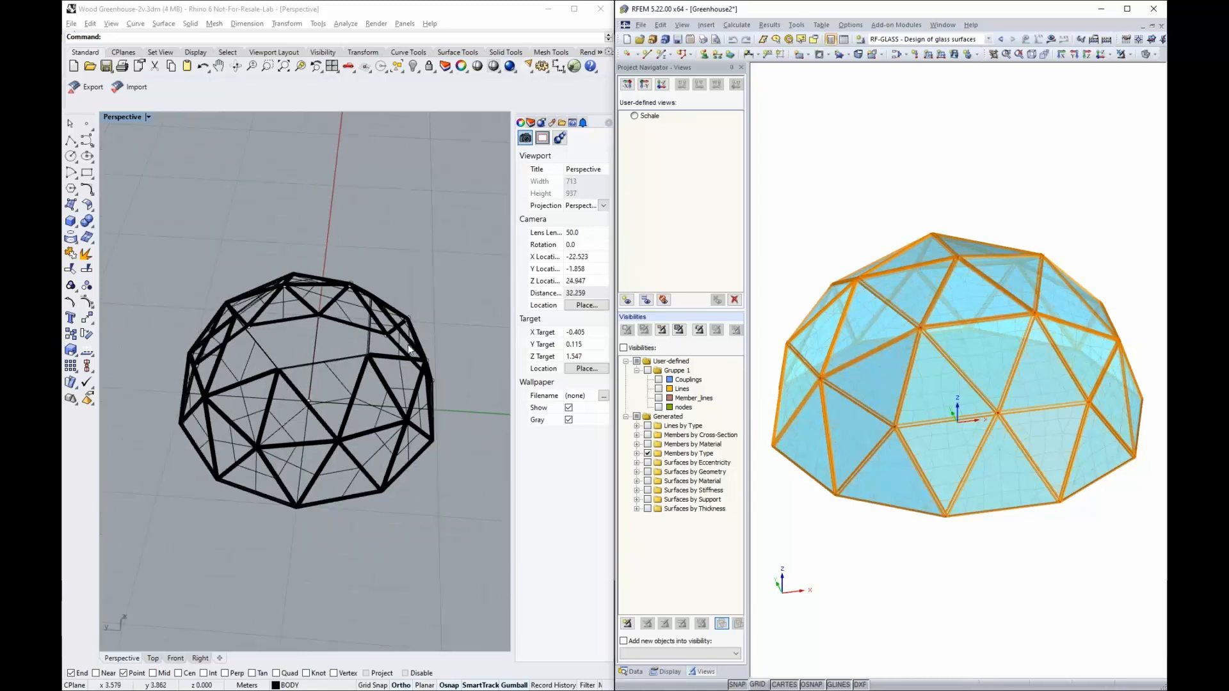
{"action": "right_click_drag", "start_coordinate": [421, 453], "coordinate": [184, 411]}
{"action": "scroll", "coordinate": [184, 412], "scroll_direction": "down", "scroll_amount": 2}
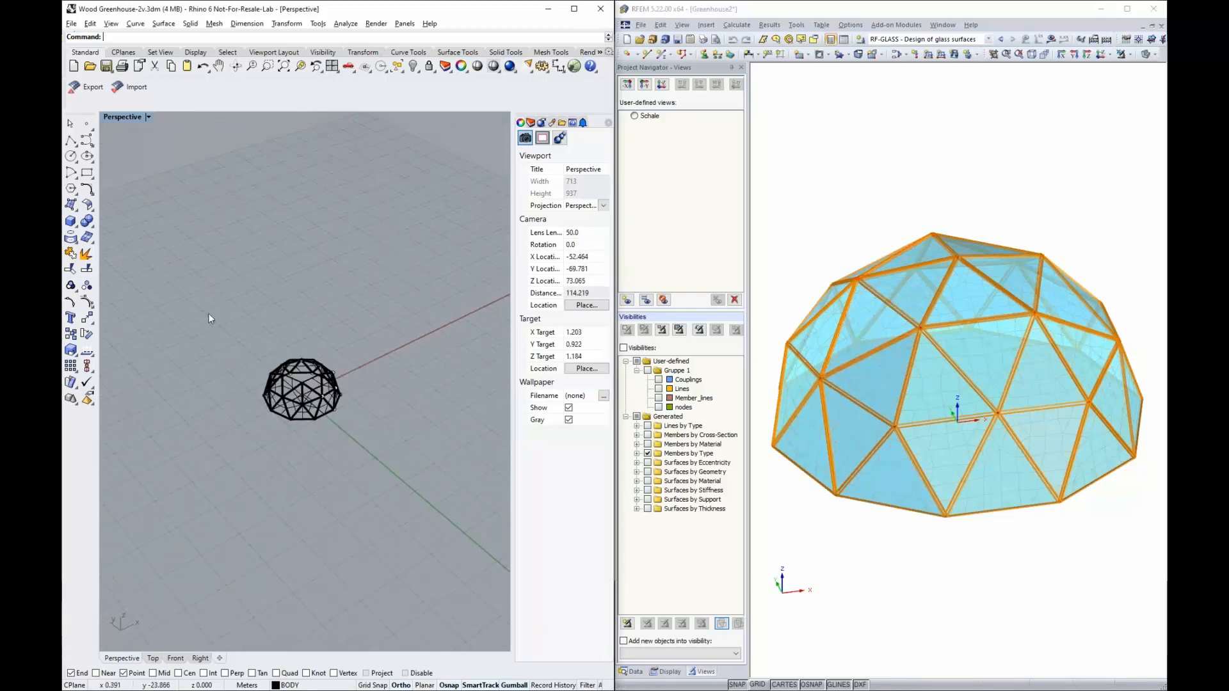
{"action": "left_click_drag", "start_coordinate": [209, 313], "coordinate": [372, 447]}
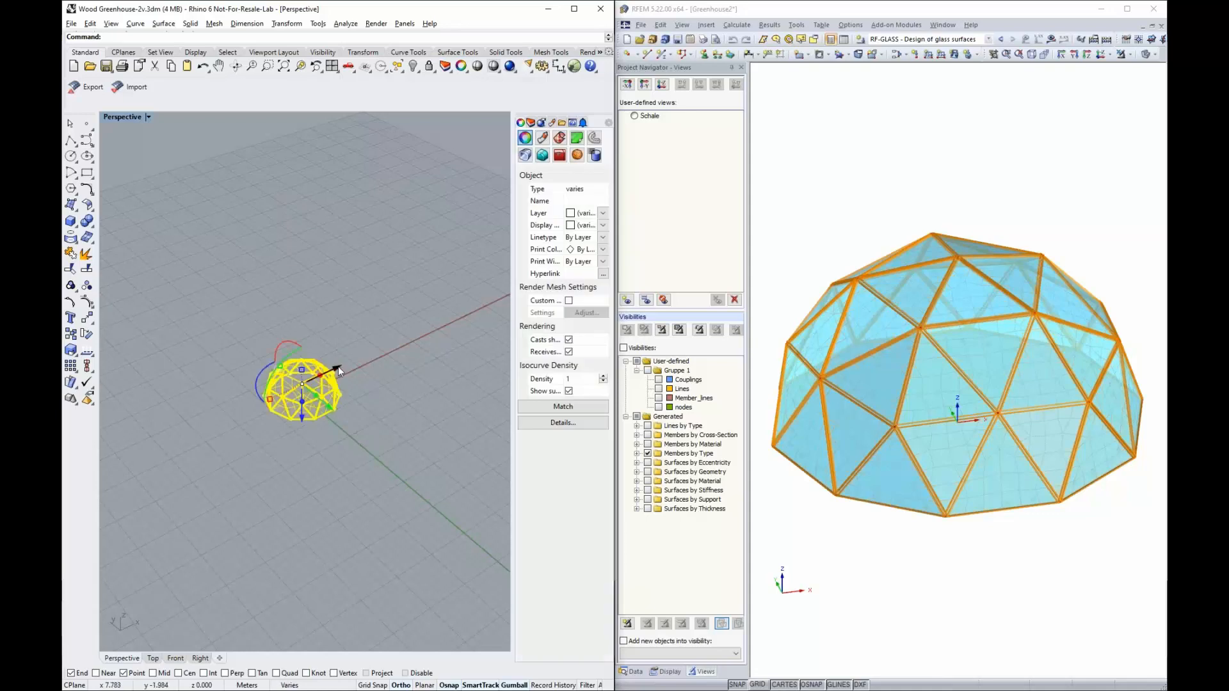
{"action": "left_click_drag", "start_coordinate": [338, 366], "coordinate": [399, 324]}
{"action": "left_click", "coordinate": [415, 452]}
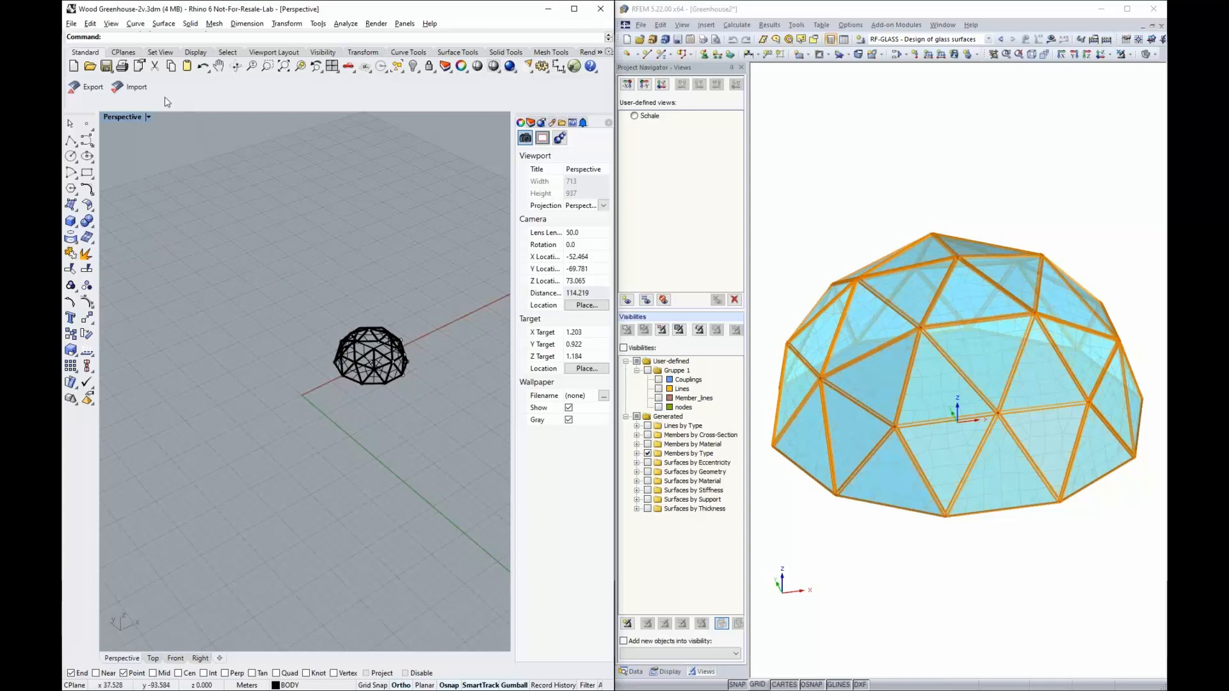
Import the RFEM structure into Rhino beside the moved dome and display the Perspective view shaded.
{"action": "left_click", "coordinate": [131, 87]}
{"action": "scroll", "coordinate": [336, 420], "scroll_direction": "up", "scroll_amount": 2}
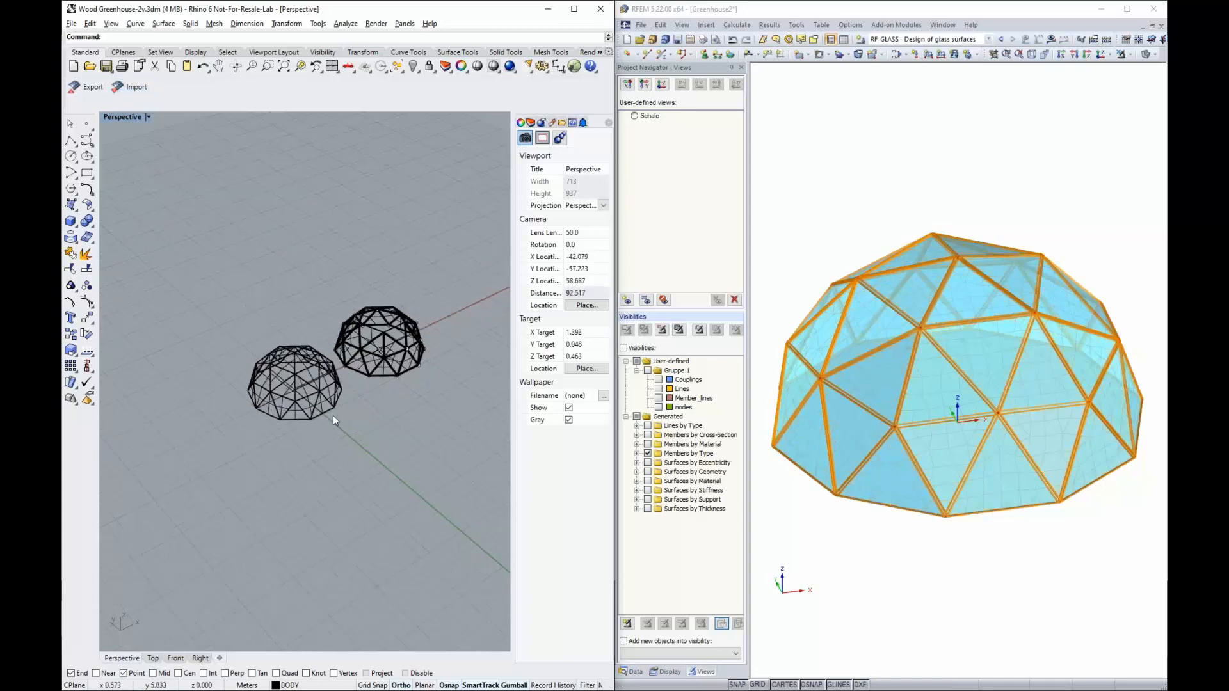
{"action": "scroll", "coordinate": [334, 416], "scroll_direction": "up", "scroll_amount": 2}
{"action": "scroll", "coordinate": [251, 363], "scroll_direction": "up", "scroll_amount": 3}
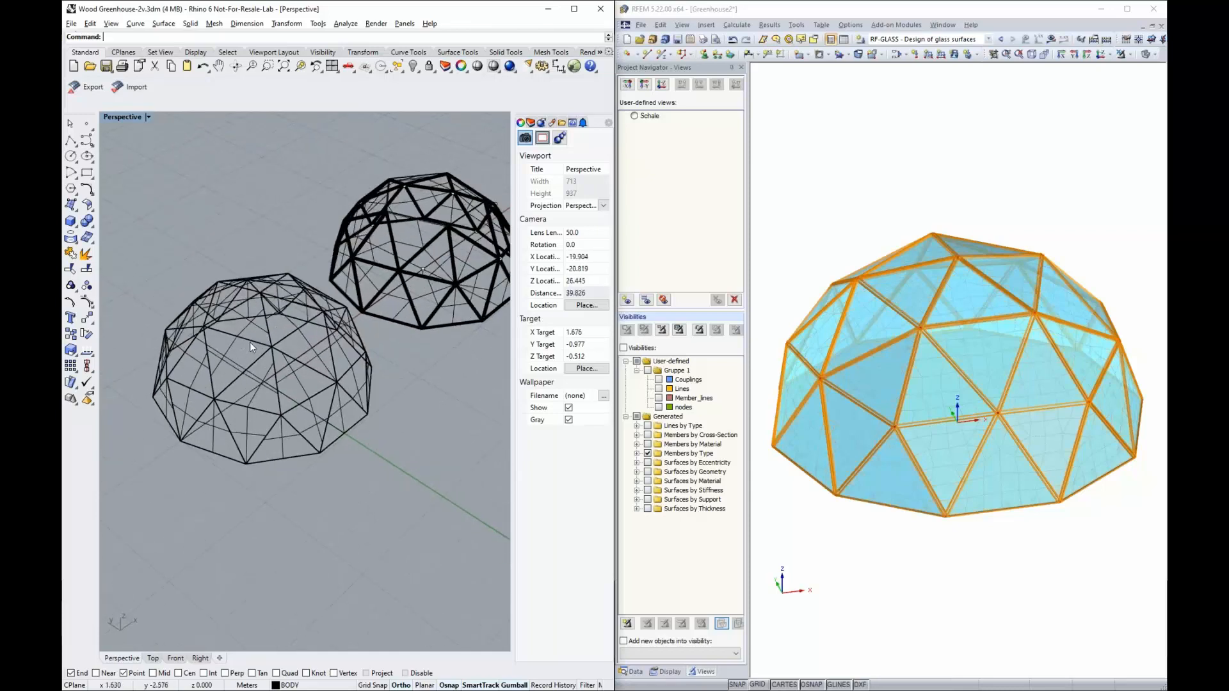
{"action": "right_click_drag", "start_coordinate": [450, 379], "coordinate": [332, 318]}
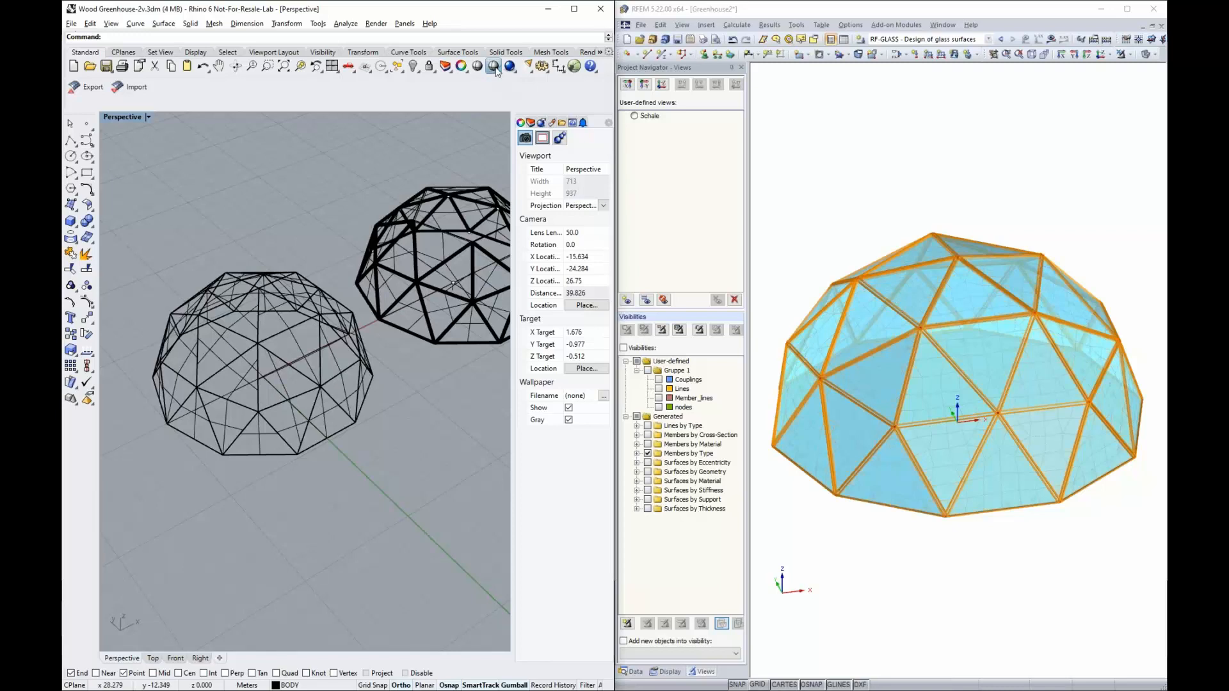
{"action": "left_click", "coordinate": [493, 67]}
{"action": "scroll", "coordinate": [352, 388], "scroll_direction": "up", "scroll_amount": 4}
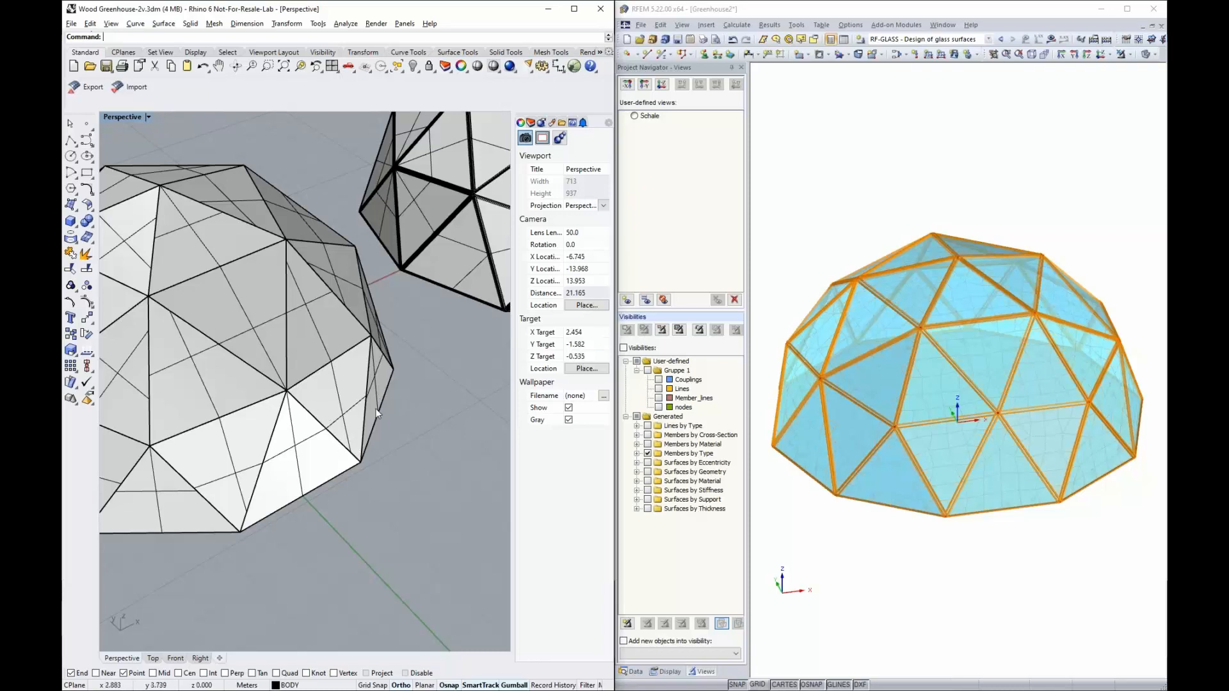
Display the RFEM dome as a wireframe and compare its lines with the geometry imported into Rhino.
{"action": "left_click", "coordinate": [1088, 112]}
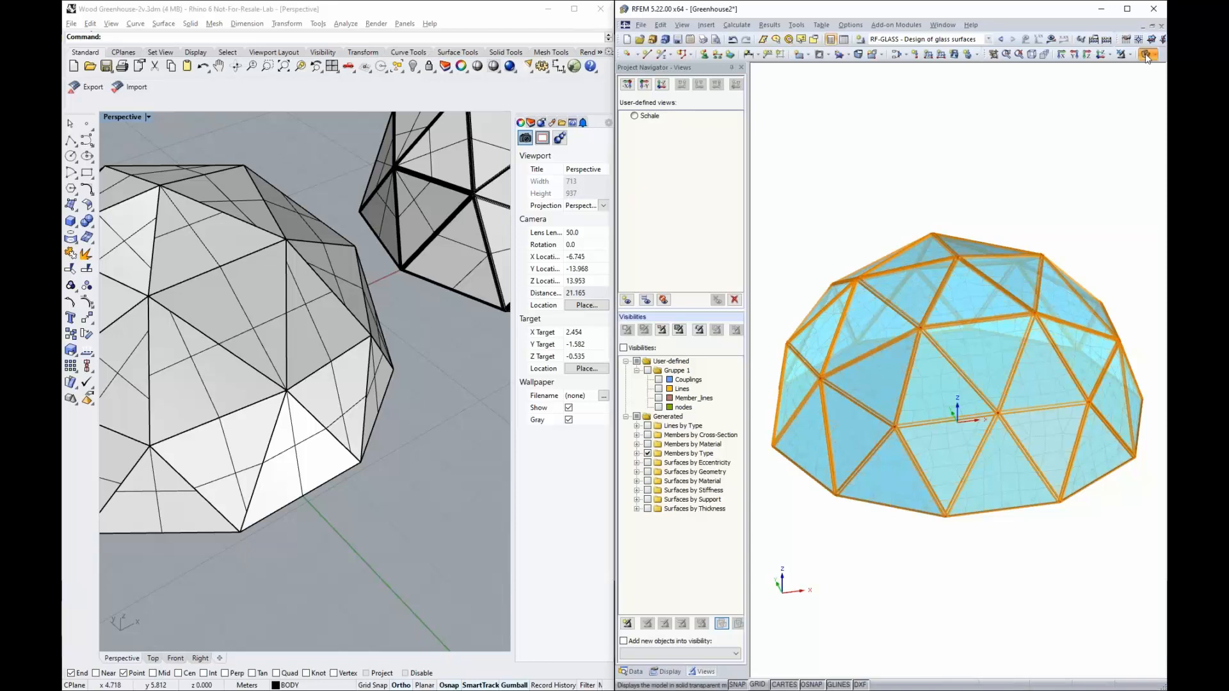
{"action": "left_click", "coordinate": [1147, 55]}
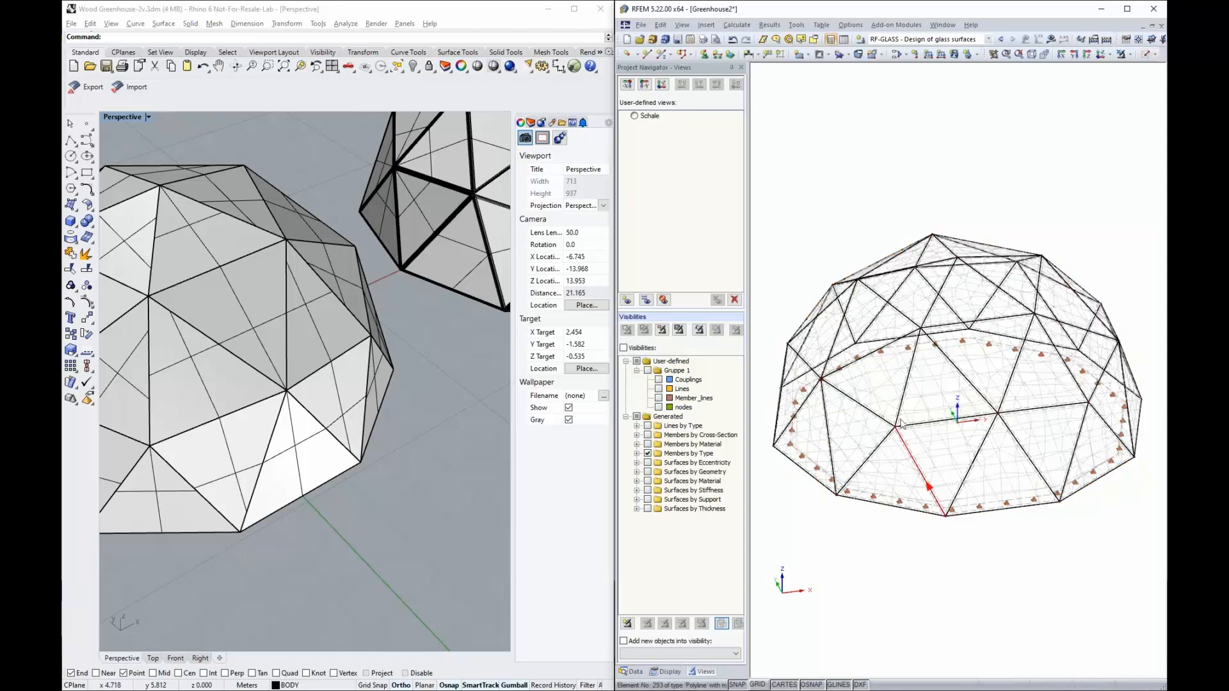
{"action": "scroll", "coordinate": [901, 422], "scroll_direction": "up", "scroll_amount": 3}
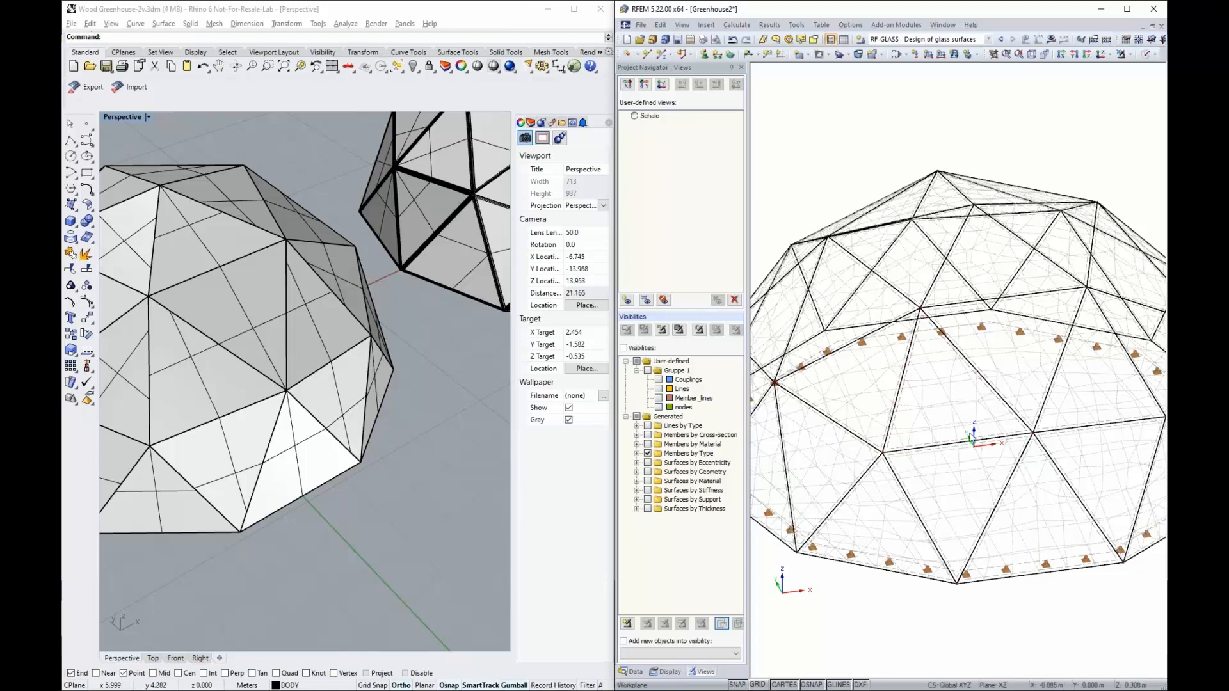
{"action": "scroll", "coordinate": [972, 438], "scroll_direction": "down", "scroll_amount": 3}
{"action": "scroll", "coordinate": [398, 488], "scroll_direction": "down", "scroll_amount": 5}
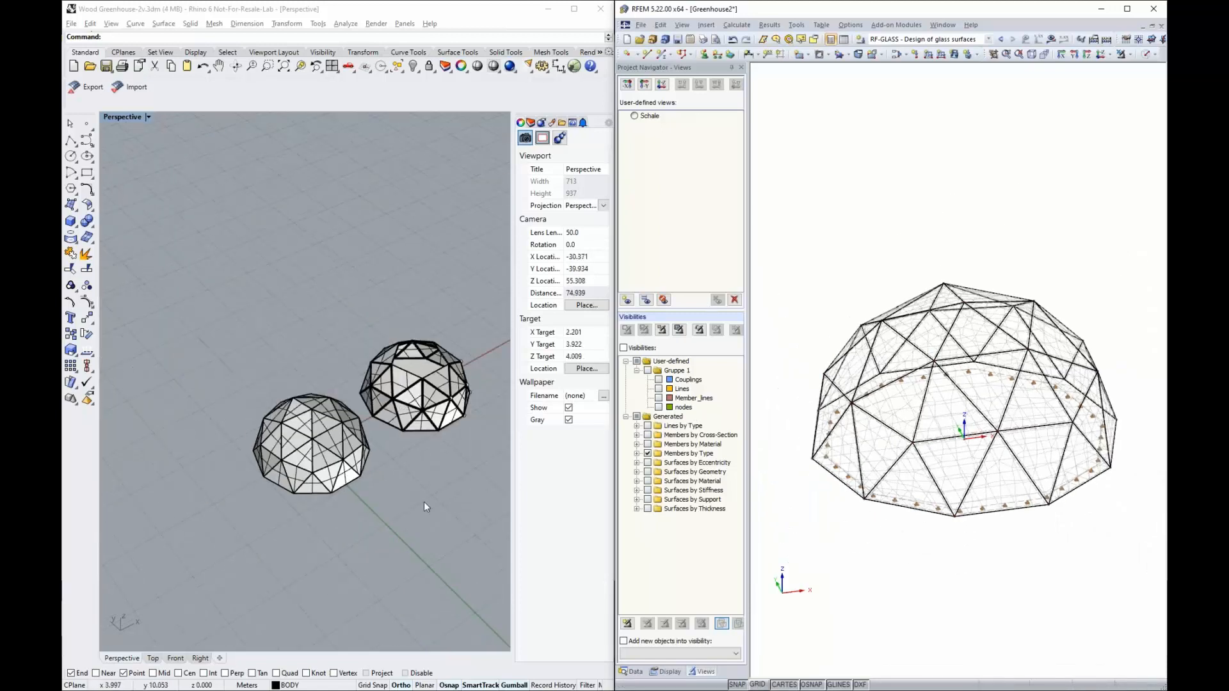
{"action": "scroll", "coordinate": [446, 505], "scroll_direction": "up", "scroll_amount": 3}
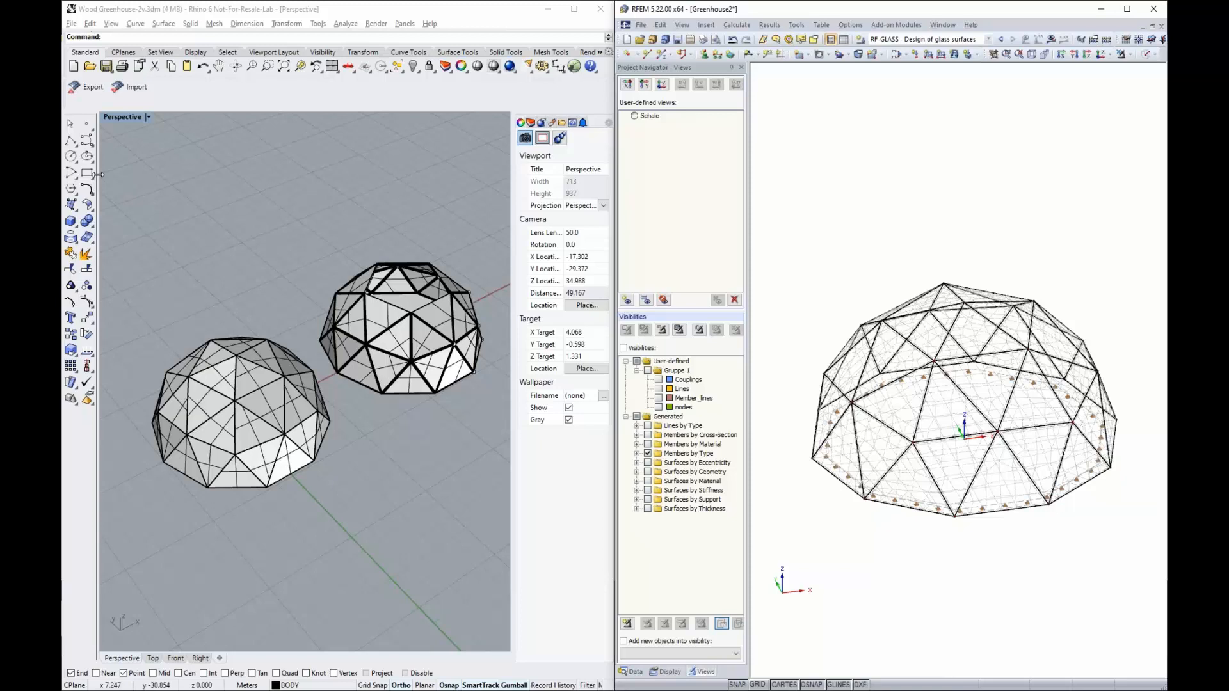
Switch to the PowerPoint presentation and advance to the Grasshopper feature overview slide.
{"action": "key", "text": "alt+Tab"}
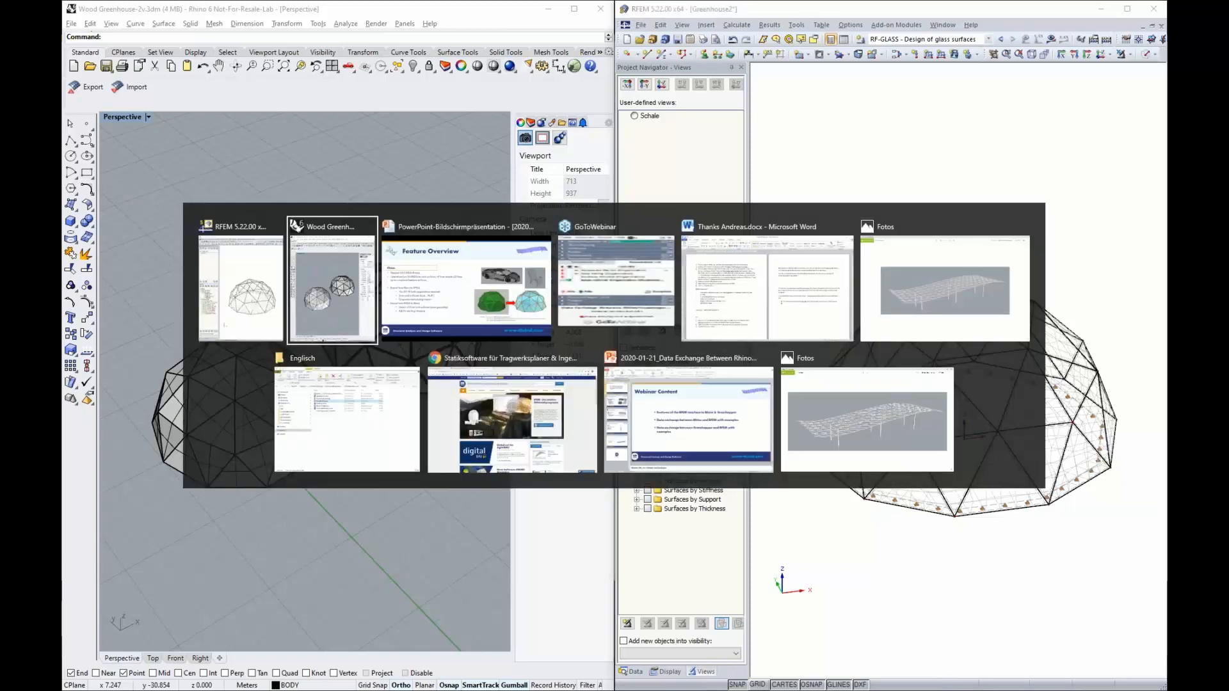
{"action": "key", "text": "alt+Tab"}
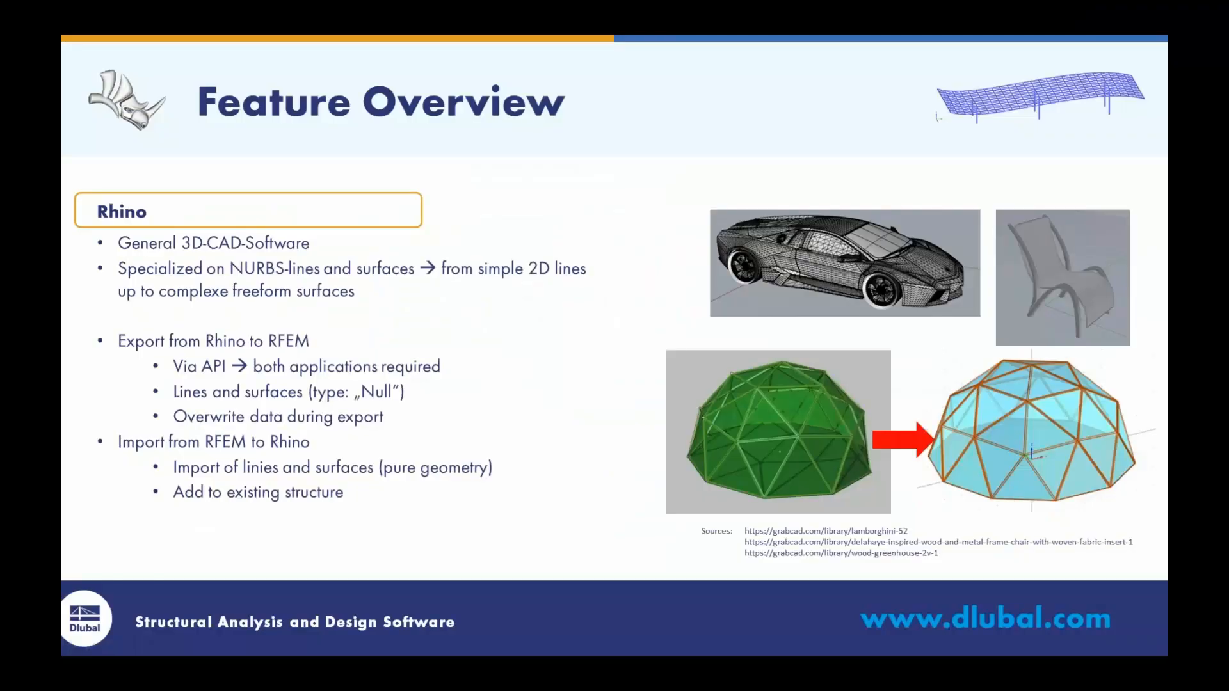
{"action": "key", "text": "Right"}
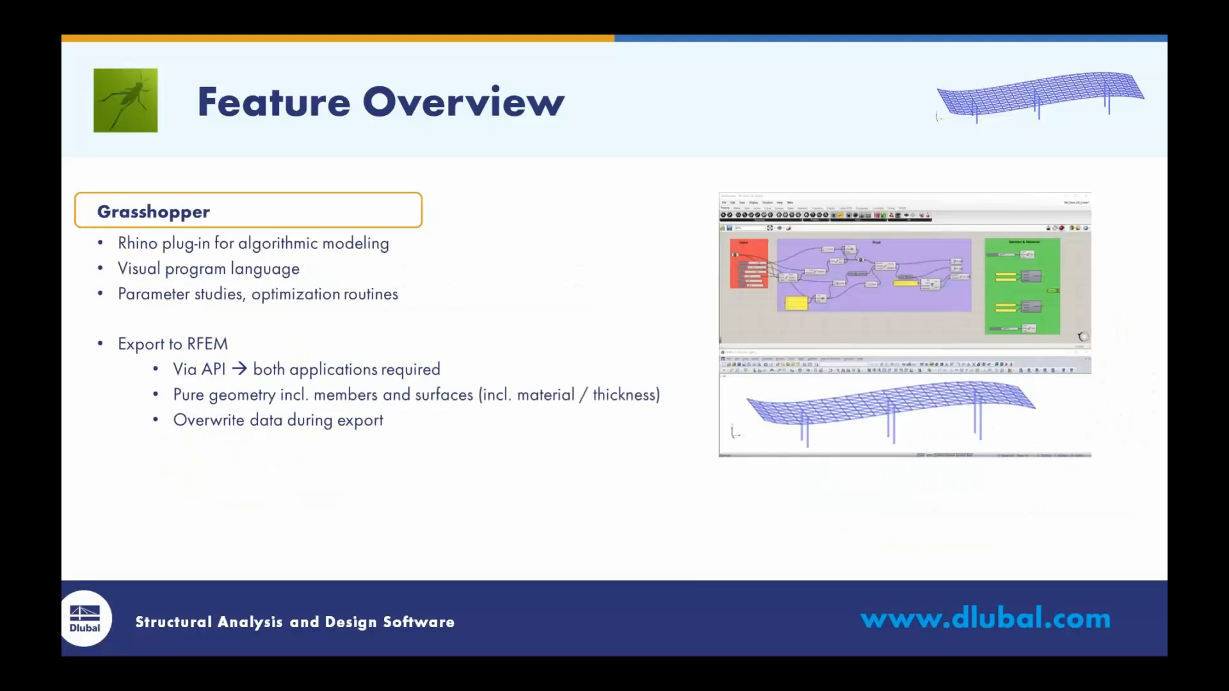
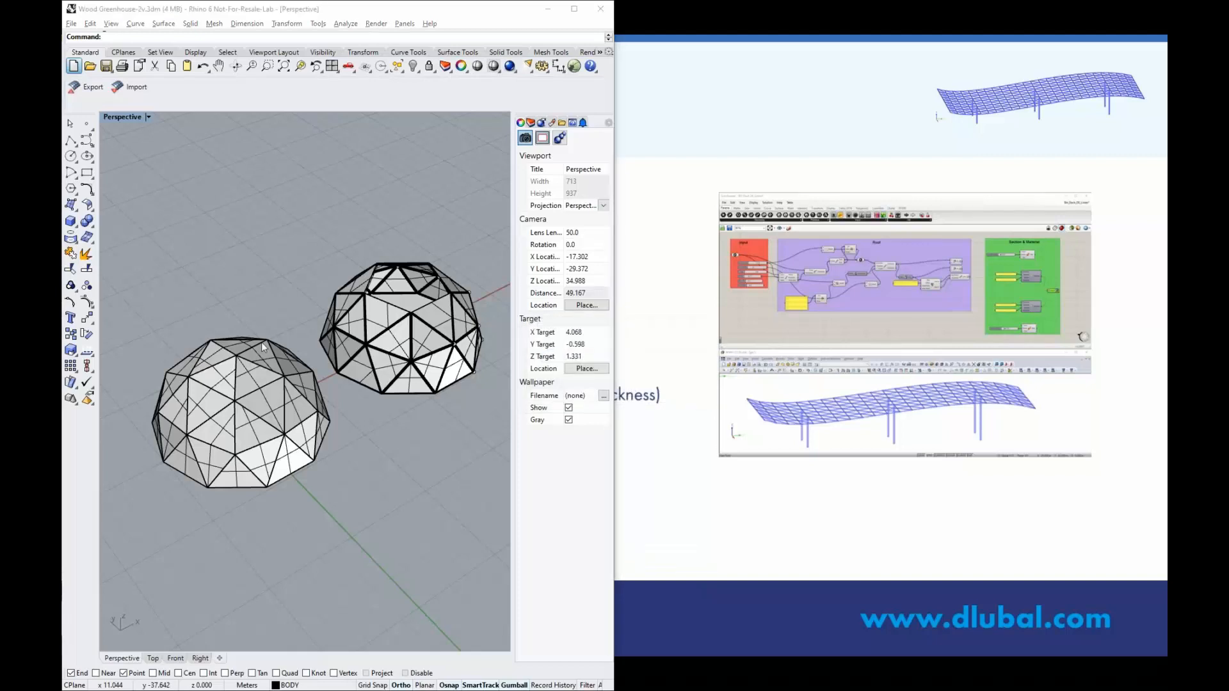
Start Grasshopper from a new Rhino document and place its window beside the maximized Perspective viewport.
{"action": "double_click", "coordinate": [249, 151]}
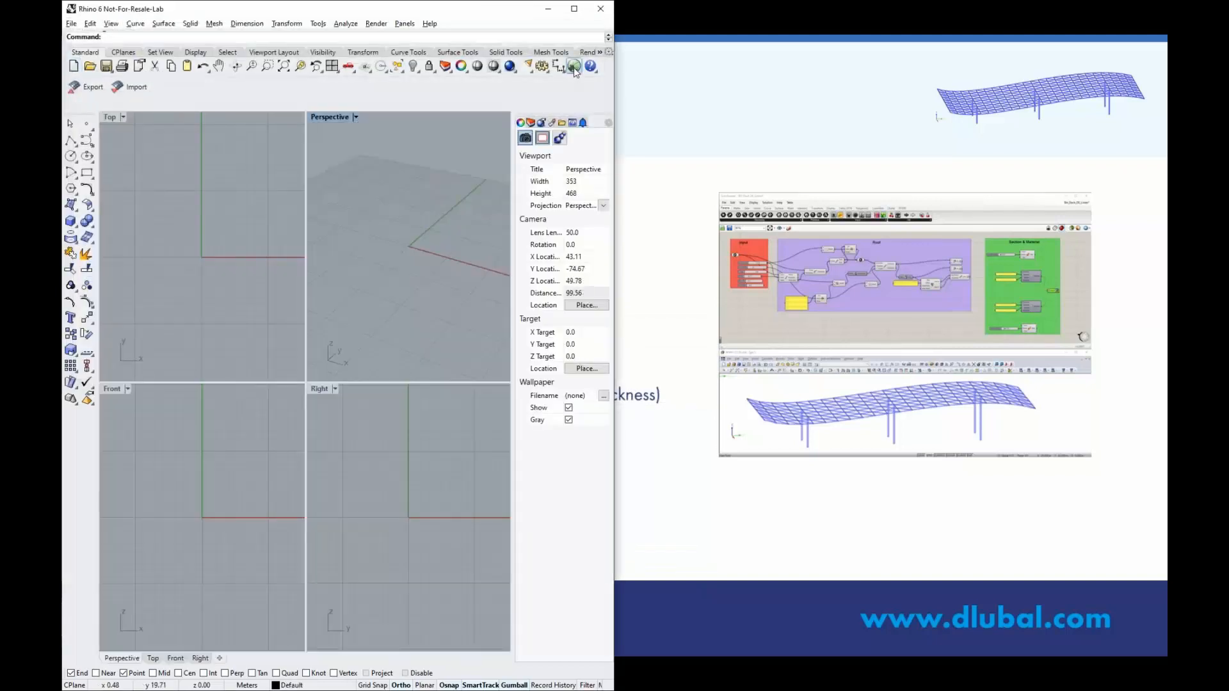
{"action": "left_click", "coordinate": [574, 66]}
{"action": "left_click_drag", "start_coordinate": [488, 18], "coordinate": [1166, 76]}
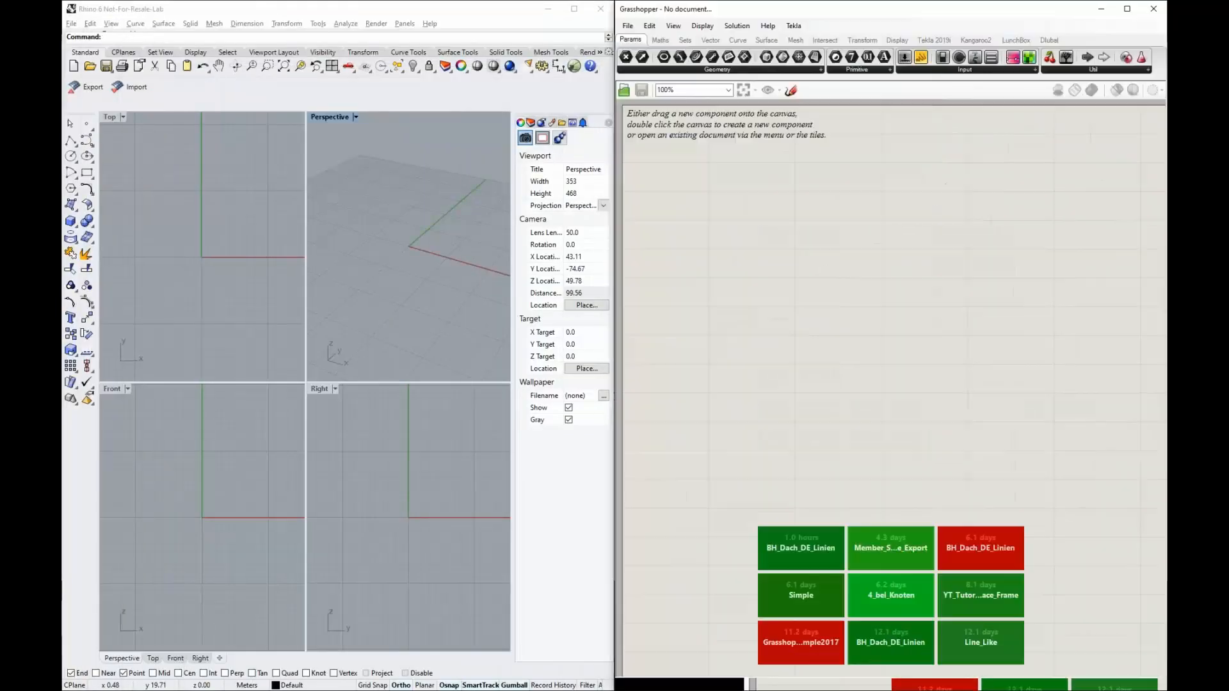
{"action": "double_click", "coordinate": [330, 117]}
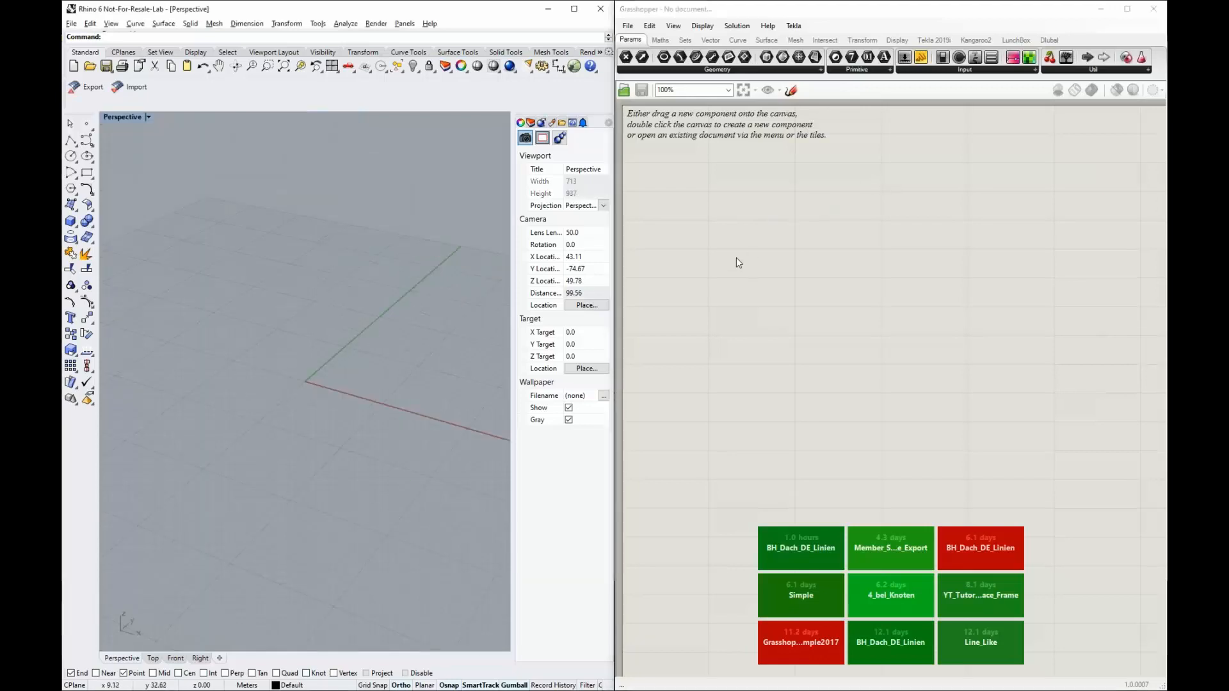
Look through Grasshopper's component categories, including Maths, Sets, Vector and the geometry and primitive parameters.
{"action": "scroll", "coordinate": [672, 384], "scroll_direction": "down", "scroll_amount": 3}
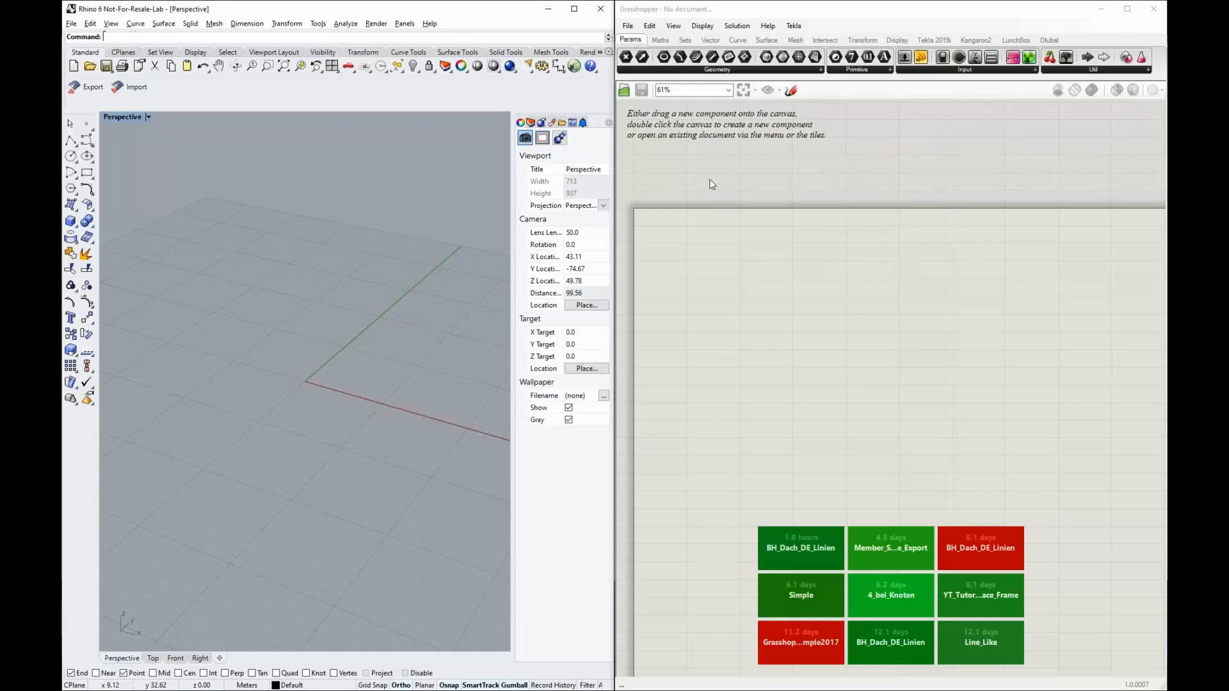
{"action": "left_click", "coordinate": [666, 42]}
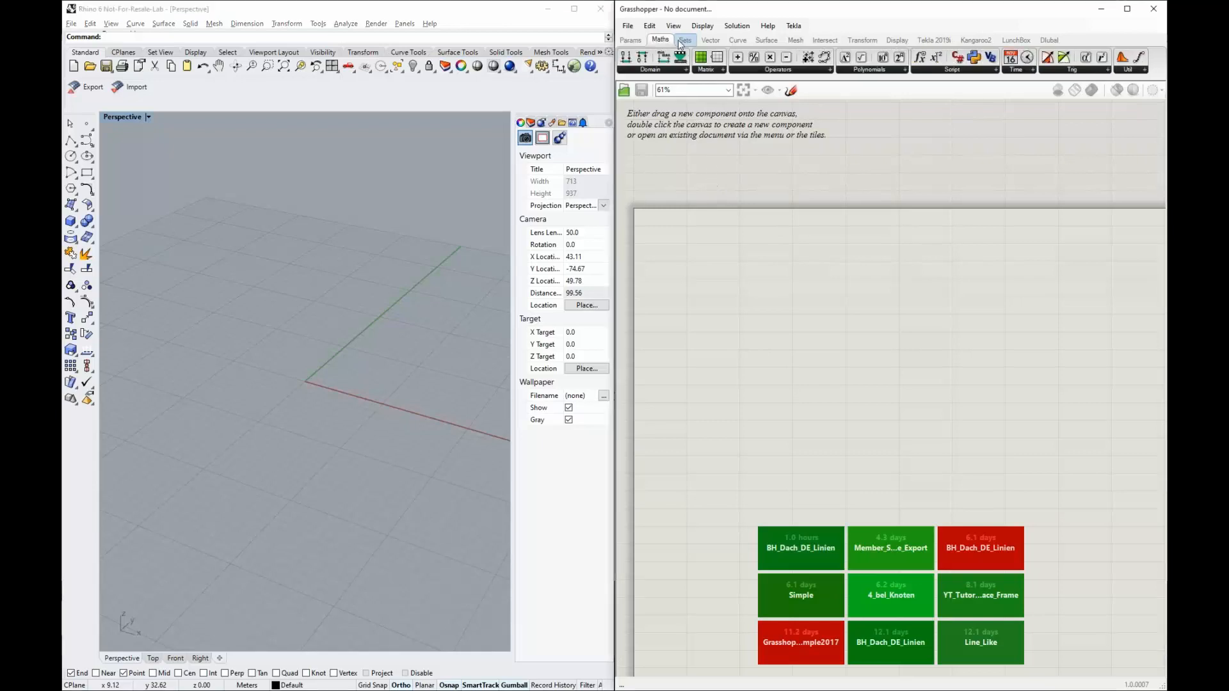
{"action": "left_click", "coordinate": [686, 41]}
{"action": "left_click", "coordinate": [707, 42]}
{"action": "scroll", "coordinate": [708, 45], "scroll_direction": "up", "scroll_amount": 3}
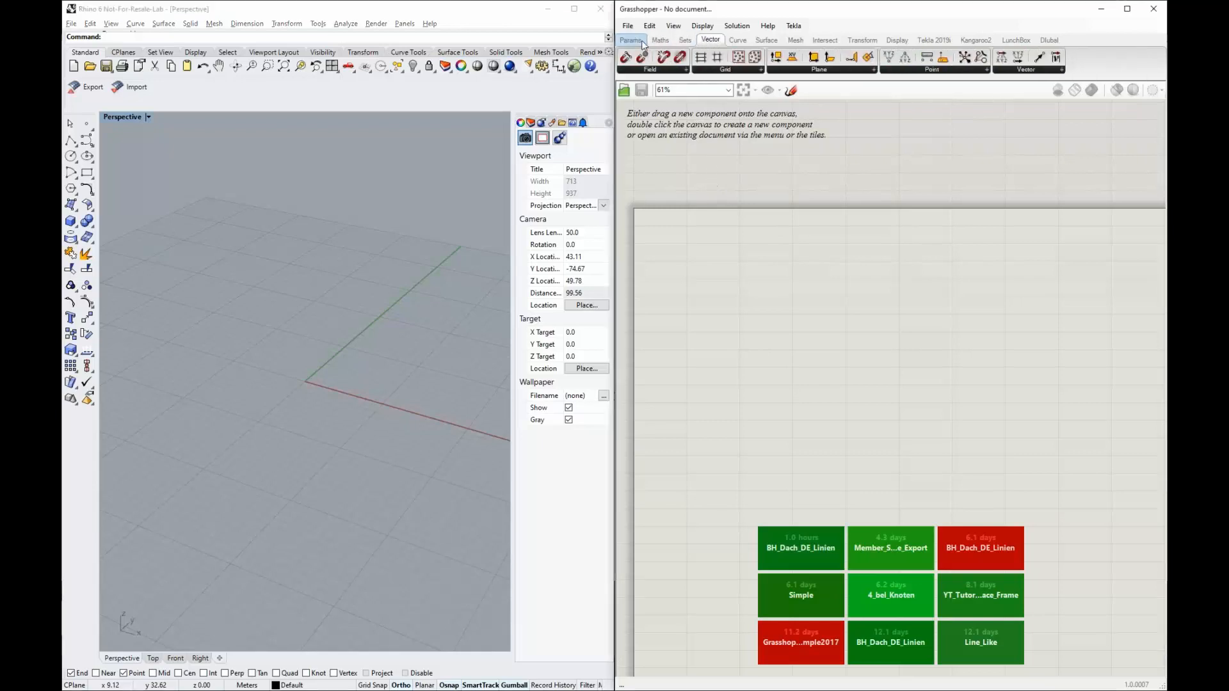
{"action": "left_click", "coordinate": [739, 71]}
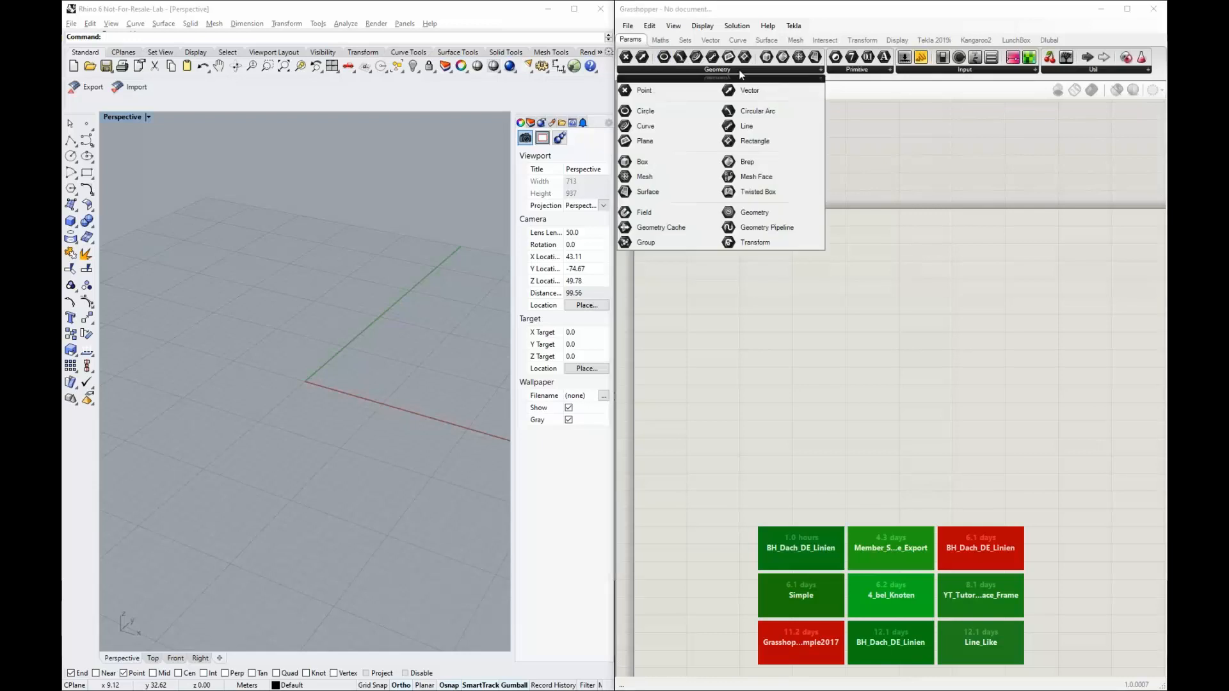
{"action": "left_click", "coordinate": [865, 71]}
{"action": "left_click", "coordinate": [802, 70]}
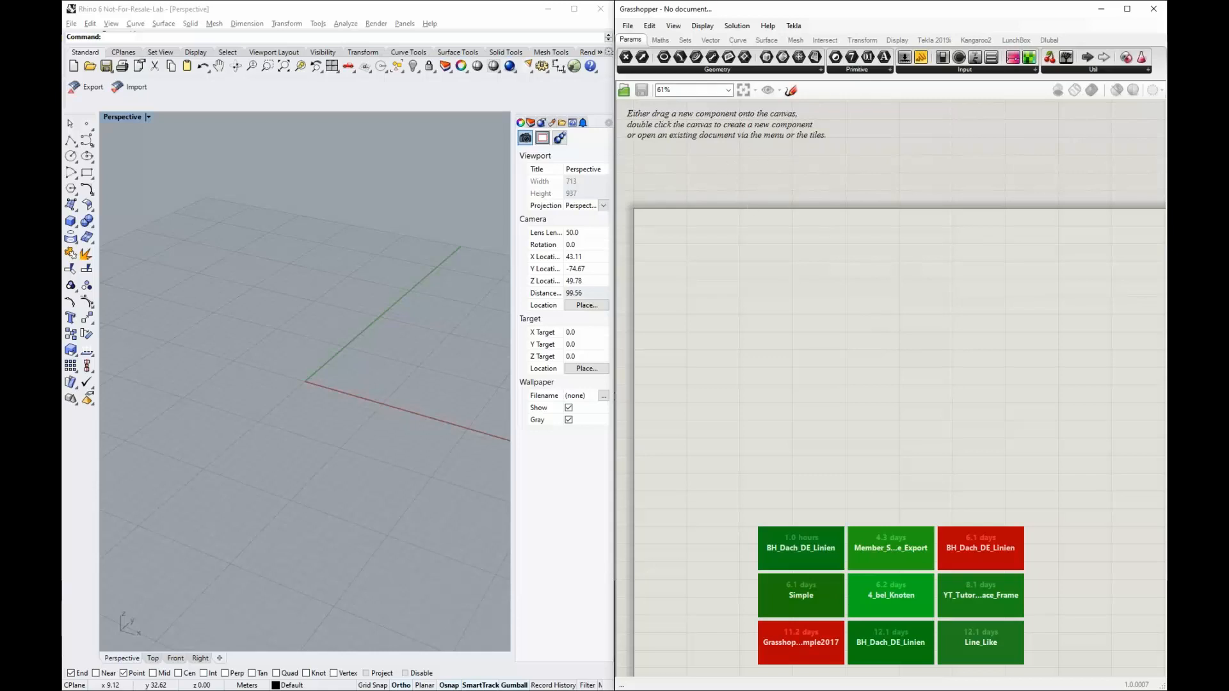
Add a Construct Point component from the Vector components to the empty Grasshopper canvas.
{"action": "left_click", "coordinate": [711, 40]}
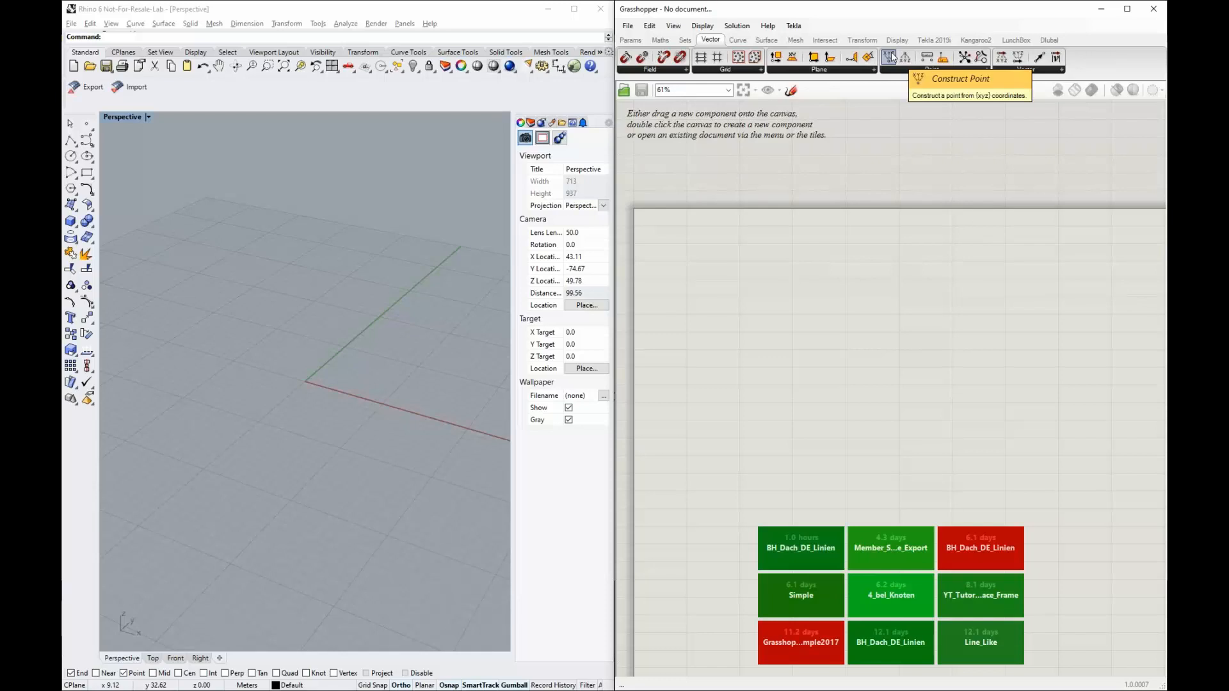
{"action": "left_click_drag", "start_coordinate": [893, 57], "coordinate": [781, 224]}
{"action": "scroll", "coordinate": [737, 286], "scroll_direction": "up", "scroll_amount": 4}
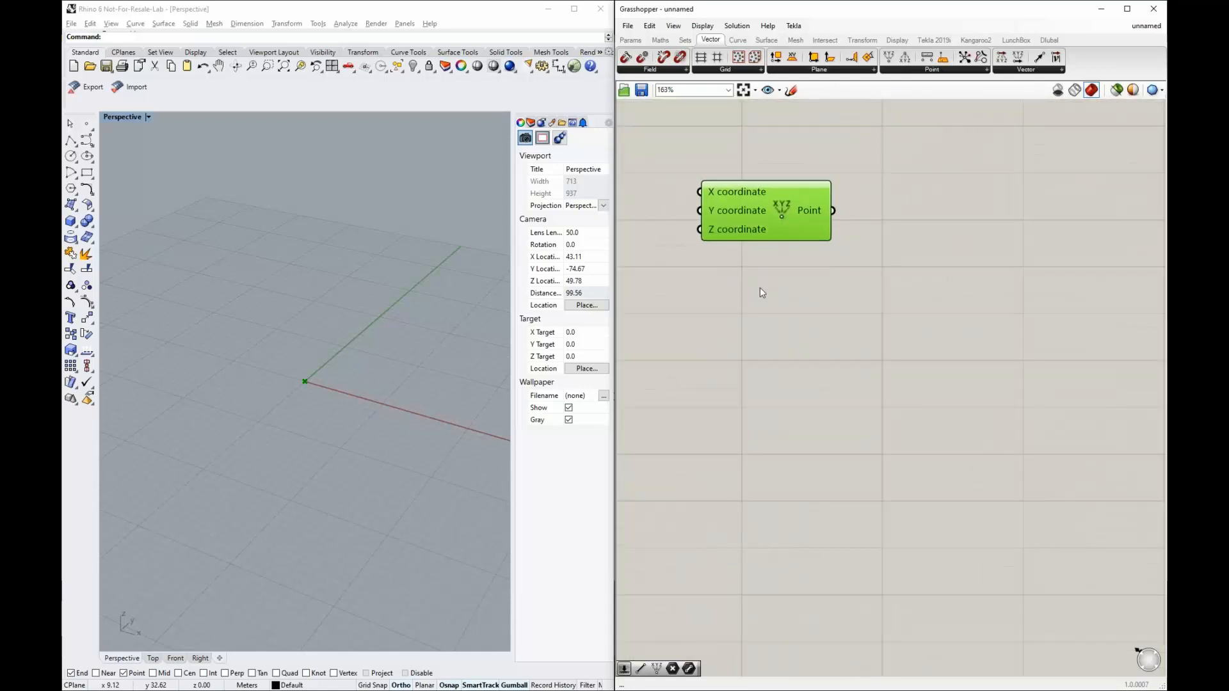
{"action": "scroll", "coordinate": [759, 287], "scroll_direction": "down", "scroll_amount": 2}
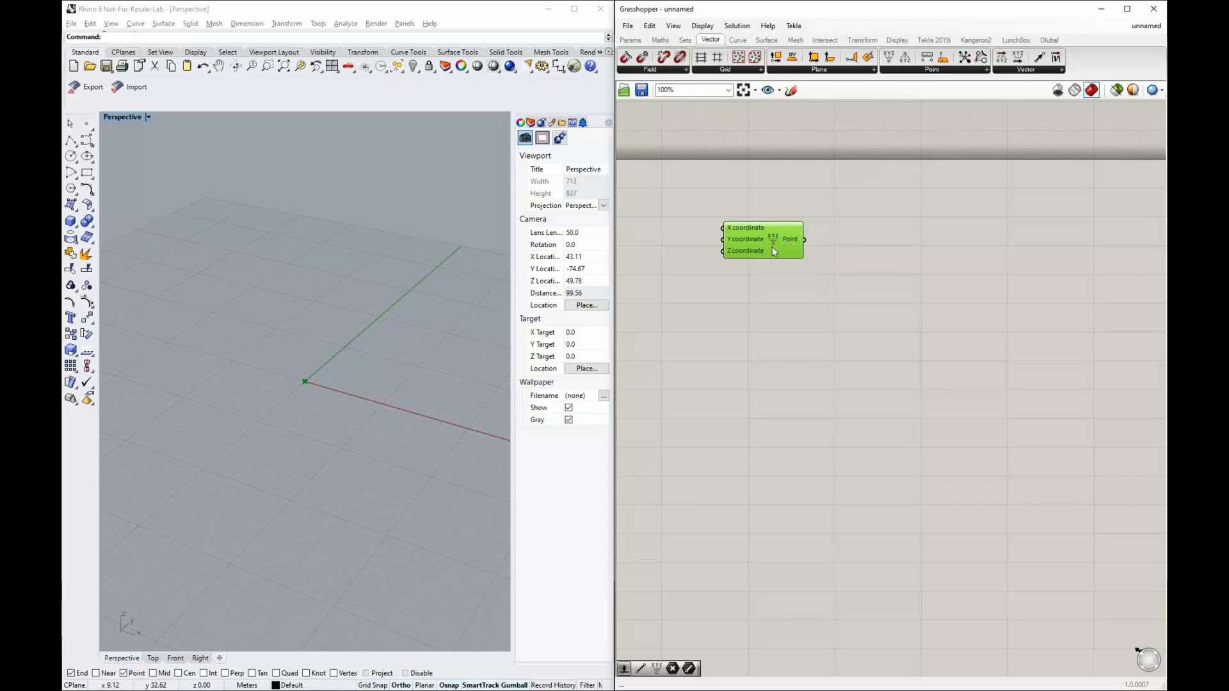
Duplicate the Construct Point component twice and stack the copies below the original.
{"action": "scroll", "coordinate": [781, 234], "scroll_direction": "down", "scroll_amount": 1}
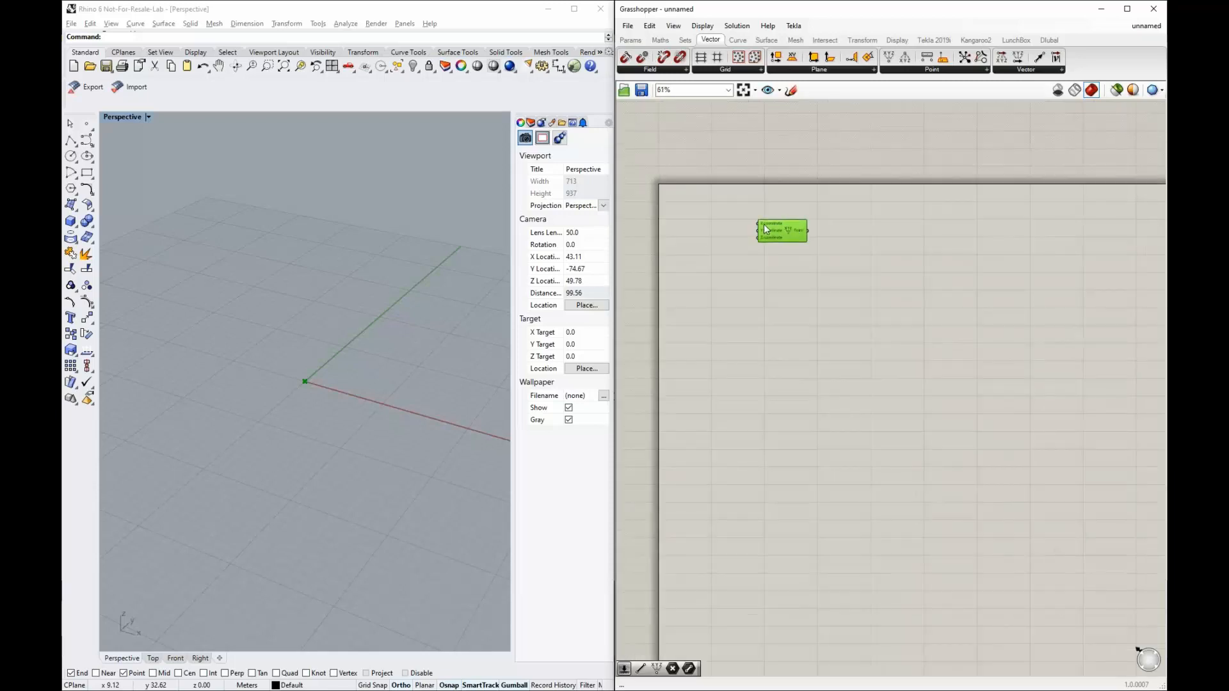
{"action": "left_click_drag", "start_coordinate": [805, 242], "coordinate": [780, 319]}
{"action": "key", "text": "ctrl+c"}
{"action": "key", "text": "ctrl+v"}
{"action": "key", "text": "ctrl+v"}
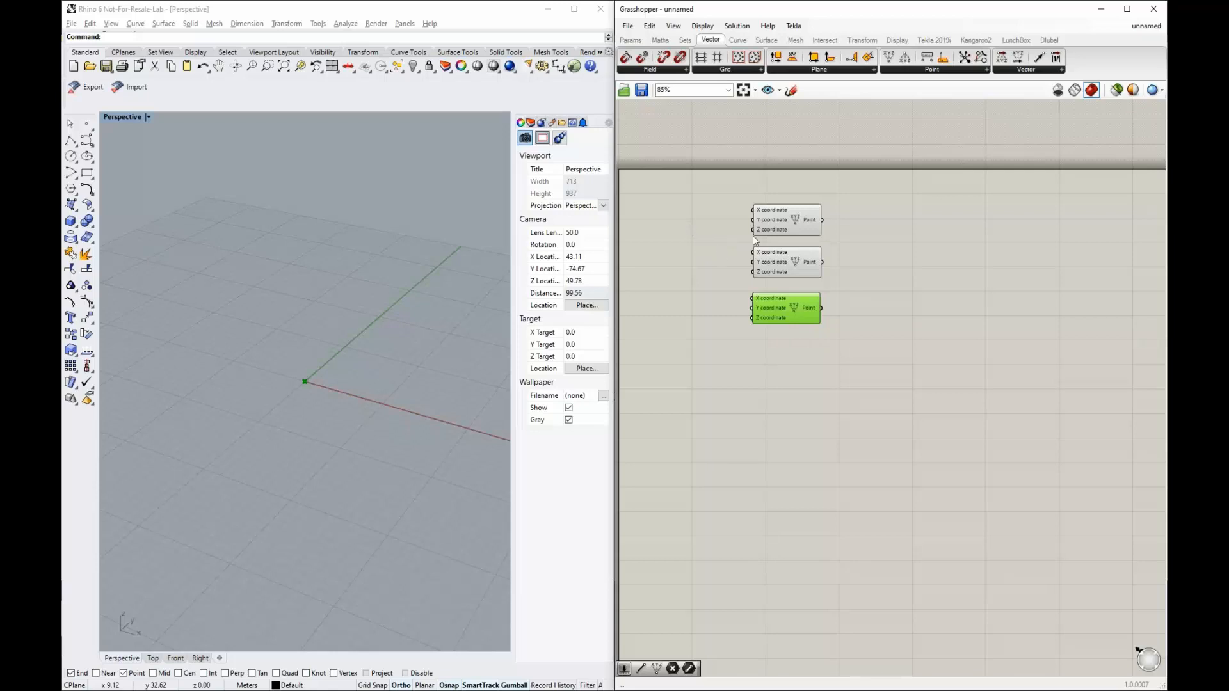
Set the X coordinate of the middle Construct Point to 3 and highlight its point in the Rhino viewport.
{"action": "scroll", "coordinate": [741, 234], "scroll_direction": "up", "scroll_amount": 2}
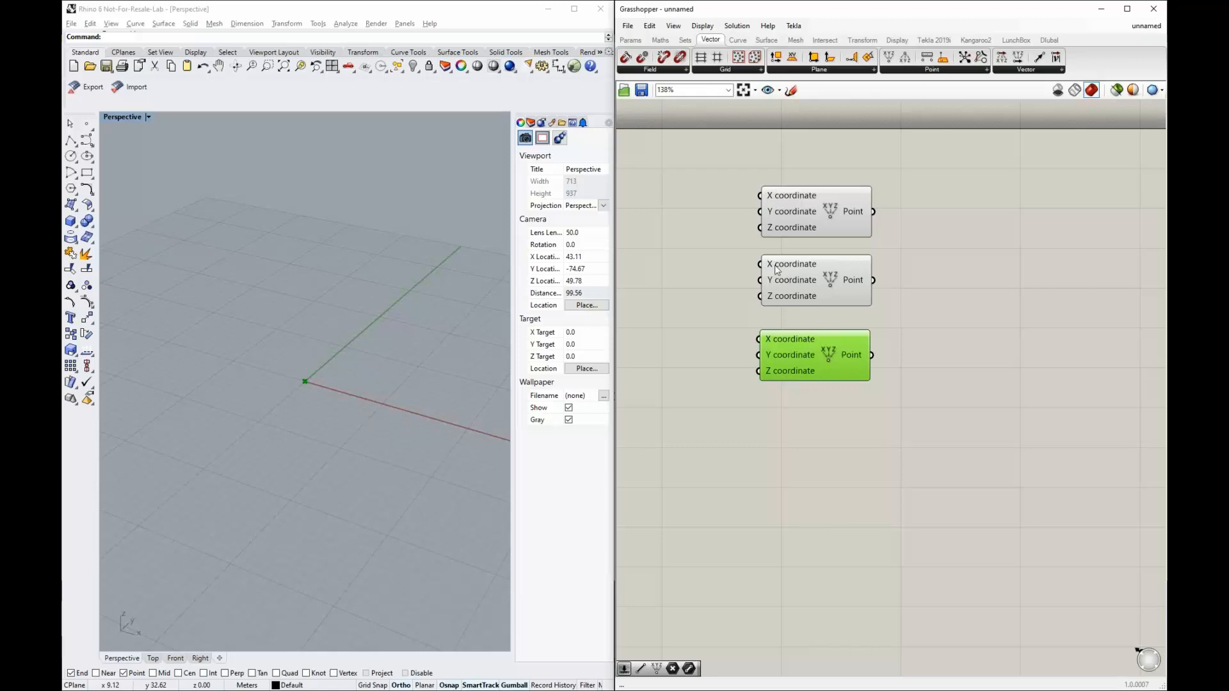
{"action": "right_click", "coordinate": [773, 267]}
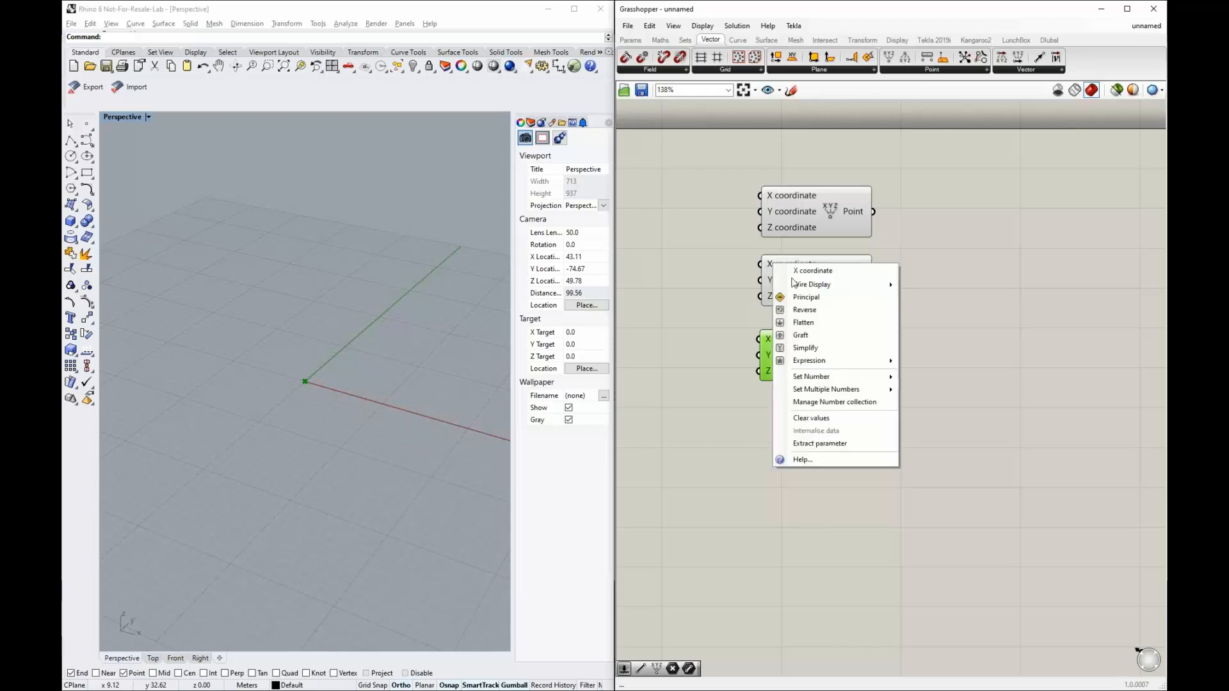
{"action": "mouse_move", "coordinate": [824, 377]}
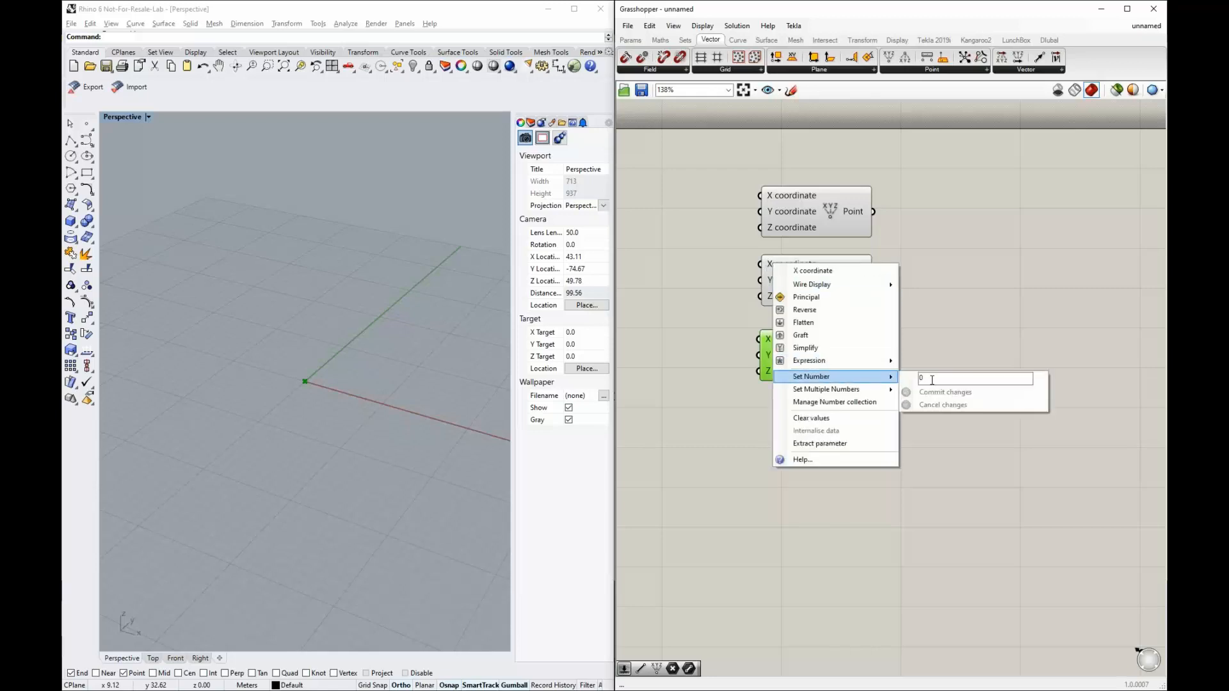
{"action": "left_click", "coordinate": [908, 377]}
{"action": "type", "text": "1"}
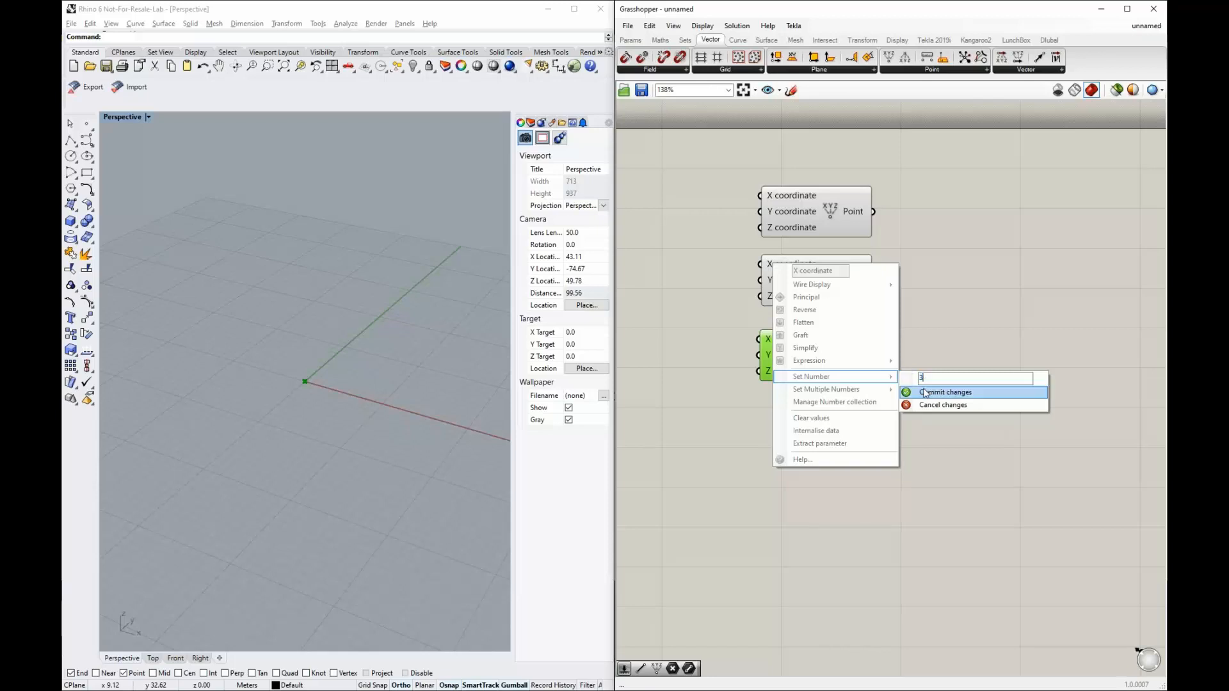
{"action": "left_click", "coordinate": [922, 391]}
{"action": "left_click", "coordinate": [896, 310]}
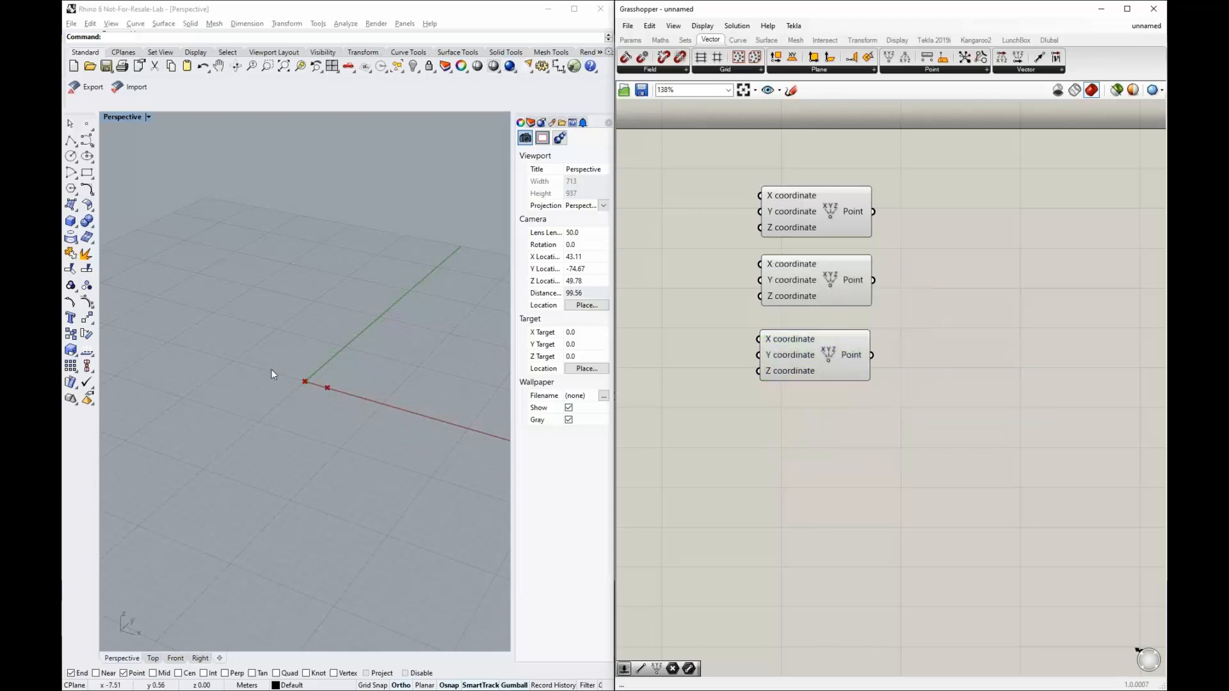
{"action": "scroll", "coordinate": [345, 394], "scroll_direction": "up", "scroll_amount": 5}
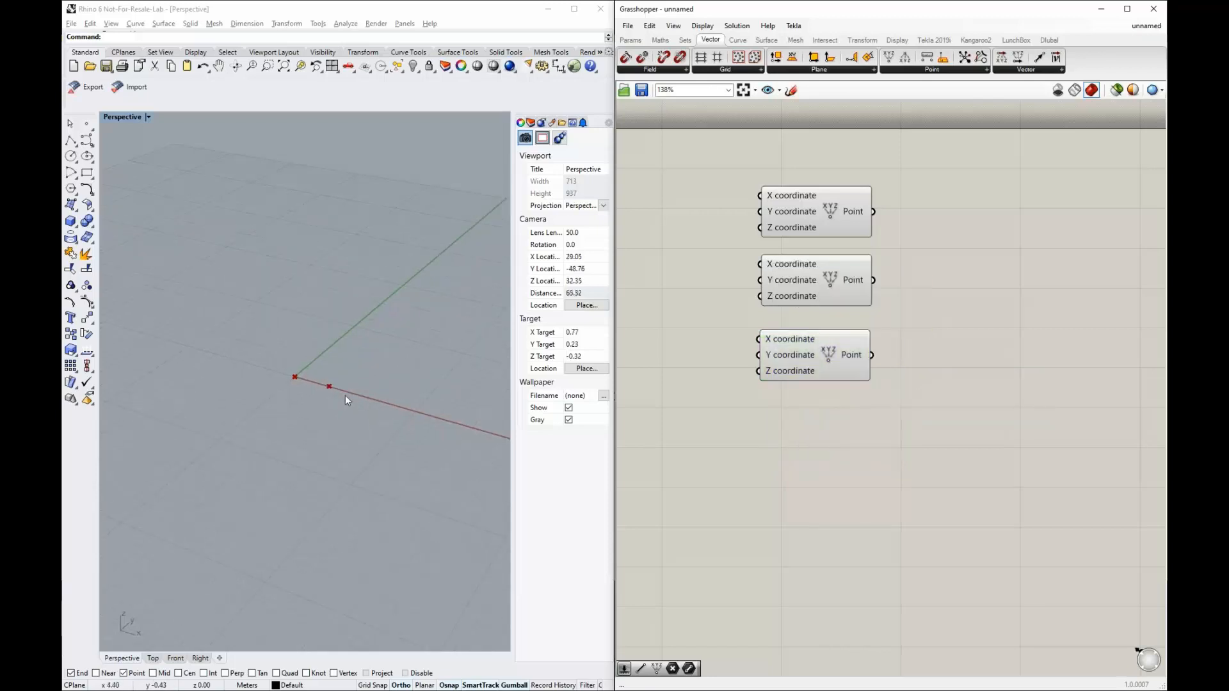
{"action": "left_click", "coordinate": [815, 282]}
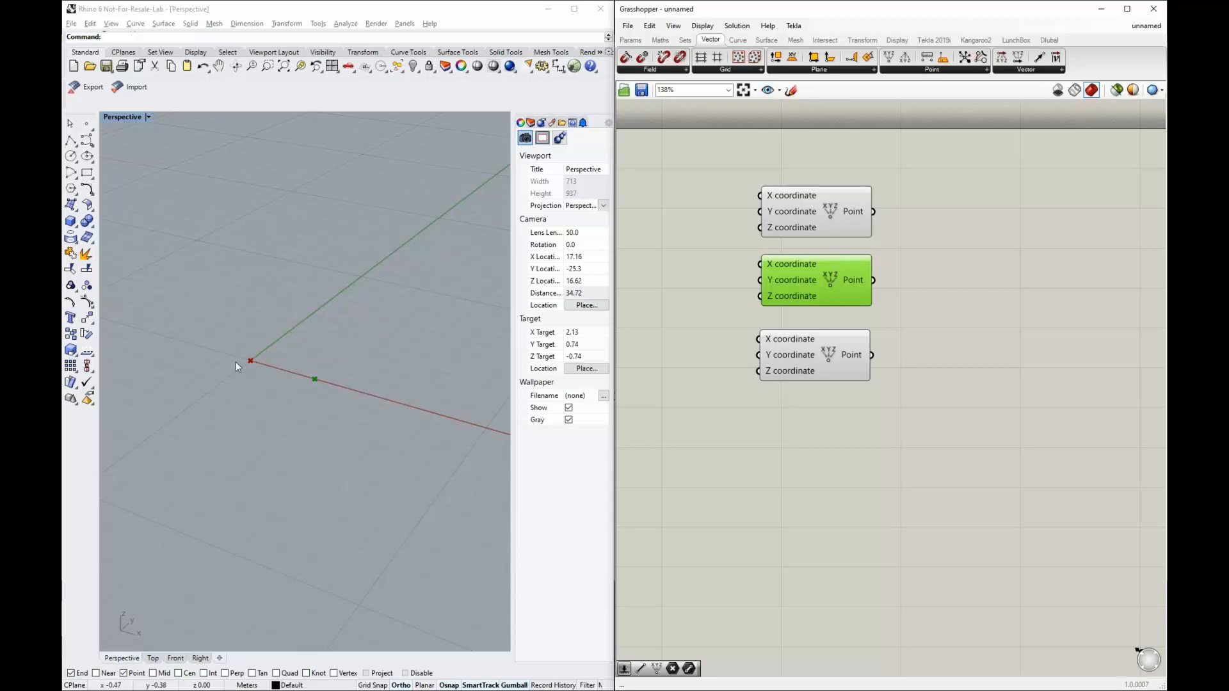
{"action": "scroll", "coordinate": [265, 404], "scroll_direction": "down", "scroll_amount": 3}
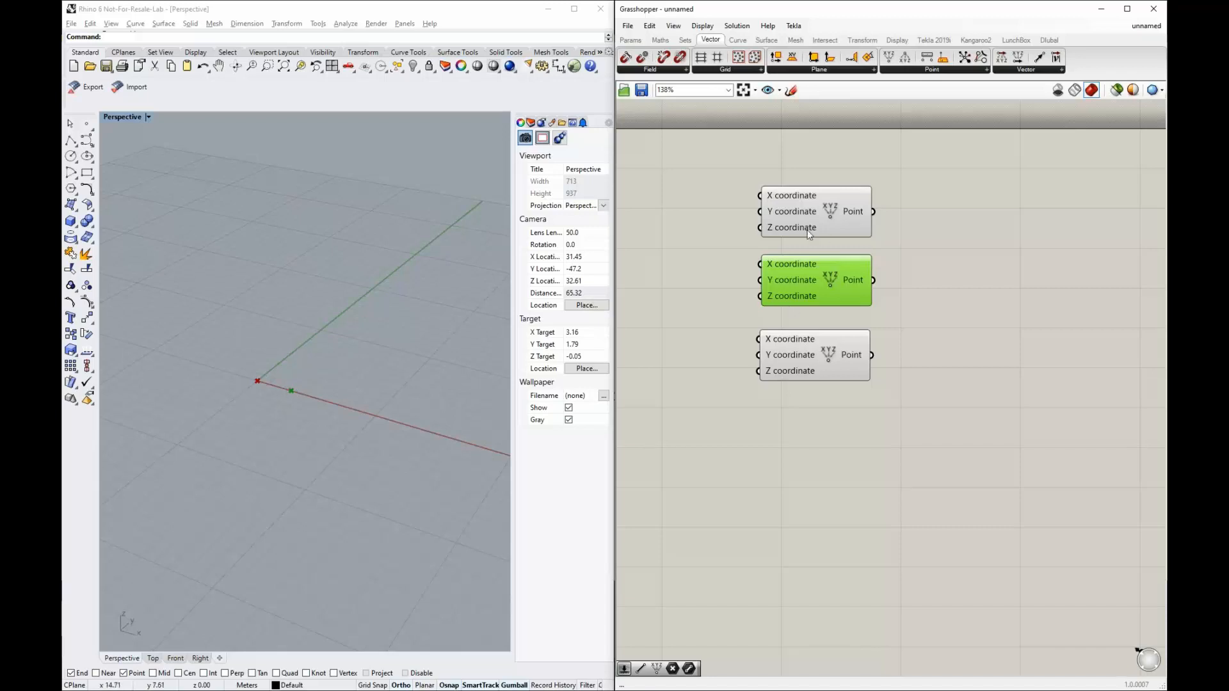
{"action": "left_click", "coordinate": [683, 276]}
Add a number slider with value 4 beside the points and connect it to the middle point's X coordinate.
{"action": "scroll", "coordinate": [953, 280], "scroll_direction": "down", "scroll_amount": 2}
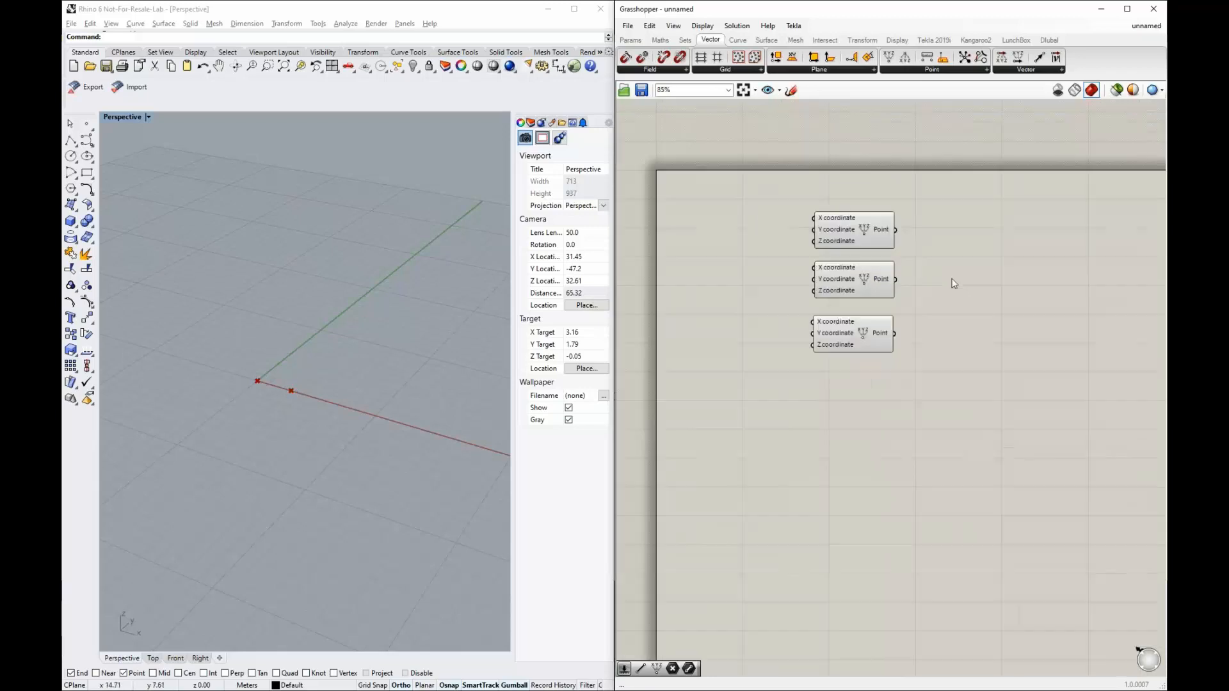
{"action": "scroll", "coordinate": [734, 225], "scroll_direction": "up", "scroll_amount": 2}
{"action": "scroll", "coordinate": [870, 280], "scroll_direction": "down", "scroll_amount": 2}
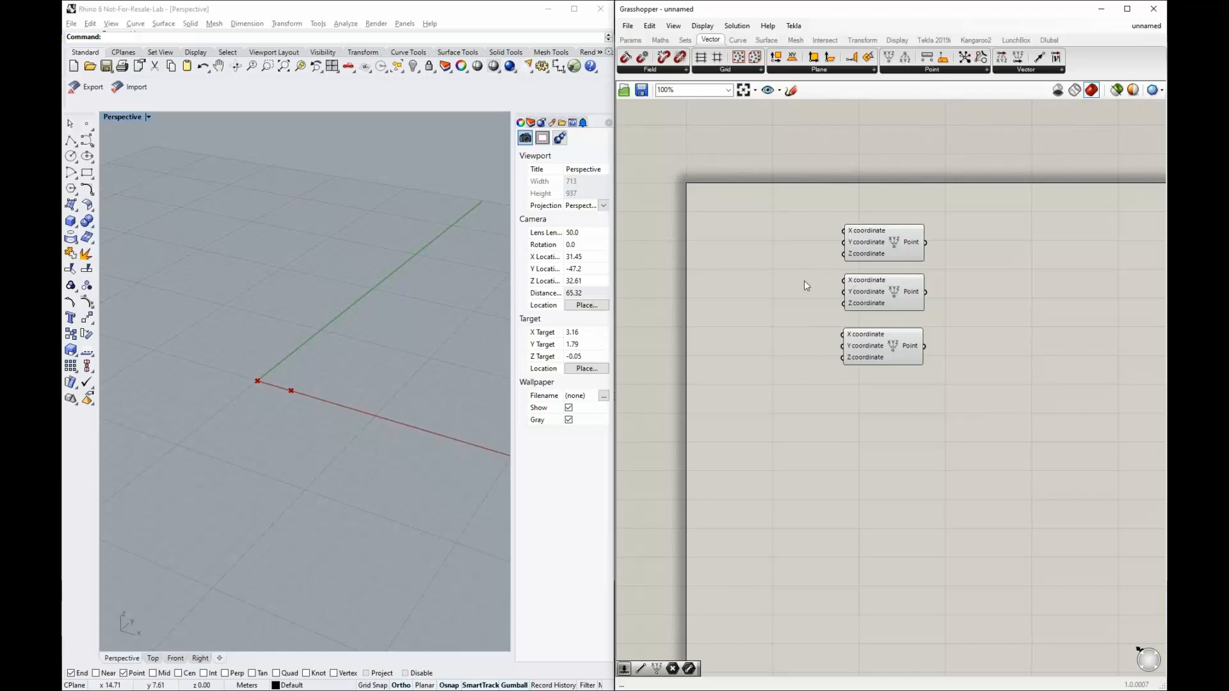
{"action": "double_click", "coordinate": [704, 279]}
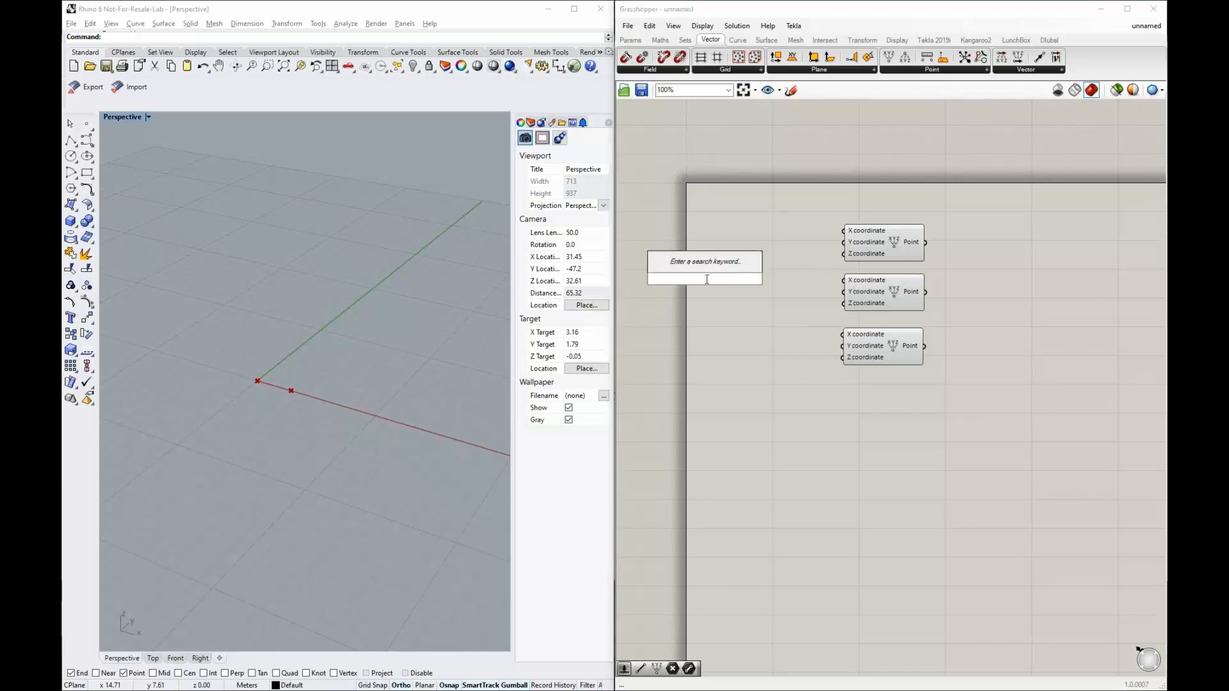
{"action": "type", "text": "10"}
{"action": "key", "text": "Return"}
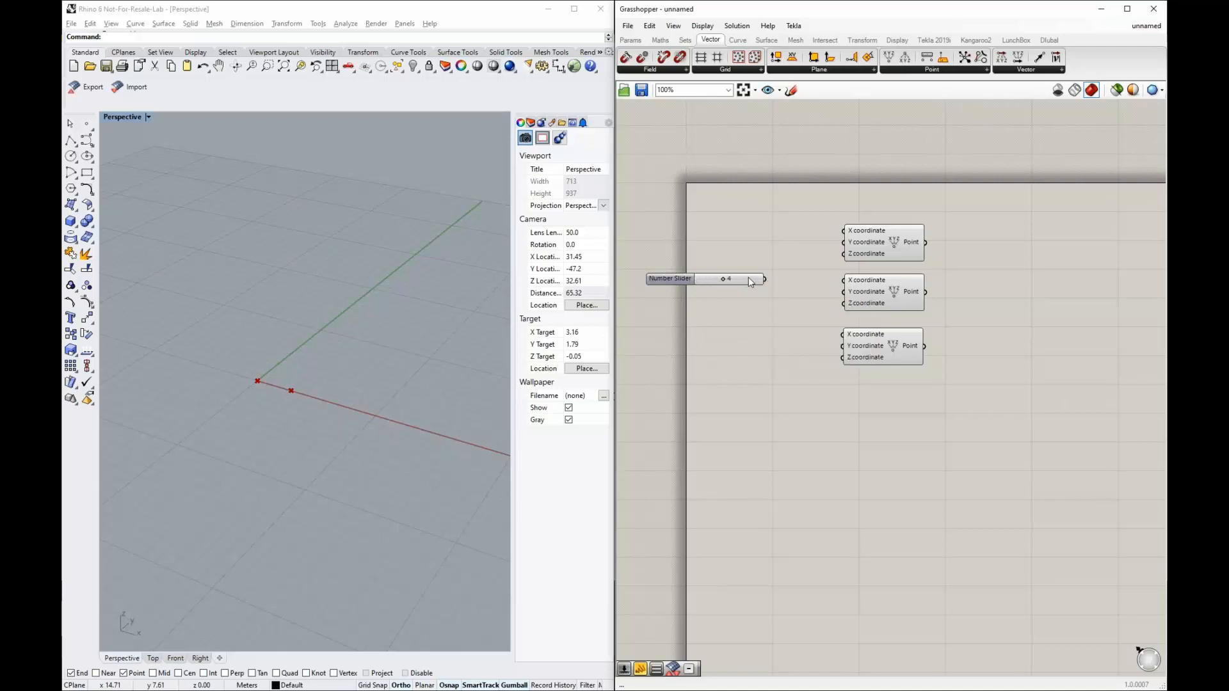
{"action": "left_click_drag", "start_coordinate": [748, 278], "coordinate": [838, 286]}
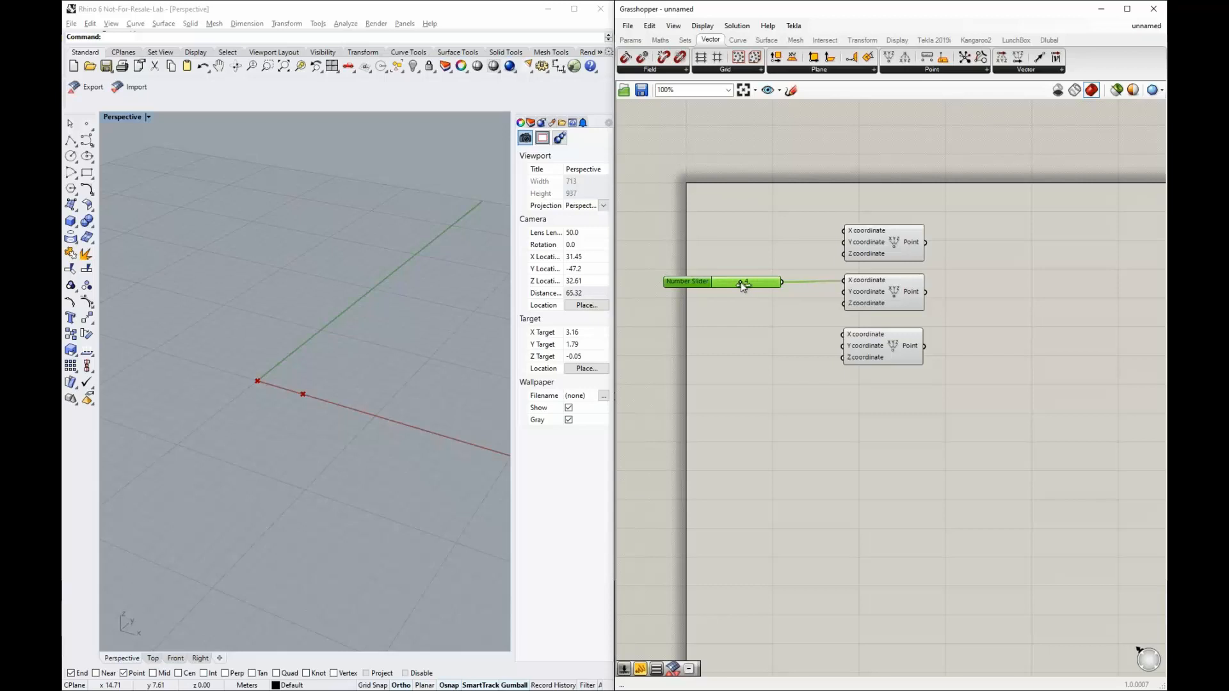
Set the X slider to 3, copy it just below and connect the copy to the middle point's Z coordinate.
{"action": "mouse_move", "coordinate": [743, 286]}
{"action": "left_mouse_down"}
{"action": "mouse_move", "coordinate": [768, 284]}
{"action": "mouse_move", "coordinate": [735, 285]}
{"action": "mouse_move", "coordinate": [747, 285]}
{"action": "mouse_move", "coordinate": [729, 305]}
{"action": "left_mouse_up"}
{"action": "mouse_move", "coordinate": [723, 285]}
{"action": "left_mouse_down", "text": "alt"}
{"action": "mouse_move", "coordinate": [723, 309]}
{"action": "mouse_move", "coordinate": [713, 306]}
{"action": "left_mouse_up", "text": "alt"}
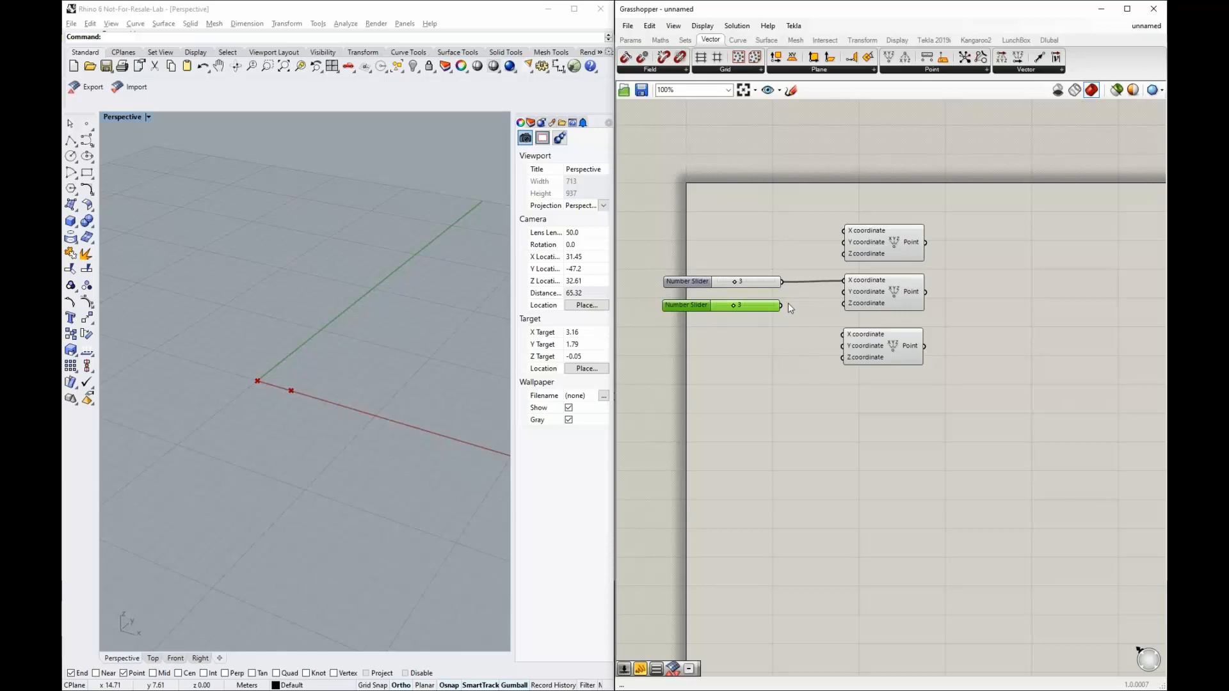
{"action": "left_click_drag", "start_coordinate": [827, 302], "coordinate": [843, 304]}
Orbit to a nearly frontal view and select the Construct Point components individually to identify their points in the viewport.
{"action": "right_click_drag", "start_coordinate": [314, 421], "coordinate": [374, 371]}
{"action": "left_click", "coordinate": [734, 307]}
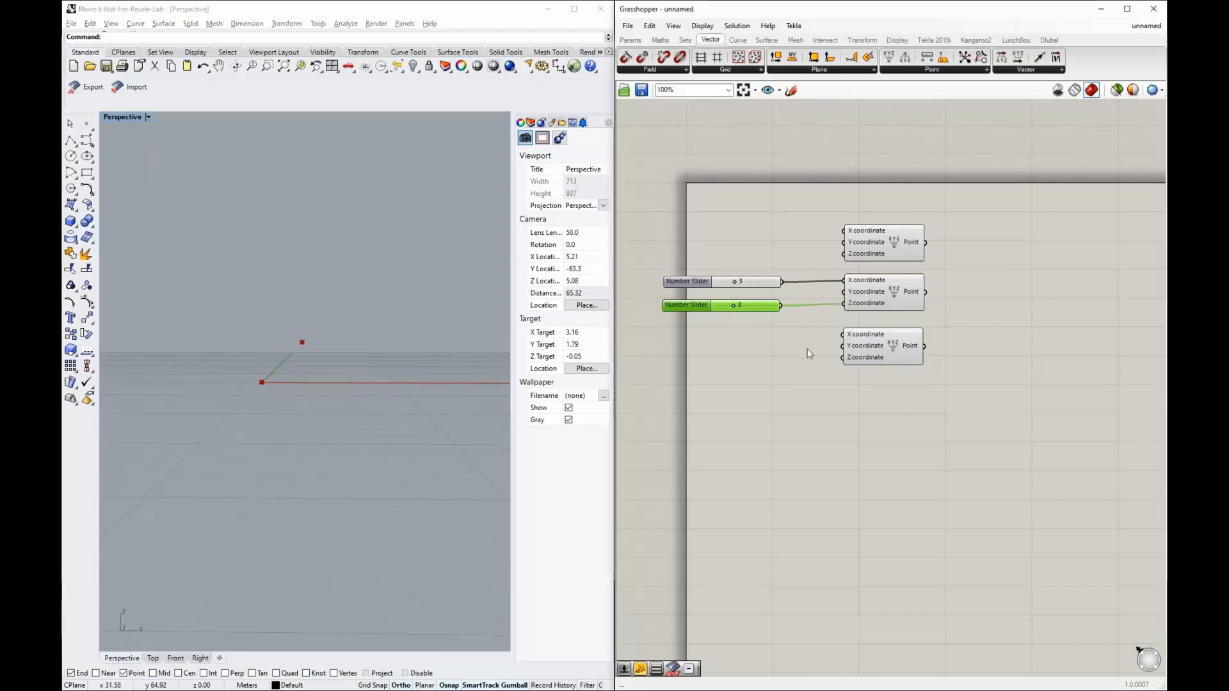
{"action": "left_click", "coordinate": [888, 346]}
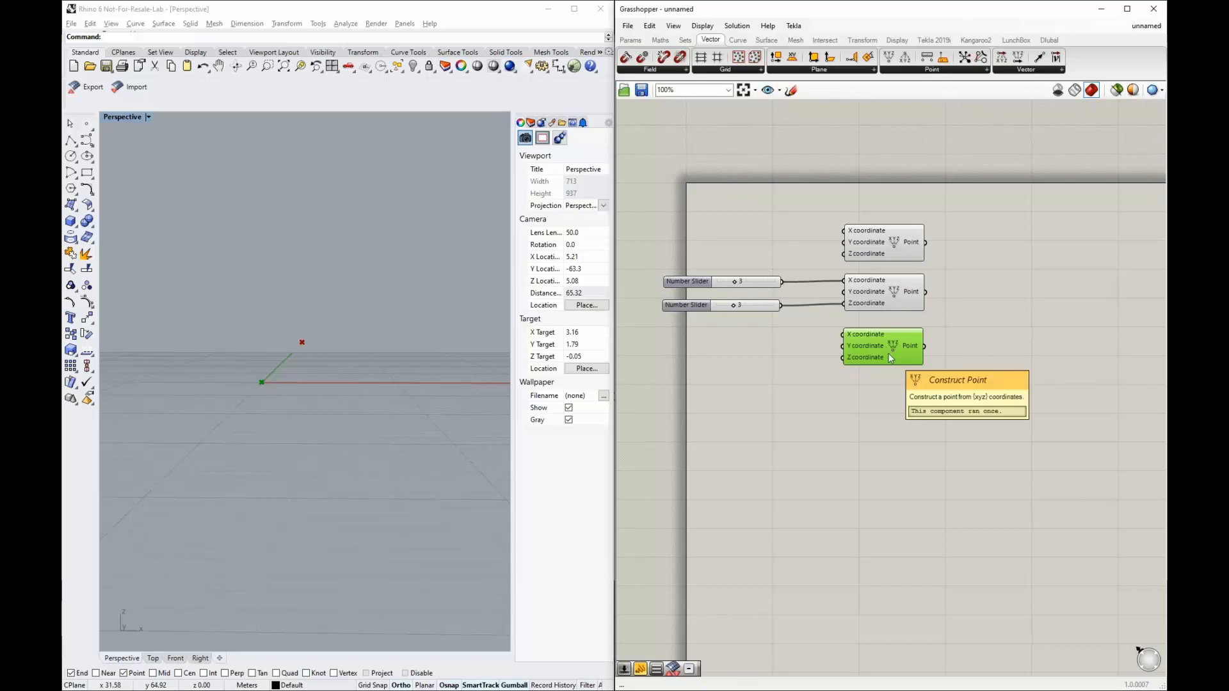
{"action": "left_click", "coordinate": [892, 298]}
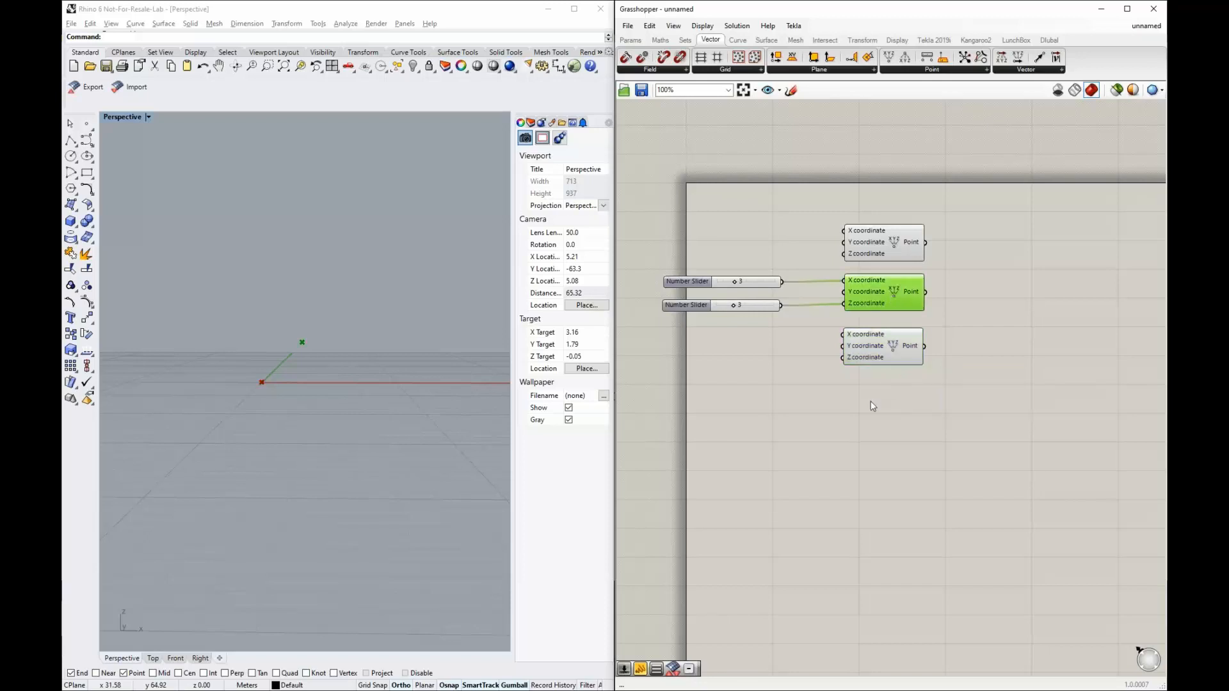
{"action": "left_click", "coordinate": [874, 405]}
{"action": "left_click", "coordinate": [892, 294]}
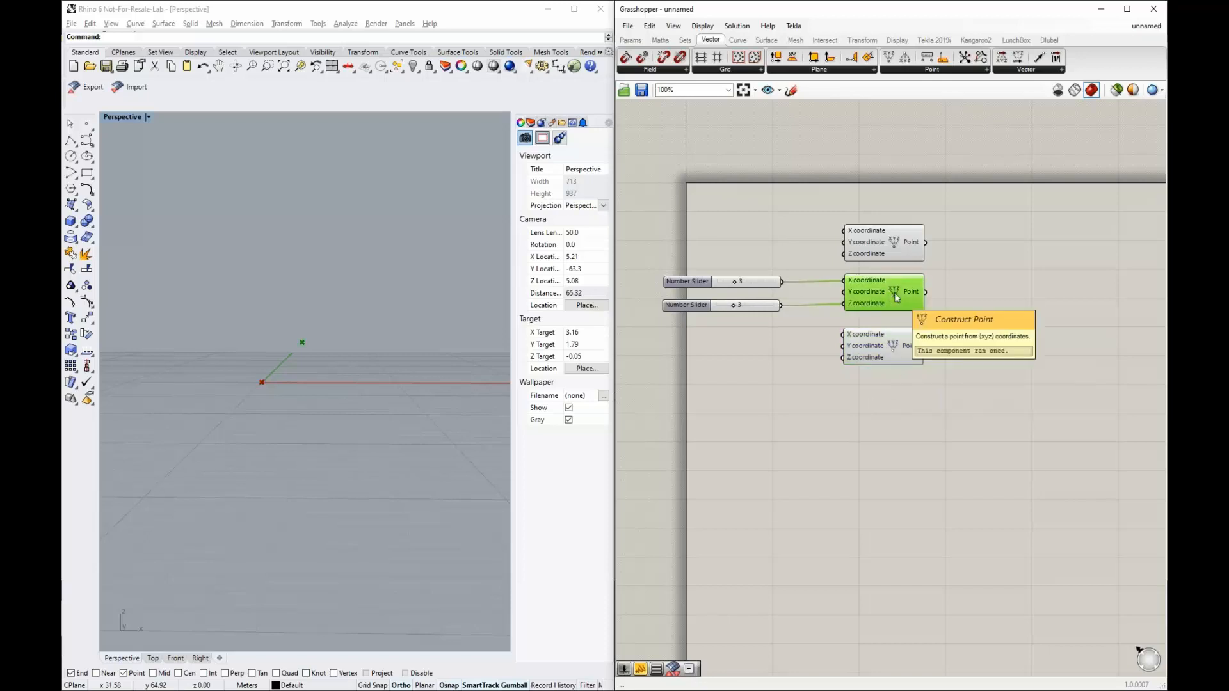
{"action": "left_click", "coordinate": [893, 247]}
{"action": "left_click", "coordinate": [736, 357]}
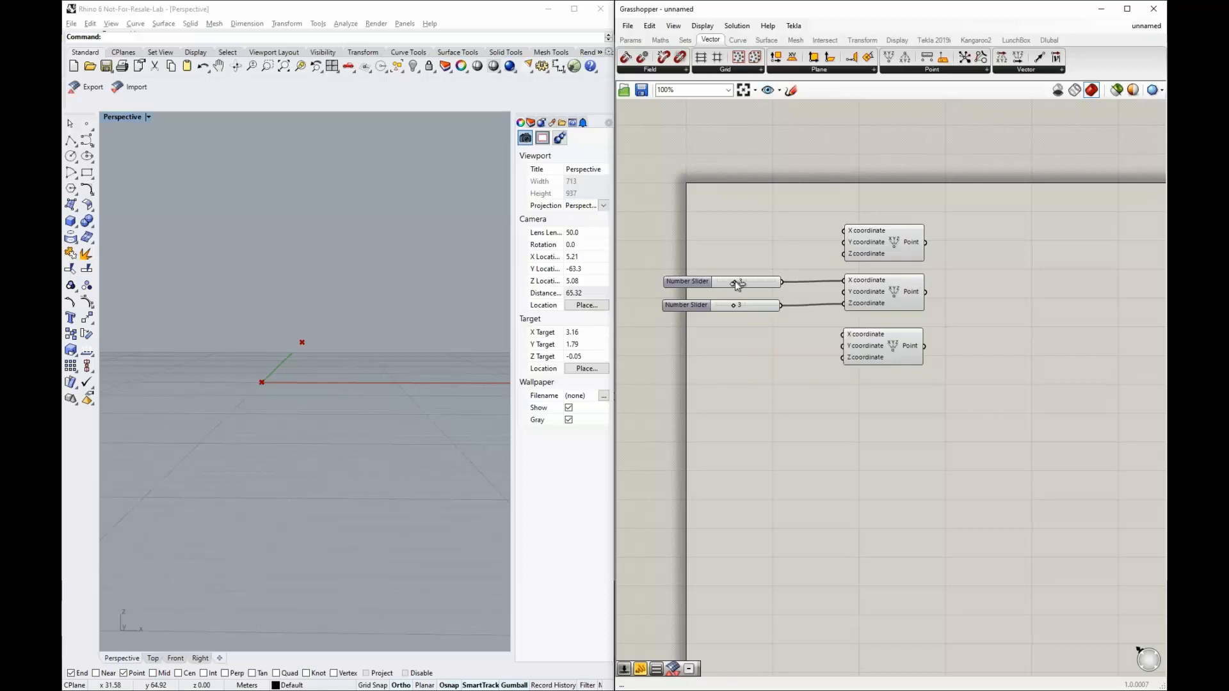
Add a Multiplication component below the two sliders, beside the third Construct Point.
{"action": "double_click", "coordinate": [758, 347]}
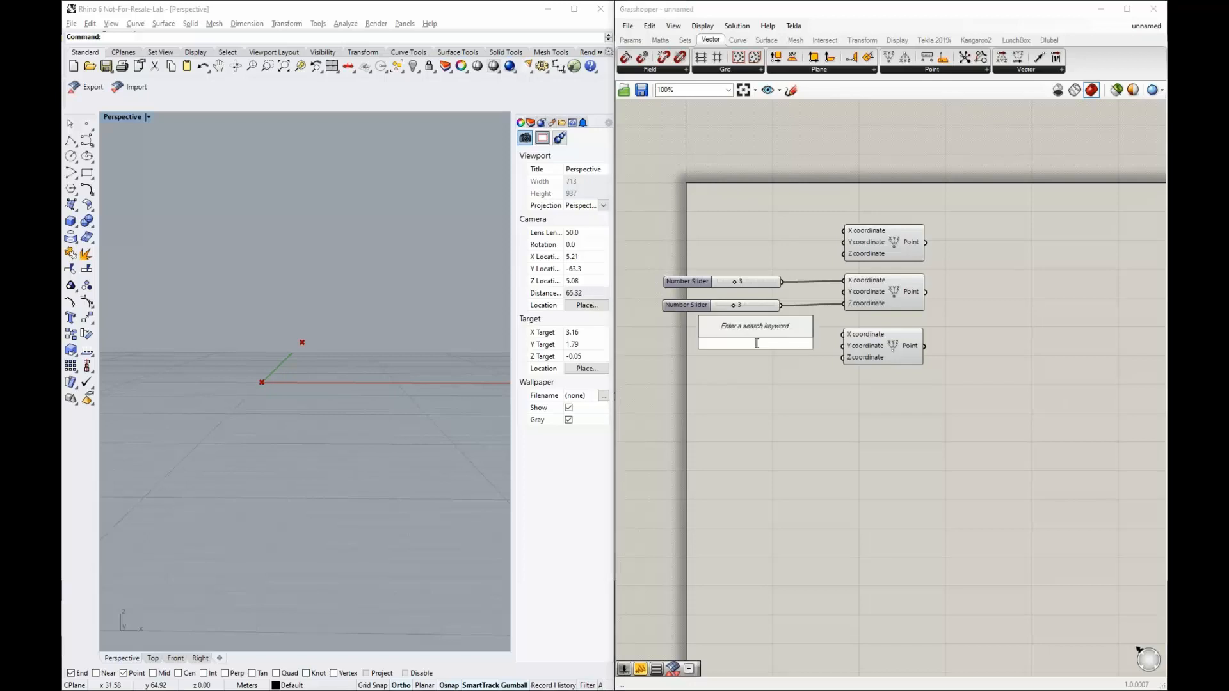
{"action": "type", "text": "multi"}
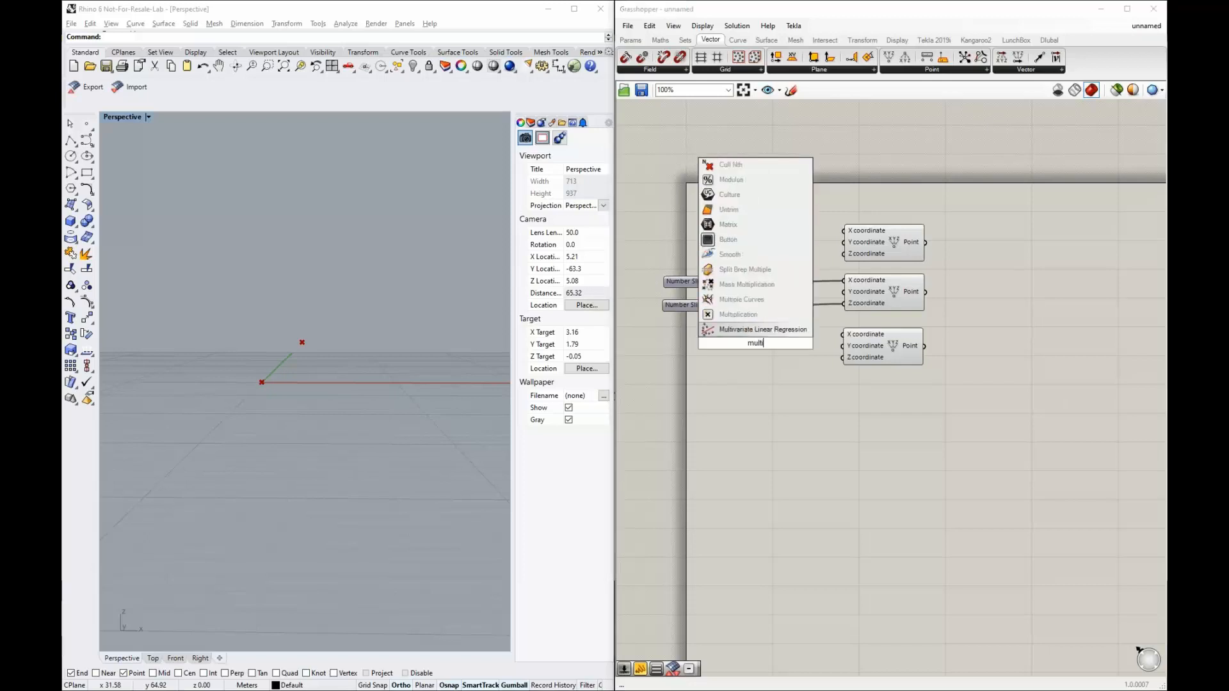
{"action": "left_click", "coordinate": [738, 314]}
{"action": "left_click_drag", "start_coordinate": [759, 350], "coordinate": [777, 361]}
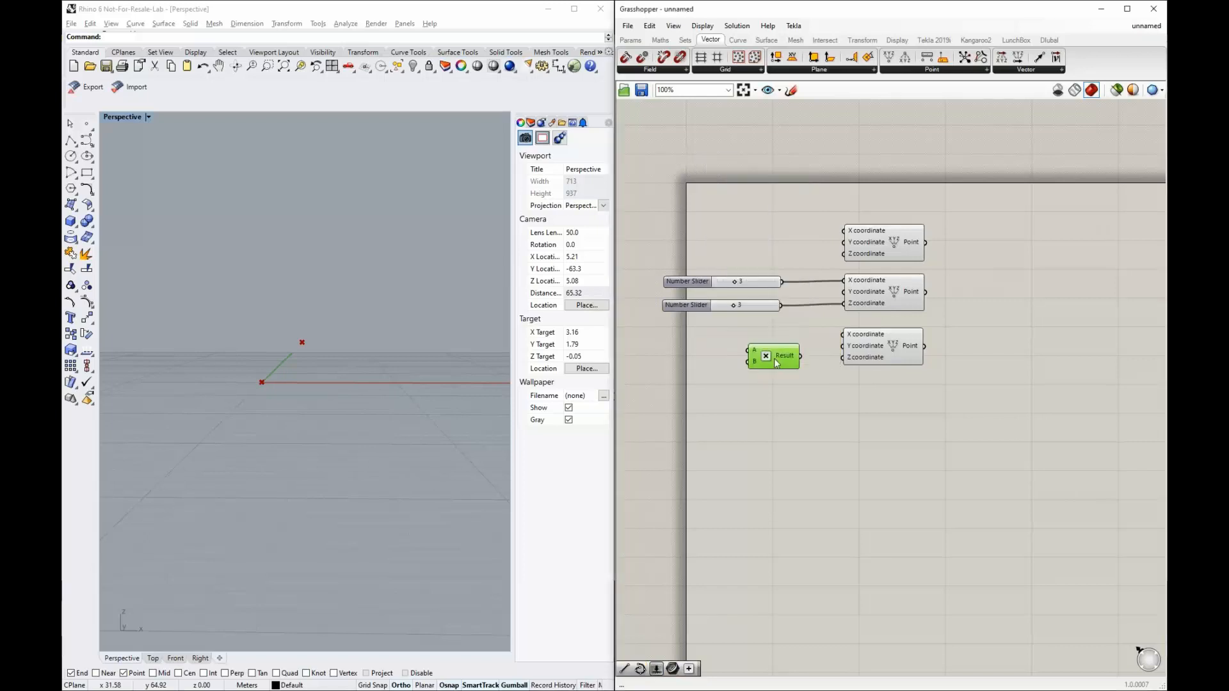
{"action": "left_click", "coordinate": [740, 324]}
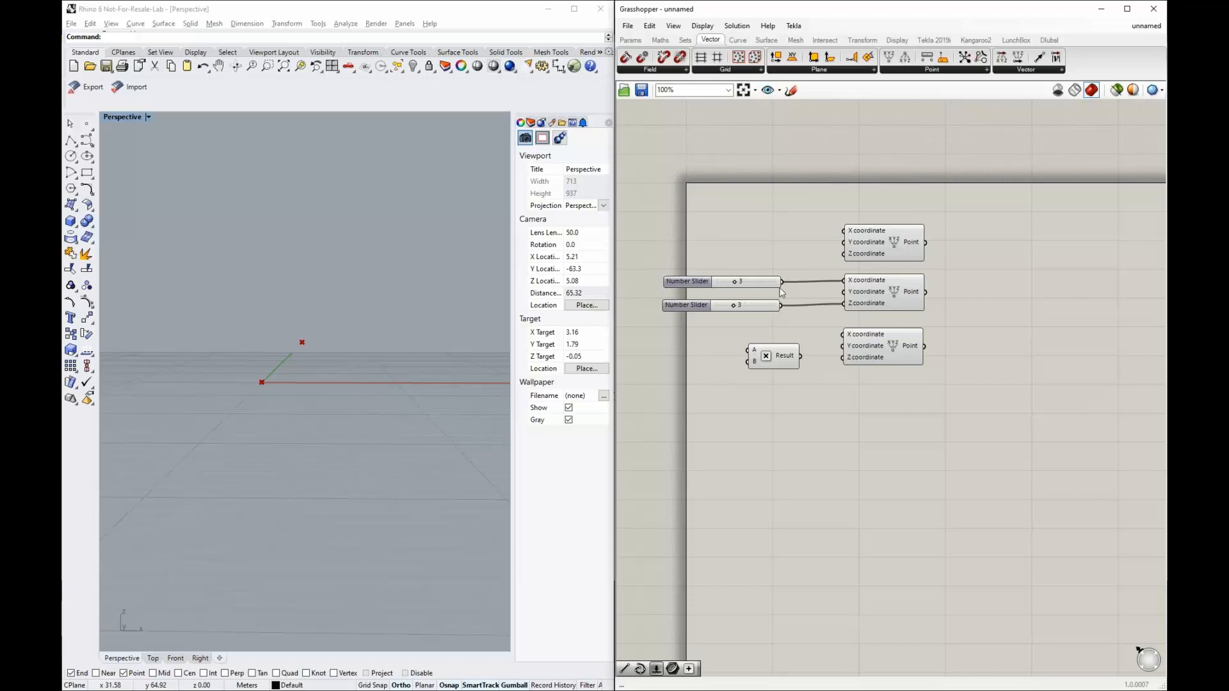
Feed the X slider into input A of the Multiplication component and set input B to 2.
{"action": "left_click_drag", "start_coordinate": [783, 281], "coordinate": [748, 350]}
{"action": "right_click", "coordinate": [752, 360]}
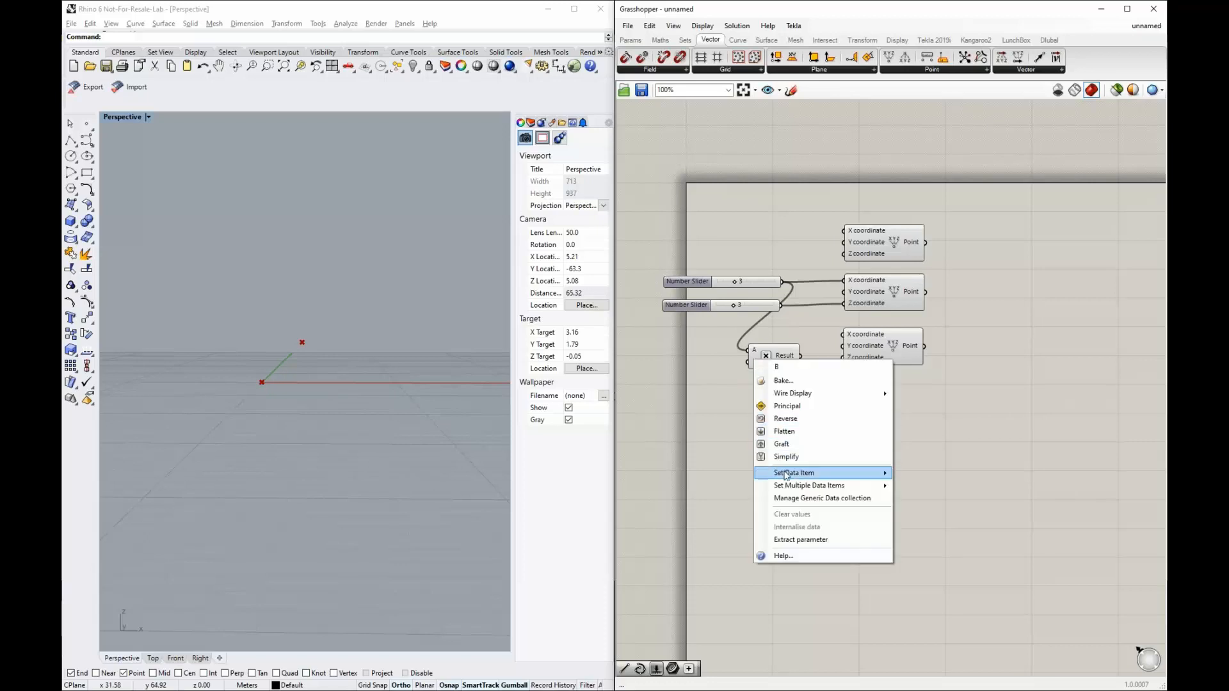
{"action": "mouse_move", "coordinate": [832, 472]}
{"action": "left_click", "coordinate": [939, 474]}
{"action": "type", "text": "2"}
{"action": "left_click", "coordinate": [937, 488]}
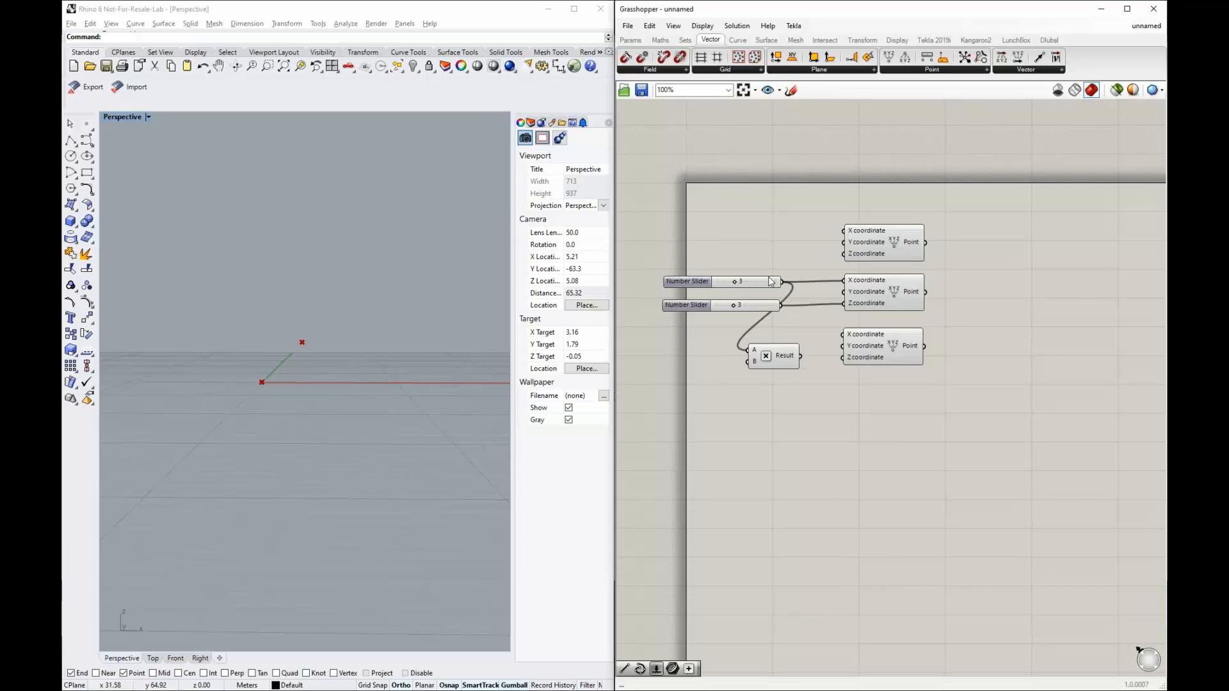
Connect the multiplication result to the third point's X coordinate and set the X slider to 4.
{"action": "left_click_drag", "start_coordinate": [804, 361], "coordinate": [838, 338]}
{"action": "mouse_move", "coordinate": [735, 283]}
{"action": "left_mouse_down"}
{"action": "mouse_move", "coordinate": [725, 282]}
{"action": "mouse_move", "coordinate": [747, 282]}
{"action": "left_mouse_up"}
{"action": "left_click_drag", "start_coordinate": [748, 283], "coordinate": [740, 284]}
Add a Line component with the first point as its start point and the second point as its end point.
{"action": "scroll", "coordinate": [704, 280], "scroll_direction": "down", "scroll_amount": 3}
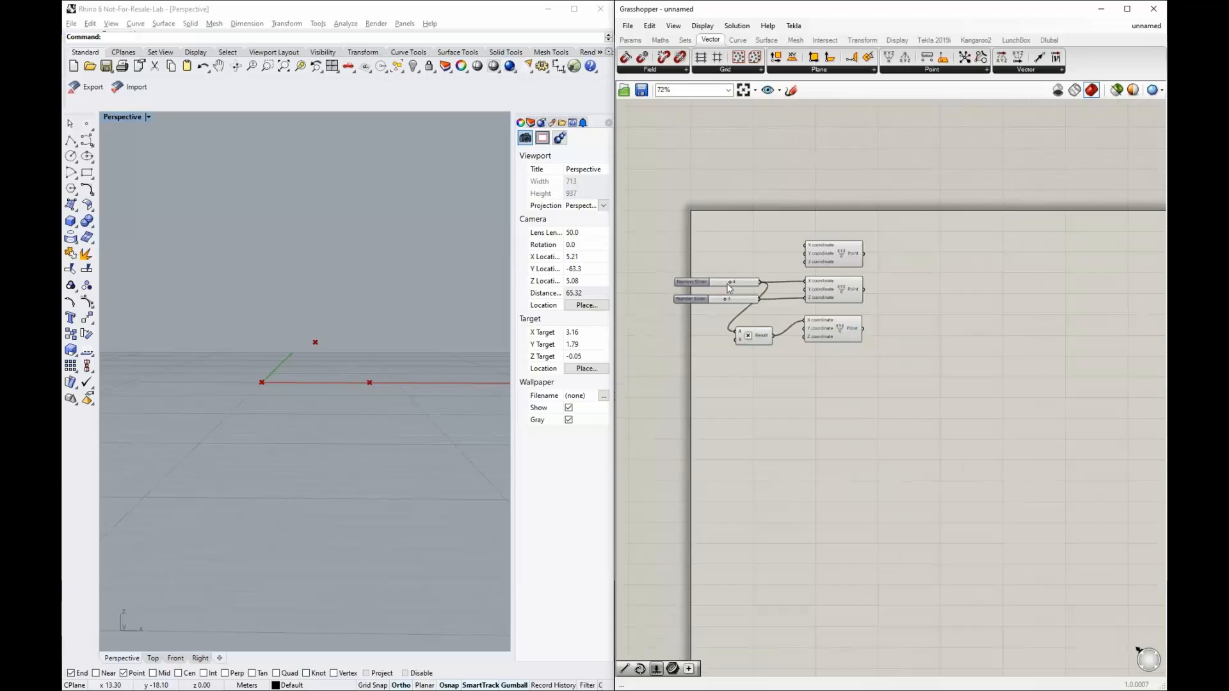
{"action": "scroll", "coordinate": [976, 247], "scroll_direction": "up", "scroll_amount": 4}
{"action": "scroll", "coordinate": [840, 278], "scroll_direction": "down", "scroll_amount": 2}
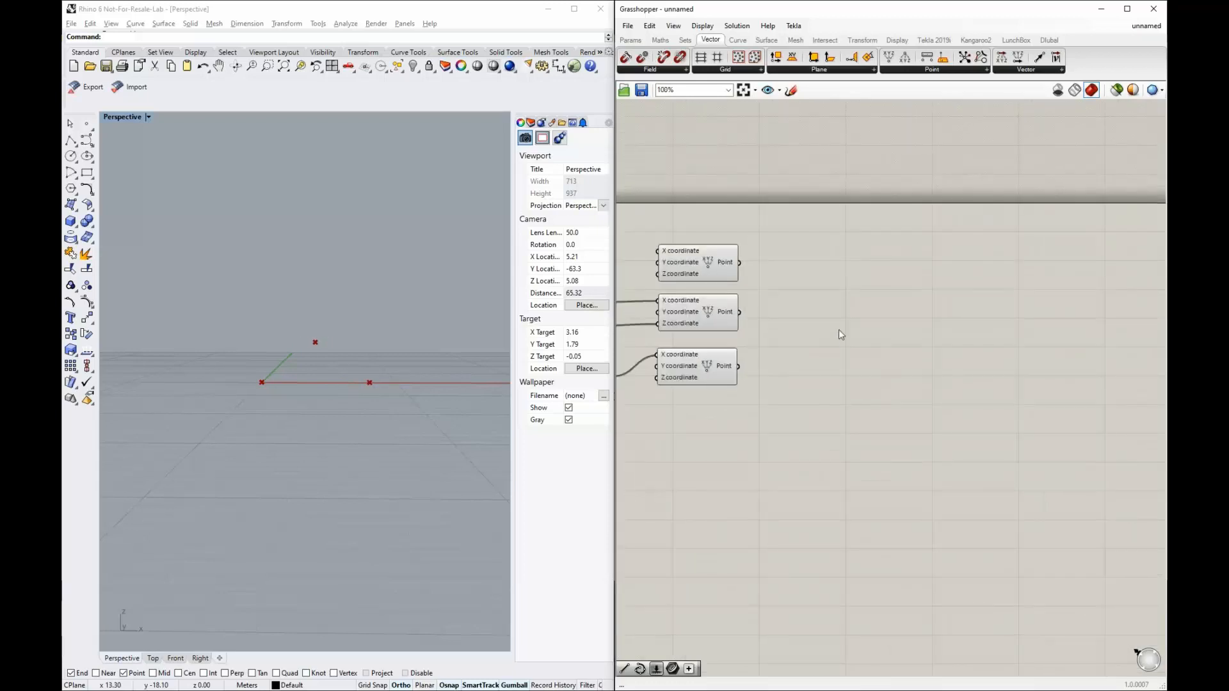
{"action": "double_click", "coordinate": [817, 286]}
{"action": "type", "text": "line"}
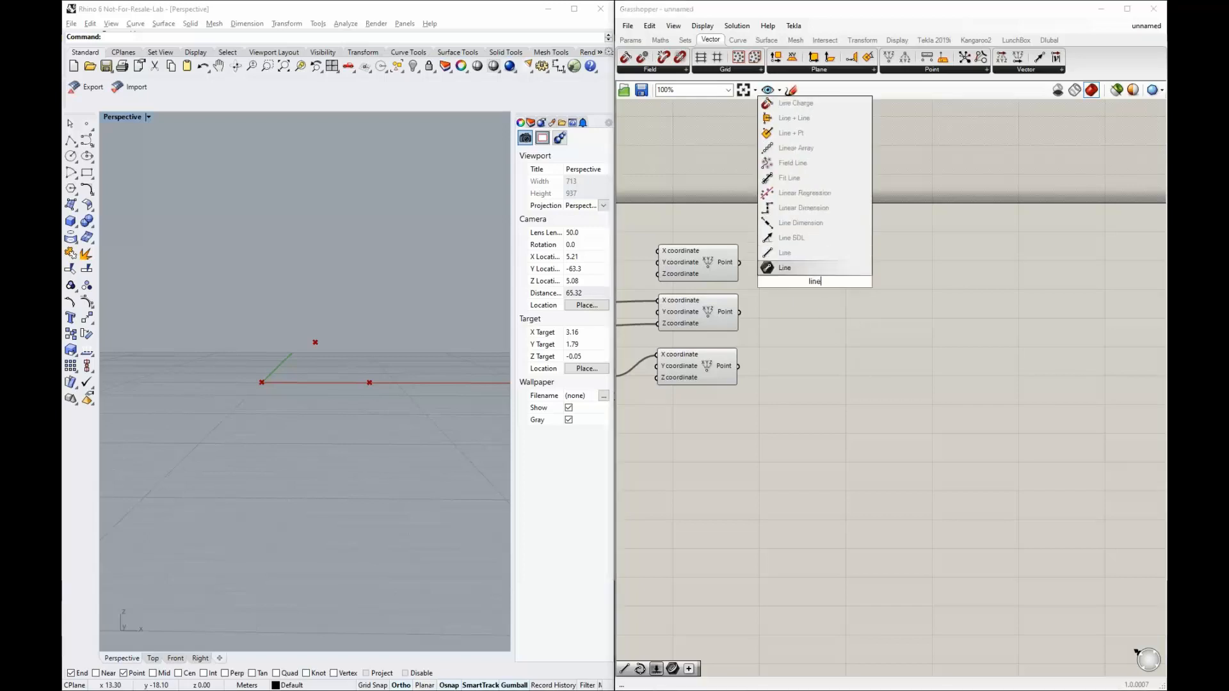
{"action": "key", "text": "Return"}
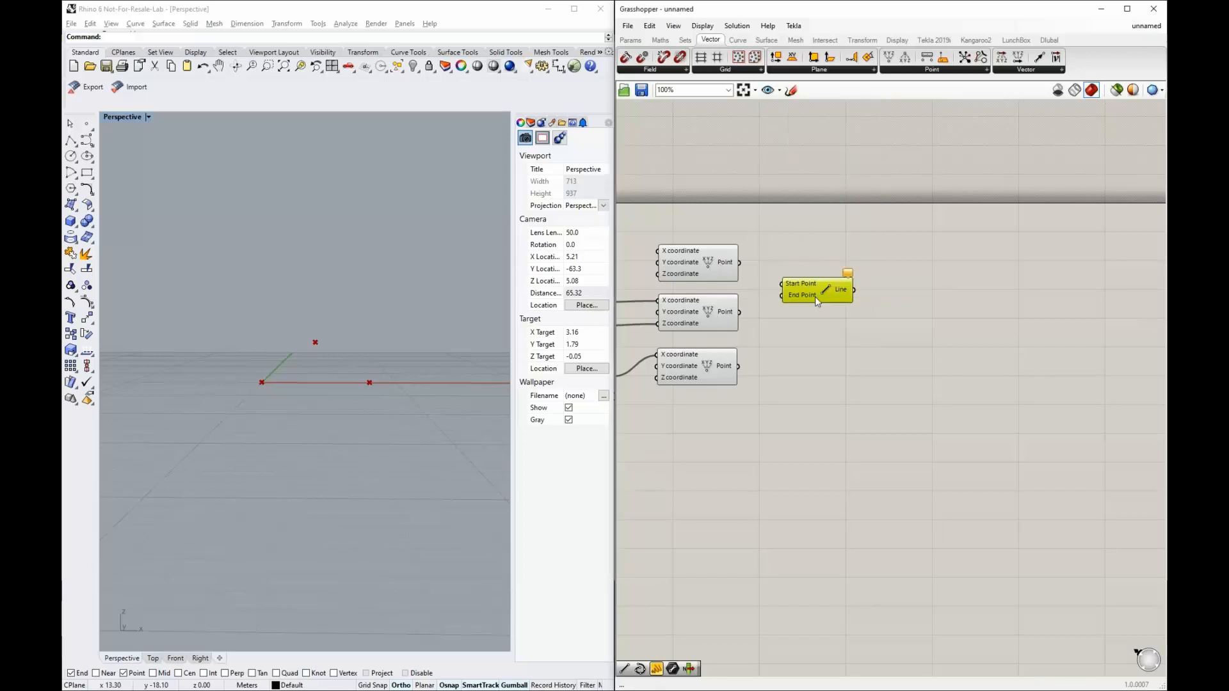
{"action": "left_click", "coordinate": [758, 295]}
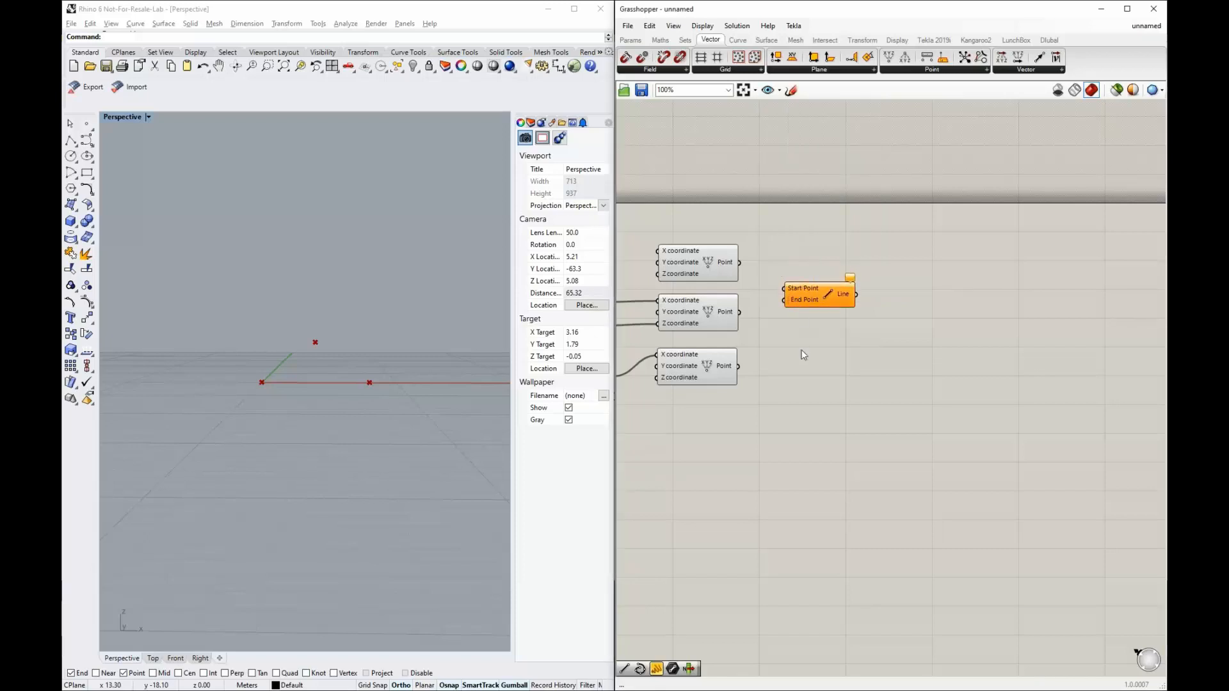
{"action": "left_click_drag", "start_coordinate": [740, 262], "coordinate": [785, 300]}
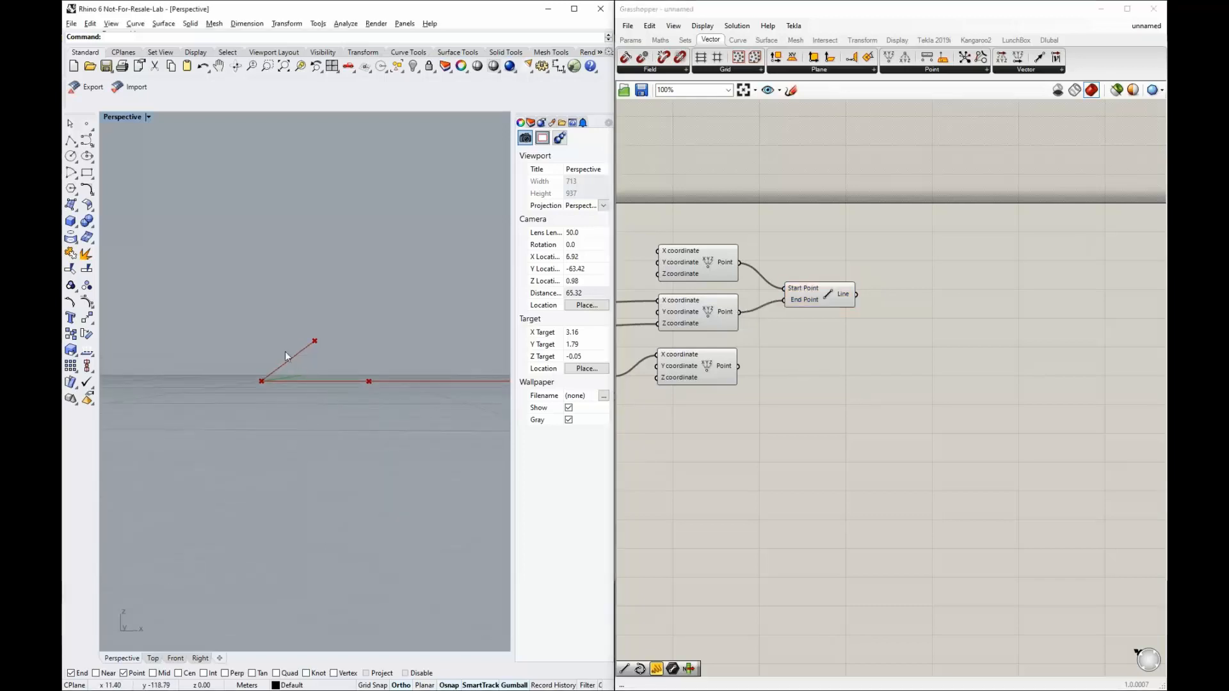
Inspect the line in the Rhino viewport and delete the Line component from the canvas.
{"action": "scroll", "coordinate": [297, 359], "scroll_direction": "up", "scroll_amount": 3}
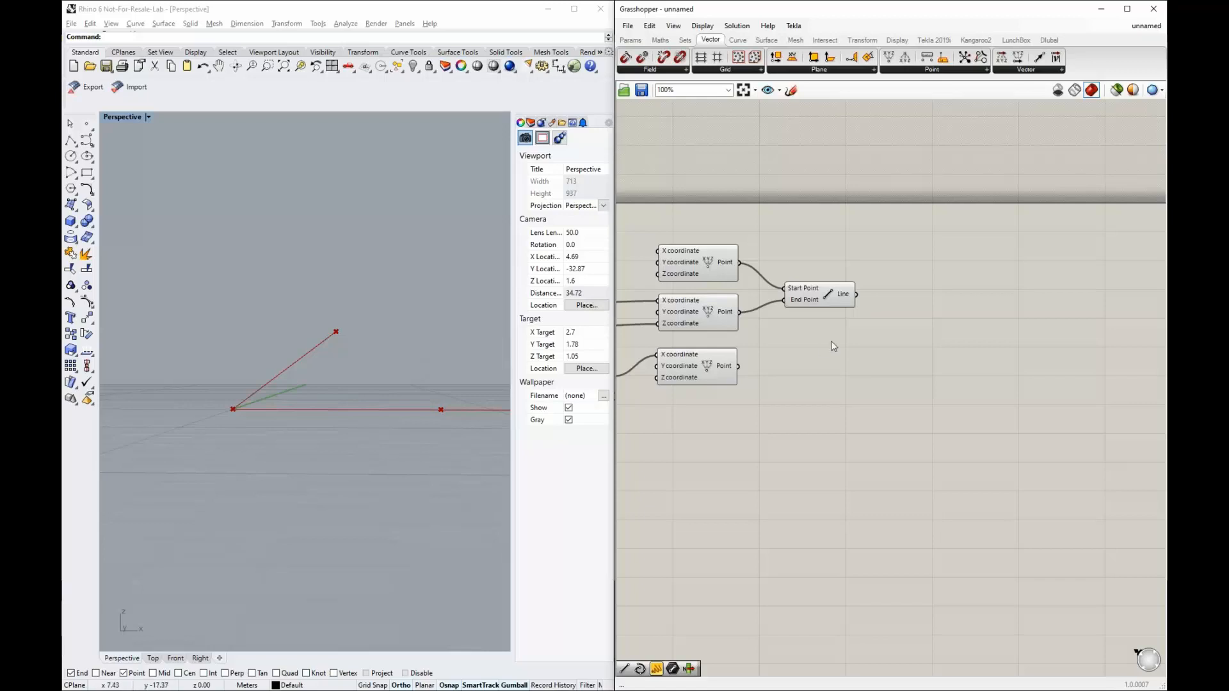
{"action": "left_click", "coordinate": [823, 298]}
{"action": "key", "text": "Delete"}
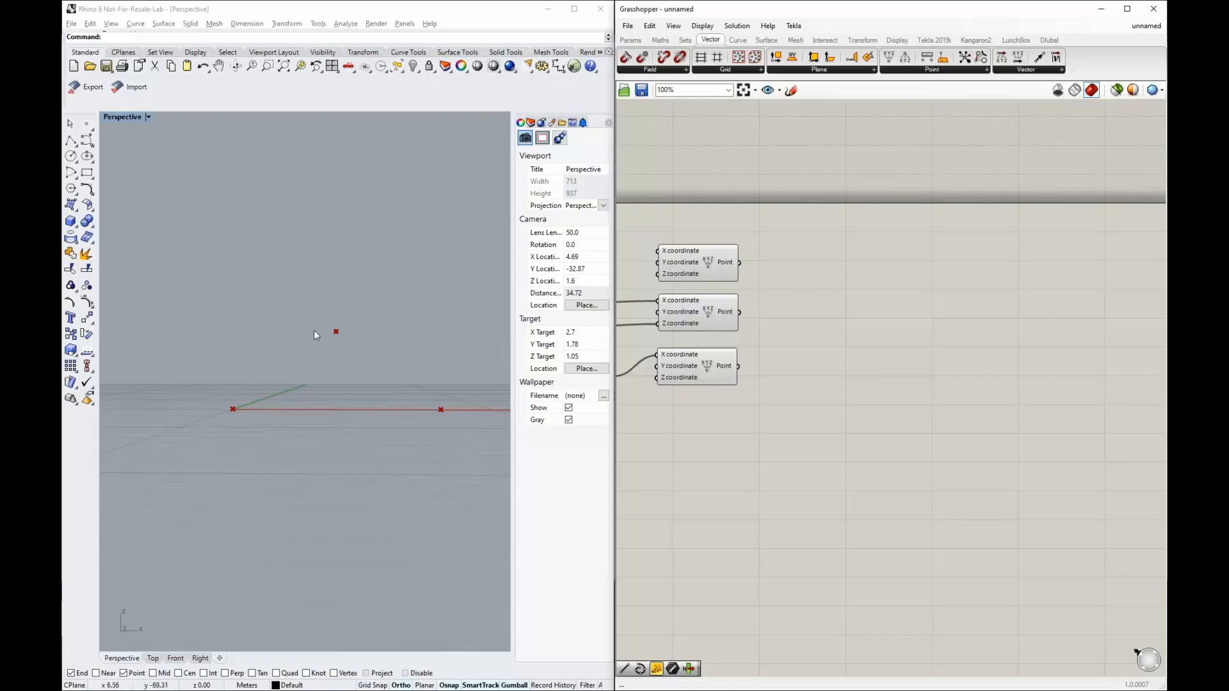
Add an Interpolate component beside the three points and connect all three point outputs to its Vertices input.
{"action": "double_click", "coordinate": [854, 315]}
{"action": "type", "text": "interpolate"}
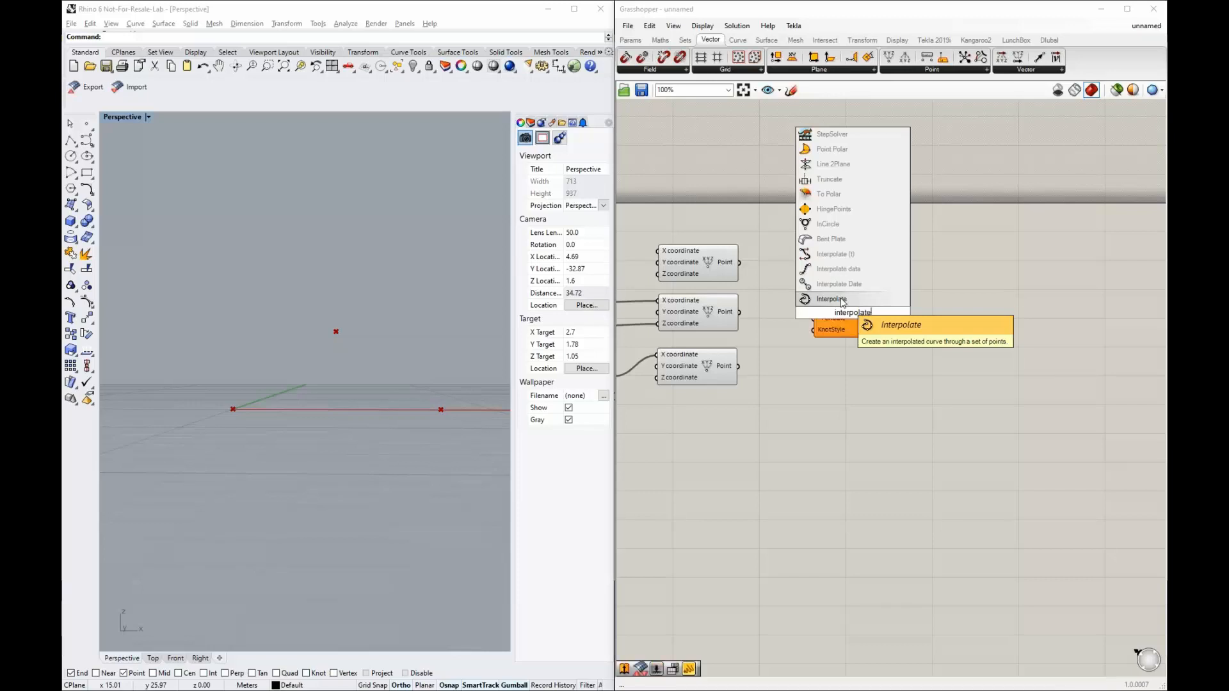
{"action": "left_click", "coordinate": [842, 302]}
{"action": "left_click_drag", "start_coordinate": [842, 302], "coordinate": [853, 337]}
{"action": "left_click_drag", "start_coordinate": [740, 262], "coordinate": [824, 327]}
{"action": "left_click_drag", "start_coordinate": [742, 315], "coordinate": [824, 327], "text": "shift"}
{"action": "left_click_drag", "start_coordinate": [740, 367], "coordinate": [824, 327], "text": "shift"}
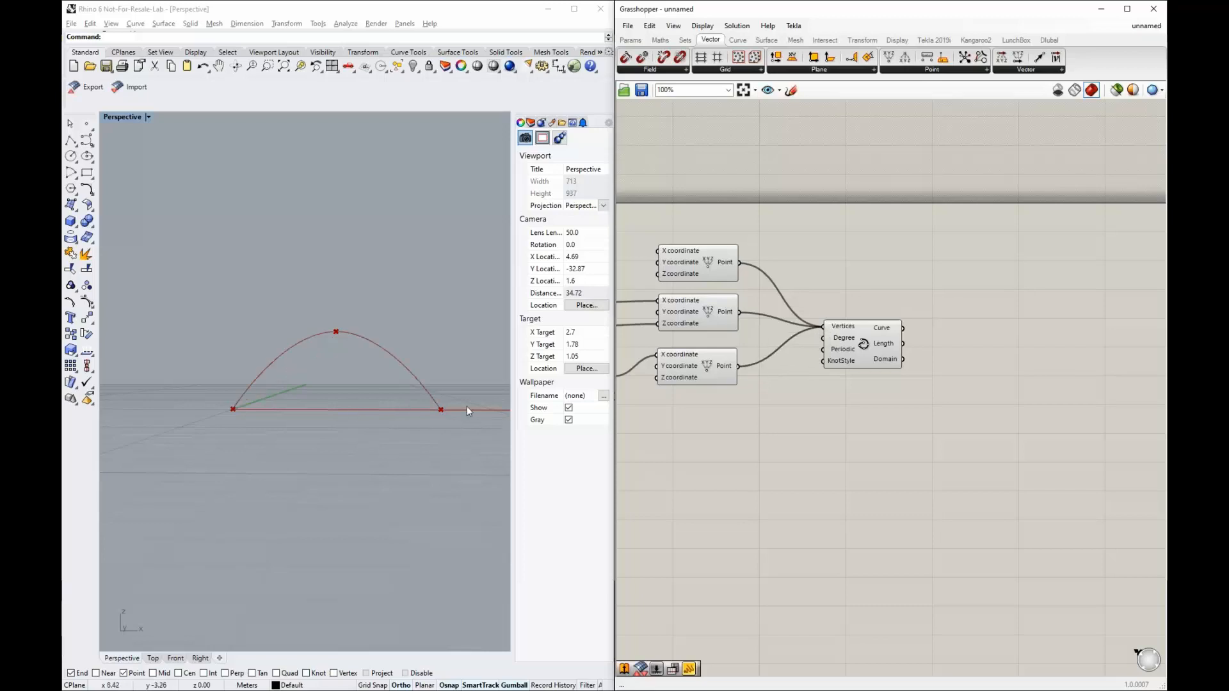
{"action": "right_click_drag", "start_coordinate": [443, 379], "coordinate": [214, 417]}
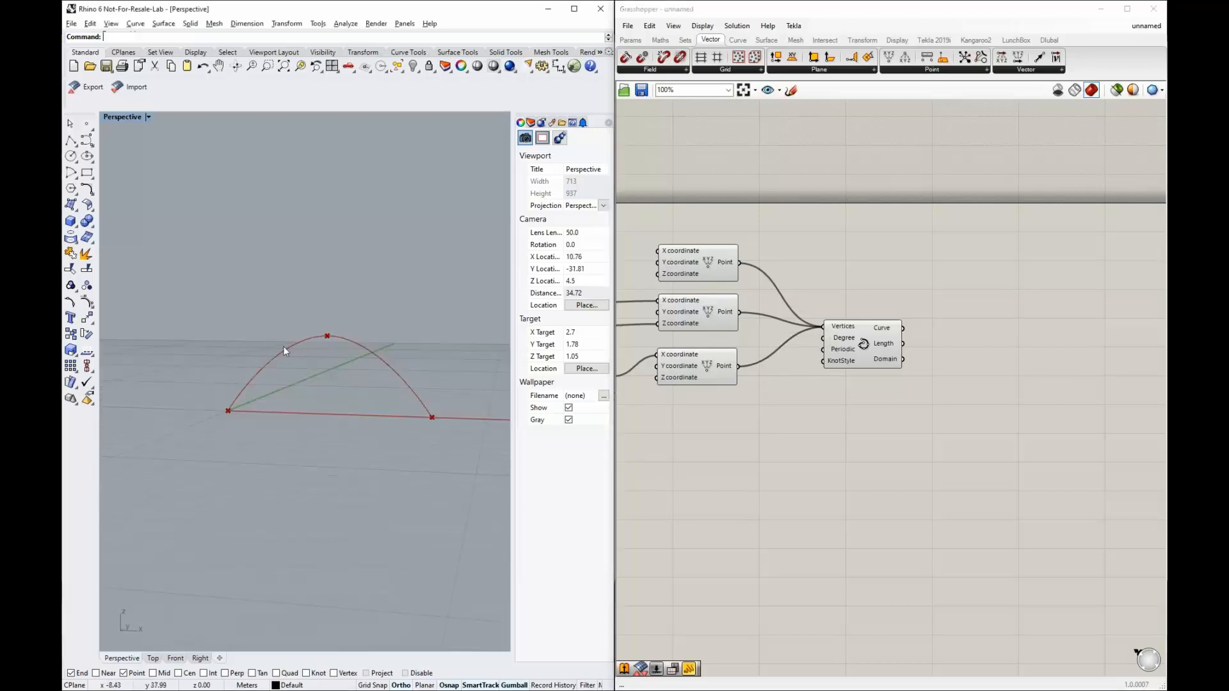
{"action": "left_click_drag", "start_coordinate": [874, 343], "coordinate": [862, 329]}
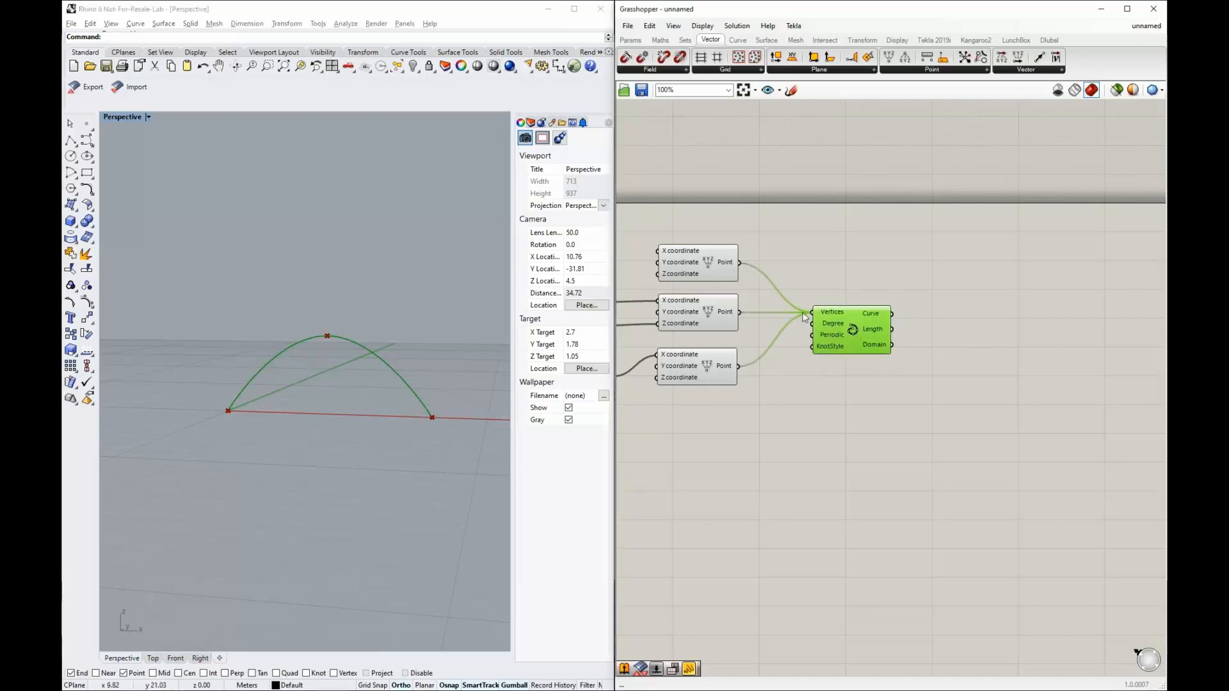
{"action": "left_click", "coordinate": [785, 343]}
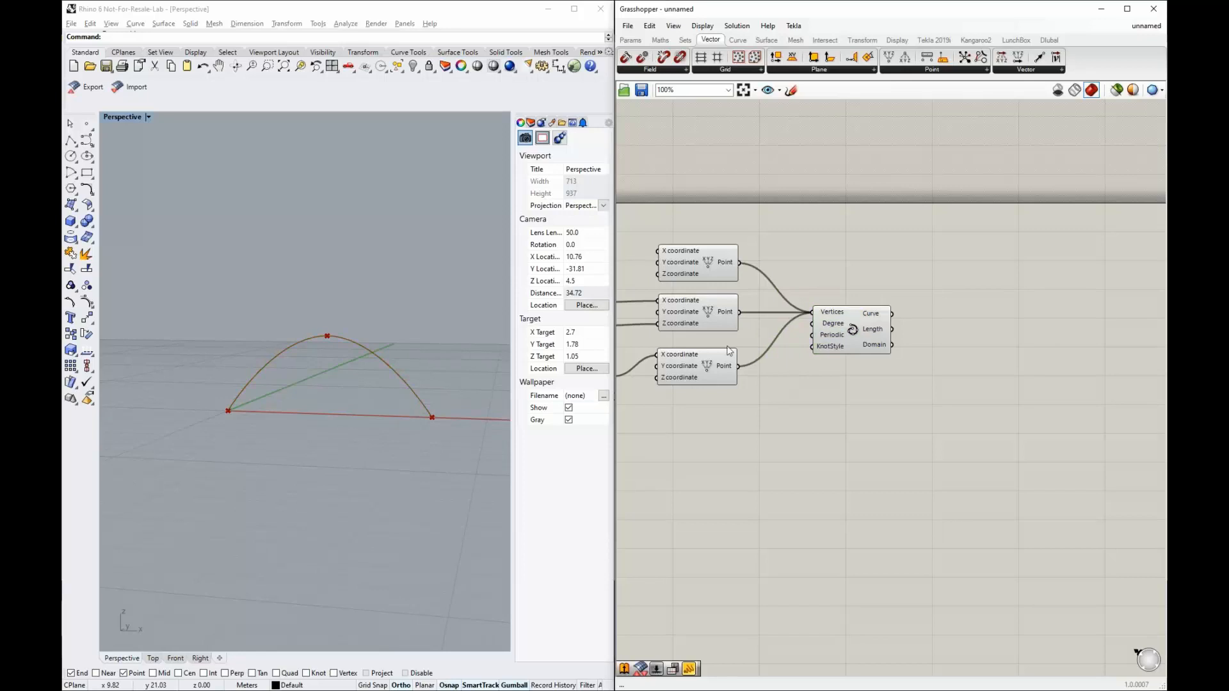
Examine the Curve and Length outputs of the Interpolate component and the interpolated arch in the Rhino viewport.
{"action": "scroll", "coordinate": [728, 350], "scroll_direction": "down", "scroll_amount": 2}
{"action": "scroll", "coordinate": [859, 334], "scroll_direction": "up", "scroll_amount": 3}
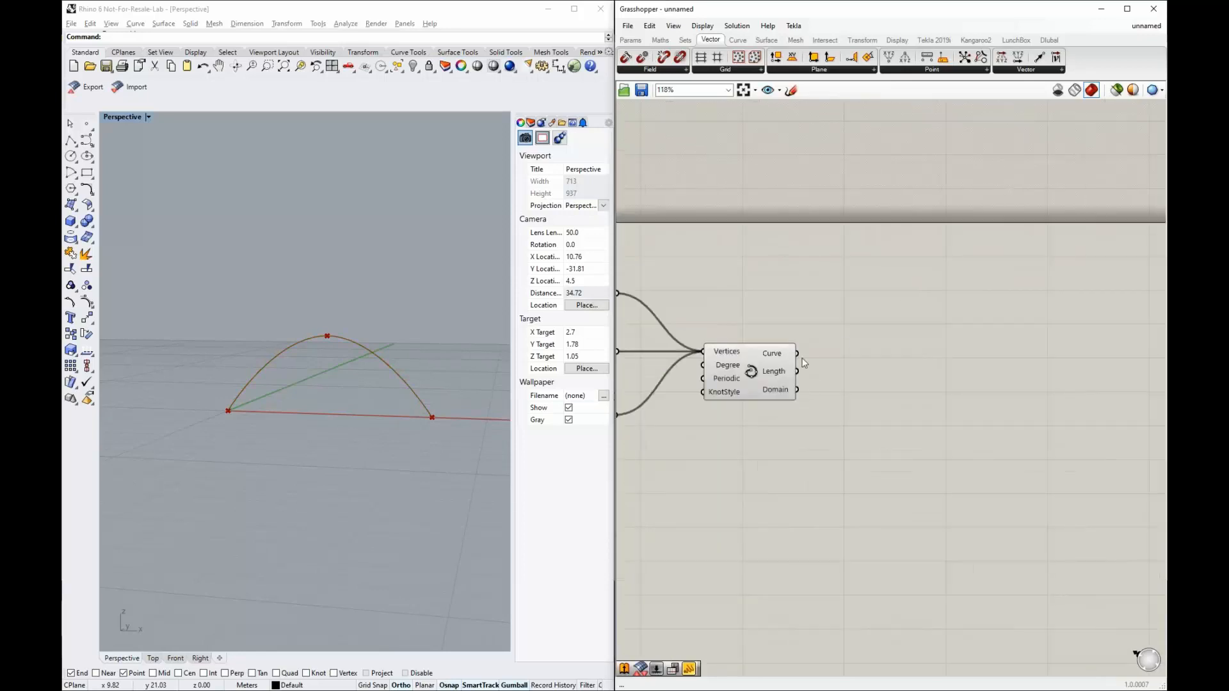
{"action": "mouse_move", "coordinate": [784, 358]}
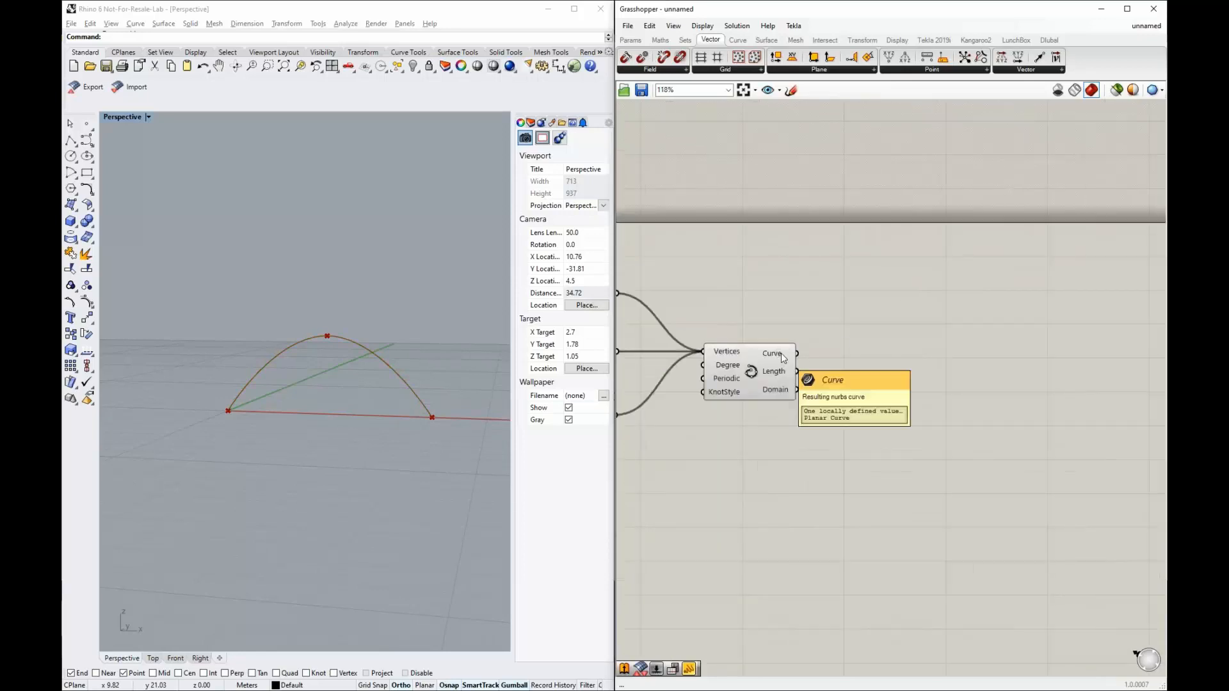
{"action": "scroll", "coordinate": [824, 342], "scroll_direction": "down", "scroll_amount": 3}
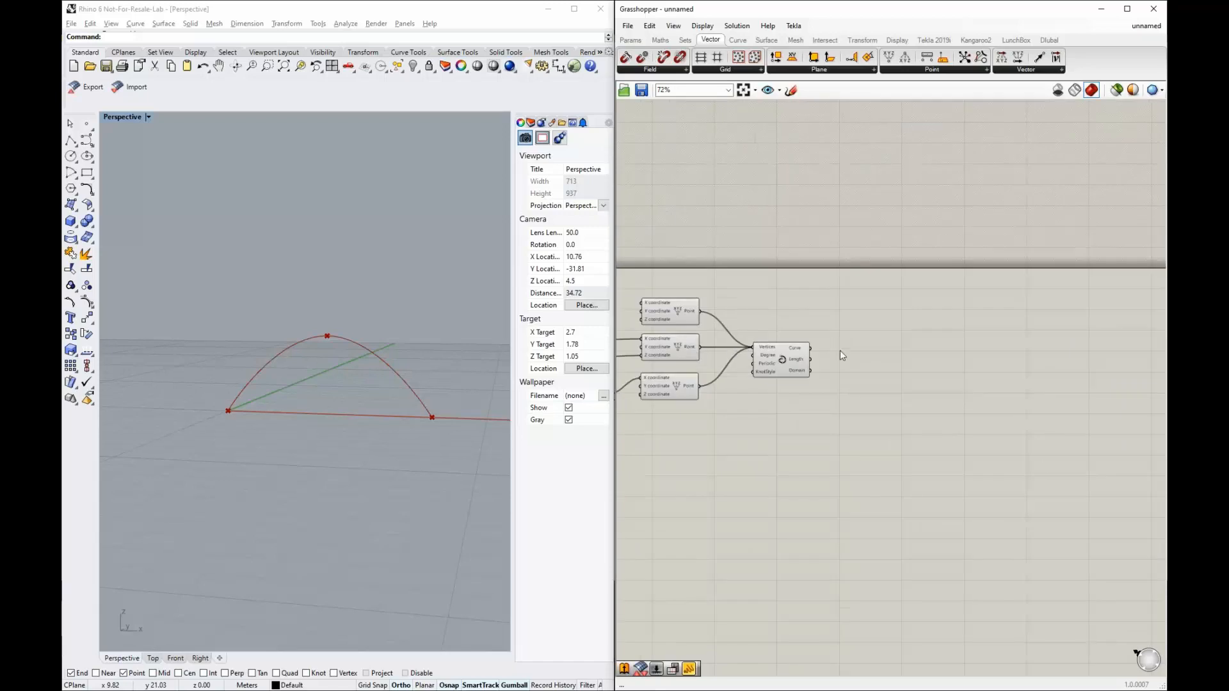
{"action": "scroll", "coordinate": [783, 340], "scroll_direction": "up", "scroll_amount": 3}
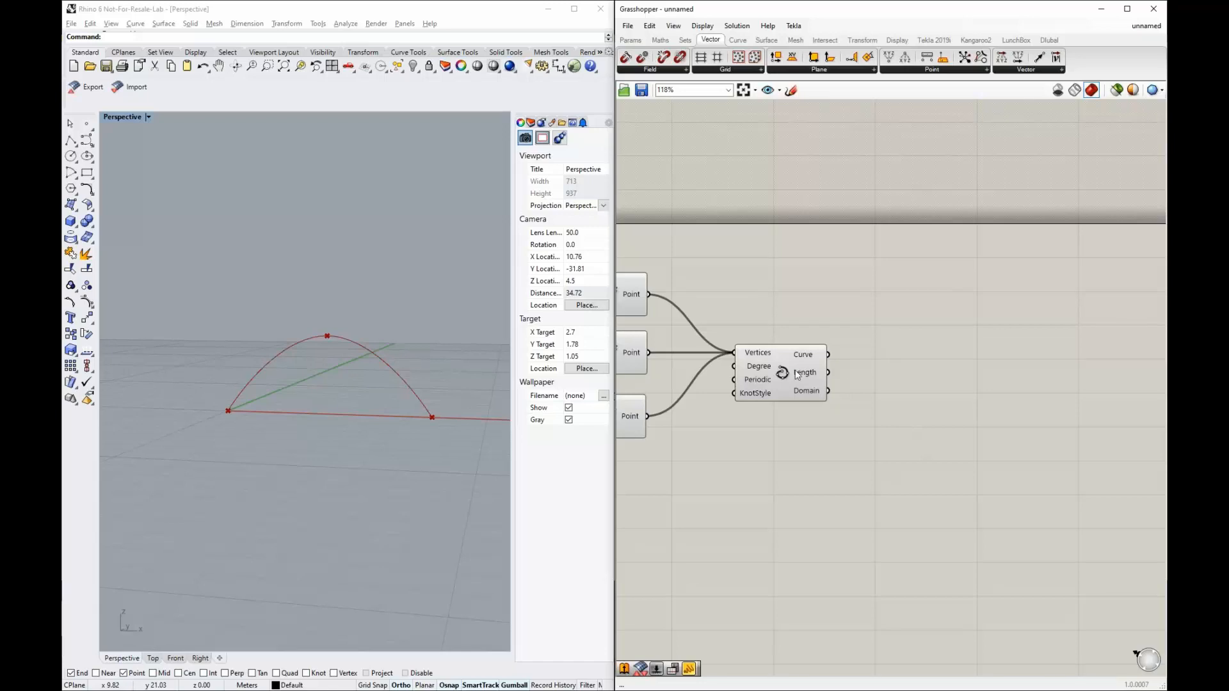
{"action": "mouse_move", "coordinate": [810, 376]}
{"action": "scroll", "coordinate": [731, 295], "scroll_direction": "down", "scroll_amount": 3}
{"action": "scroll", "coordinate": [885, 295], "scroll_direction": "up", "scroll_amount": 3}
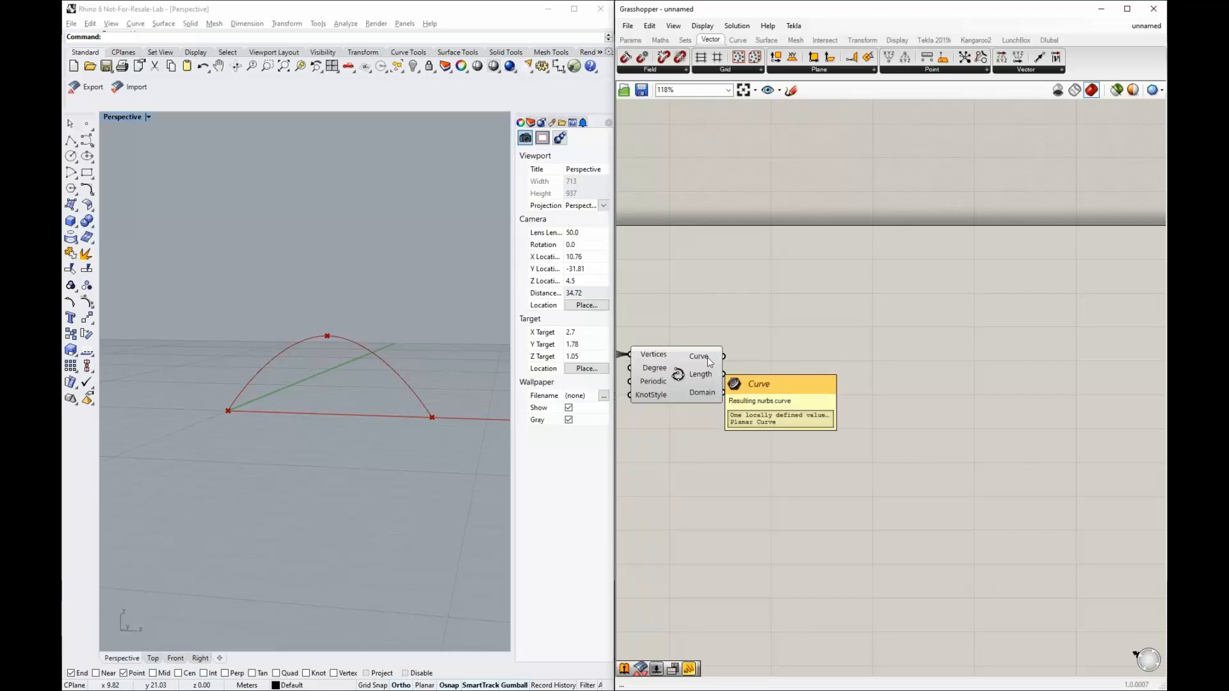
{"action": "scroll", "coordinate": [295, 365], "scroll_direction": "down", "scroll_amount": 2}
{"action": "right_click_drag", "start_coordinate": [295, 365], "coordinate": [271, 366]}
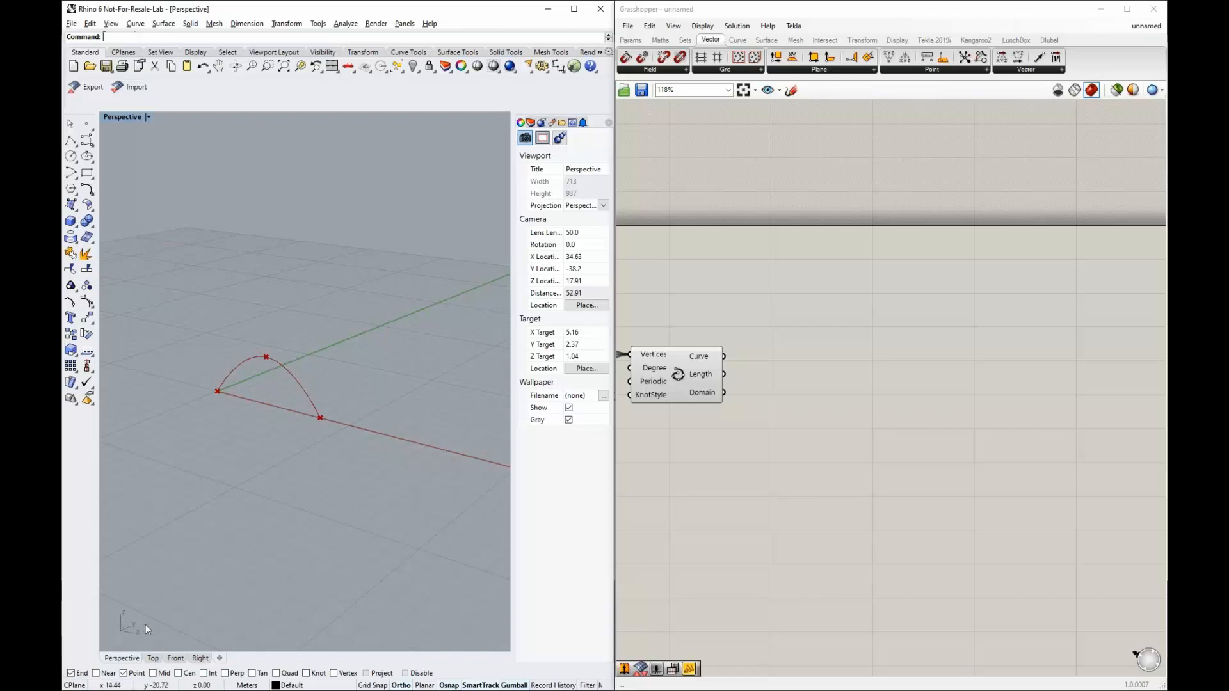
Add an Extrude component and connect the interpolated curve to its Base input.
{"action": "double_click", "coordinate": [815, 400]}
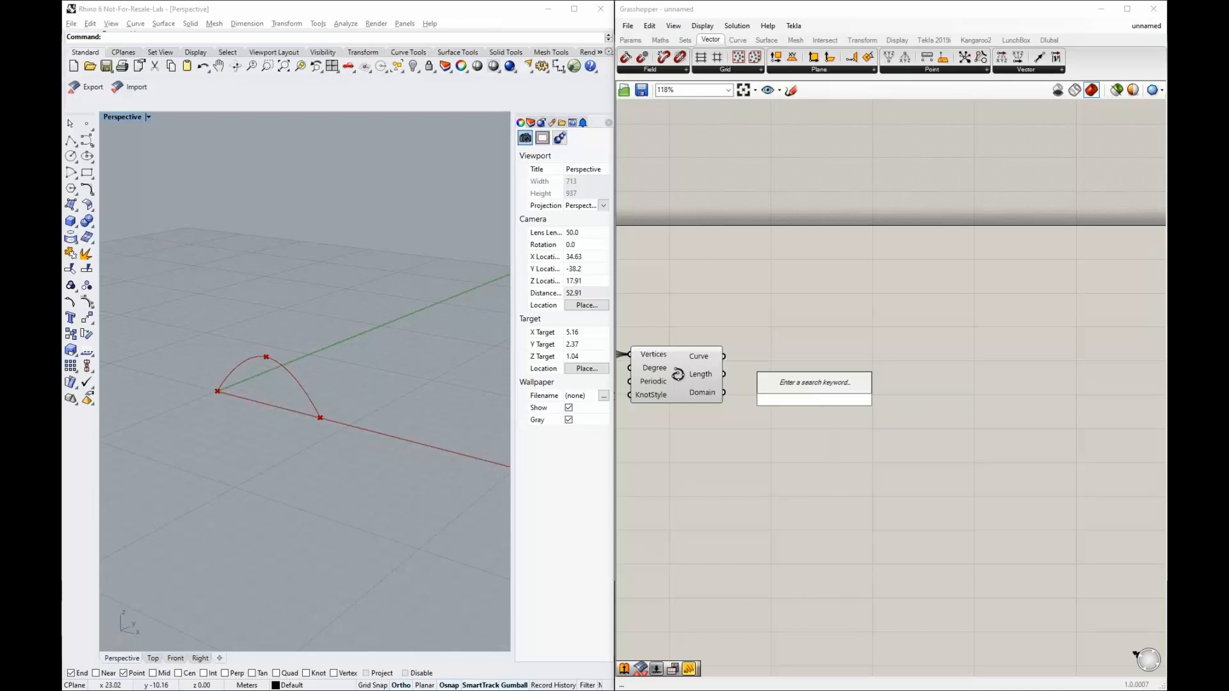
{"action": "type", "text": "extrude"}
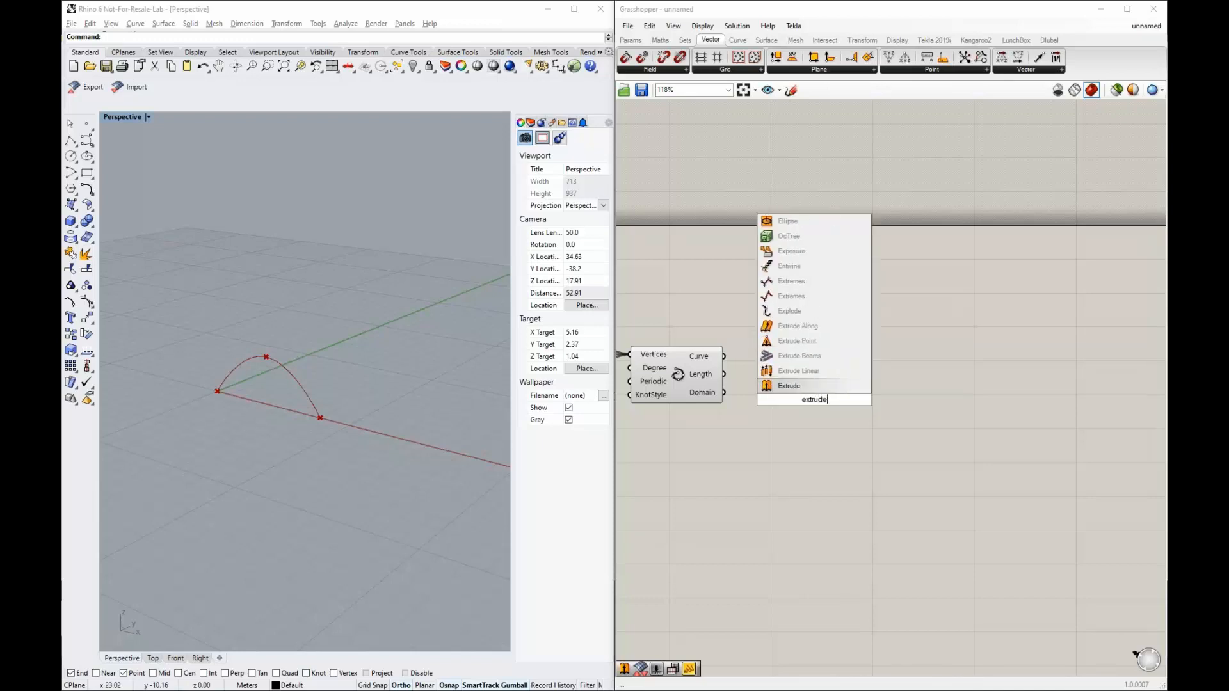
{"action": "key", "text": "Return"}
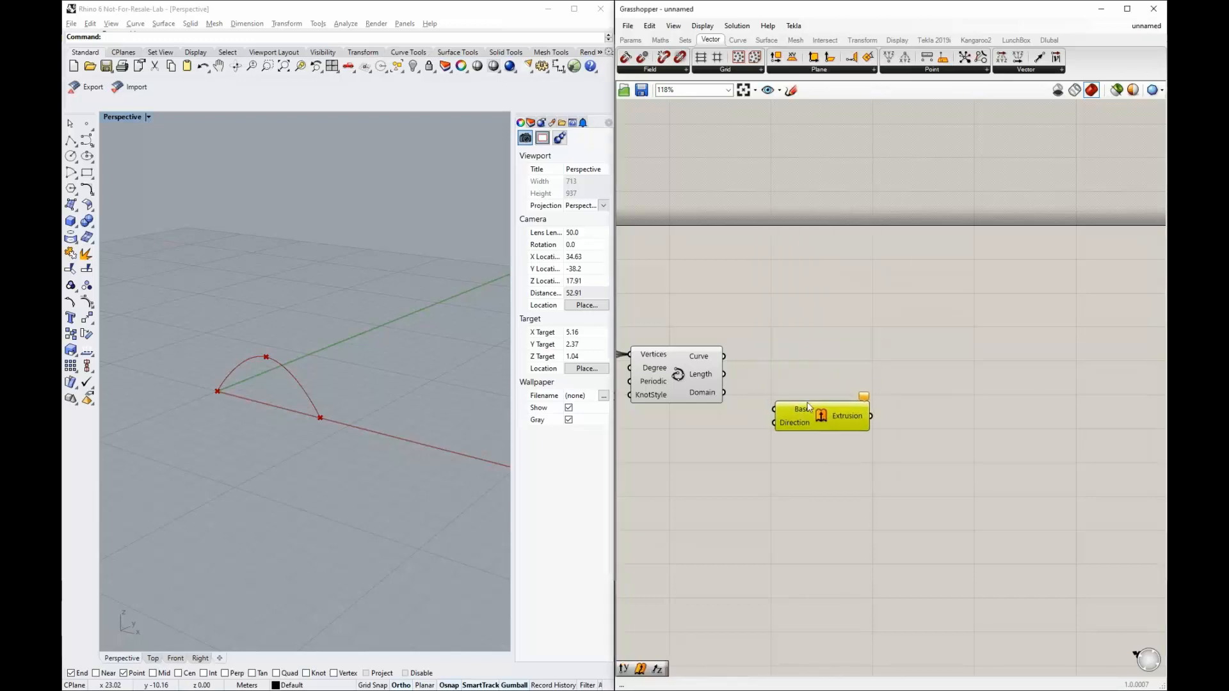
{"action": "left_click_drag", "start_coordinate": [724, 356], "coordinate": [772, 410]}
{"action": "left_click_drag", "start_coordinate": [796, 408], "coordinate": [804, 415]}
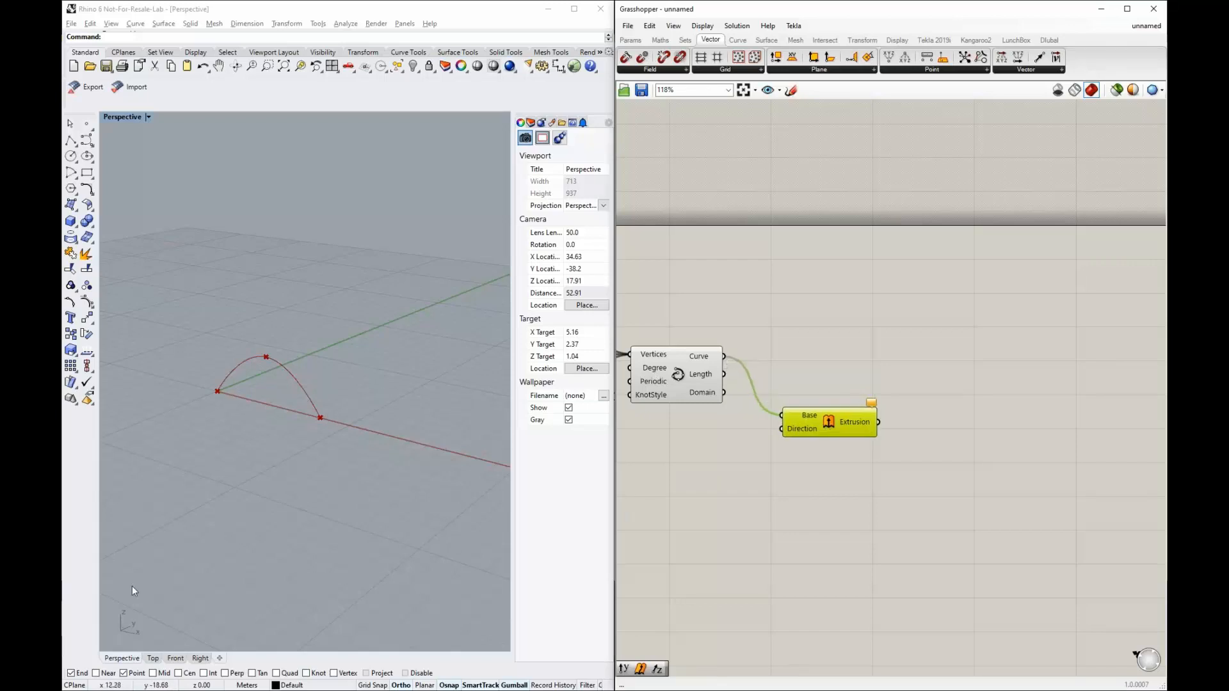
Add a Unit Y vector component and connect its Unit vector output to the extrusion's Direction input.
{"action": "double_click", "coordinate": [641, 479]}
{"action": "type", "text": "y"}
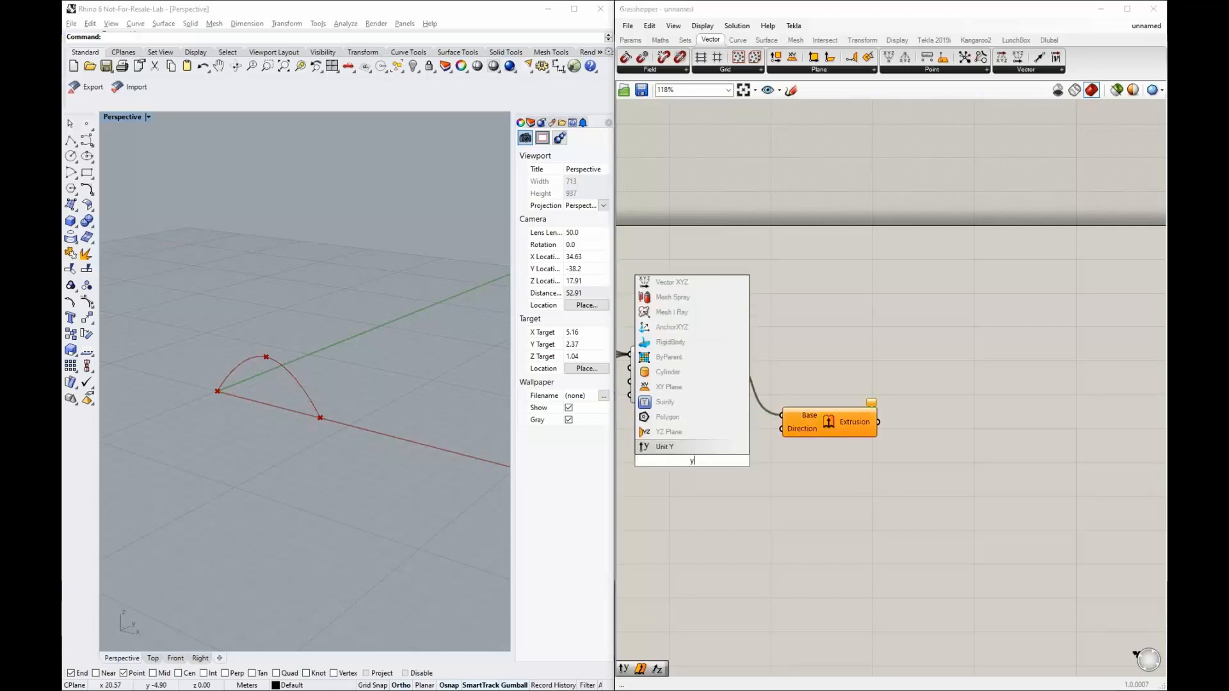
{"action": "key", "text": "Return"}
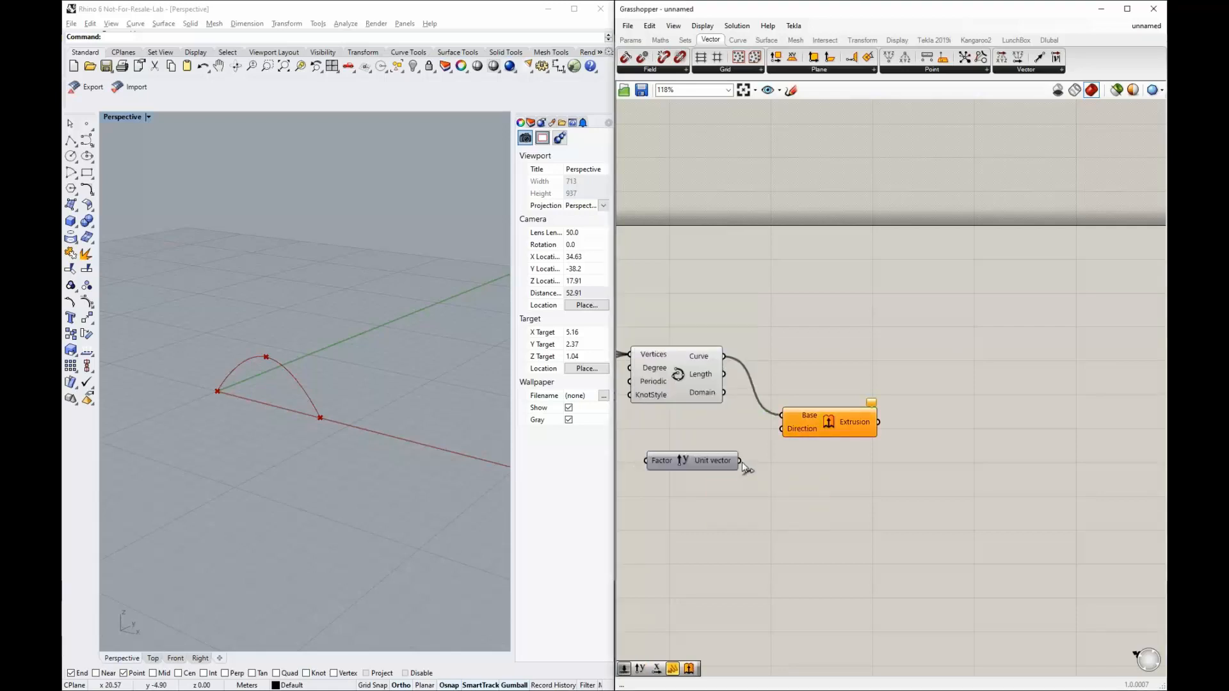
{"action": "mouse_move", "coordinate": [740, 461]}
{"action": "left_mouse_down"}
{"action": "mouse_move", "coordinate": [780, 429]}
{"action": "mouse_move", "coordinate": [724, 462]}
{"action": "mouse_move", "coordinate": [764, 468]}
{"action": "left_mouse_up"}
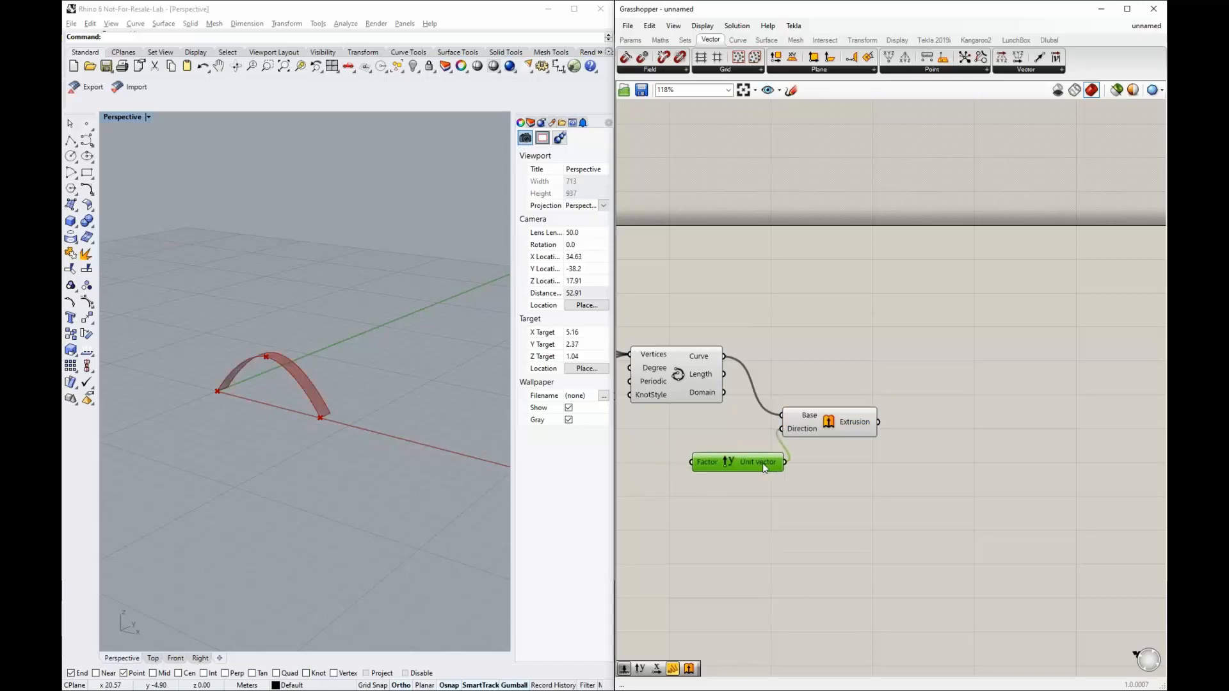
{"action": "scroll", "coordinate": [826, 452], "scroll_direction": "down", "scroll_amount": 2}
{"action": "scroll", "coordinate": [657, 473], "scroll_direction": "up", "scroll_amount": 2}
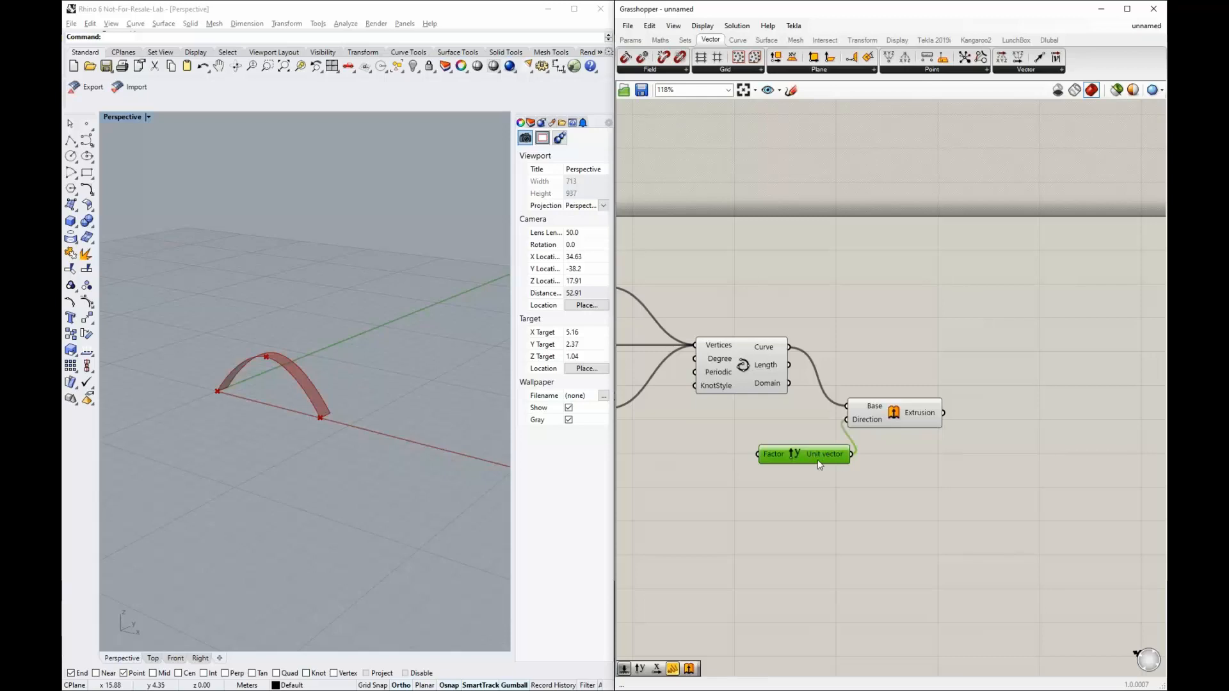
Create a number slider from the value 10, connect it to the Unit Y Factor input and set it to 7.
{"action": "double_click", "coordinate": [648, 459]}
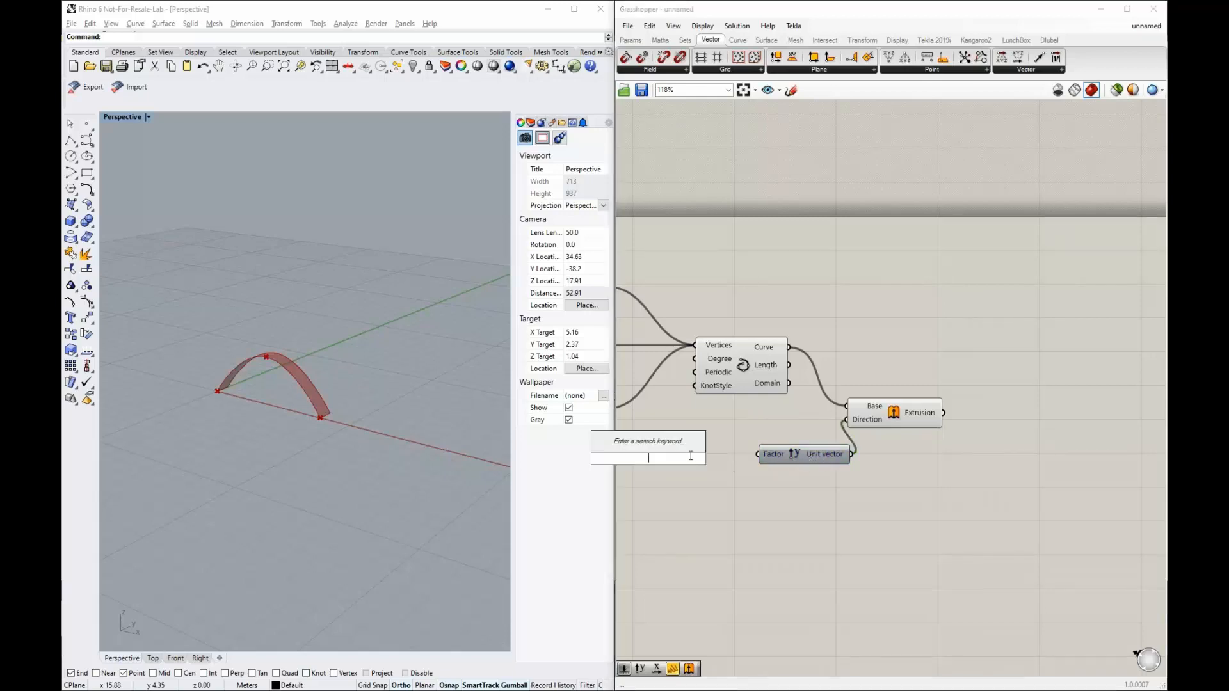
{"action": "type", "text": "10"}
{"action": "key", "text": "Return"}
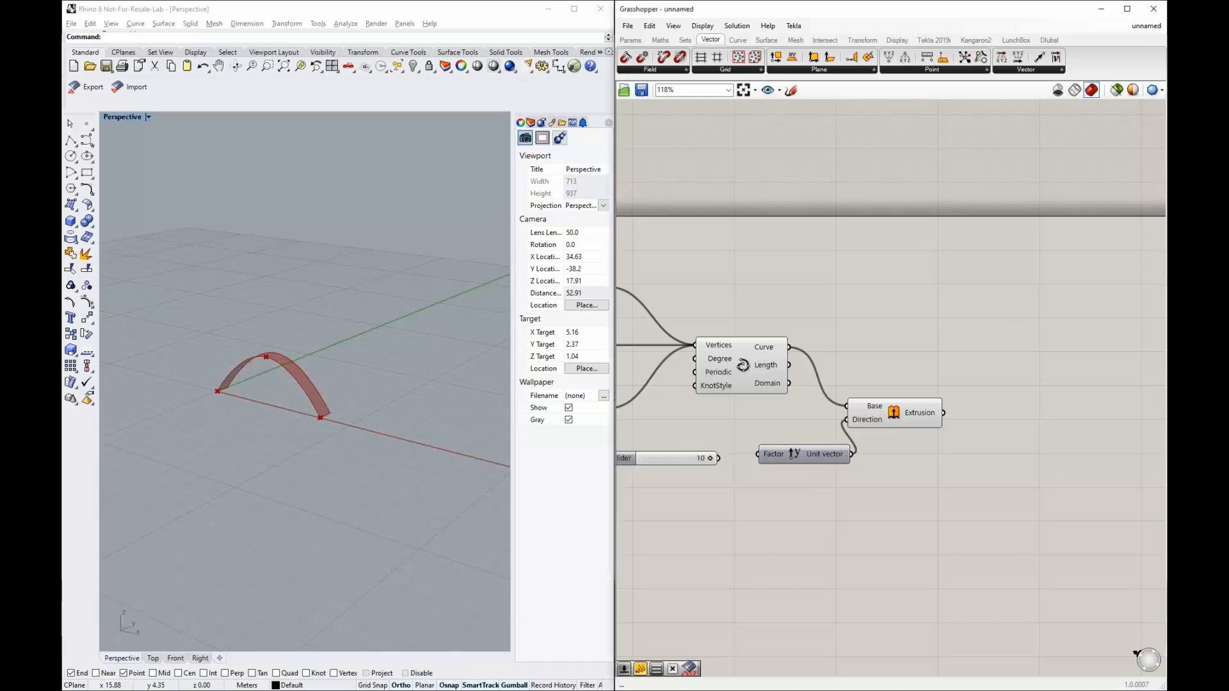
{"action": "scroll", "coordinate": [774, 441], "scroll_direction": "down", "scroll_amount": 1}
{"action": "left_click_drag", "start_coordinate": [727, 456], "coordinate": [735, 485]}
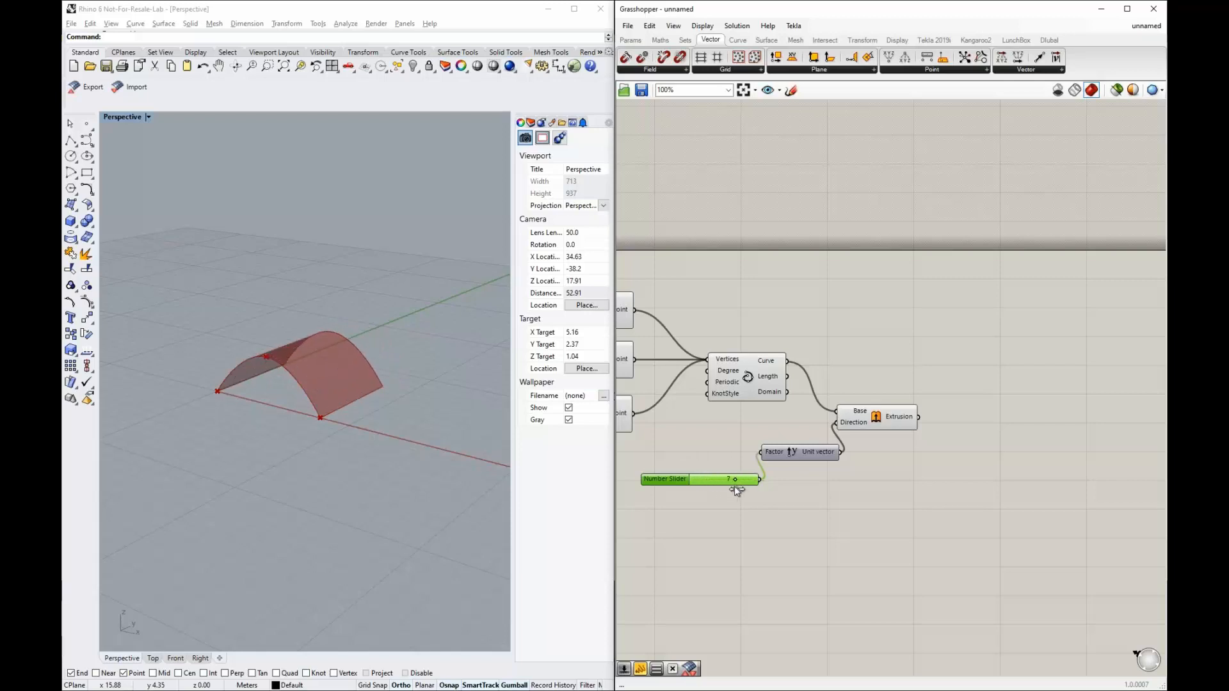
{"action": "scroll", "coordinate": [735, 486], "scroll_direction": "down", "scroll_amount": 2}
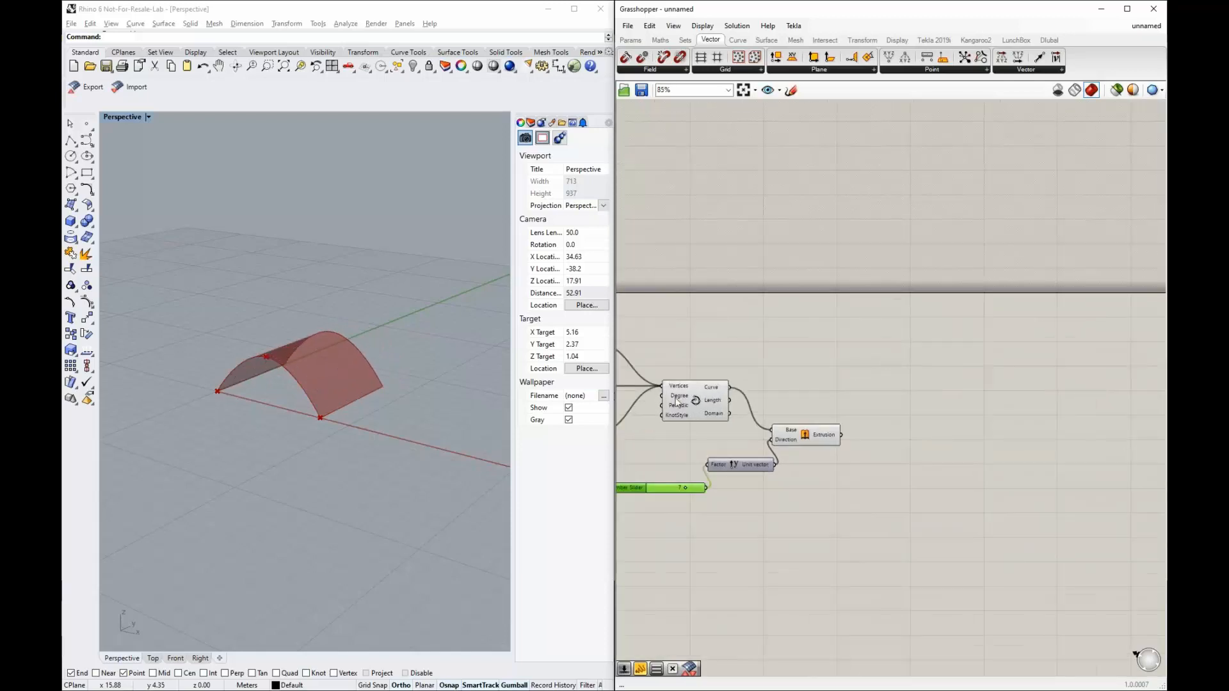
Select the Interpolate and Extrude components in turn to examine their geometry in the Rhino viewport.
{"action": "left_click", "coordinate": [696, 403]}
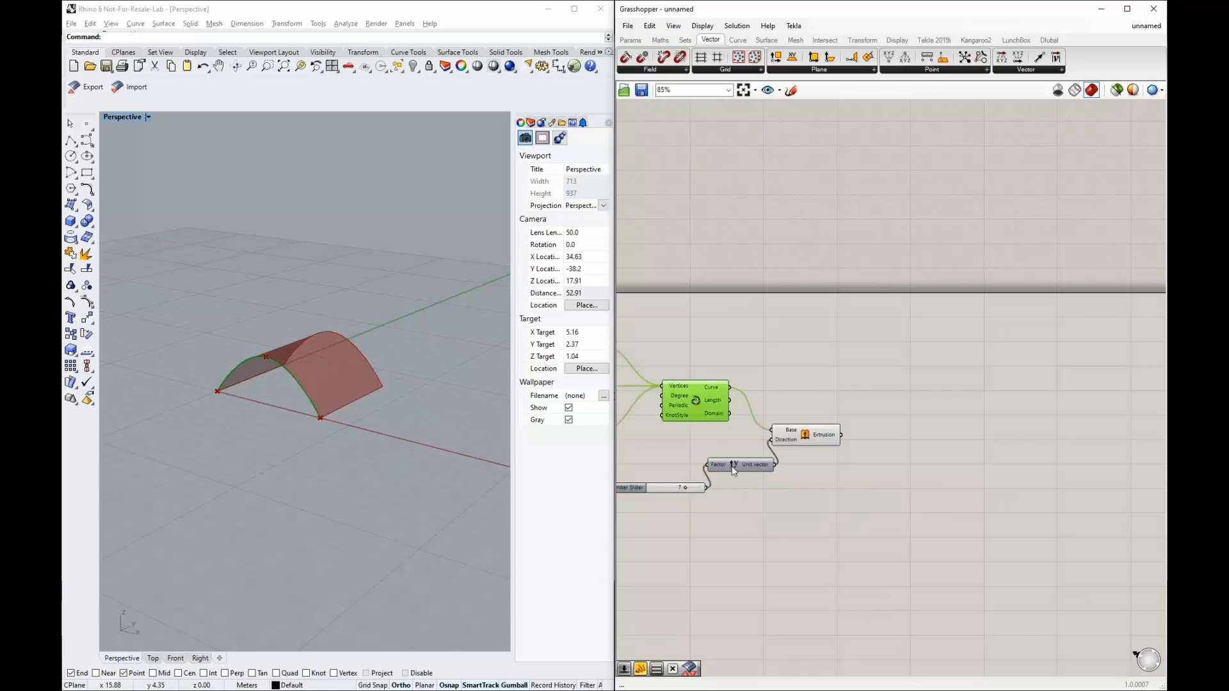
{"action": "left_click", "coordinate": [839, 532]}
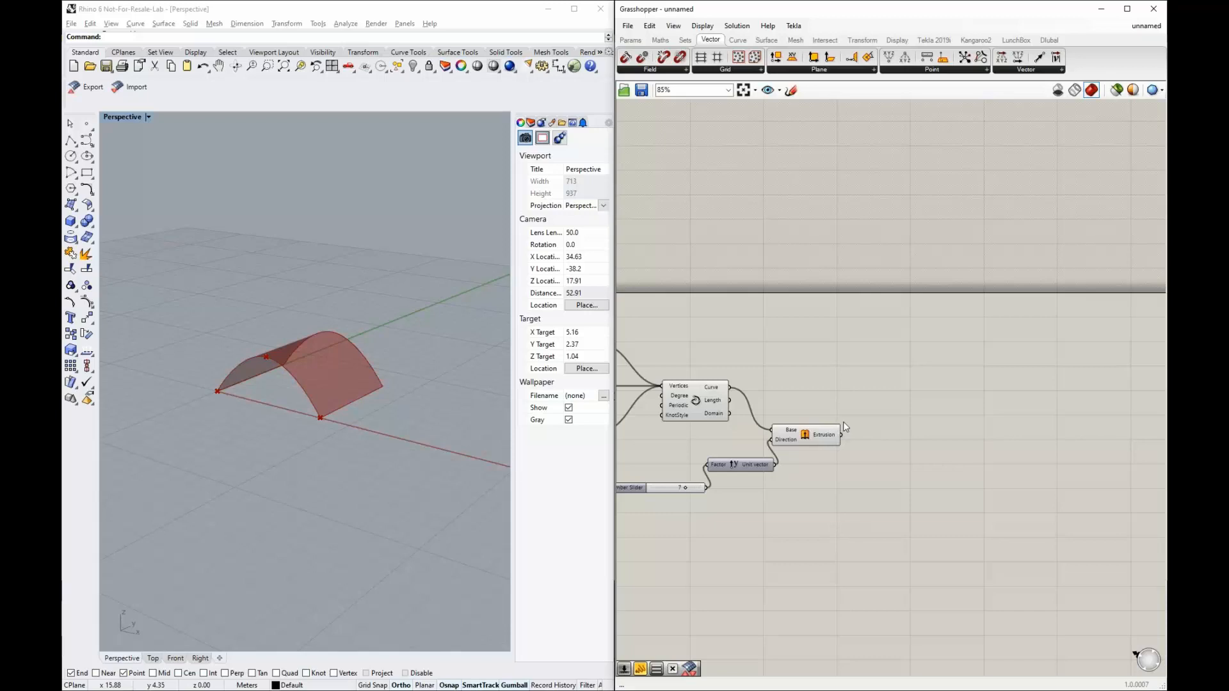
{"action": "left_click", "coordinate": [702, 402]}
{"action": "left_click", "coordinate": [807, 439]}
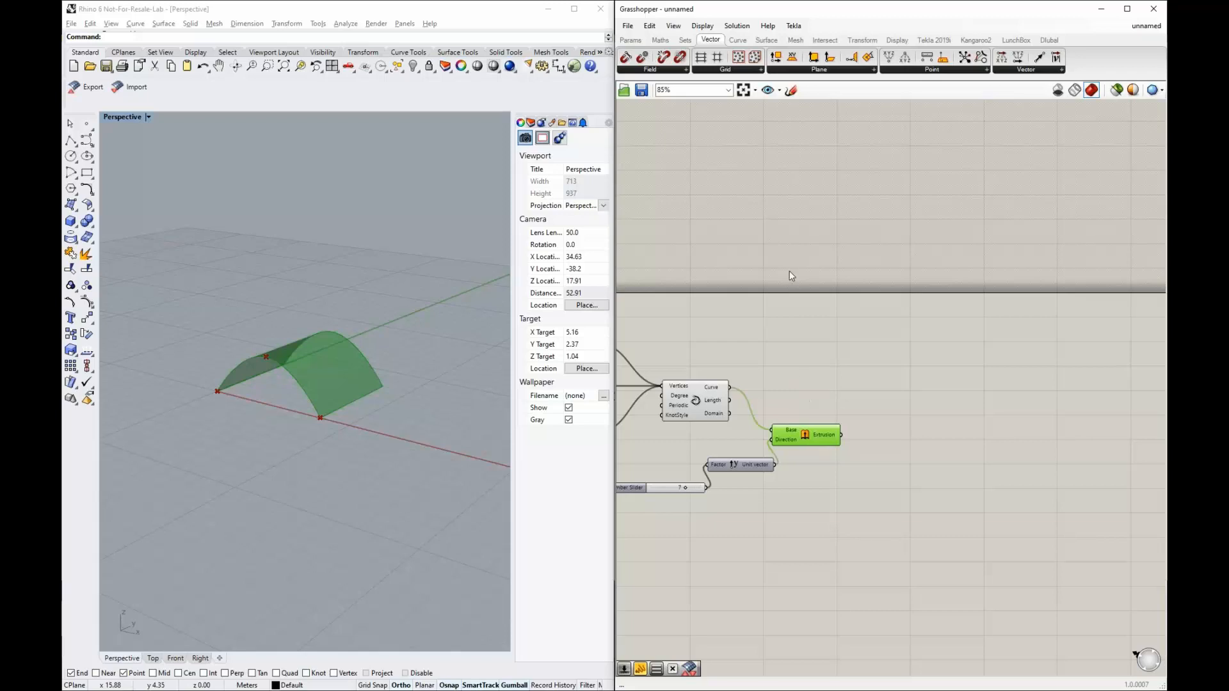
Dock the Grasshopper window to the other half of the screen with the Extrude component in view.
{"action": "left_click_drag", "start_coordinate": [827, 10], "coordinate": [476, 109]}
{"action": "left_click_drag", "start_coordinate": [392, 102], "coordinate": [62, 192]}
{"action": "scroll", "coordinate": [431, 365], "scroll_direction": "down", "scroll_amount": 2}
{"action": "scroll", "coordinate": [314, 400], "scroll_direction": "up", "scroll_amount": 3}
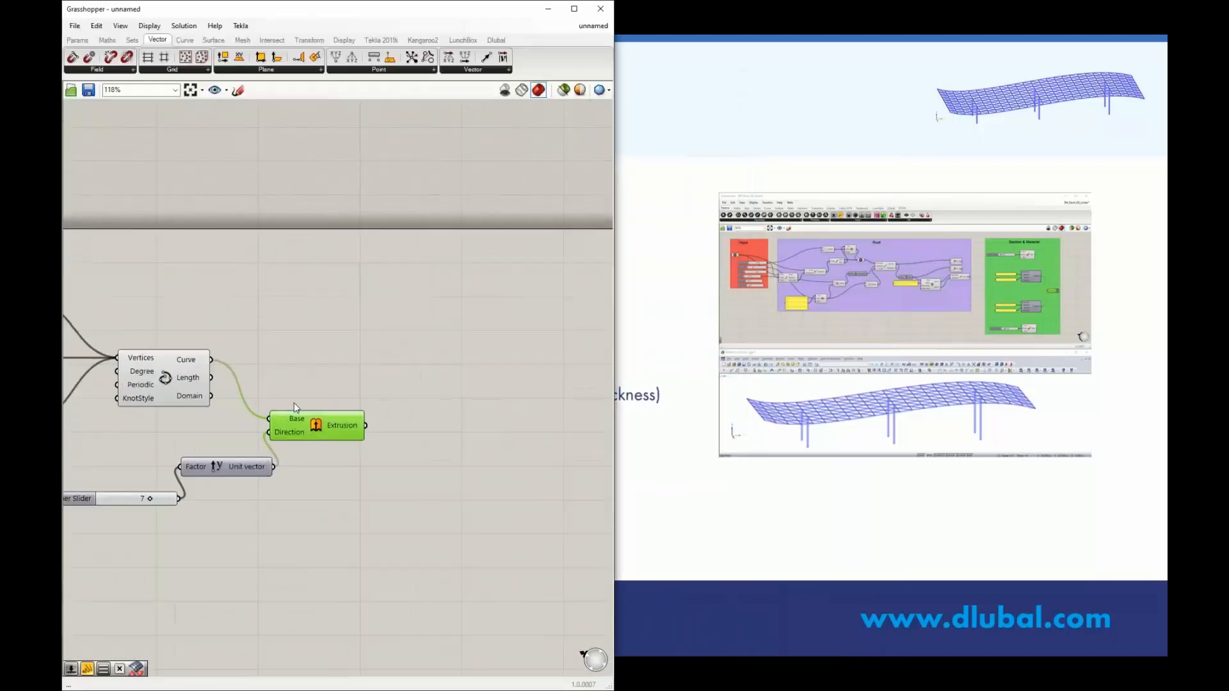
{"action": "scroll", "coordinate": [72, 386], "scroll_direction": "down", "scroll_amount": 1}
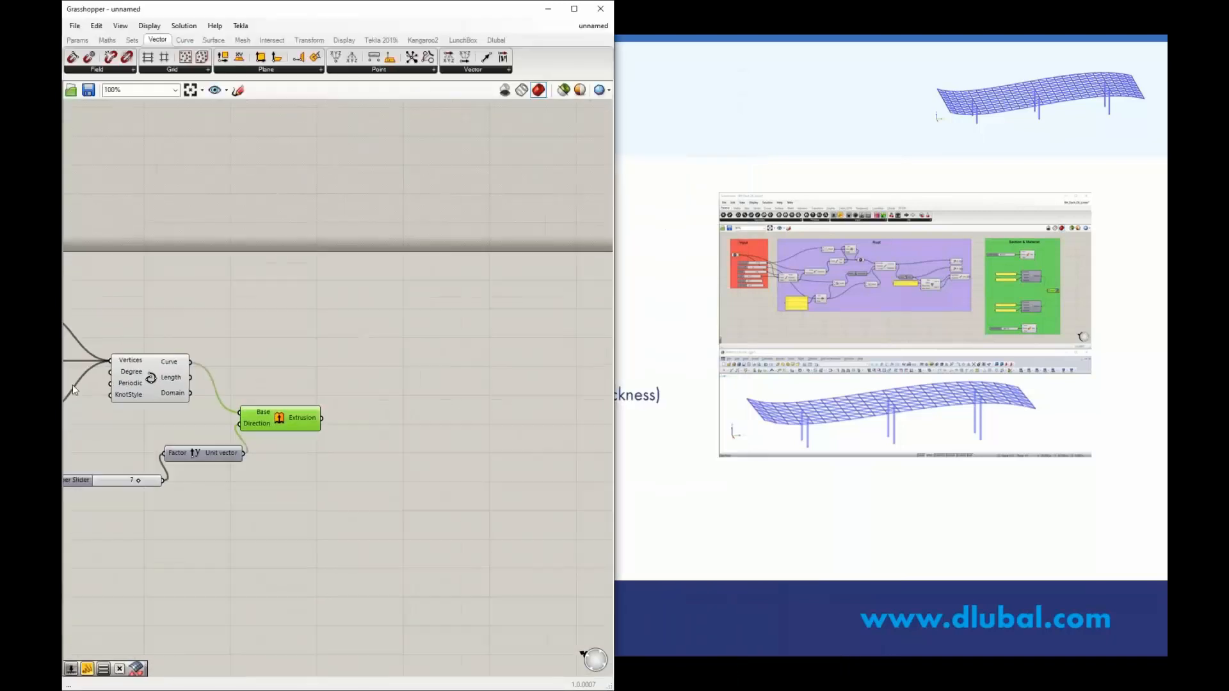
Switch to RFEM and close the Greenhouse2 model.
{"action": "left_click", "coordinate": [972, 516]}
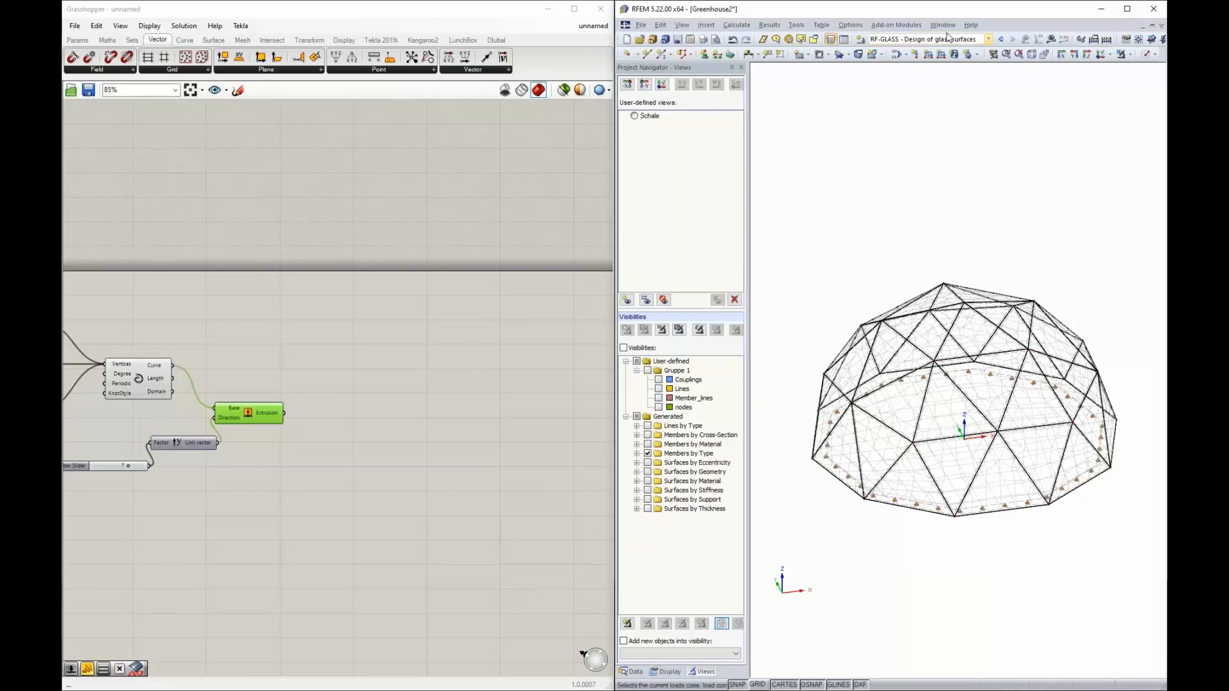
{"action": "left_click", "coordinate": [1161, 26]}
{"action": "left_click", "coordinate": [896, 366]}
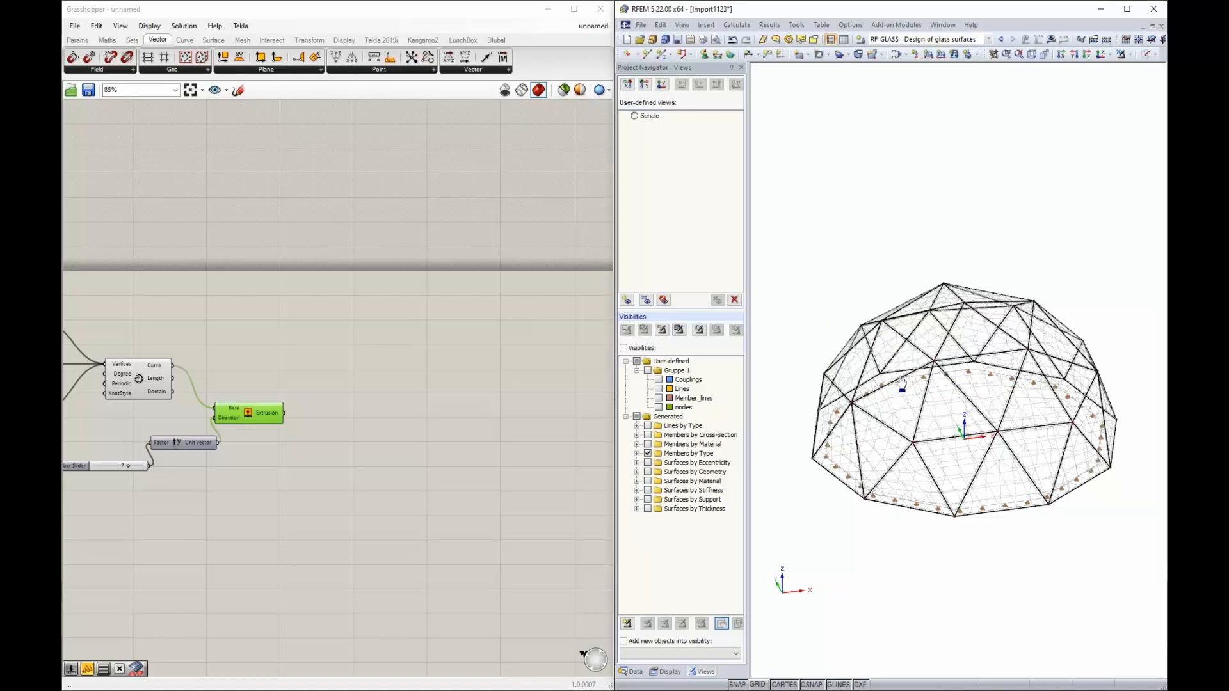
Select the entire dome structure in the Import1123 model and delete it.
{"action": "scroll", "coordinate": [858, 236], "scroll_direction": "down", "scroll_amount": 3}
{"action": "left_click_drag", "start_coordinate": [838, 202], "coordinate": [1041, 416]}
{"action": "key", "text": "Delete"}
{"action": "scroll", "coordinate": [892, 201], "scroll_direction": "up", "scroll_amount": 3}
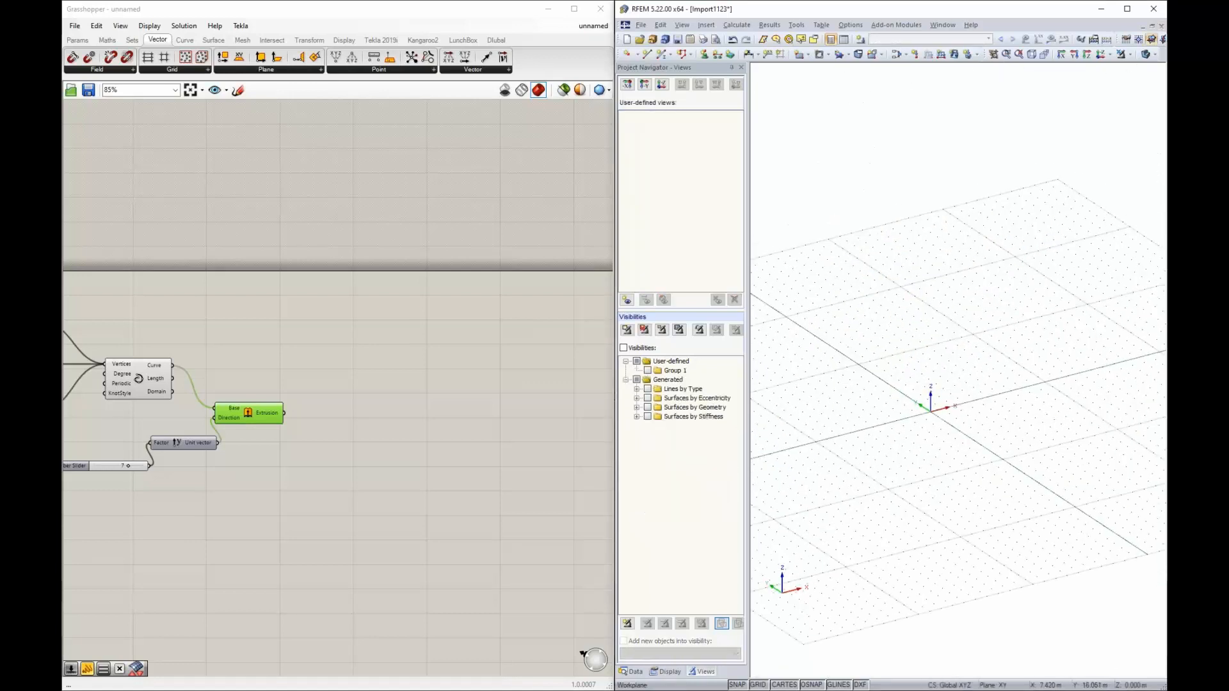
{"action": "scroll", "coordinate": [973, 441], "scroll_direction": "up", "scroll_amount": 2}
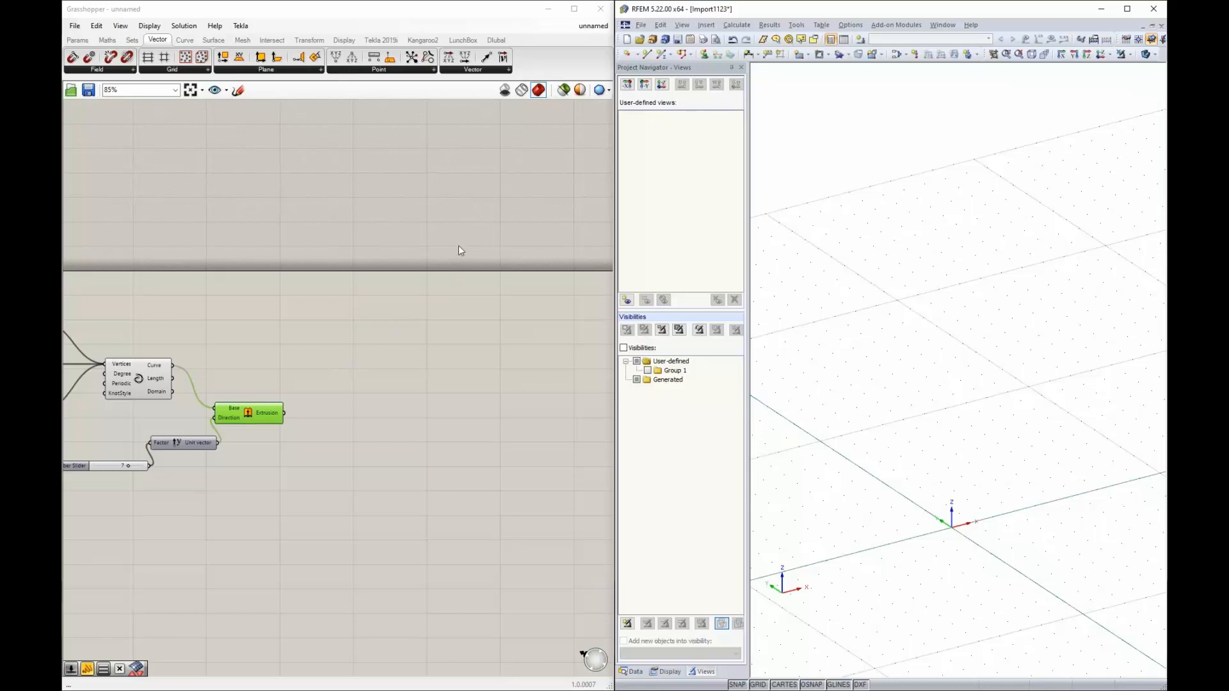
Switch to Grasshopper and place the first Dlubal RFEM 5 component, with an Input port, beside the Extrude component.
{"action": "left_click", "coordinate": [496, 40]}
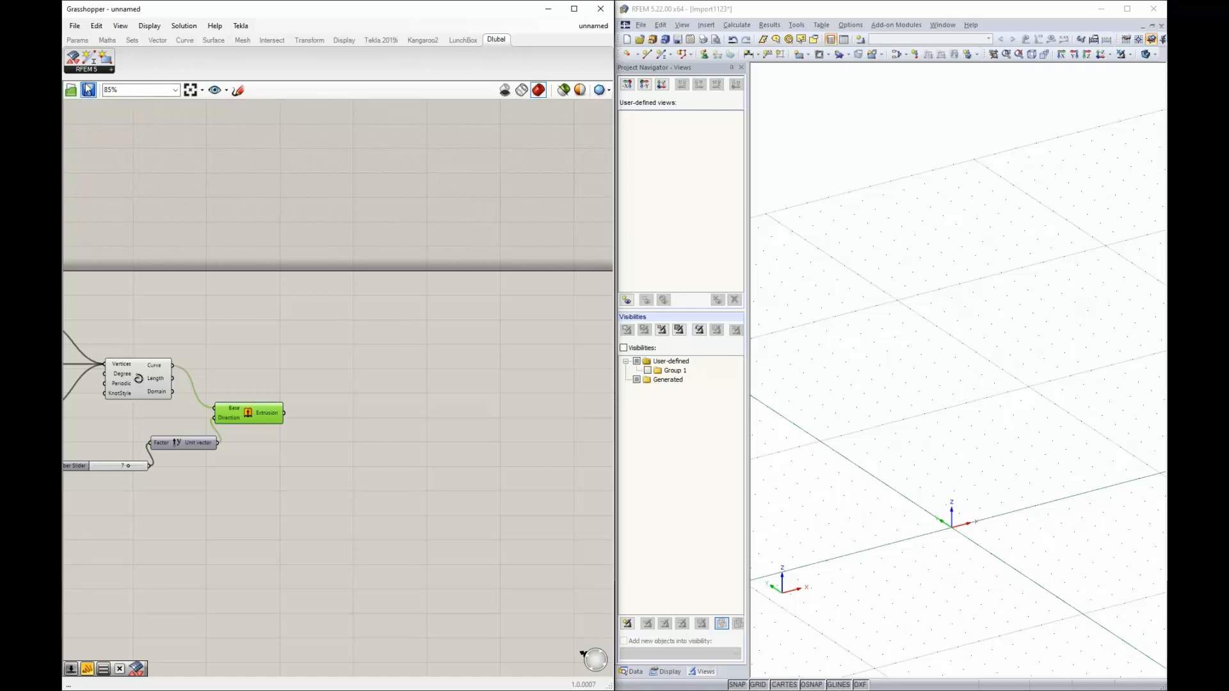
{"action": "left_click_drag", "start_coordinate": [75, 59], "coordinate": [424, 420]}
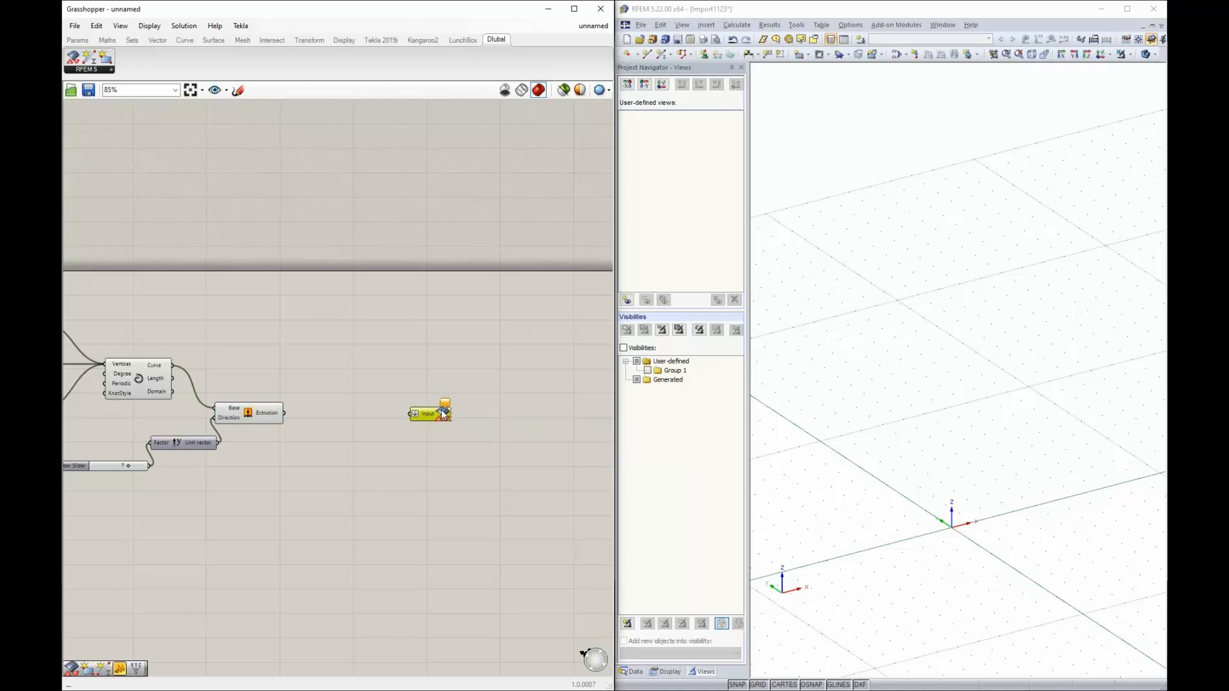
{"action": "scroll", "coordinate": [418, 415], "scroll_direction": "up", "scroll_amount": 5}
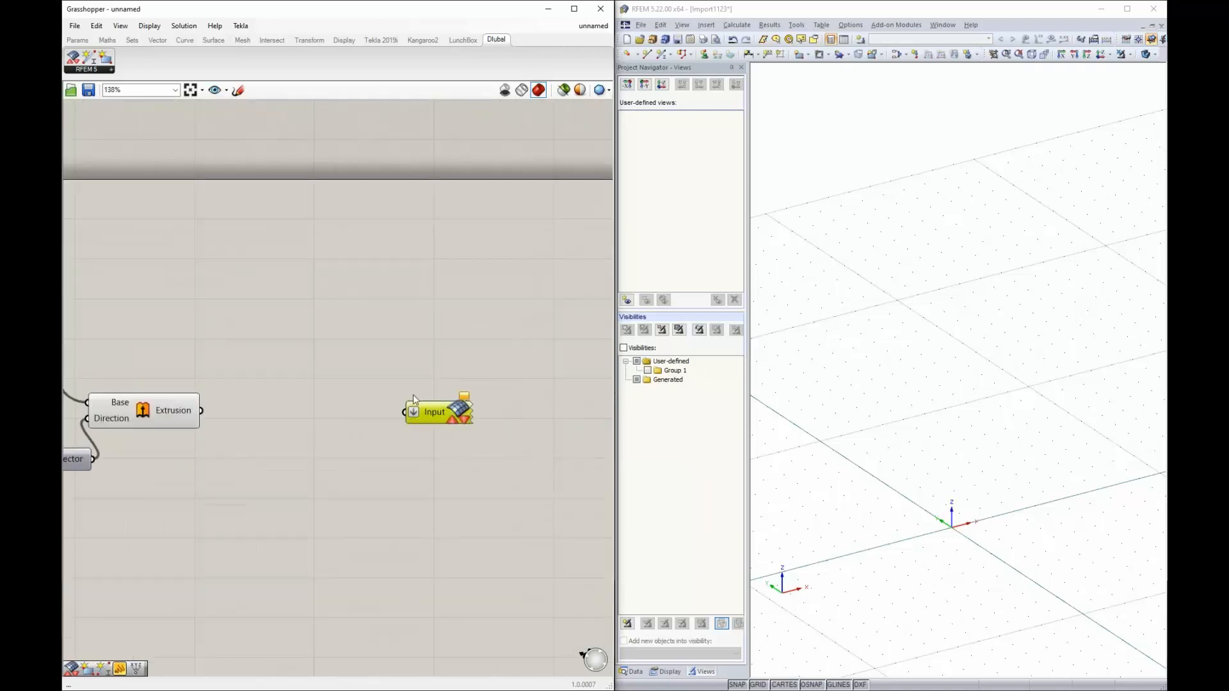
Reposition the RFEM Input component and connect the interpolated curve's Curve output to it, then view the transferred arch line in RFEM.
{"action": "left_click_drag", "start_coordinate": [458, 418], "coordinate": [443, 399]}
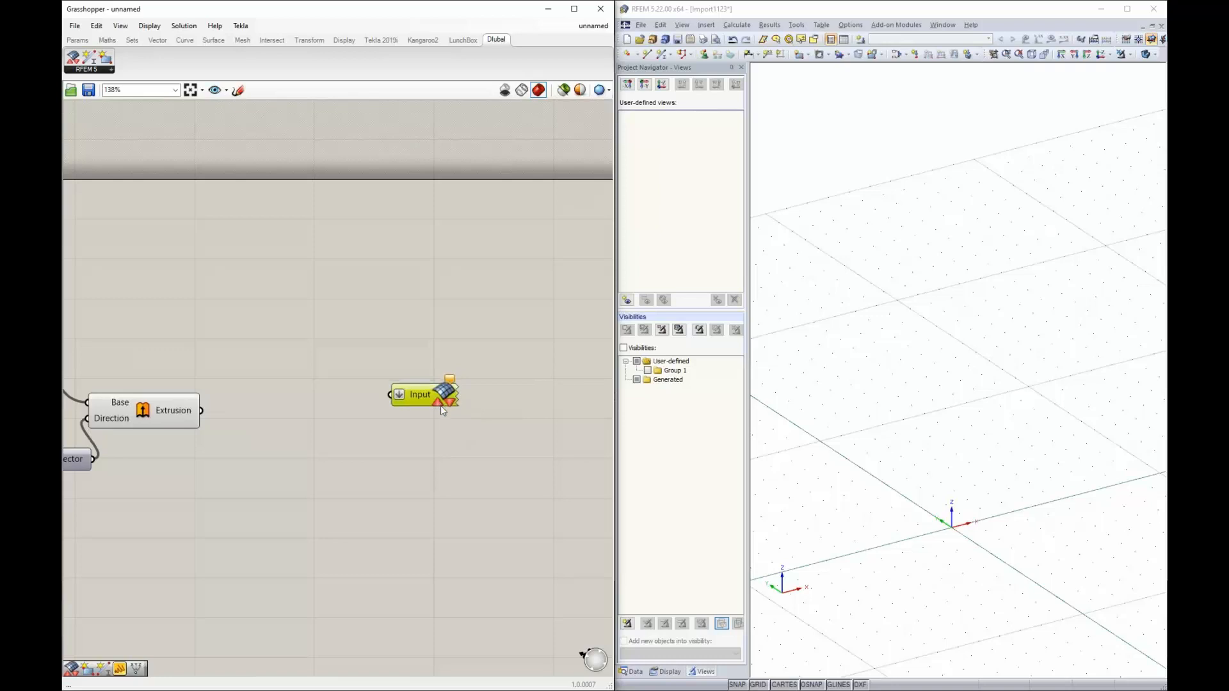
{"action": "left_click_drag", "start_coordinate": [440, 404], "coordinate": [448, 420]}
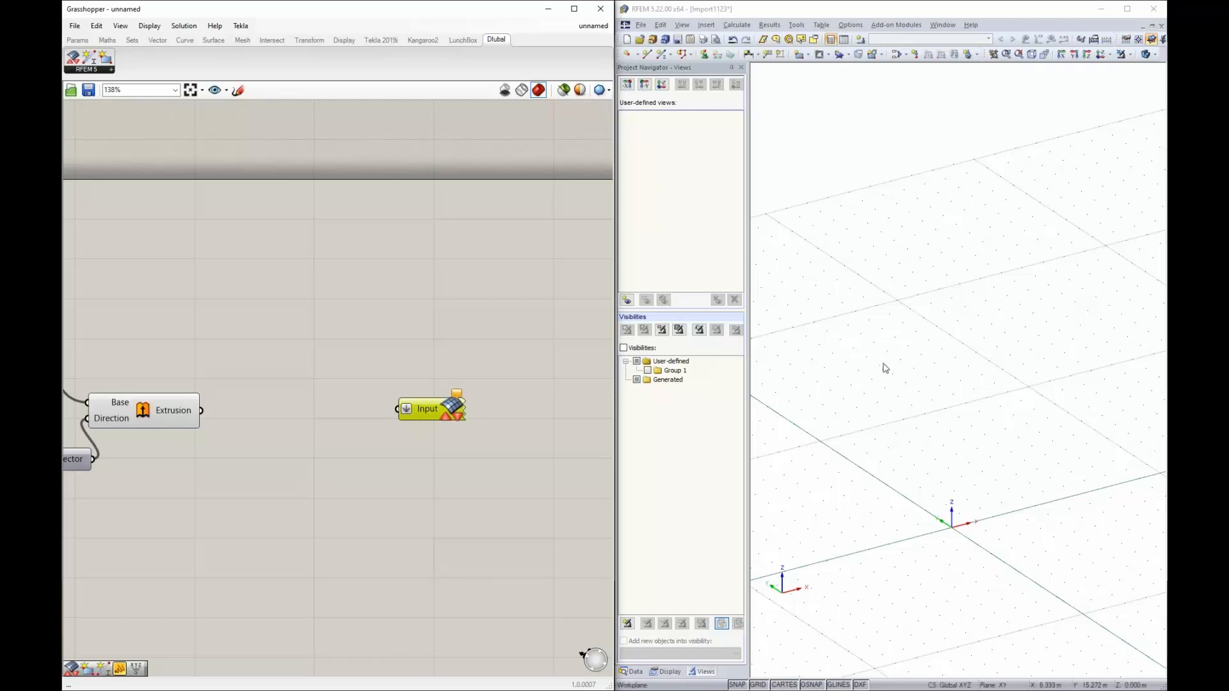
{"action": "scroll", "coordinate": [544, 284], "scroll_direction": "down", "scroll_amount": 3}
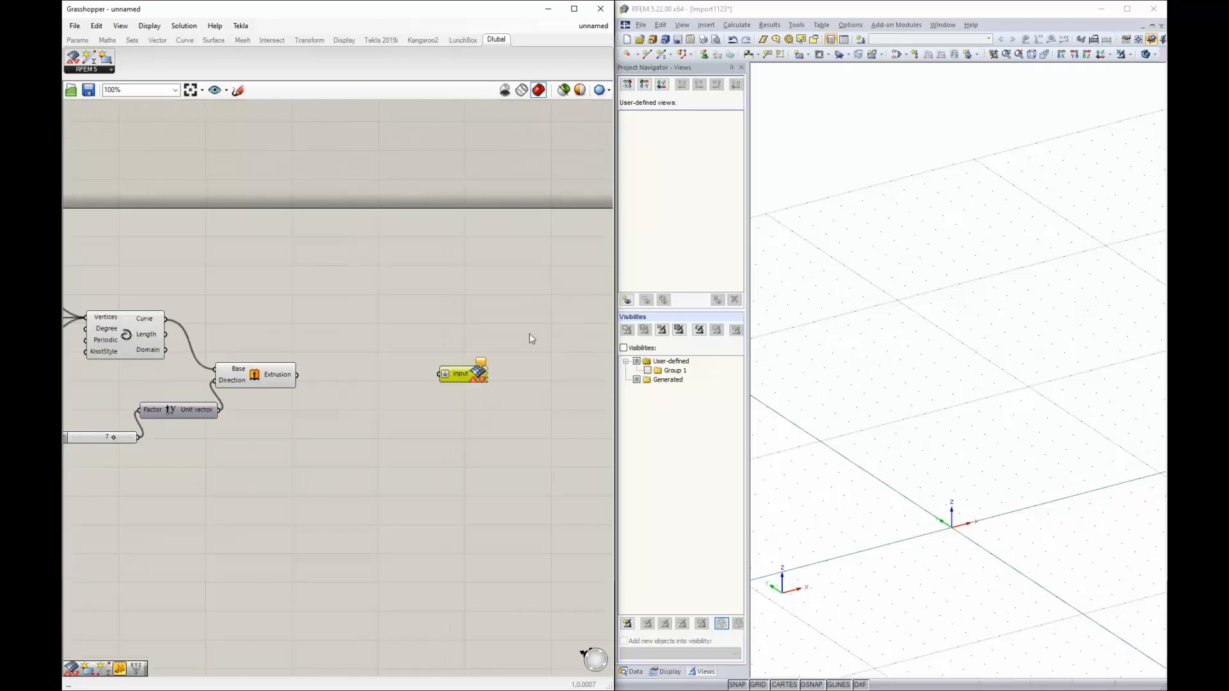
{"action": "left_click_drag", "start_coordinate": [480, 380], "coordinate": [434, 346]}
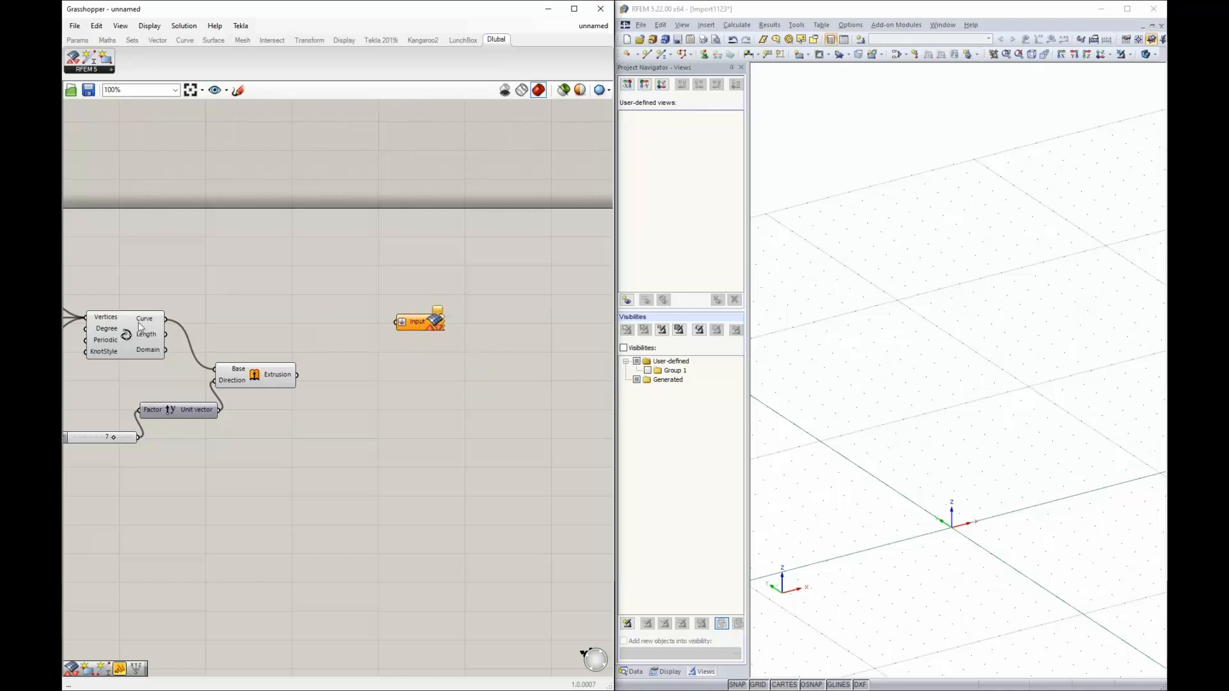
{"action": "left_click_drag", "start_coordinate": [165, 318], "coordinate": [396, 324]}
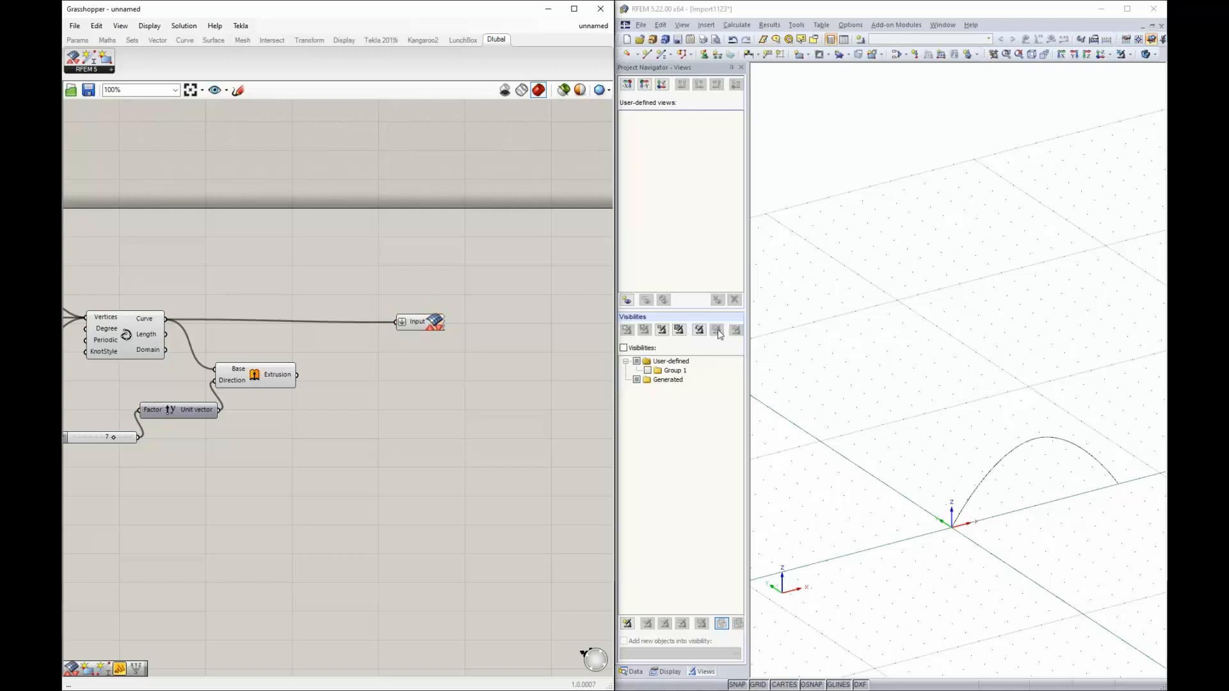
{"action": "middle_click_drag", "start_coordinate": [1036, 481], "coordinate": [957, 420]}
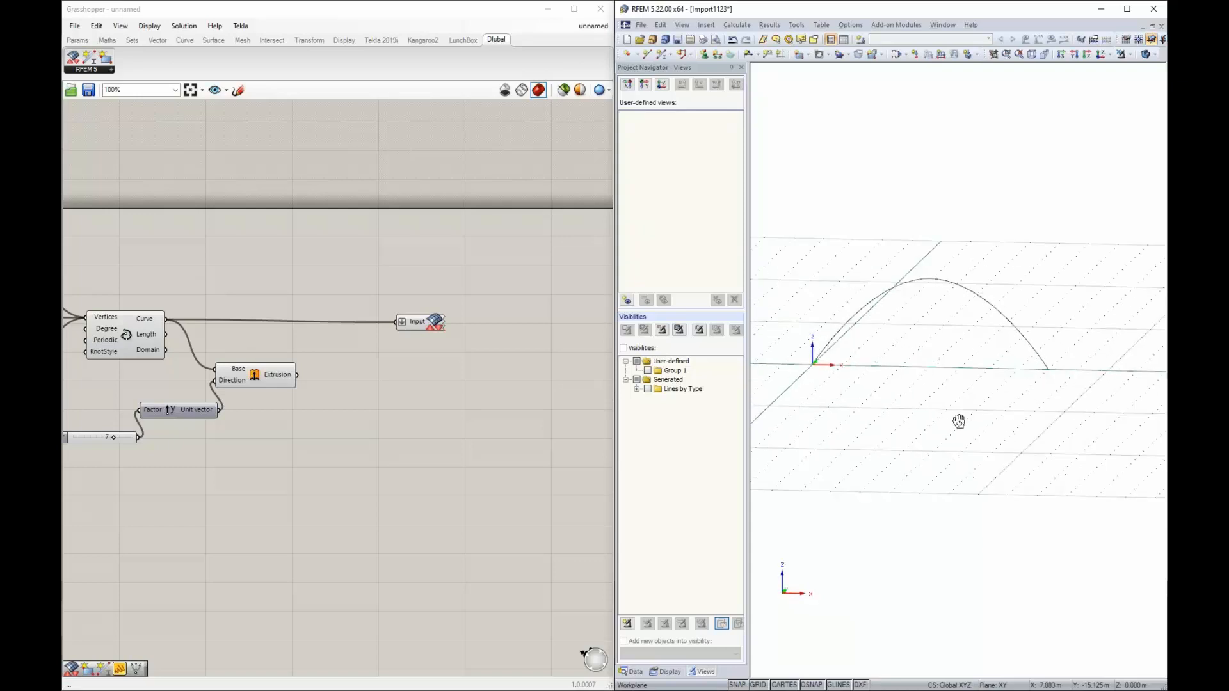
Connect the Extrusion output to the RFEM Input component and inspect the transferred surface's properties in RFEM.
{"action": "left_click", "coordinate": [282, 381]}
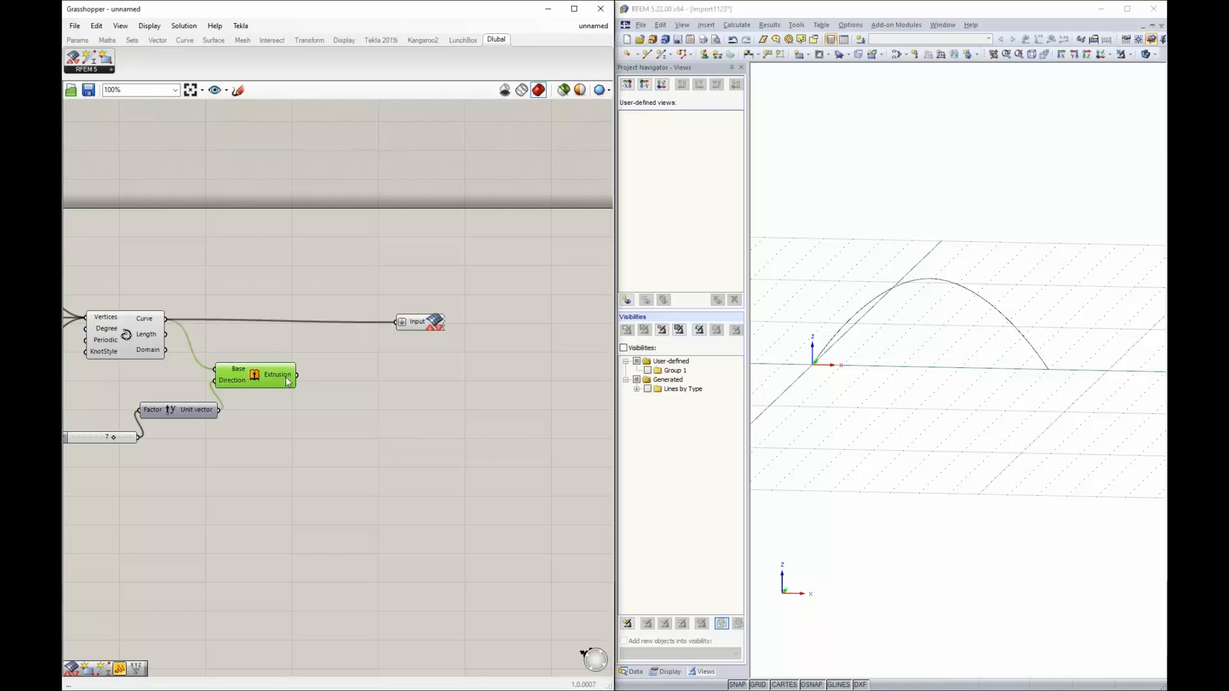
{"action": "left_click_drag", "start_coordinate": [298, 381], "coordinate": [397, 323]}
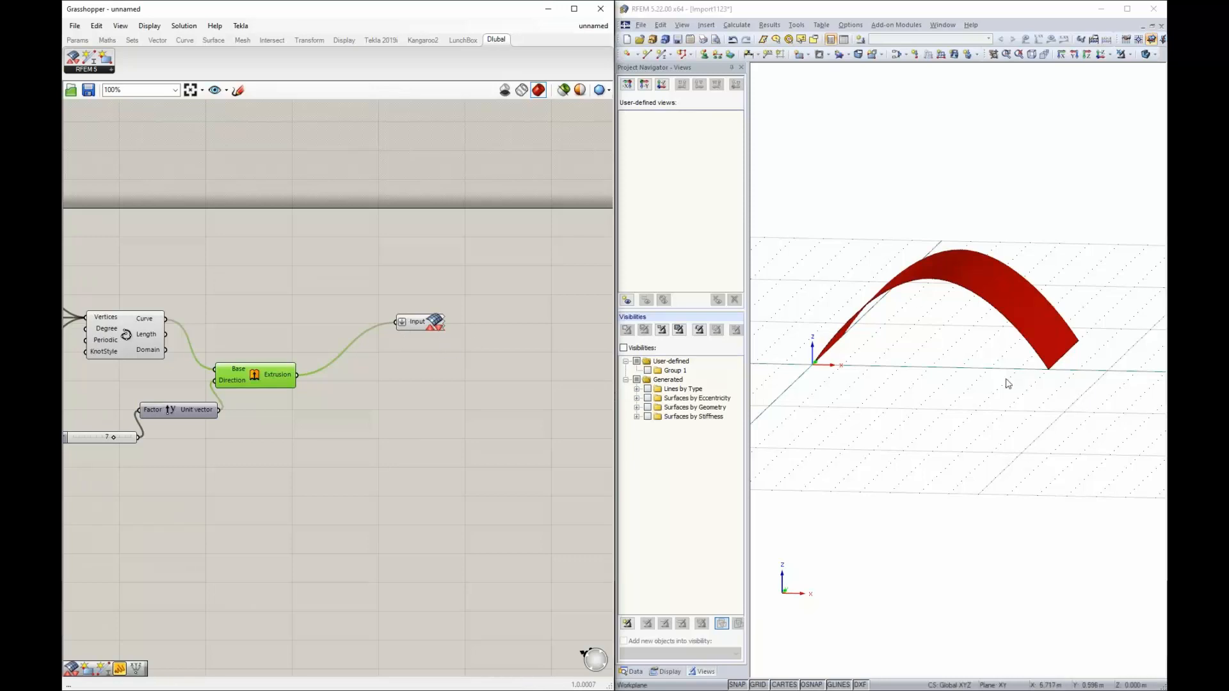
{"action": "middle_click_drag", "start_coordinate": [1008, 389], "coordinate": [909, 387], "text": "ctrl"}
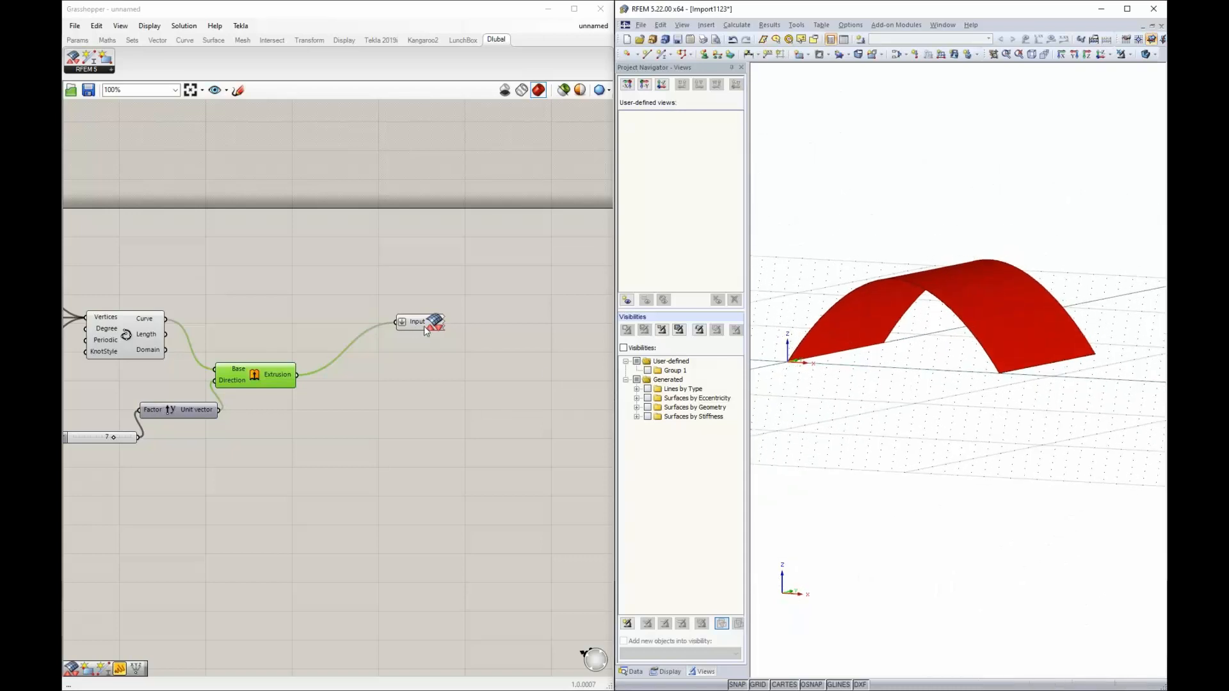
{"action": "left_click_drag", "start_coordinate": [424, 326], "coordinate": [496, 323]}
{"action": "left_click", "coordinate": [401, 416]}
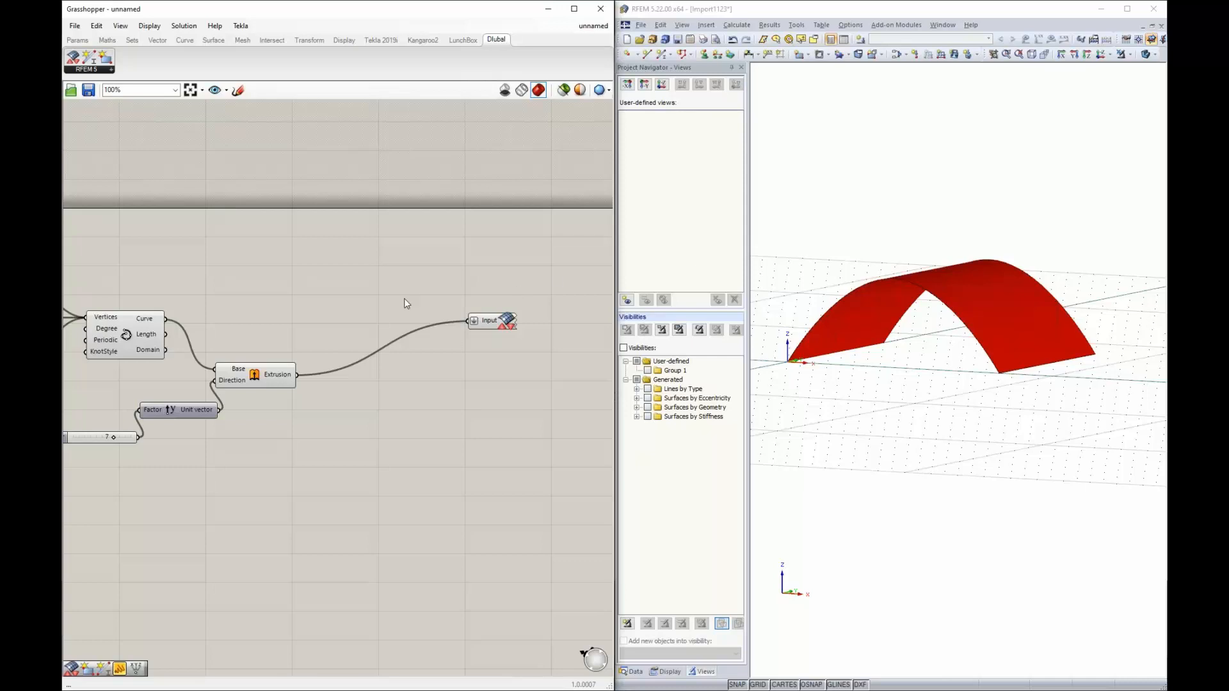
{"action": "double_click", "coordinate": [997, 313]}
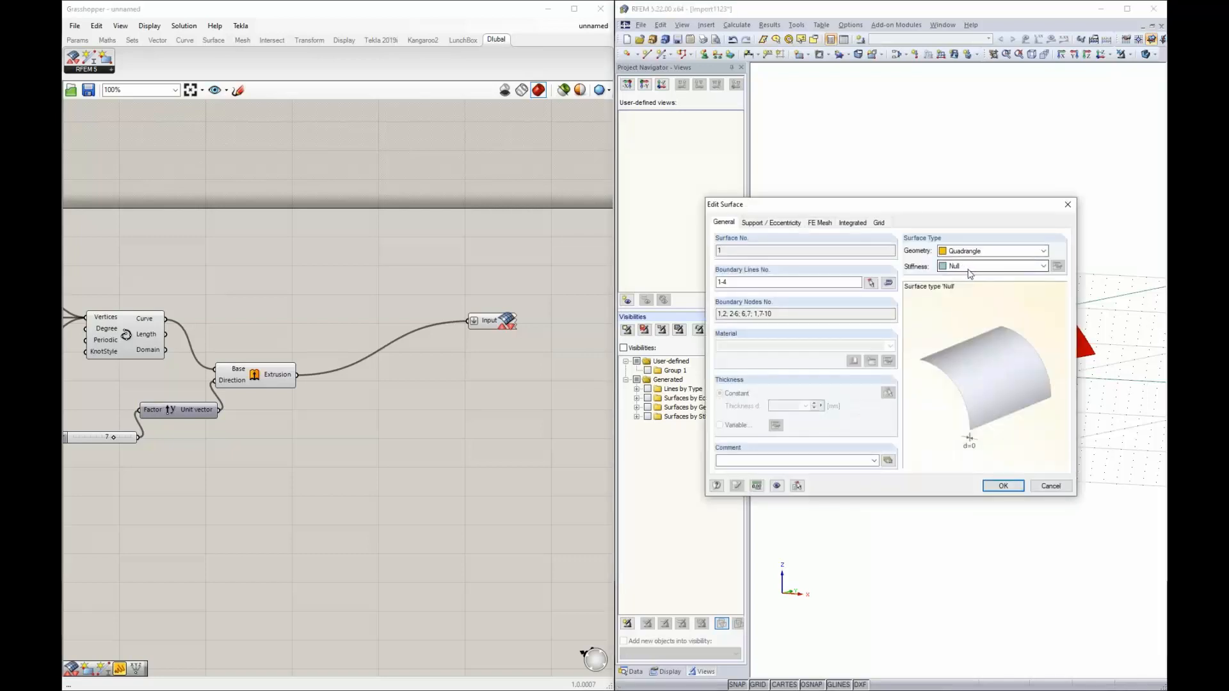
{"action": "left_click", "coordinate": [1051, 486]}
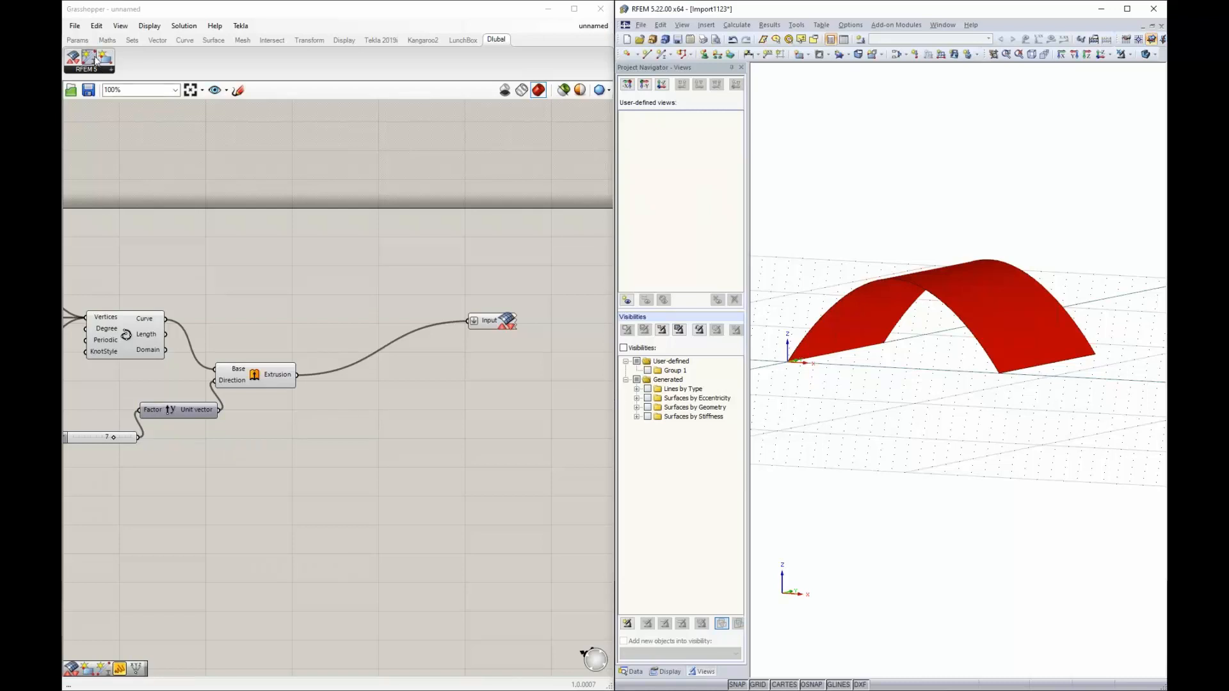
Place the Dlubal Member component above and the Surface component below the wire between Extrude and the RFEM Input component.
{"action": "left_click_drag", "start_coordinate": [93, 59], "coordinate": [349, 269]}
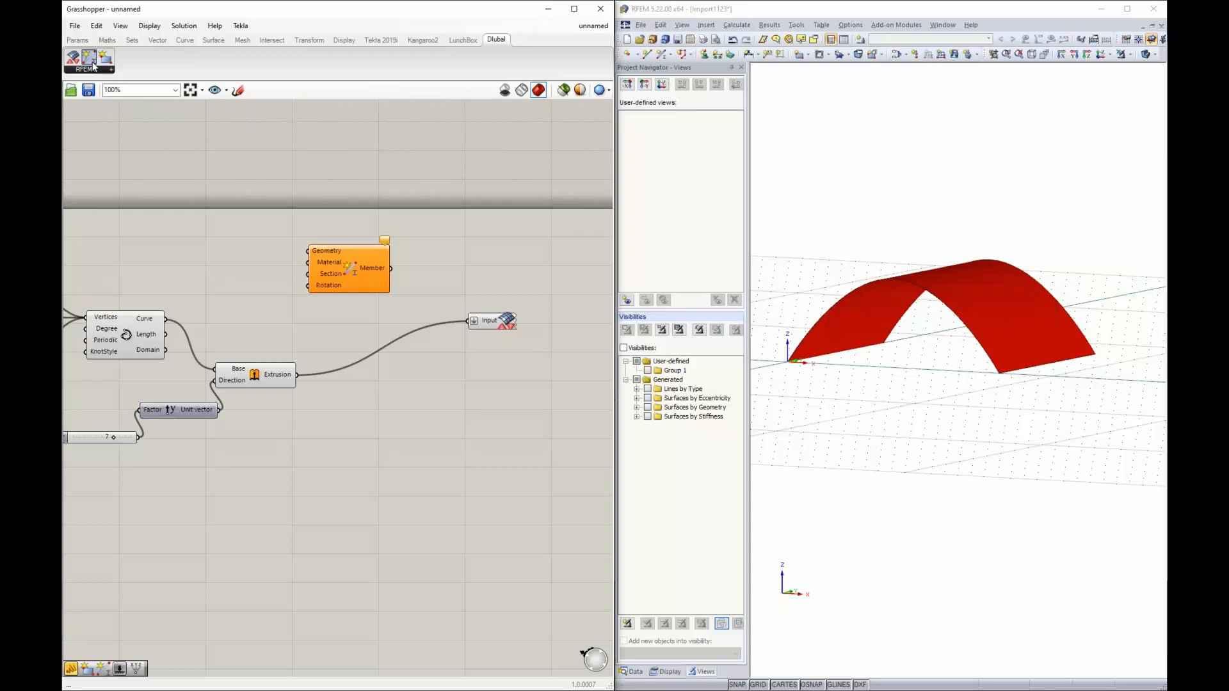
{"action": "left_click_drag", "start_coordinate": [93, 64], "coordinate": [370, 463]}
{"action": "left_click_drag", "start_coordinate": [343, 270], "coordinate": [369, 264]}
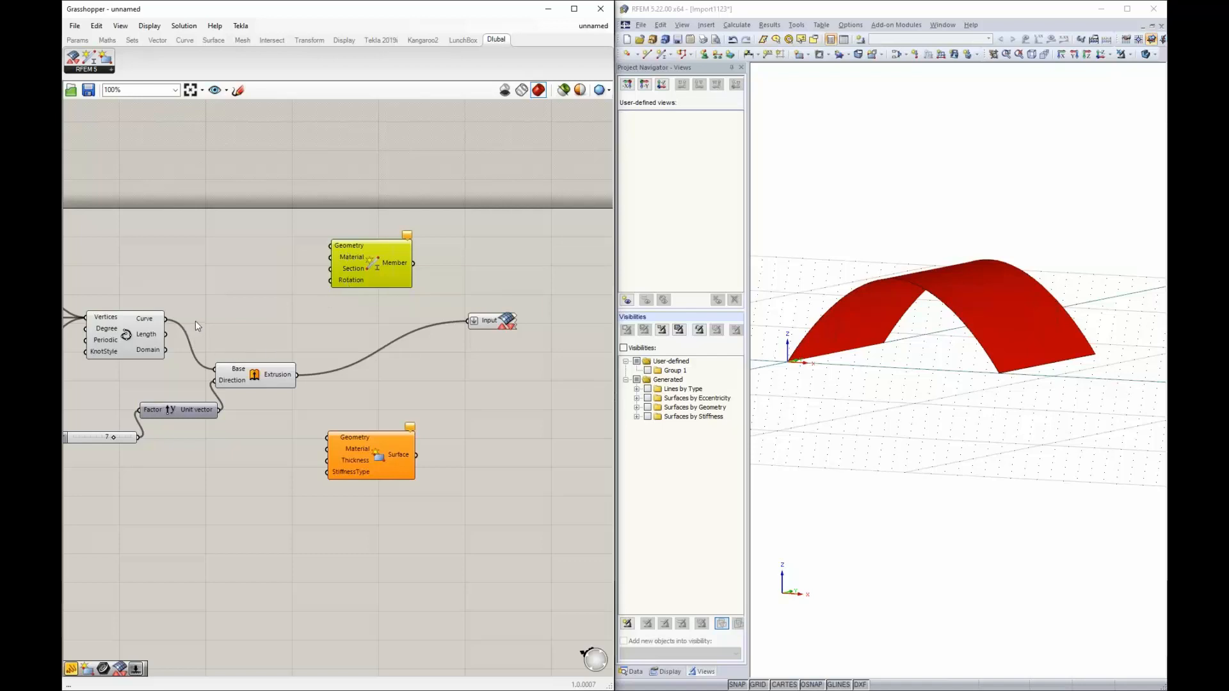
Connect the interpolated curve's Curve output to the Member component's Geometry input and move the Member component slightly higher.
{"action": "left_click_drag", "start_coordinate": [166, 318], "coordinate": [331, 245]}
{"action": "mouse_move", "coordinate": [145, 323]}
{"action": "left_click_drag", "start_coordinate": [364, 259], "coordinate": [347, 235]}
{"action": "left_click", "coordinate": [296, 305]}
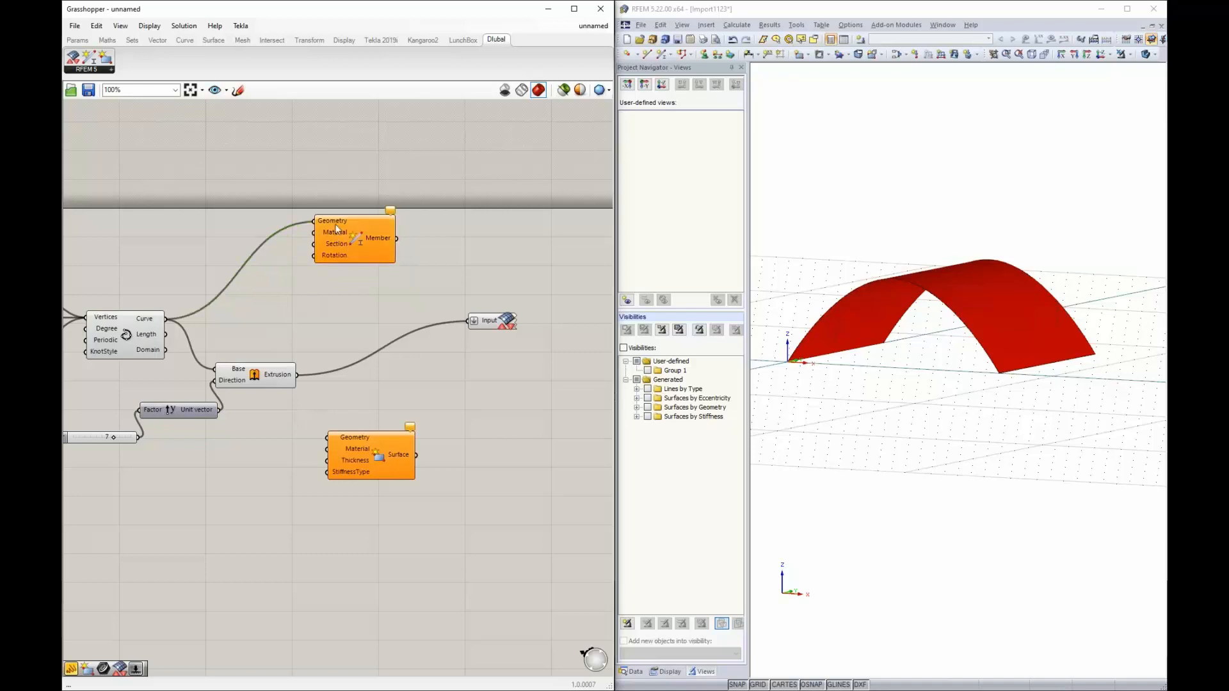
Add a panel reading "Steel S 235 | DIN EN 1993-1-1:2010-12", connect it to the Member's Material input and tidy its size and position.
{"action": "mouse_move", "coordinate": [326, 238]}
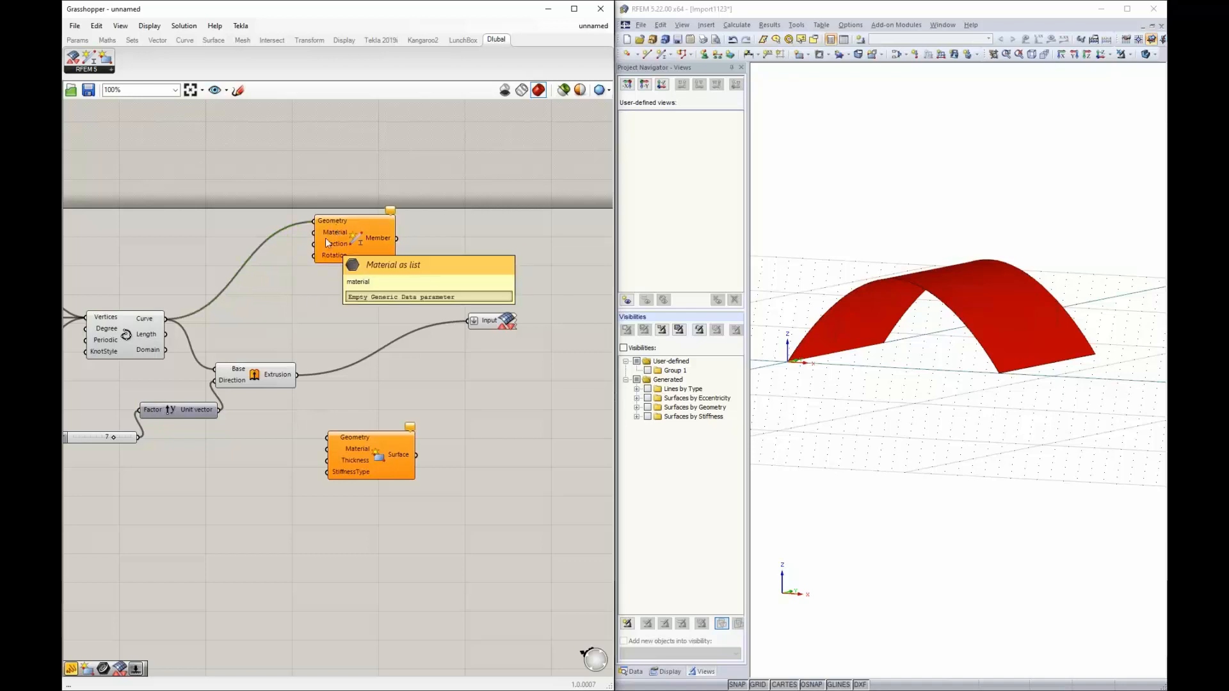
{"action": "left_click", "coordinate": [78, 39]}
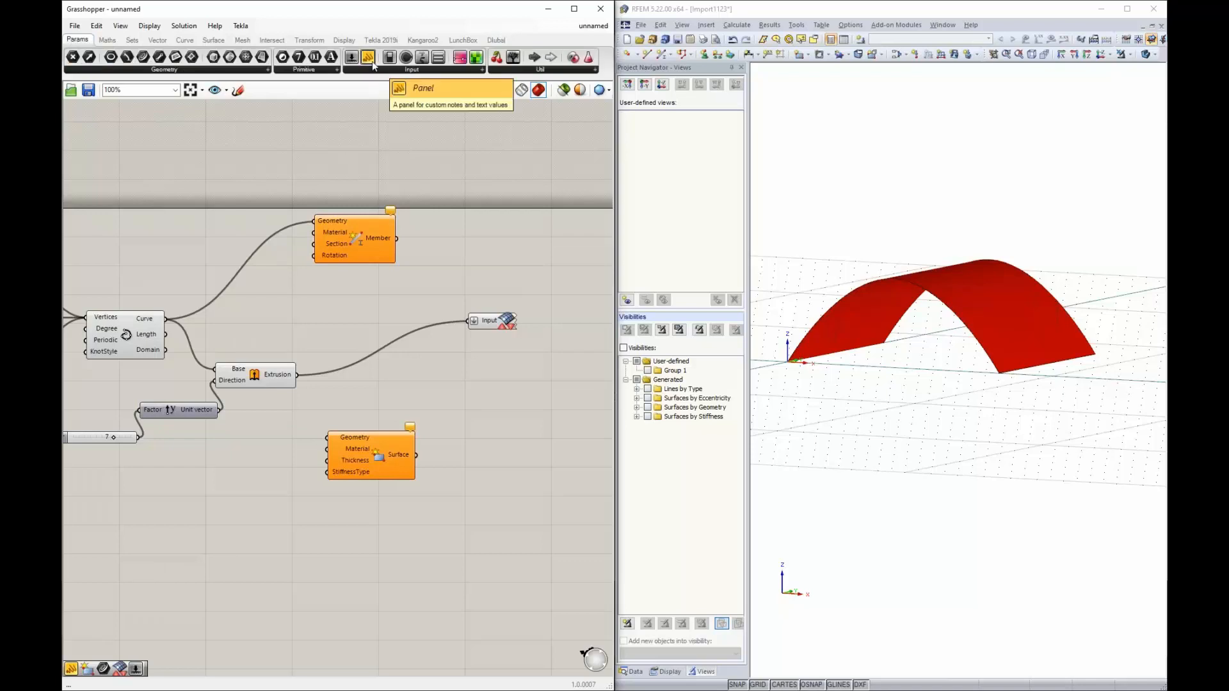
{"action": "left_click_drag", "start_coordinate": [370, 59], "coordinate": [217, 229]}
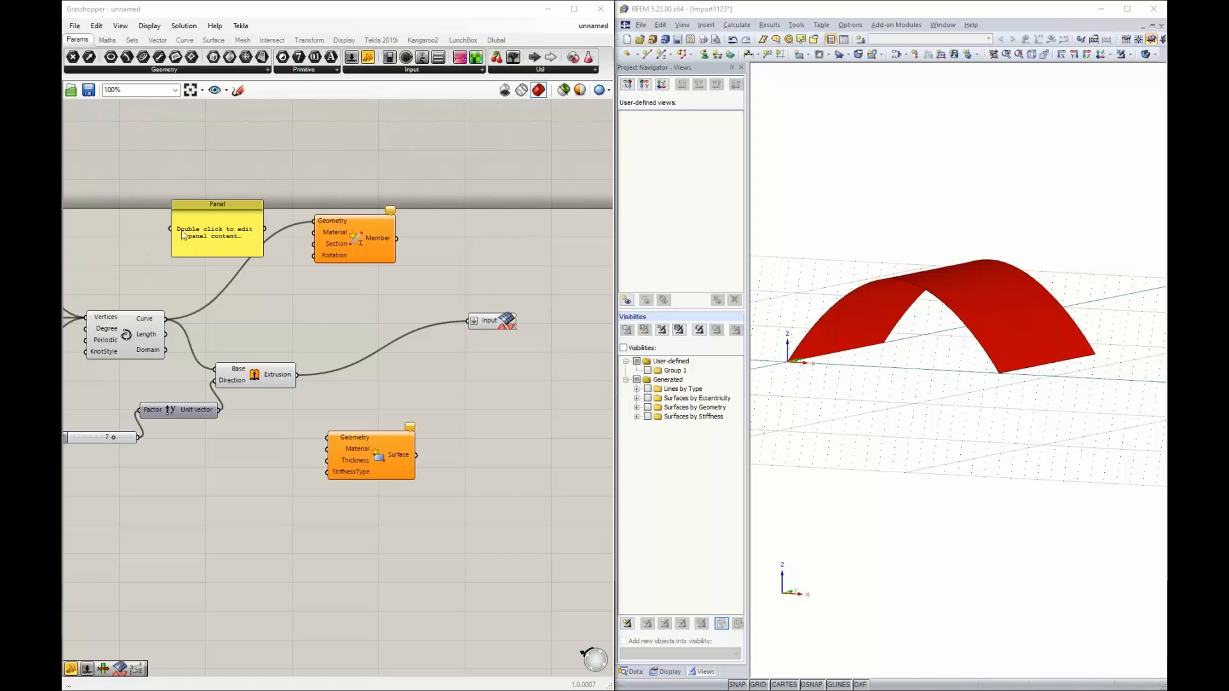
{"action": "double_click", "coordinate": [215, 232]}
{"action": "type", "text": "Steel S 235 | DIN EN 1993-1-1:2010-12"}
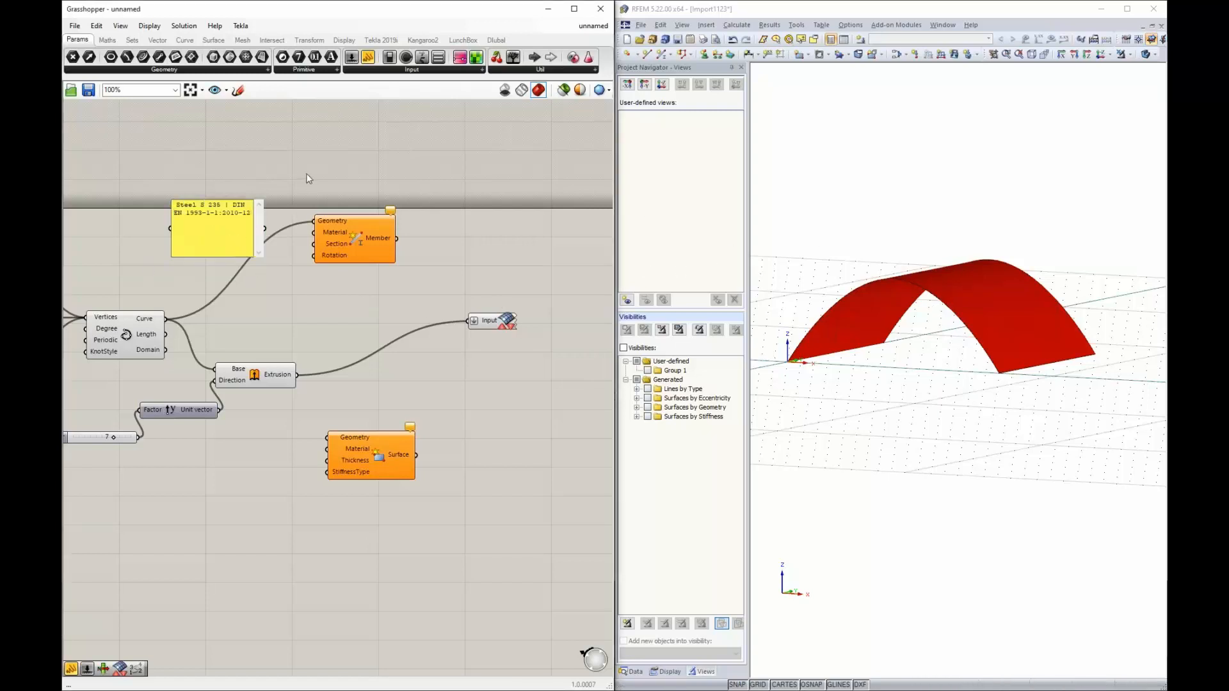
{"action": "left_click", "coordinate": [307, 175]}
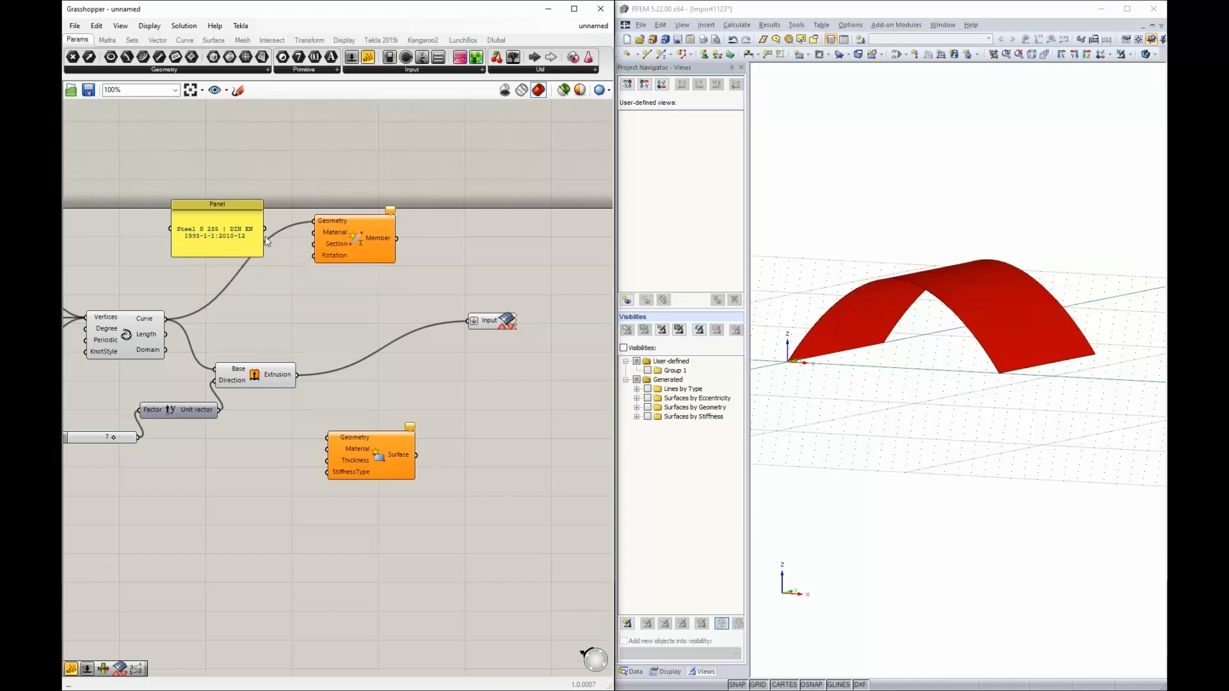
{"action": "left_click_drag", "start_coordinate": [267, 230], "coordinate": [314, 232]}
{"action": "left_click_drag", "start_coordinate": [220, 256], "coordinate": [216, 221]}
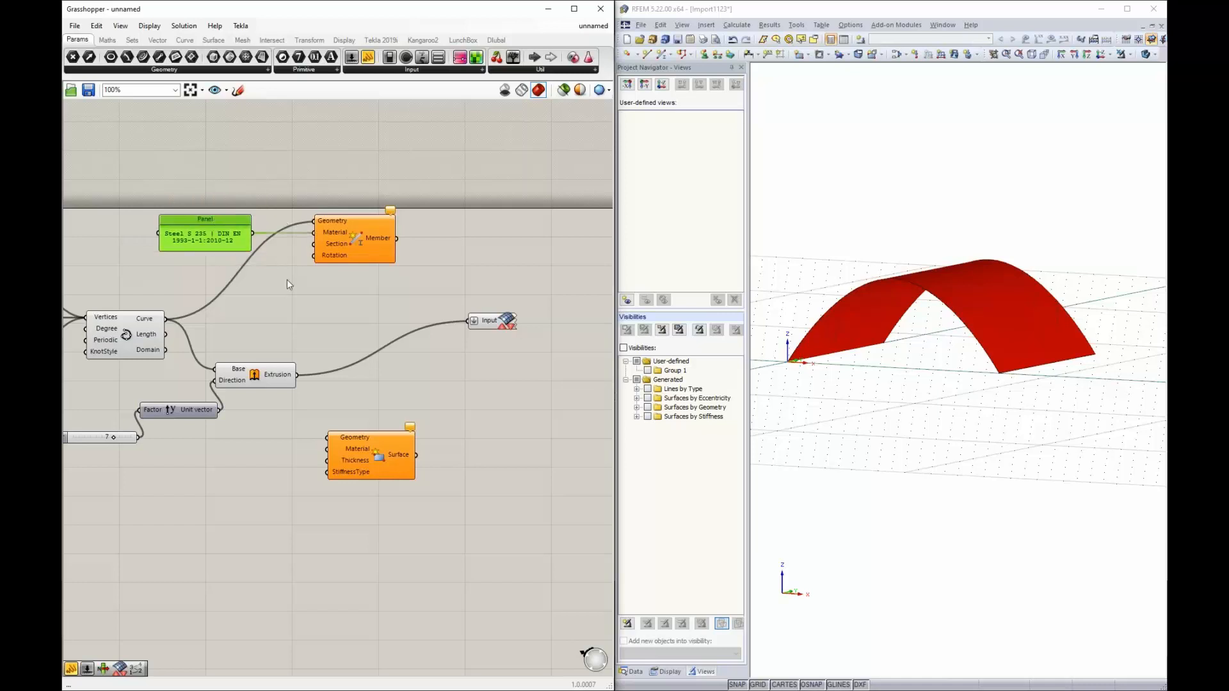
{"action": "right_click_drag", "start_coordinate": [196, 242], "coordinate": [280, 237]}
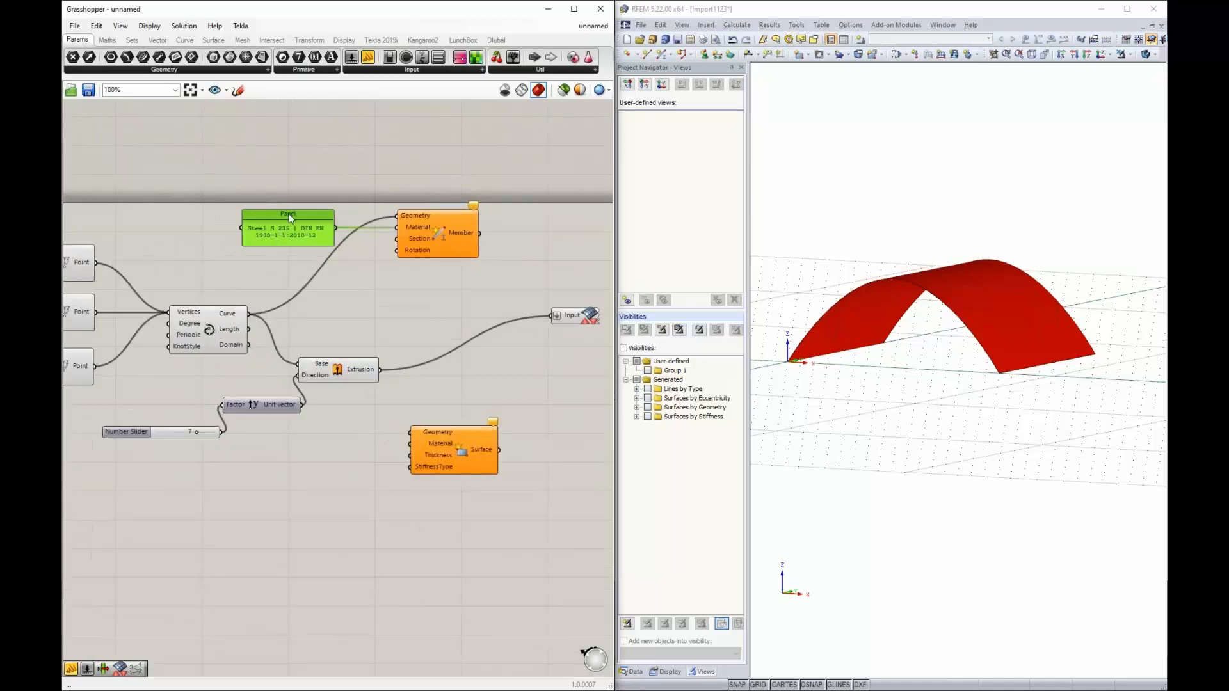
{"action": "left_click_drag", "start_coordinate": [279, 237], "coordinate": [299, 198]}
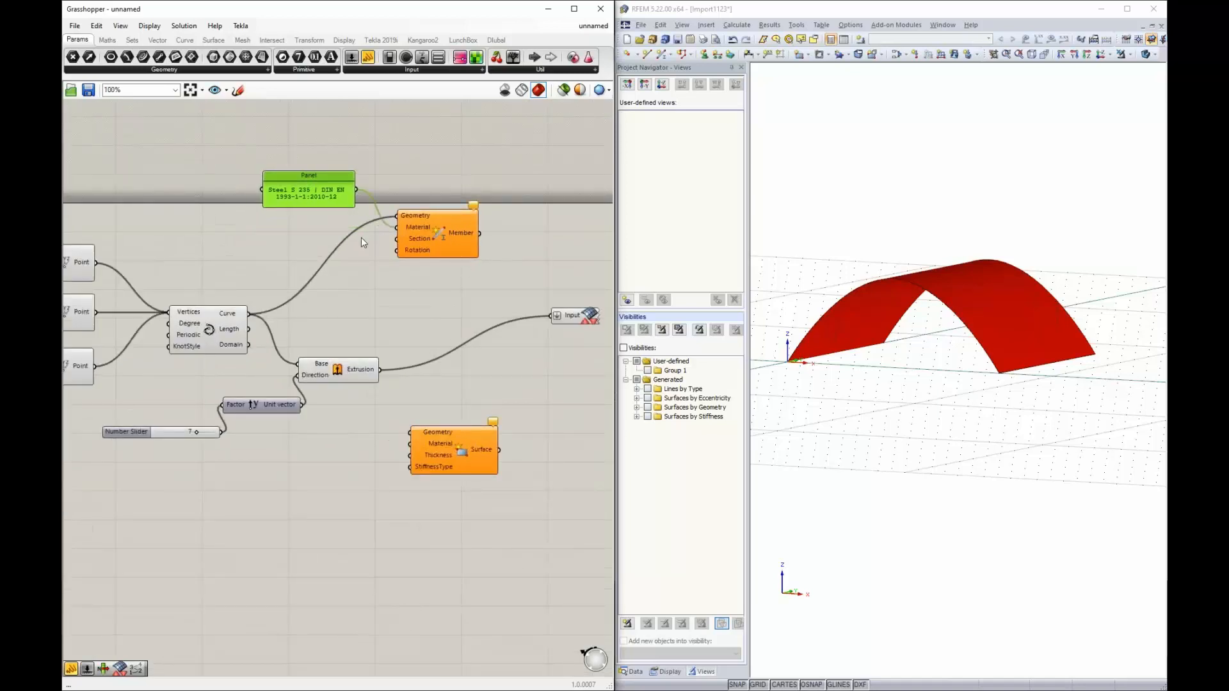
Add a panel reading "IPE 300", connect it to the Member's Section input and fit it beneath the material panel.
{"action": "left_click_drag", "start_coordinate": [368, 57], "coordinate": [254, 260]}
{"action": "double_click", "coordinate": [254, 259]}
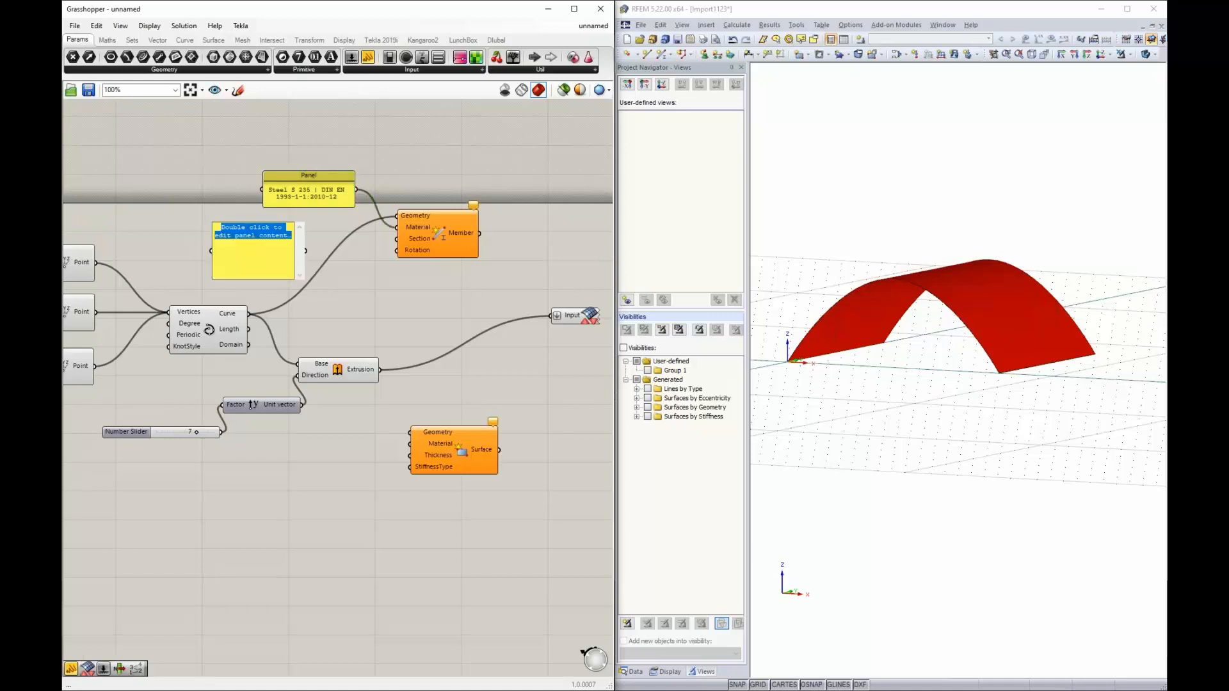
{"action": "type", "text": "IPE 300"}
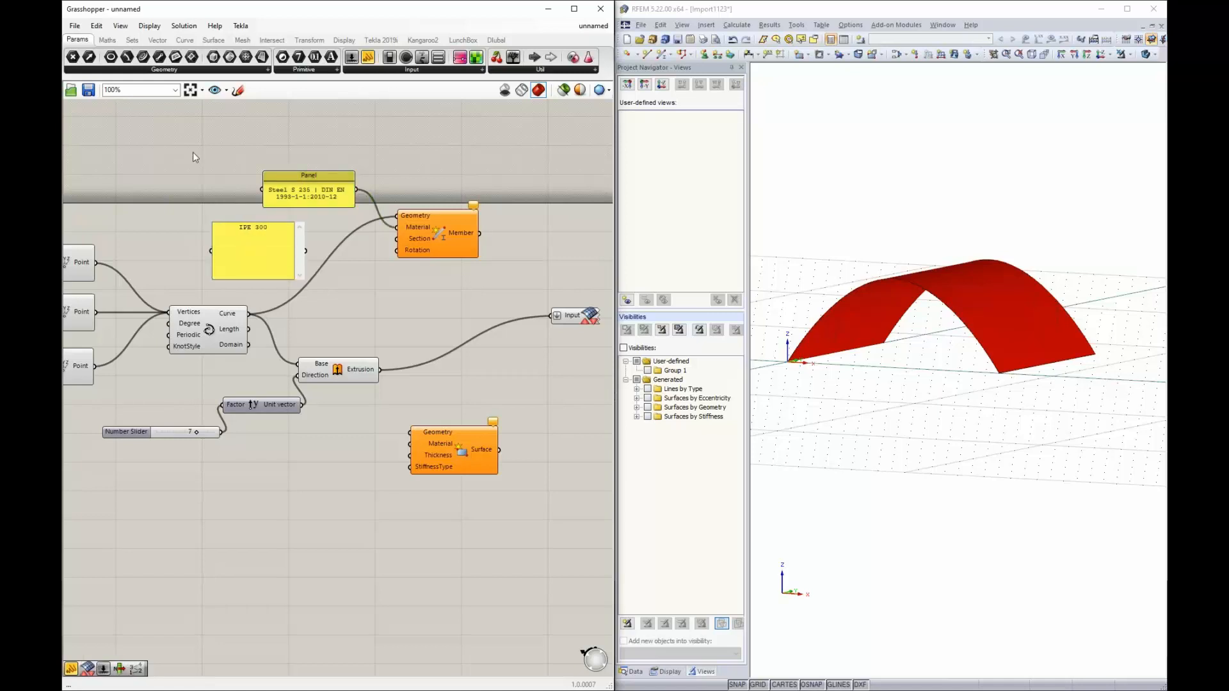
{"action": "left_click", "coordinate": [336, 277]}
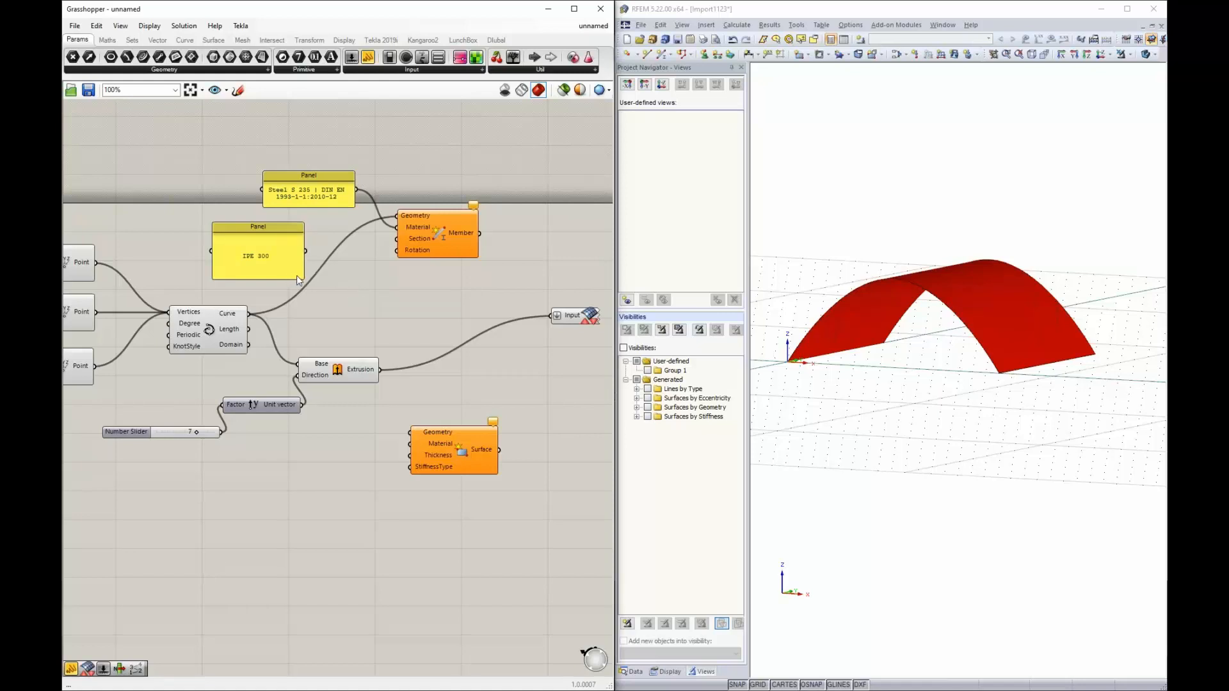
{"action": "left_click_drag", "start_coordinate": [297, 275], "coordinate": [396, 238]}
{"action": "left_click_drag", "start_coordinate": [278, 227], "coordinate": [332, 217]}
{"action": "left_click", "coordinate": [394, 270]}
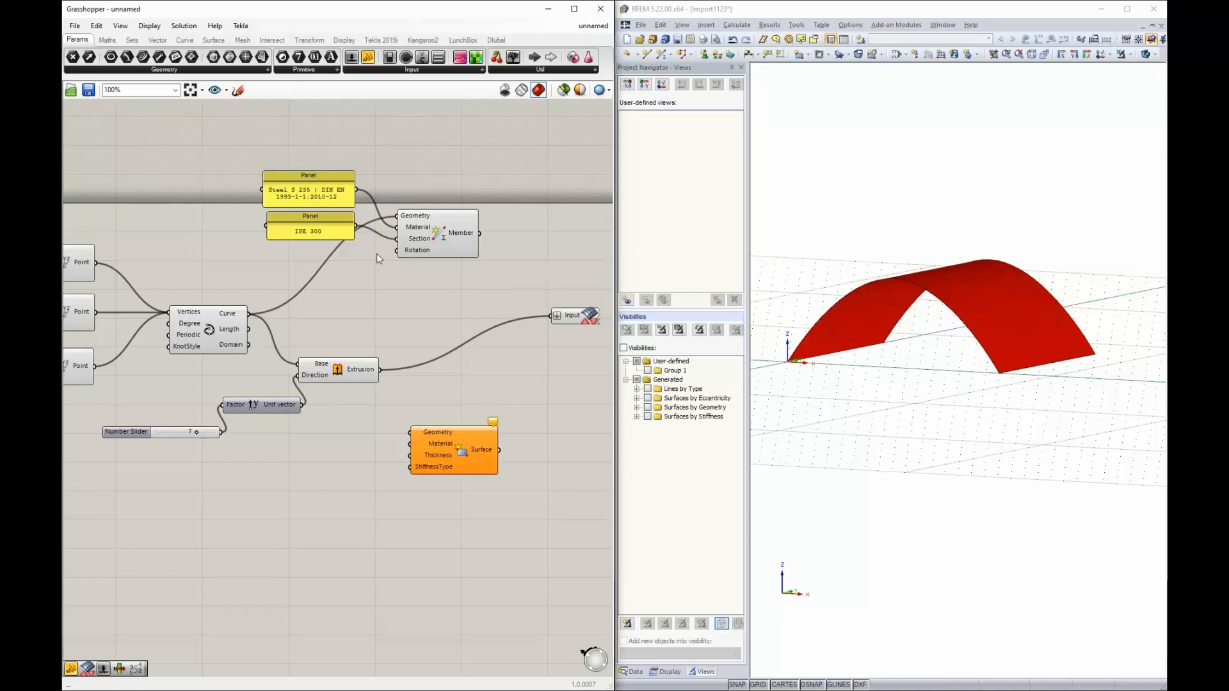
Place an integer number slider ranging from 0 to 90 below the IPE 300 panel for the Member's rotation and set it to 8.
{"action": "scroll", "coordinate": [378, 258], "scroll_direction": "down", "scroll_amount": 3}
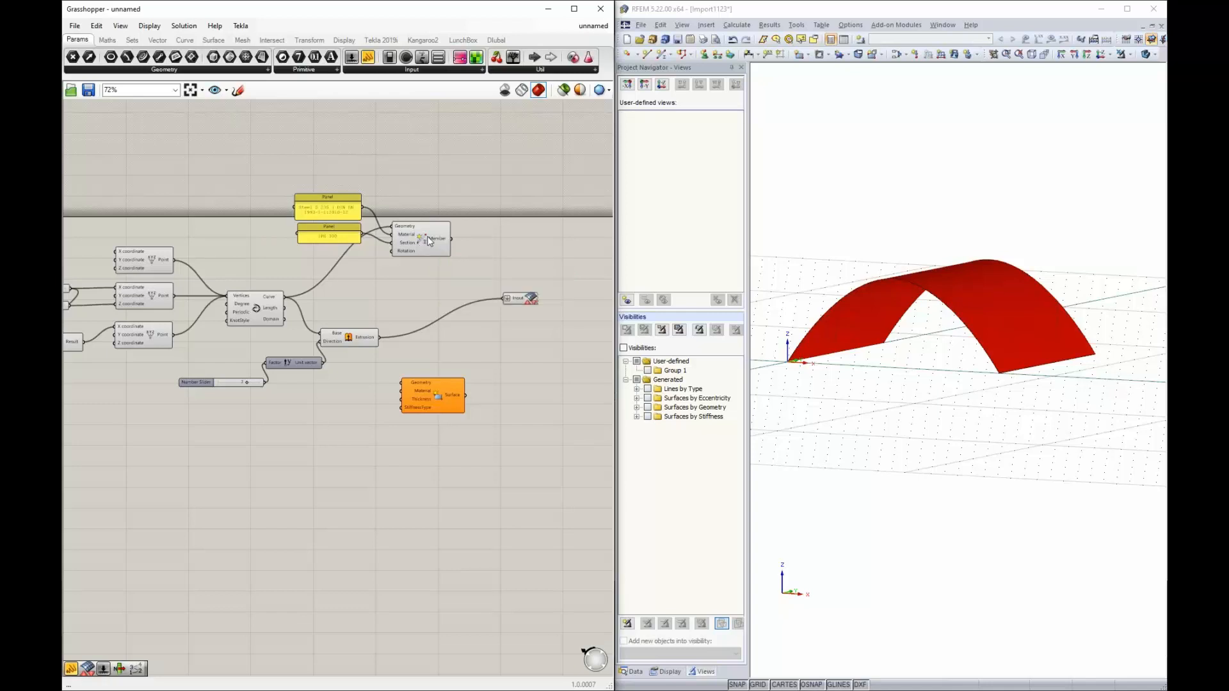
{"action": "scroll", "coordinate": [414, 223], "scroll_direction": "up", "scroll_amount": 3}
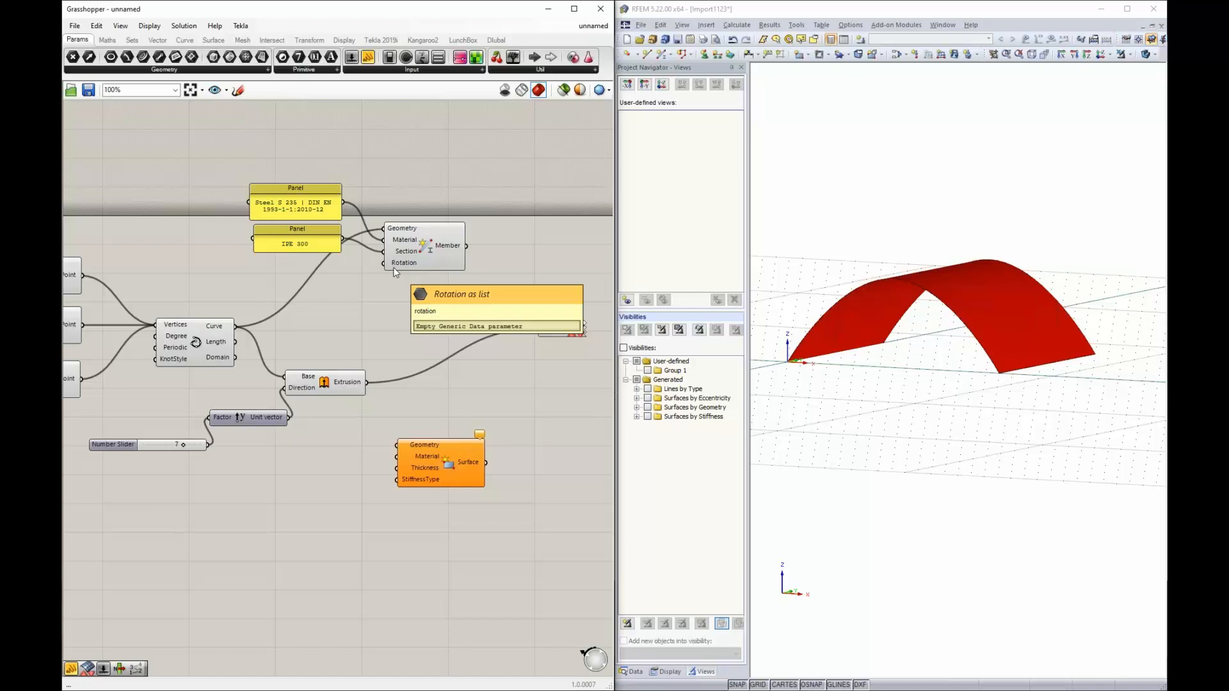
{"action": "left_click", "coordinate": [442, 244]}
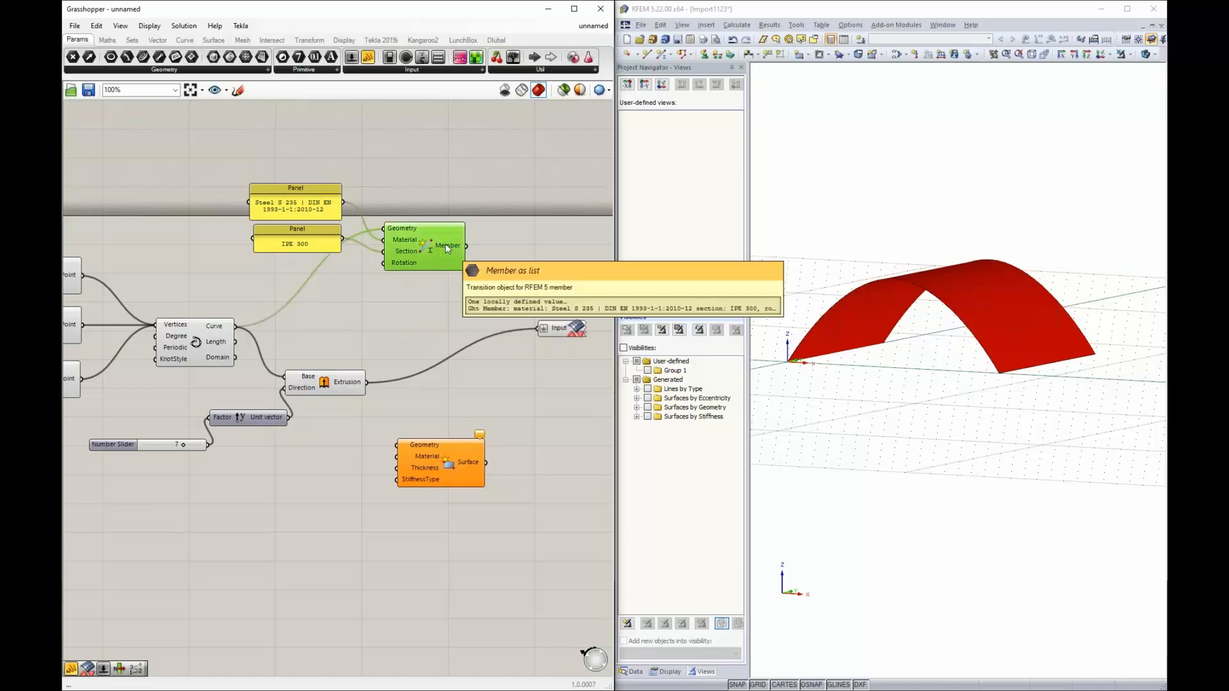
{"action": "left_click", "coordinate": [499, 256]}
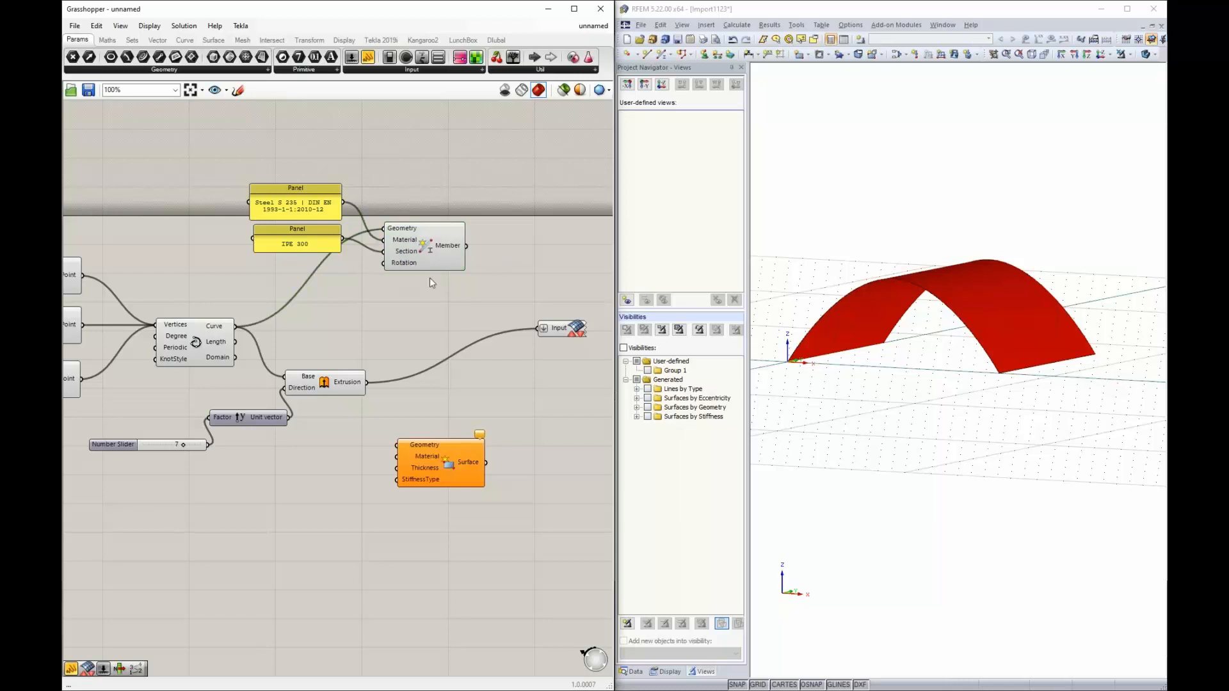
{"action": "double_click", "coordinate": [218, 274]}
{"action": "type", "text": "0"}
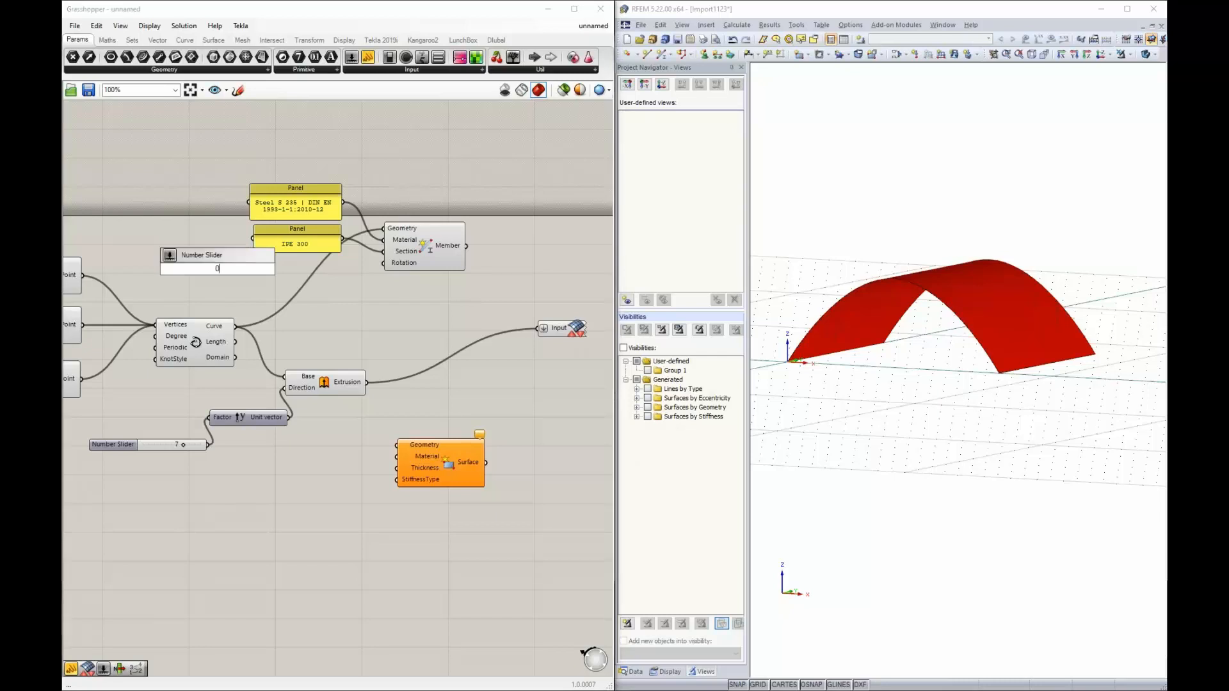
{"action": "type", "text": "<90"}
{"action": "key", "text": "Return"}
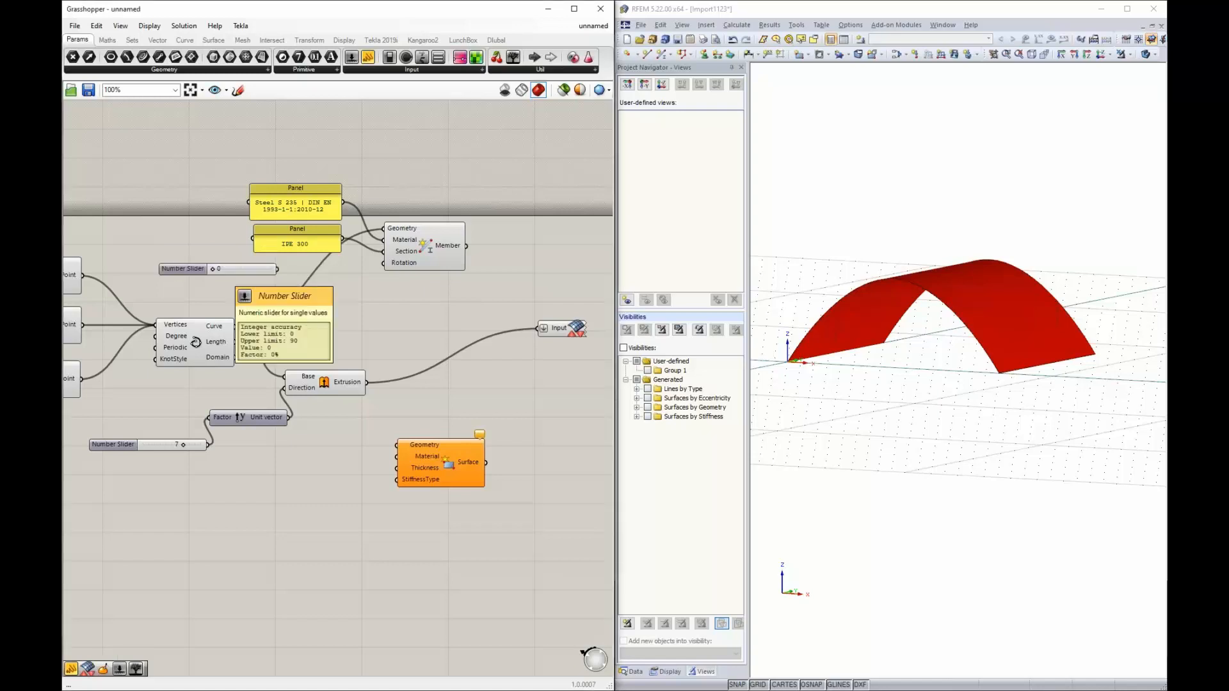
{"action": "mouse_move", "coordinate": [217, 275]}
{"action": "left_mouse_down"}
{"action": "mouse_move", "coordinate": [270, 273]}
{"action": "mouse_move", "coordinate": [199, 266]}
{"action": "left_mouse_up"}
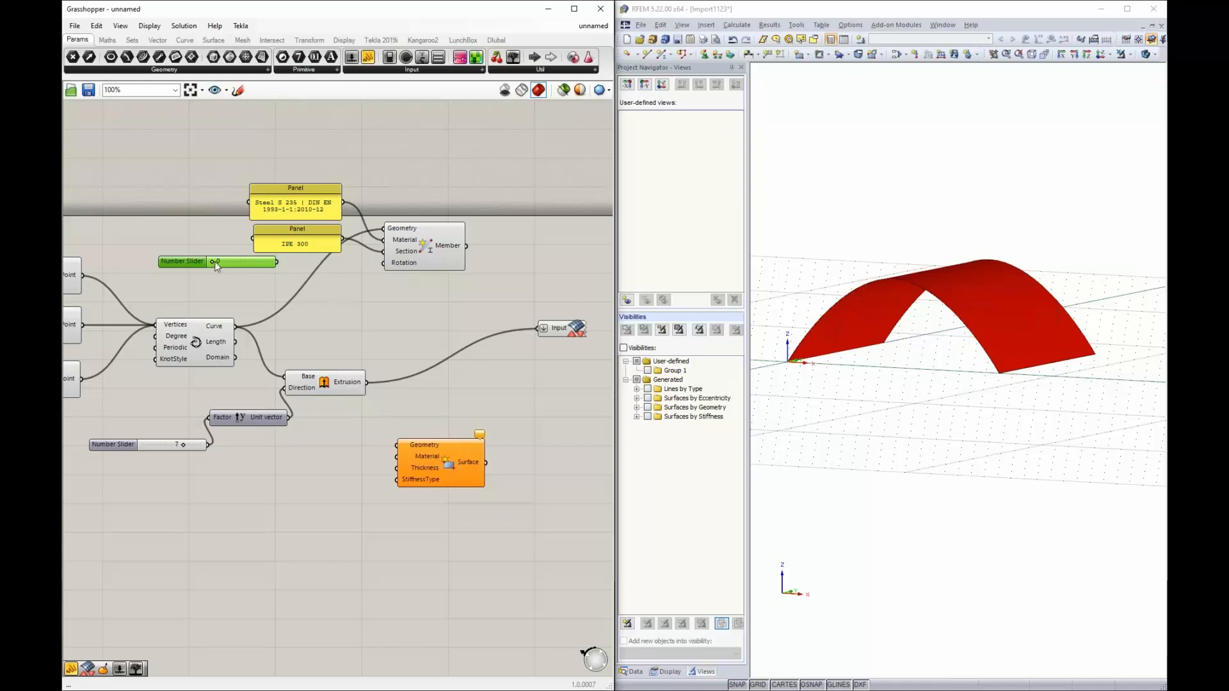
{"action": "left_click_drag", "start_coordinate": [237, 267], "coordinate": [217, 263]}
Add a Radians component below the IPE 300 panel and wire it between the rotation slider and the Member's Rotation input.
{"action": "double_click", "coordinate": [331, 288]}
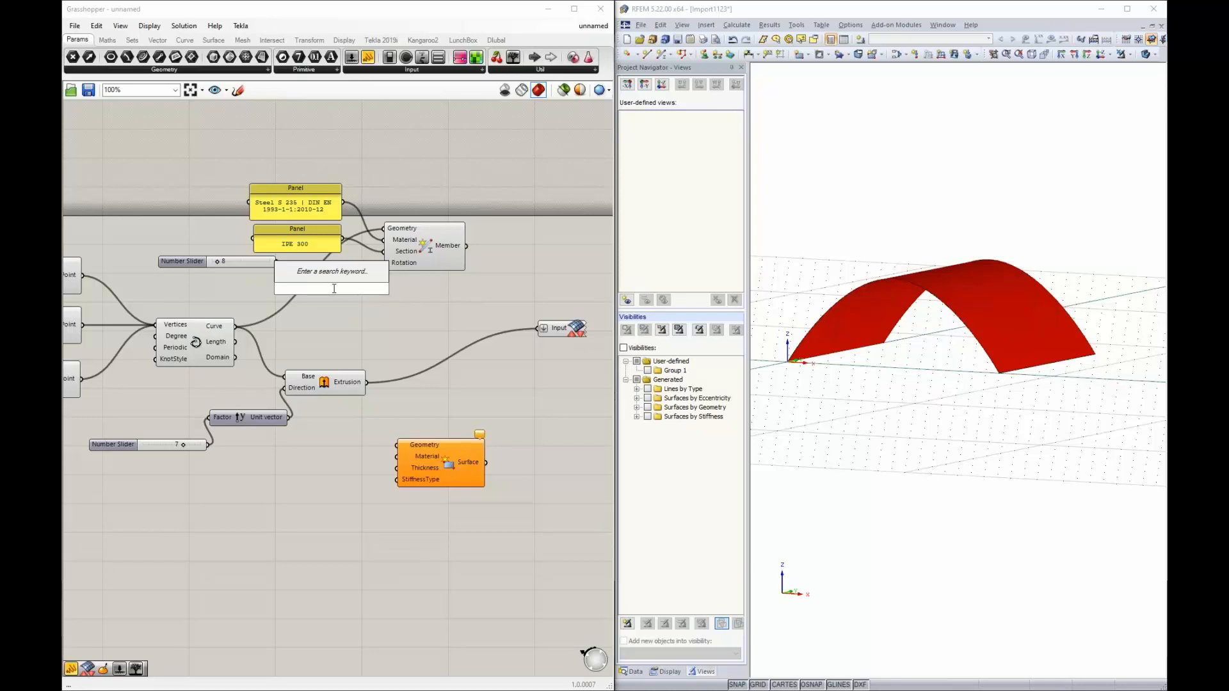
{"action": "type", "text": "radi"}
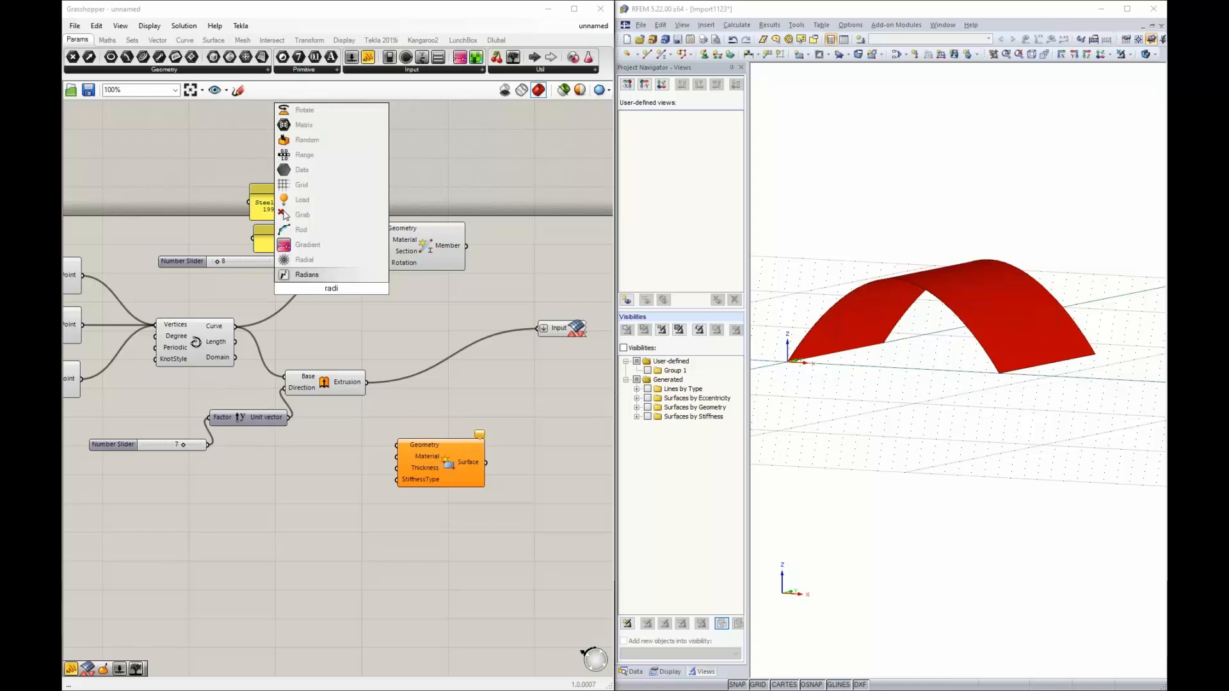
{"action": "key", "text": "Return"}
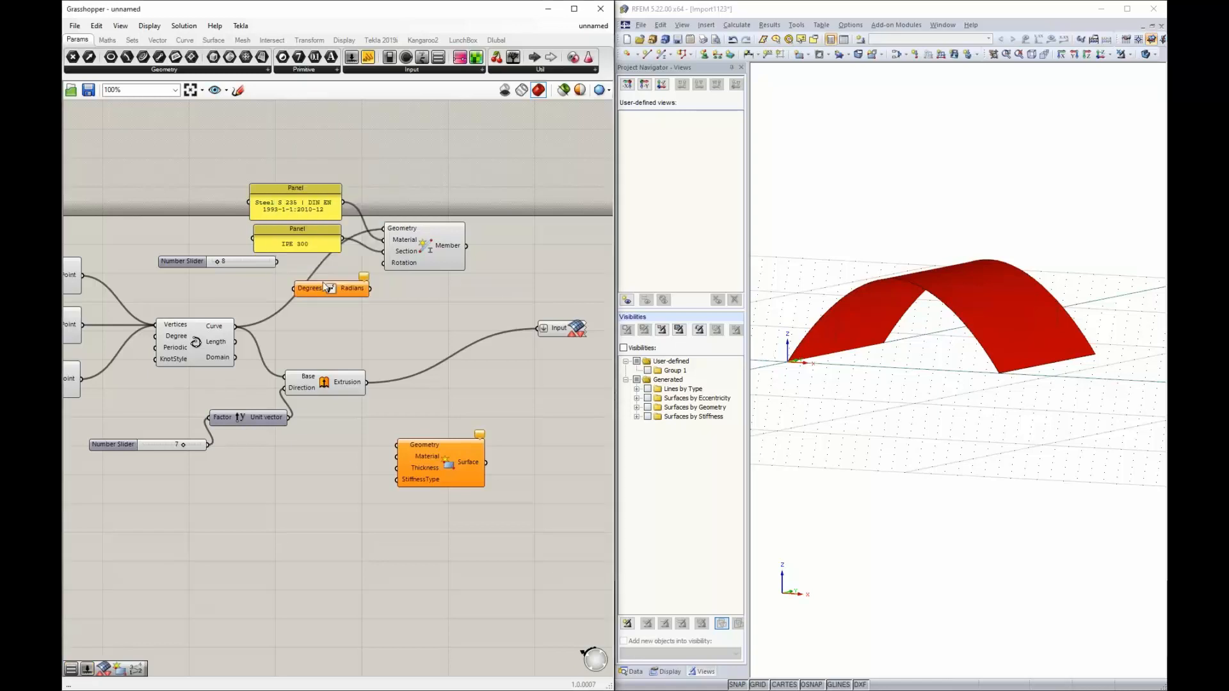
{"action": "left_click_drag", "start_coordinate": [326, 291], "coordinate": [288, 282]}
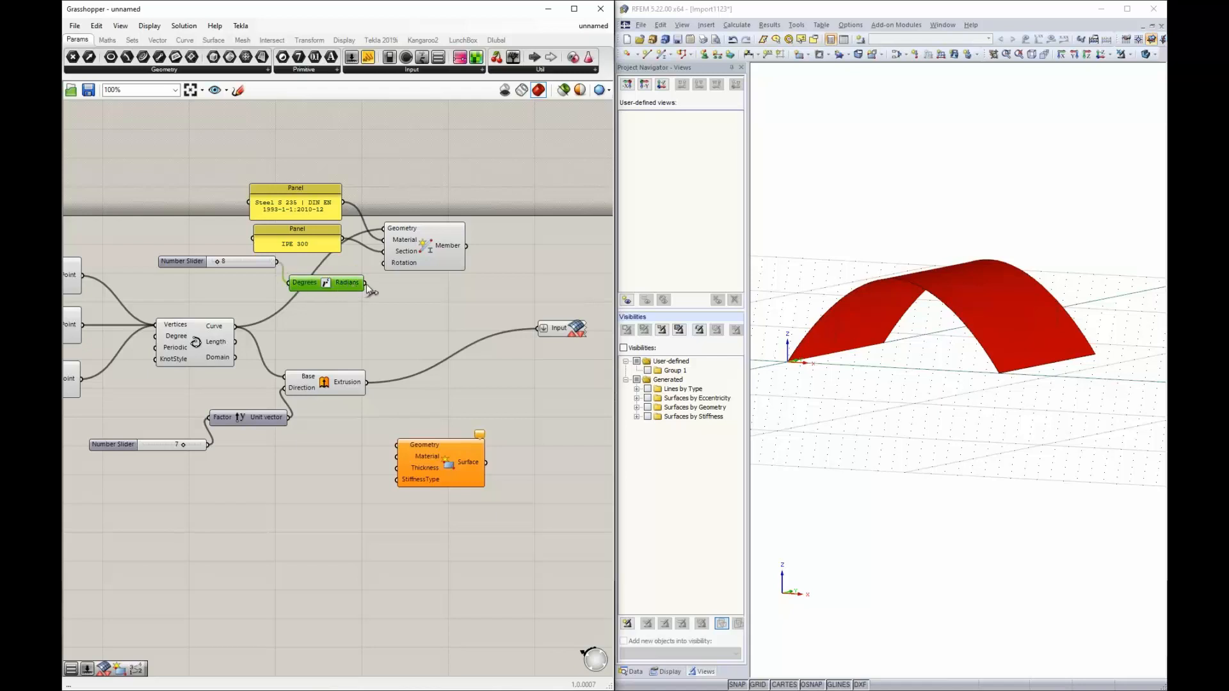
{"action": "left_click_drag", "start_coordinate": [366, 284], "coordinate": [381, 264]}
{"action": "left_click_drag", "start_coordinate": [331, 285], "coordinate": [333, 265]}
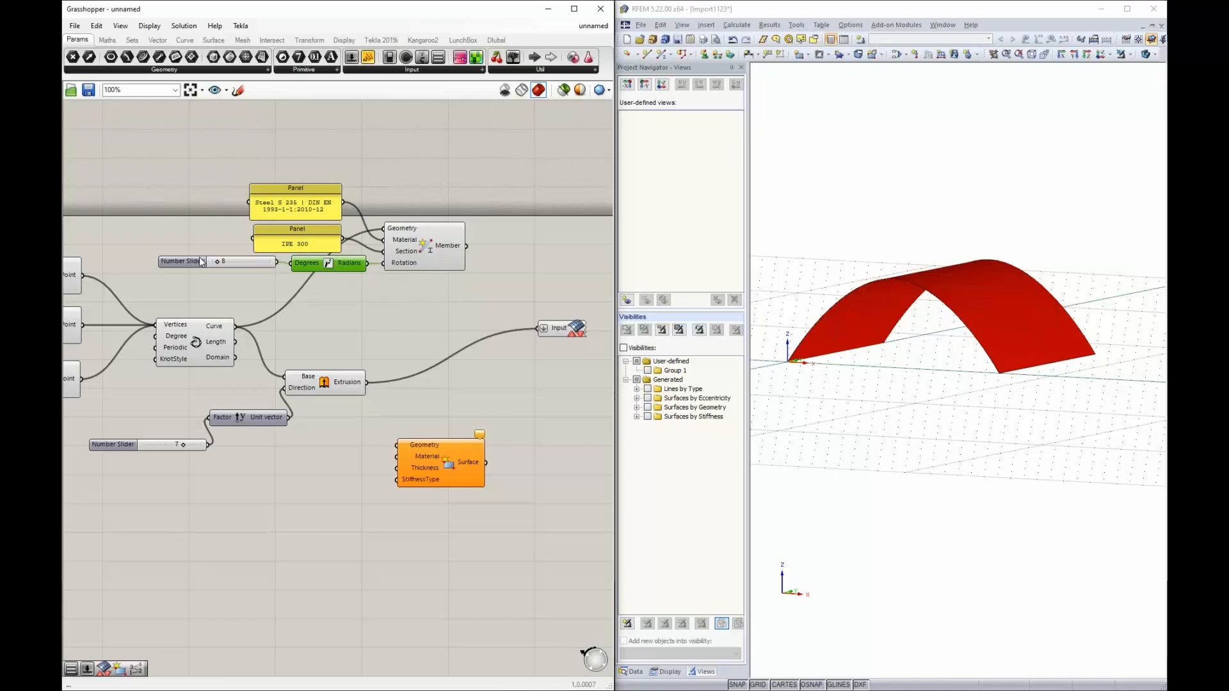
Set the rotation slider to 11 and connect the Member output to the RFEM Input component in place of the Extrusion.
{"action": "left_click_drag", "start_coordinate": [218, 263], "coordinate": [222, 261]}
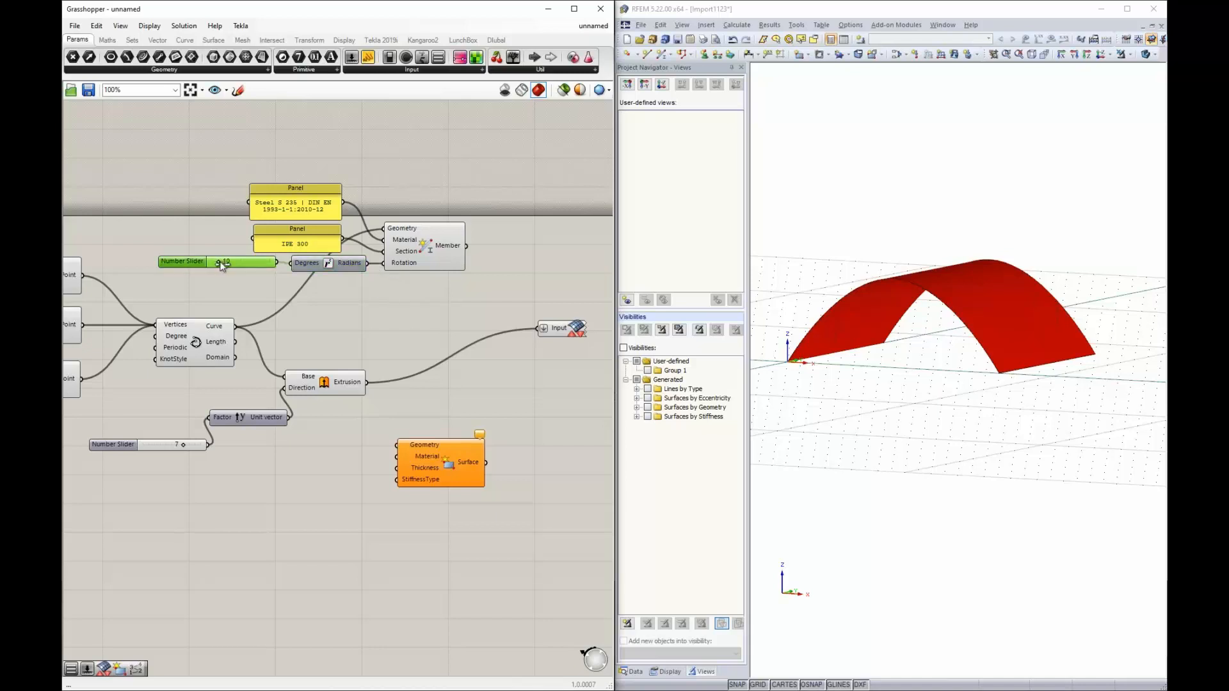
{"action": "left_click", "coordinate": [363, 292]}
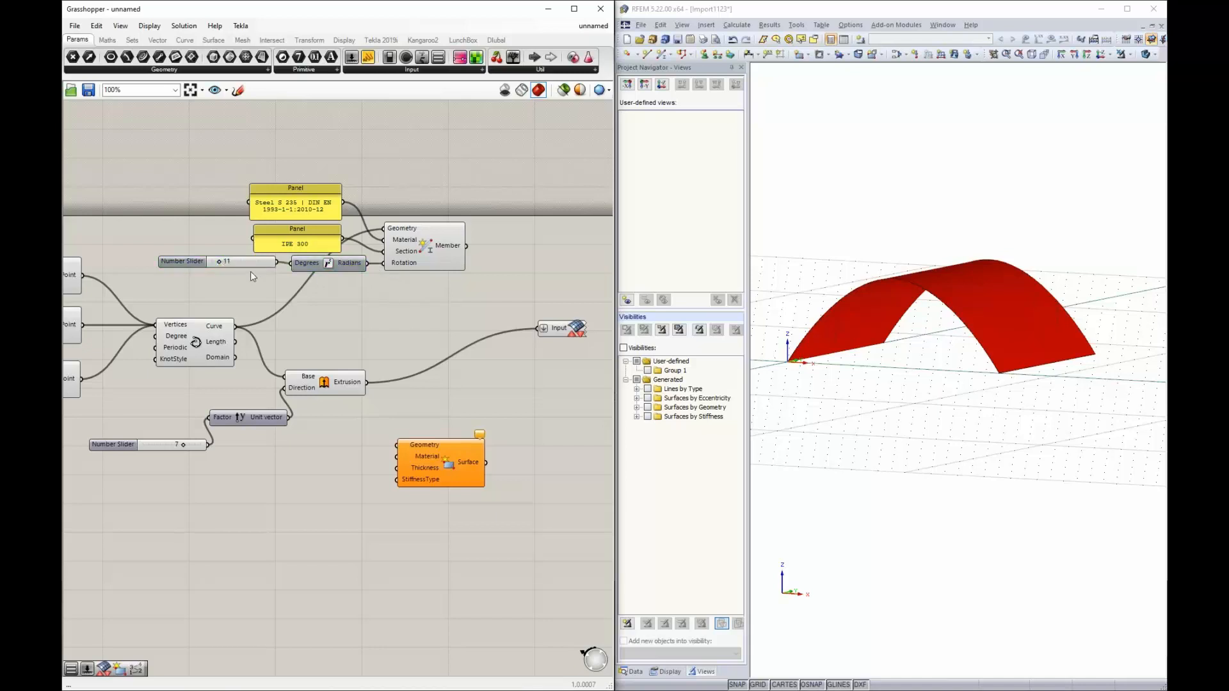
{"action": "scroll", "coordinate": [251, 272], "scroll_direction": "down", "scroll_amount": 2}
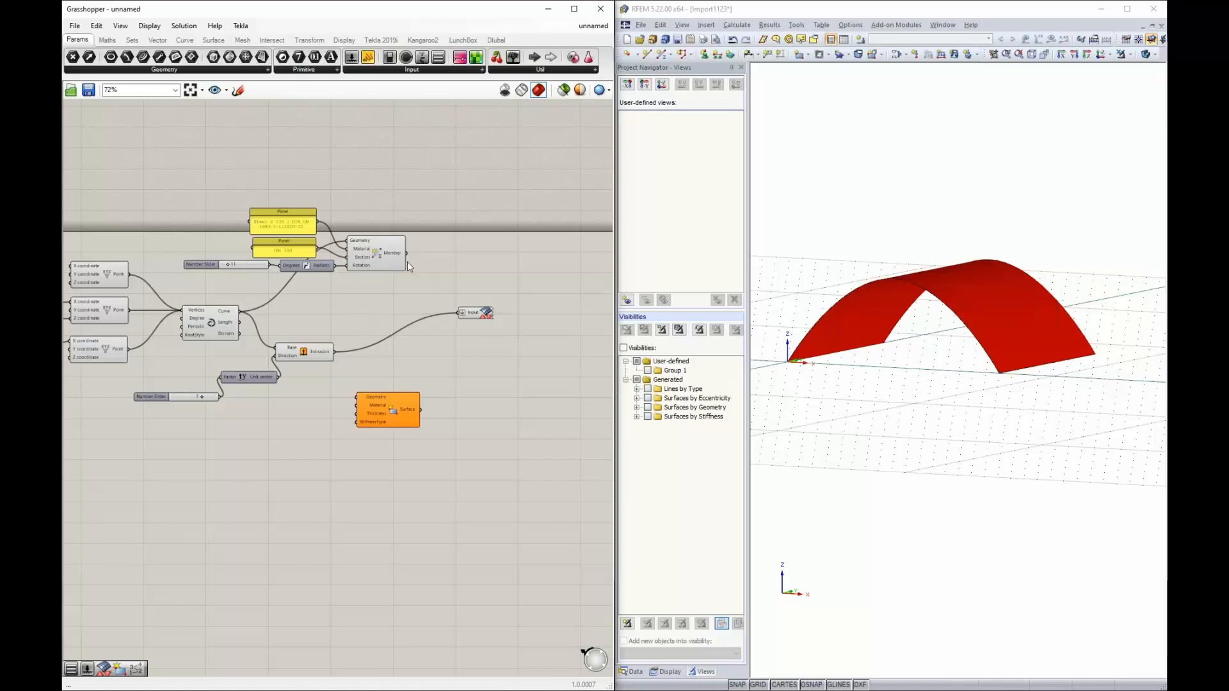
{"action": "left_click_drag", "start_coordinate": [407, 254], "coordinate": [458, 314]}
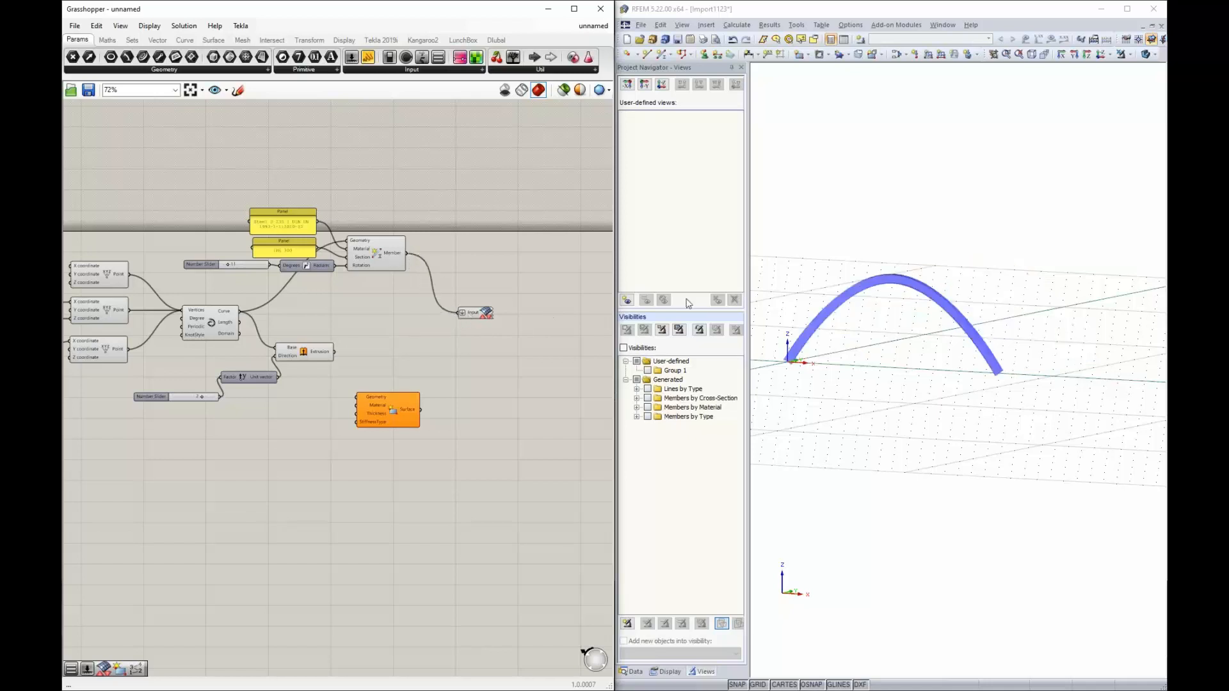
Switch to RFEM, inspect the arch member from several angles and check its rotation angle, cross-section and material in the member properties.
{"action": "middle_click_drag", "start_coordinate": [1028, 292], "coordinate": [899, 337], "text": "ctrl"}
{"action": "middle_click_drag", "start_coordinate": [817, 346], "coordinate": [913, 354], "text": "ctrl"}
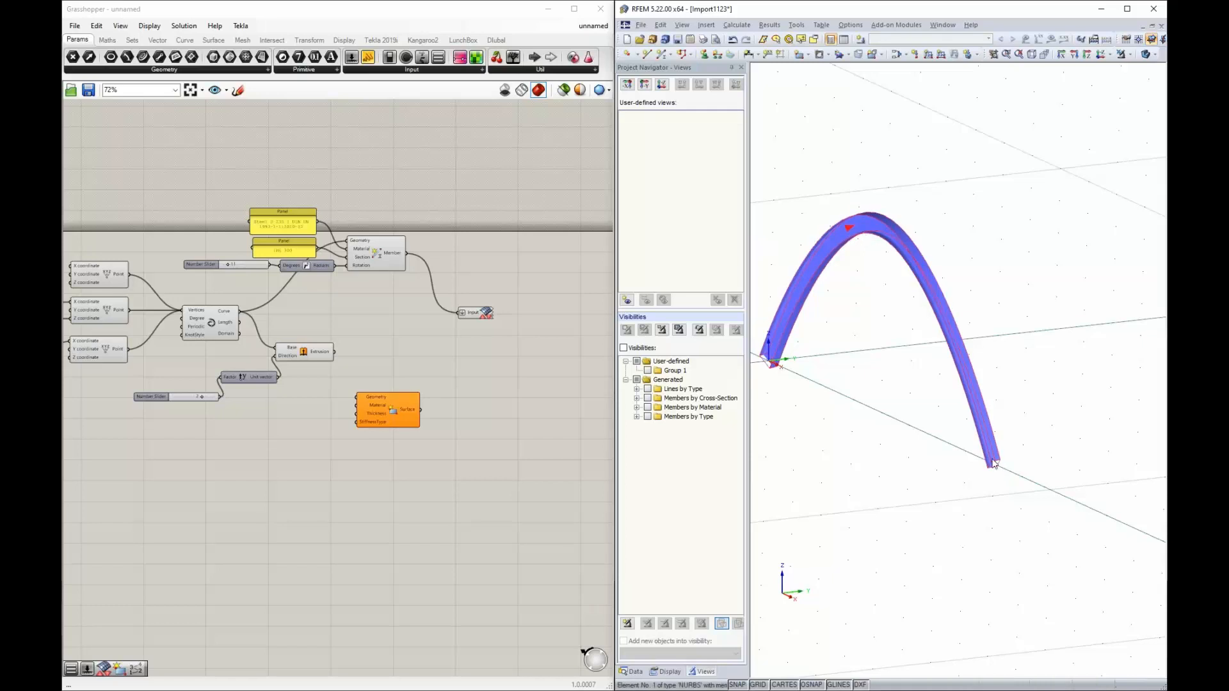
{"action": "middle_click_drag", "start_coordinate": [851, 414], "coordinate": [864, 420]}
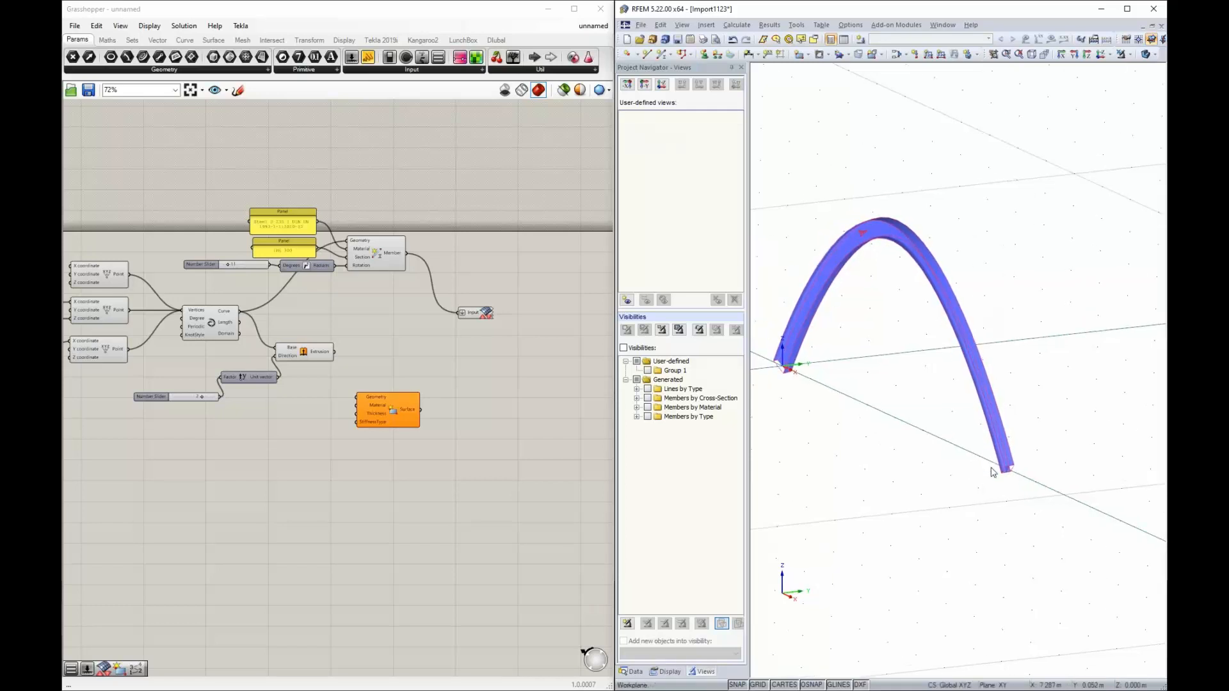
{"action": "middle_click_drag", "start_coordinate": [869, 327], "coordinate": [874, 244], "text": "ctrl"}
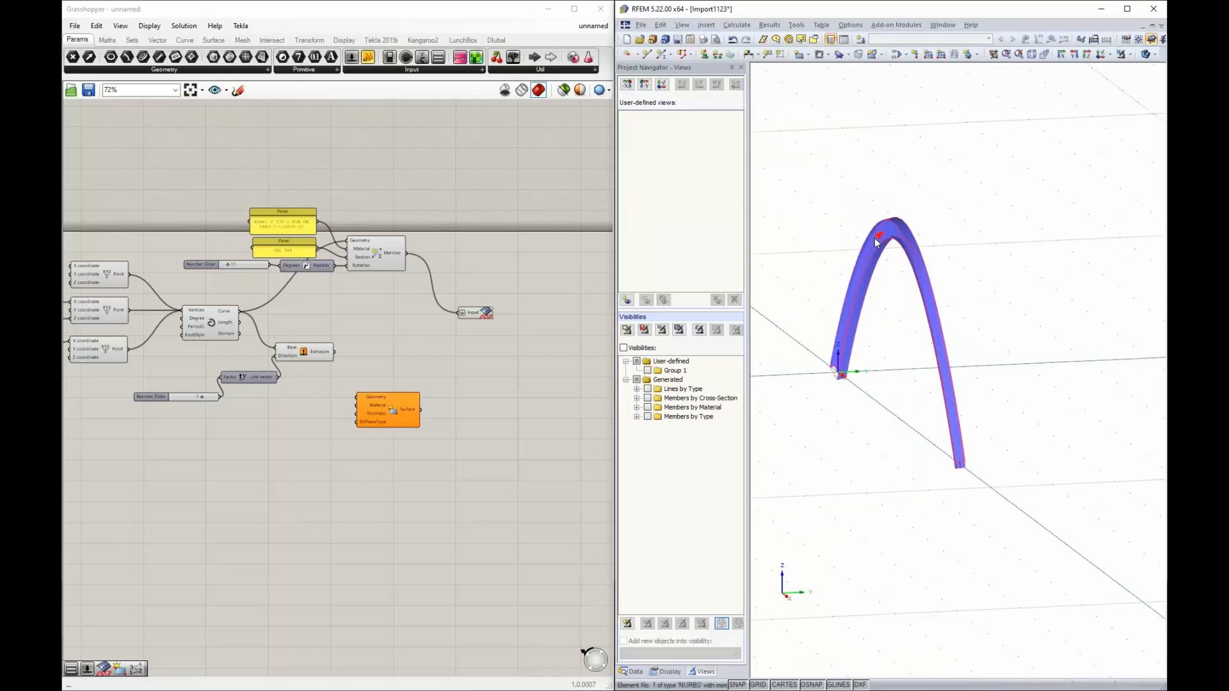
{"action": "double_click", "coordinate": [857, 396]}
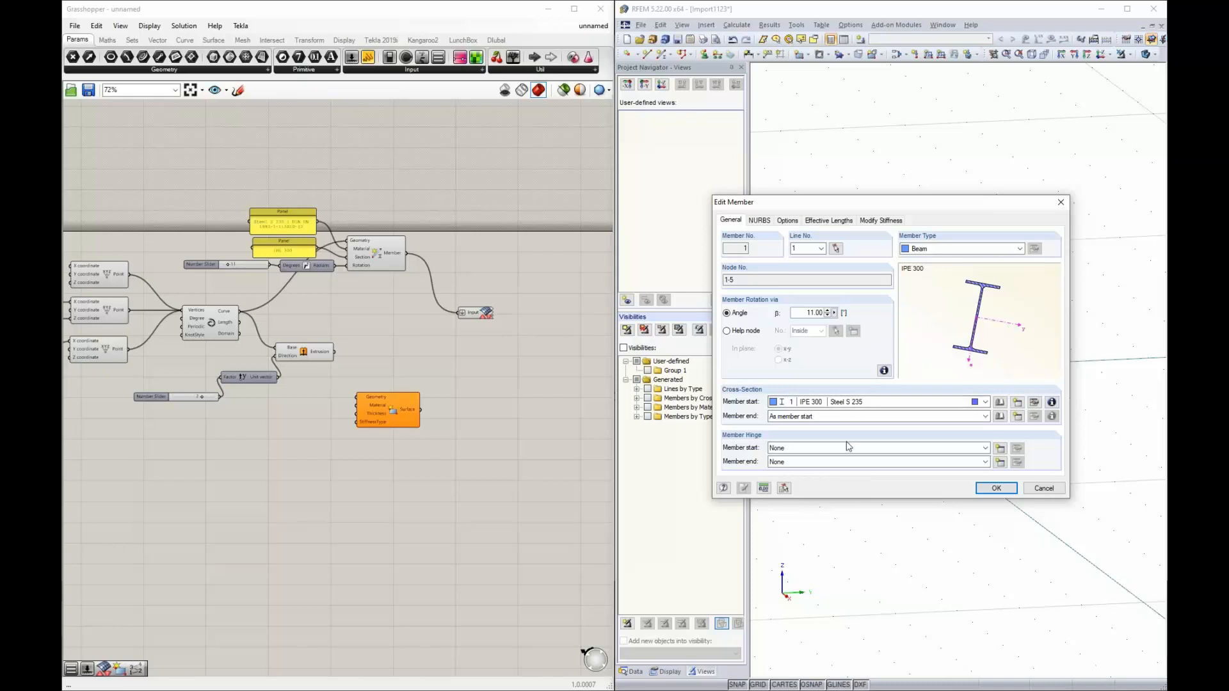
{"action": "double_click", "coordinate": [800, 312]}
{"action": "left_click", "coordinate": [1055, 489]}
{"action": "left_click", "coordinate": [997, 301]}
{"action": "scroll", "coordinate": [871, 177], "scroll_direction": "down", "scroll_amount": 2}
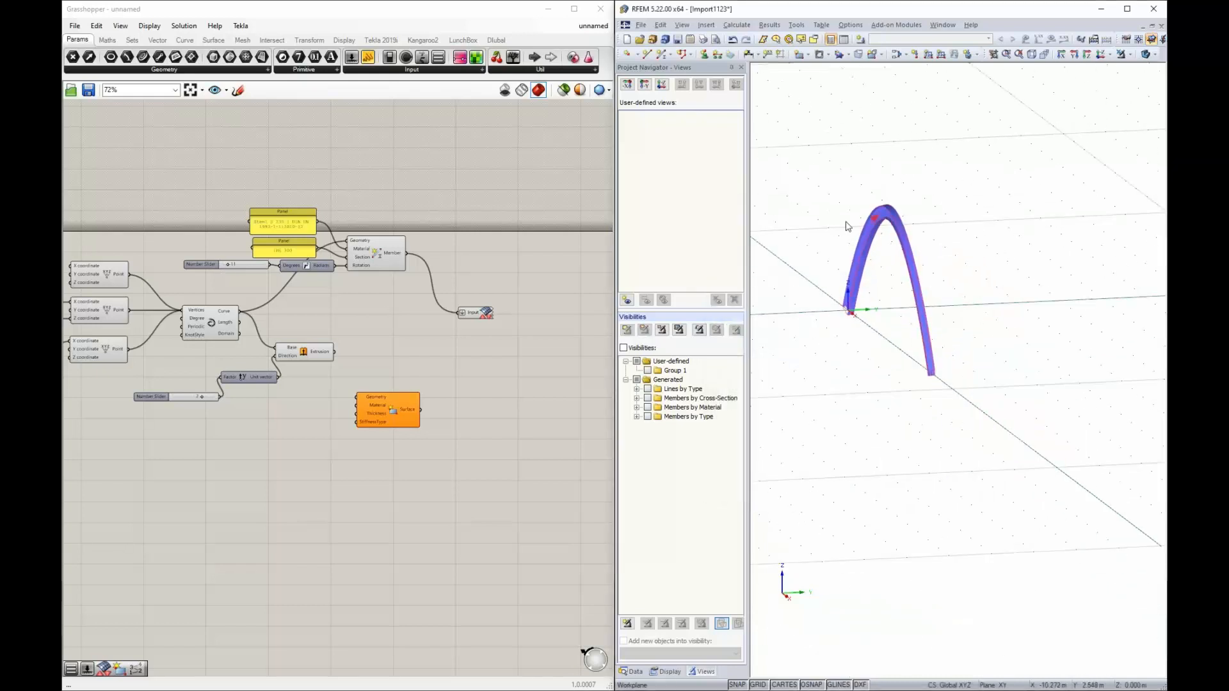
{"action": "middle_click_drag", "start_coordinate": [849, 225], "coordinate": [872, 293], "text": "ctrl"}
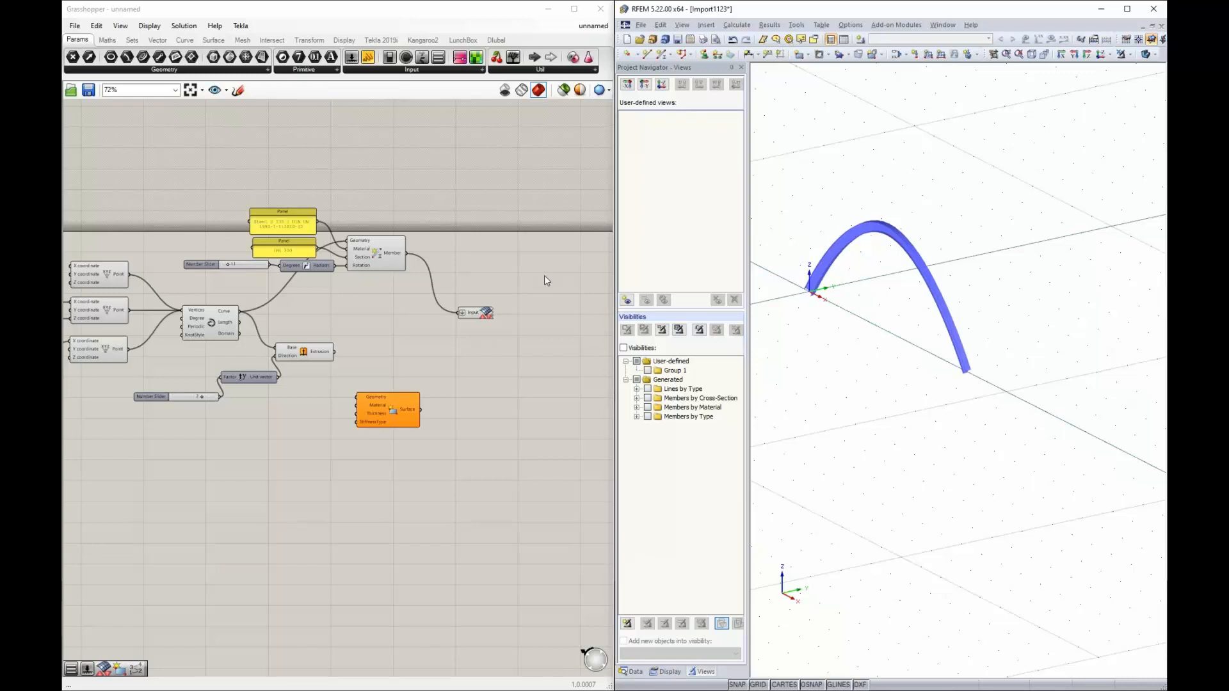
Connect the Extrusion output to the Surface component's Geometry input and move the Surface component slightly higher.
{"action": "mouse_move", "coordinate": [401, 393]}
{"action": "left_mouse_down"}
{"action": "mouse_move", "coordinate": [414, 366]}
{"action": "mouse_move", "coordinate": [401, 396]}
{"action": "left_mouse_up"}
{"action": "scroll", "coordinate": [304, 389], "scroll_direction": "up", "scroll_amount": 1}
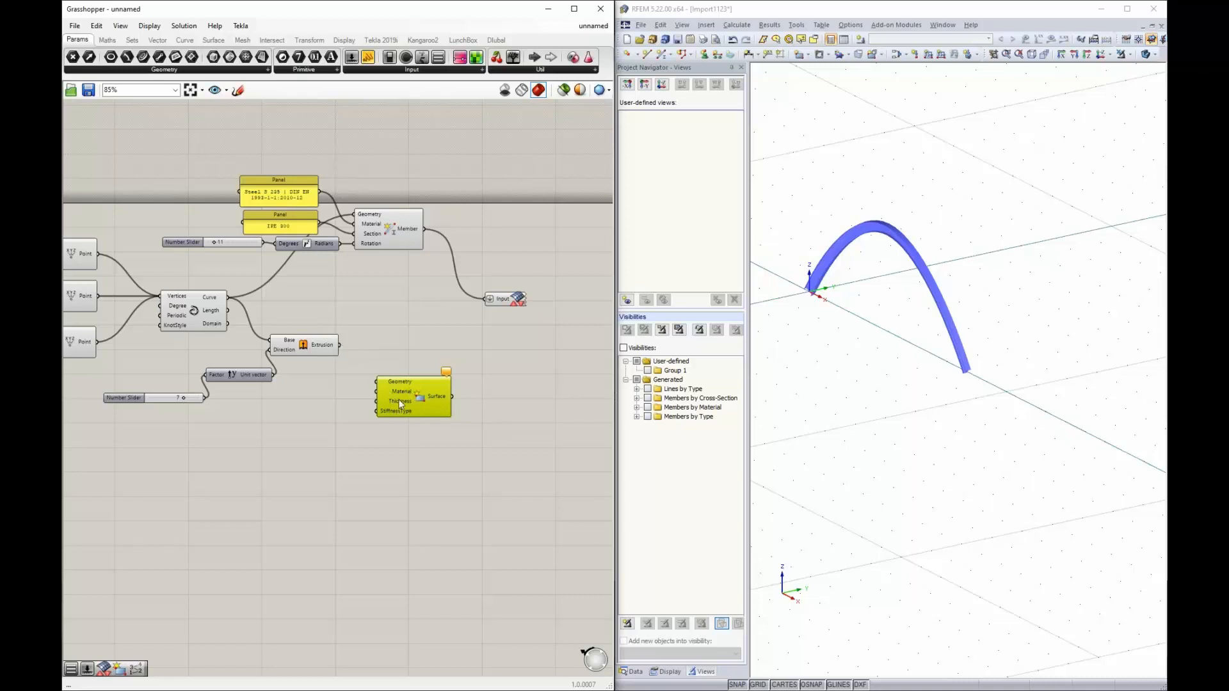
{"action": "left_click_drag", "start_coordinate": [339, 345], "coordinate": [377, 382]}
{"action": "left_click_drag", "start_coordinate": [403, 404], "coordinate": [408, 387]}
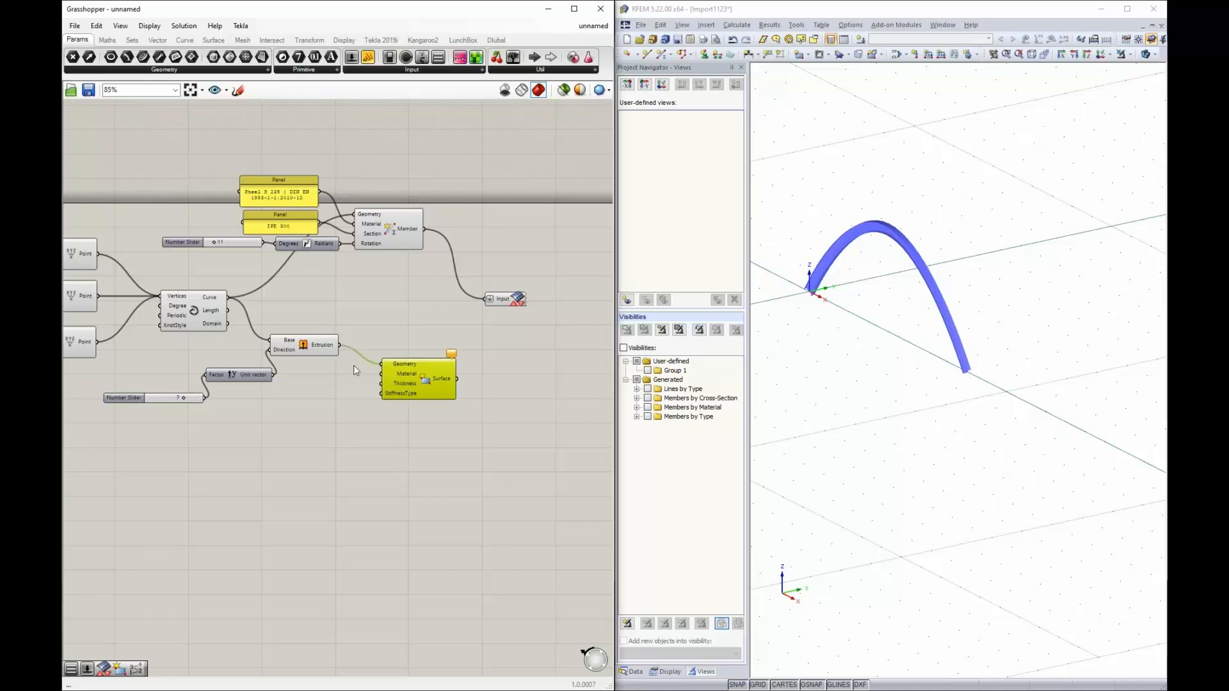
Connect the Steel S 235 material panel to the Surface component's Material input.
{"action": "scroll", "coordinate": [365, 382], "scroll_direction": "up", "scroll_amount": 3}
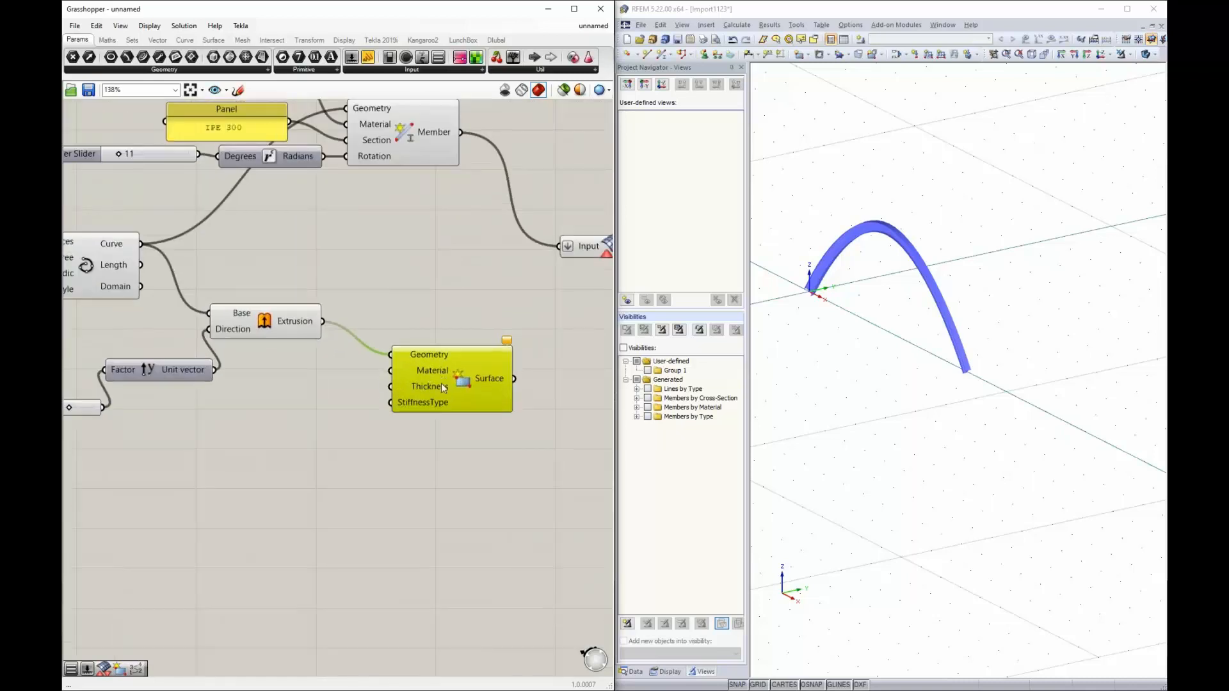
{"action": "left_click_drag", "start_coordinate": [440, 386], "coordinate": [439, 400]}
{"action": "scroll", "coordinate": [375, 426], "scroll_direction": "down", "scroll_amount": 1}
{"action": "scroll", "coordinate": [375, 429], "scroll_direction": "down", "scroll_amount": 1}
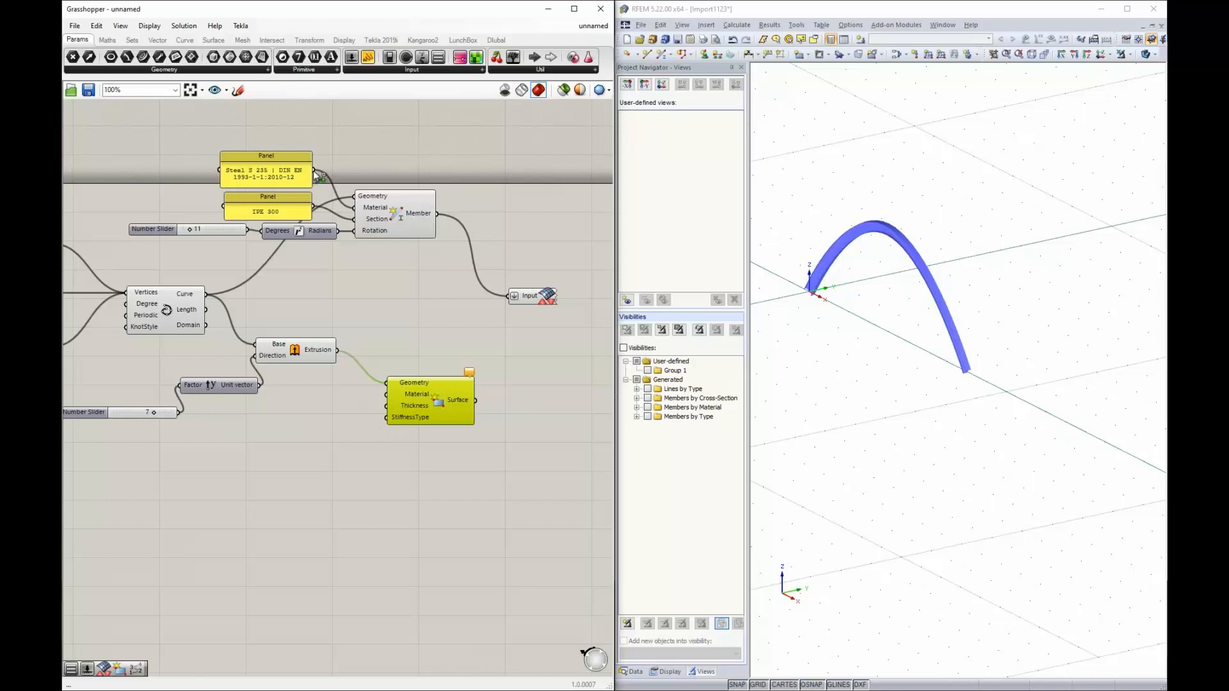
{"action": "left_click_drag", "start_coordinate": [315, 172], "coordinate": [382, 398]}
{"action": "left_click", "coordinate": [362, 433]}
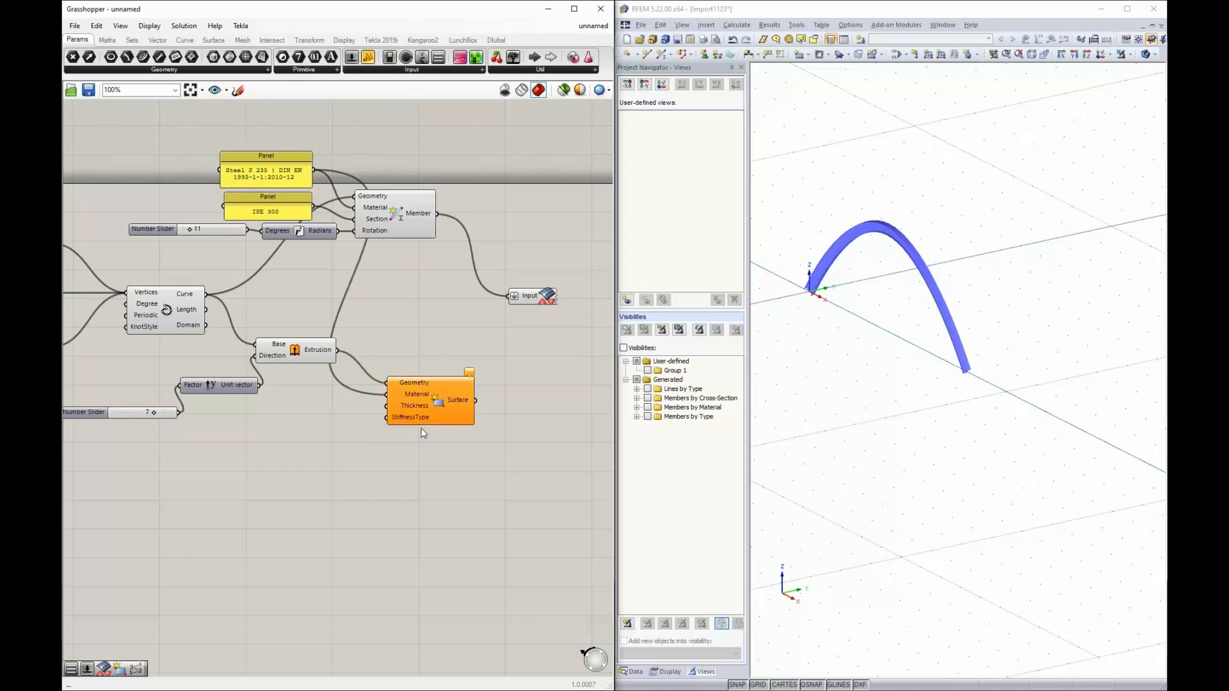
Add a number slider beside the Surface component for its thickness, switch it to floating point and set it to 0.220.
{"action": "double_click", "coordinate": [276, 450]}
{"action": "type", "text": "1"}
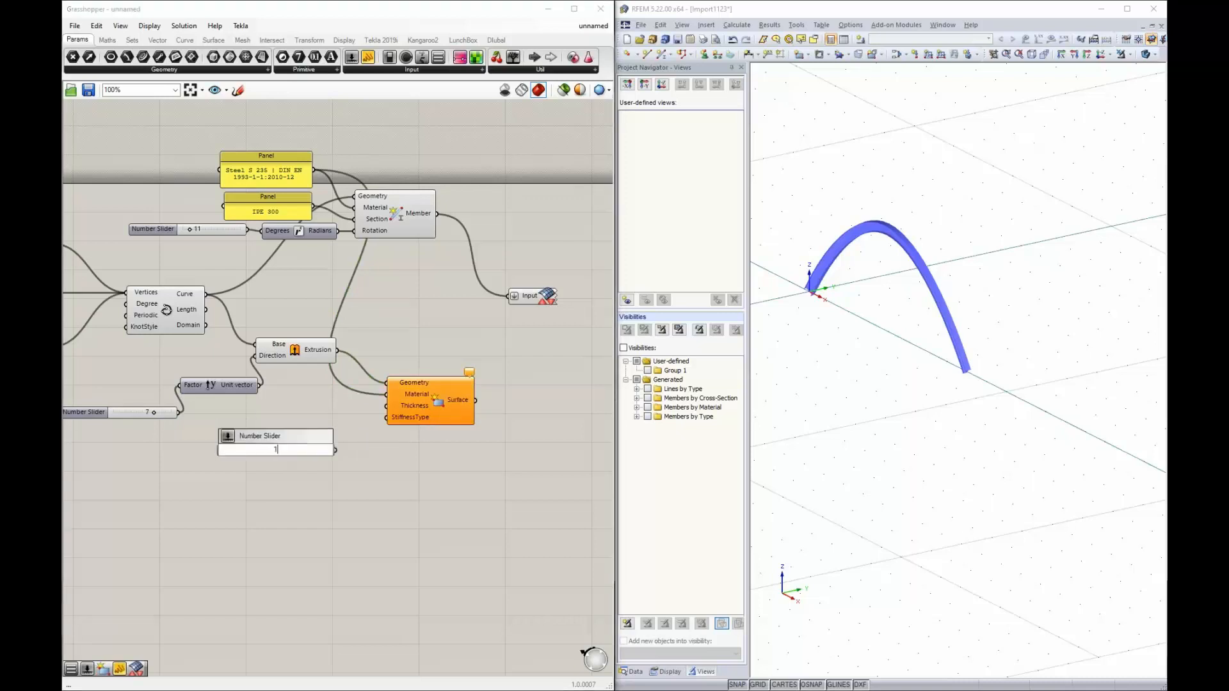
{"action": "key", "text": "Return"}
{"action": "left_click_drag", "start_coordinate": [276, 451], "coordinate": [280, 432]}
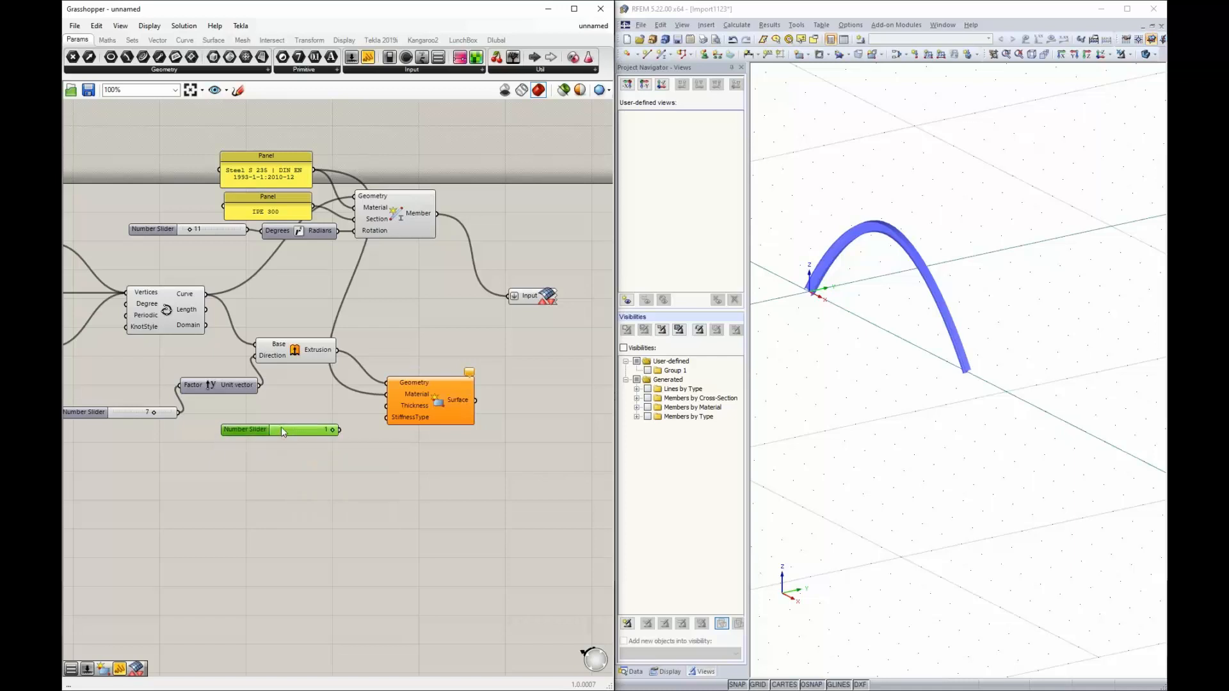
{"action": "right_click", "coordinate": [282, 428]}
{"action": "mouse_move", "coordinate": [389, 466]}
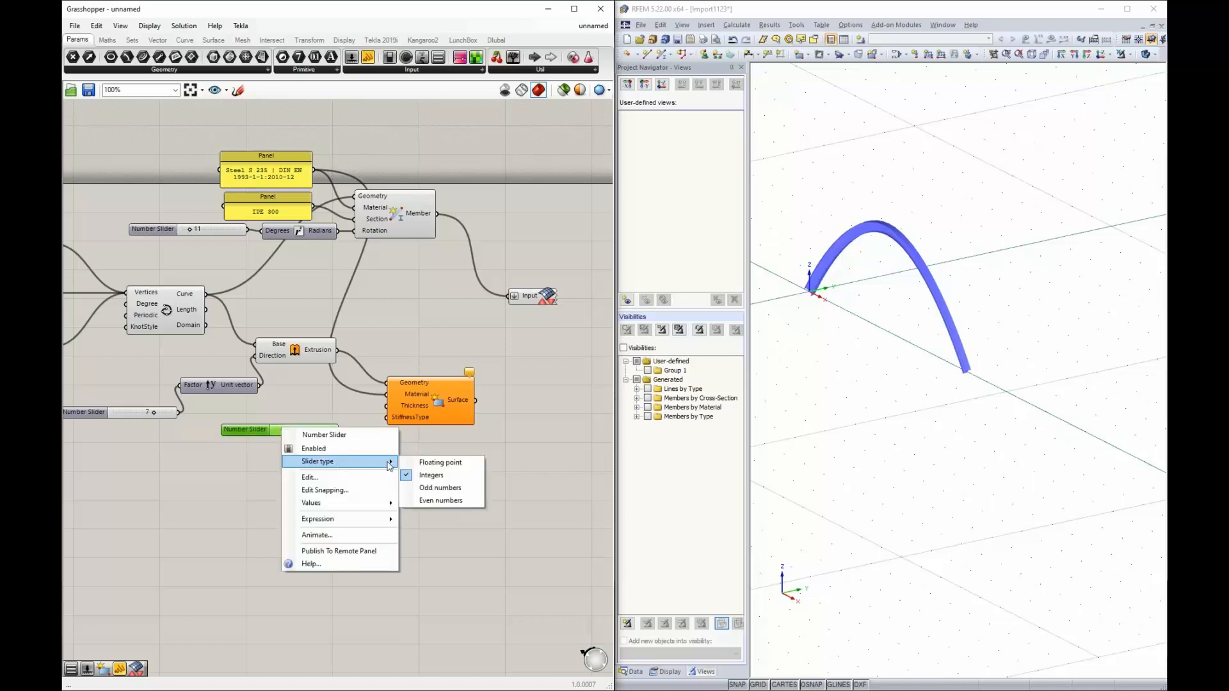
{"action": "left_click", "coordinate": [426, 466]}
{"action": "left_click_drag", "start_coordinate": [245, 425], "coordinate": [255, 416]}
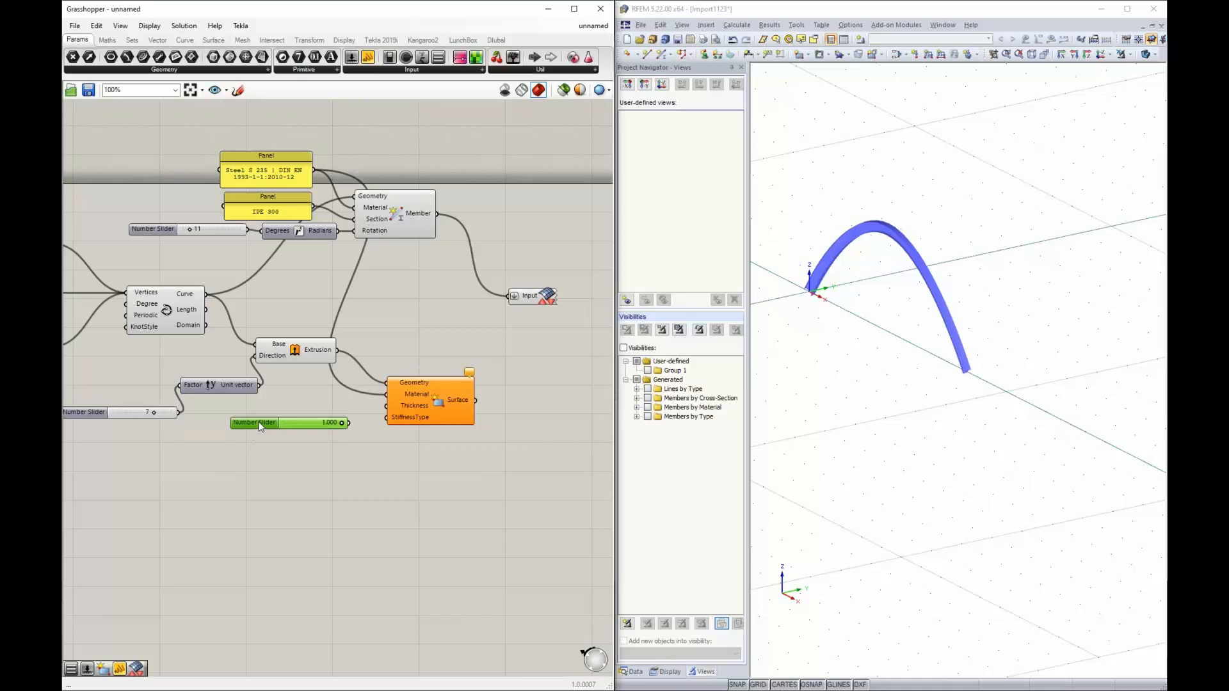
{"action": "left_click_drag", "start_coordinate": [341, 426], "coordinate": [301, 426]}
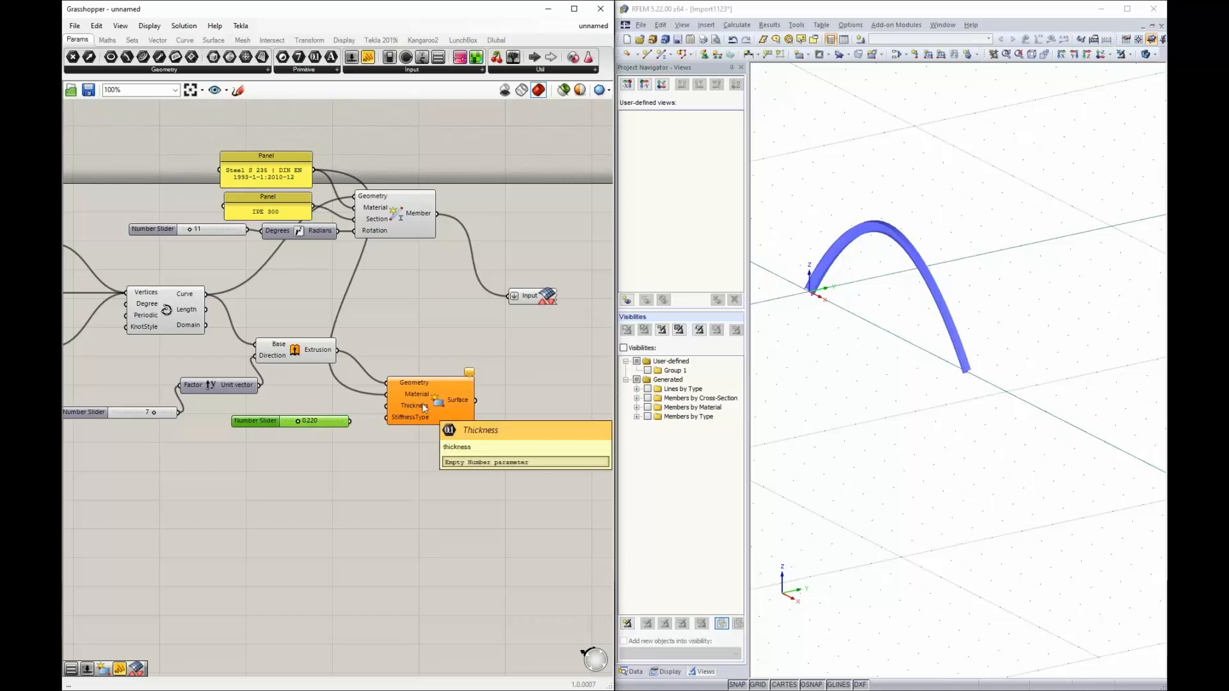
Connect the 0.220 slider to the Surface component's Thickness input and align the slider with that input.
{"action": "left_click_drag", "start_coordinate": [264, 425], "coordinate": [255, 424]}
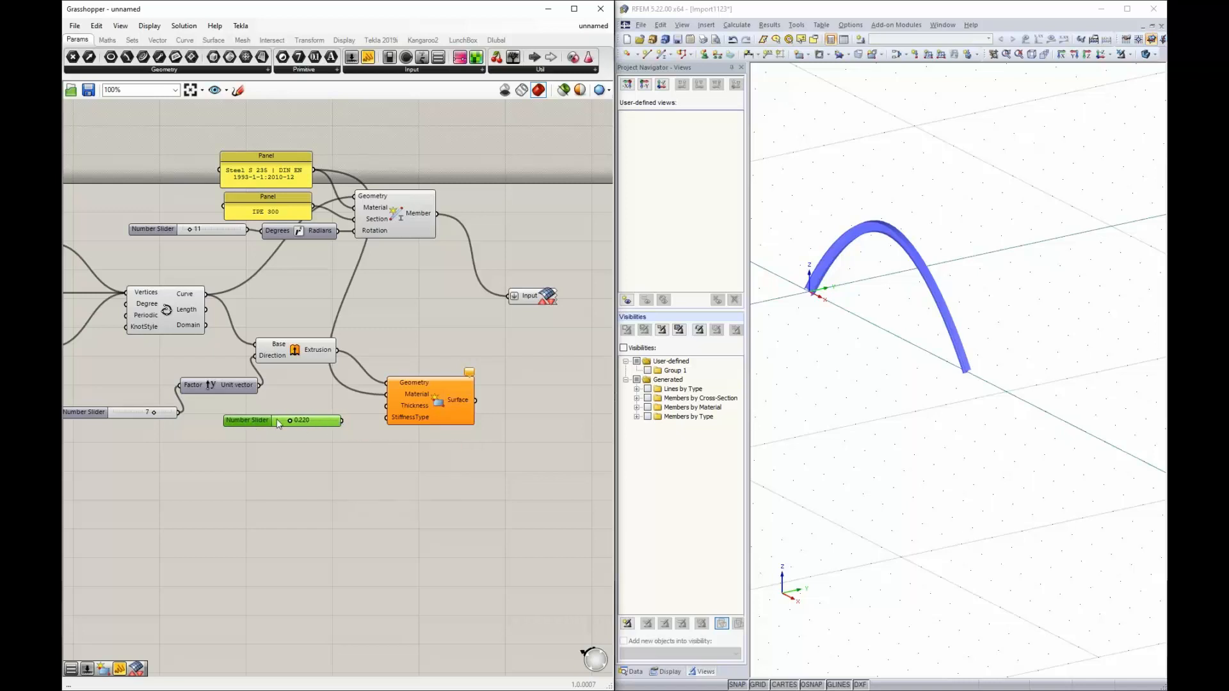
{"action": "left_click_drag", "start_coordinate": [344, 419], "coordinate": [386, 405]}
{"action": "left_click_drag", "start_coordinate": [252, 425], "coordinate": [274, 411]}
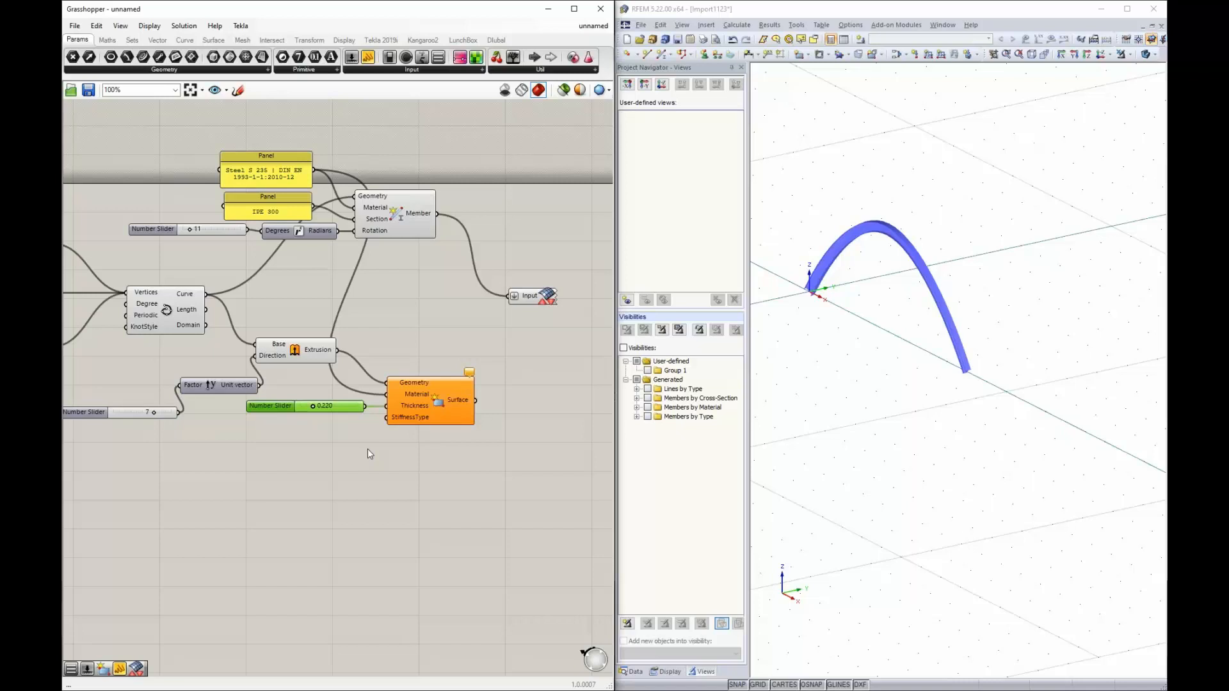
{"action": "left_click", "coordinate": [323, 350]}
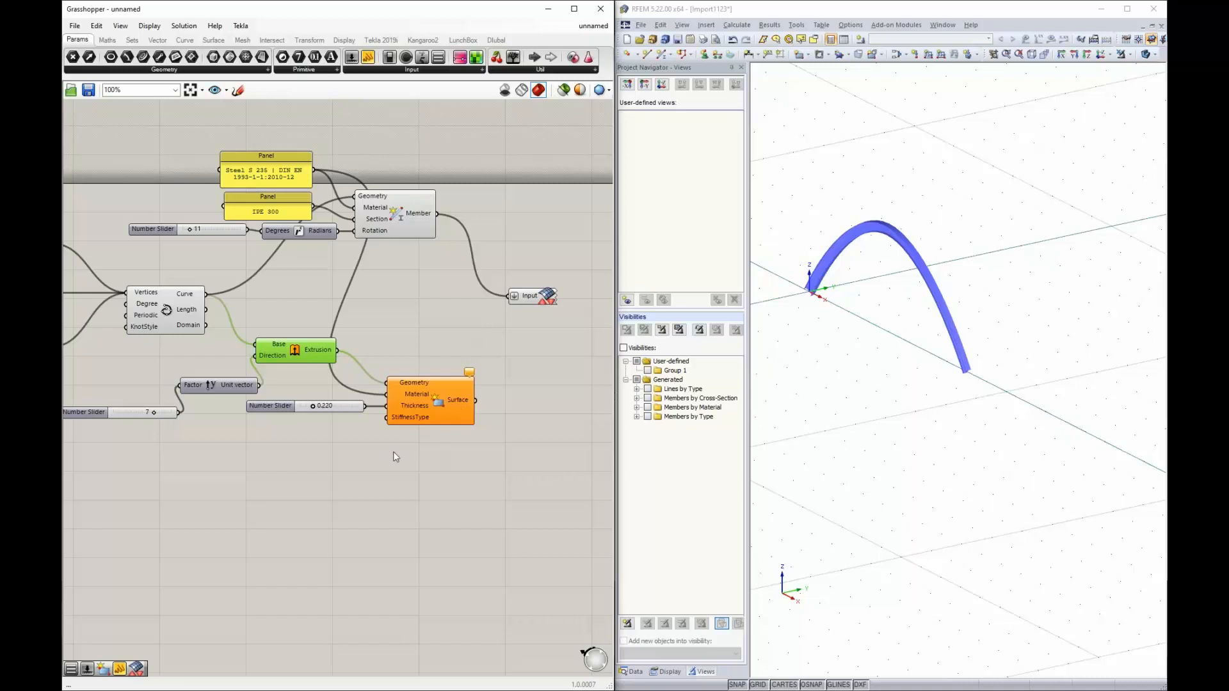
Add a Value List below the 0.220 slider and connect it to the Surface component's StiffnessType input.
{"action": "double_click", "coordinate": [290, 432]}
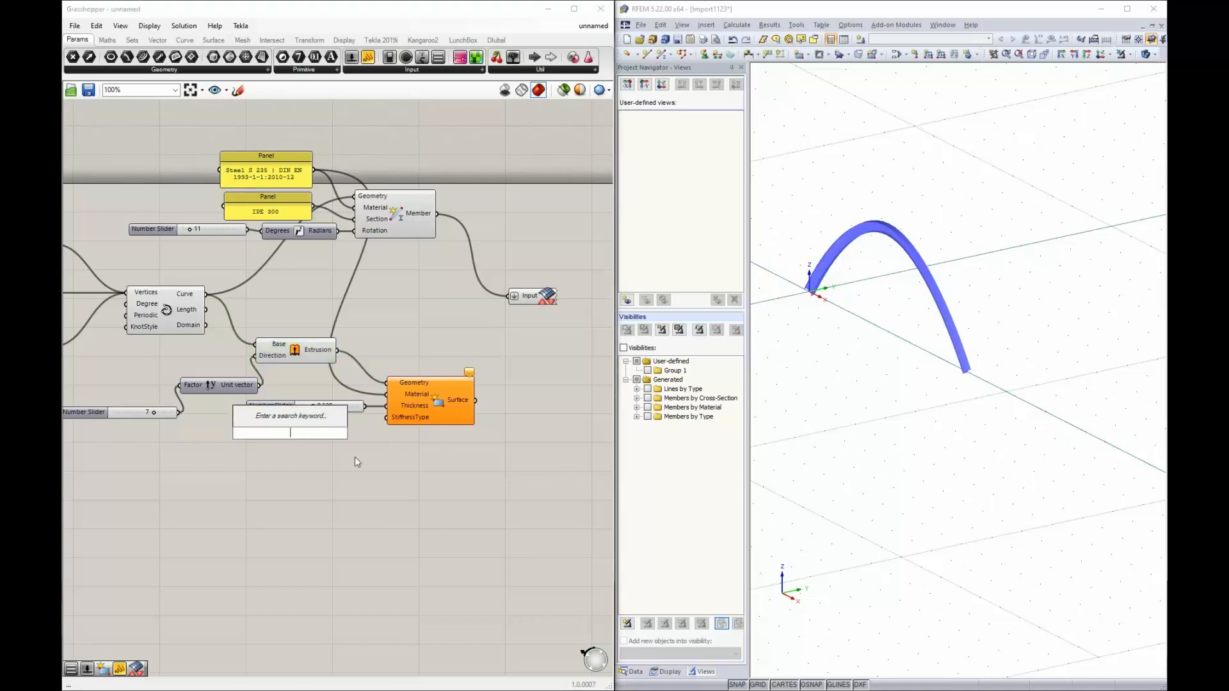
{"action": "left_click", "coordinate": [345, 492]}
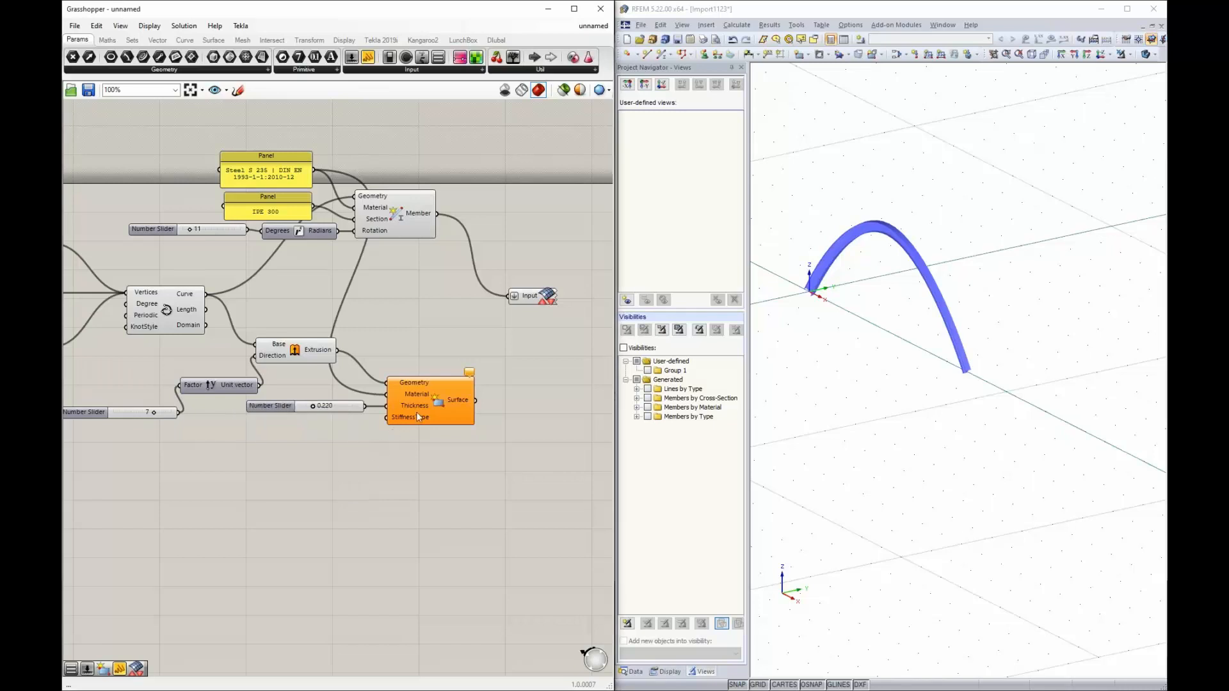
{"action": "double_click", "coordinate": [310, 444]}
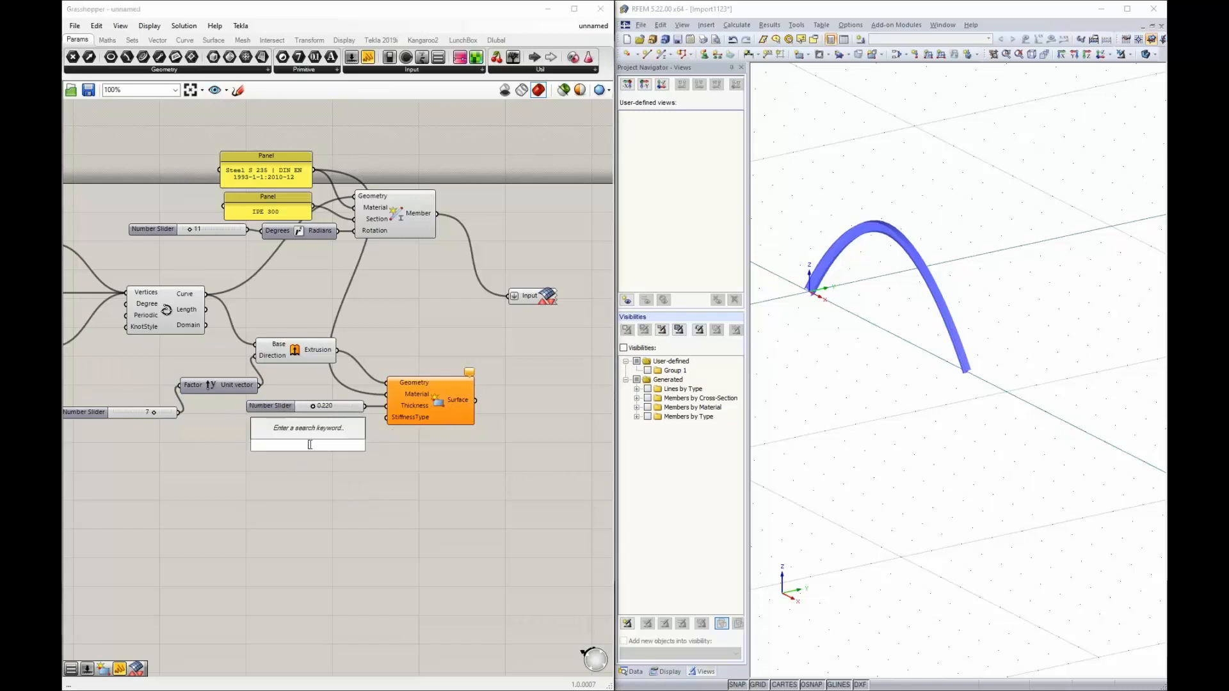
{"action": "type", "text": "val"}
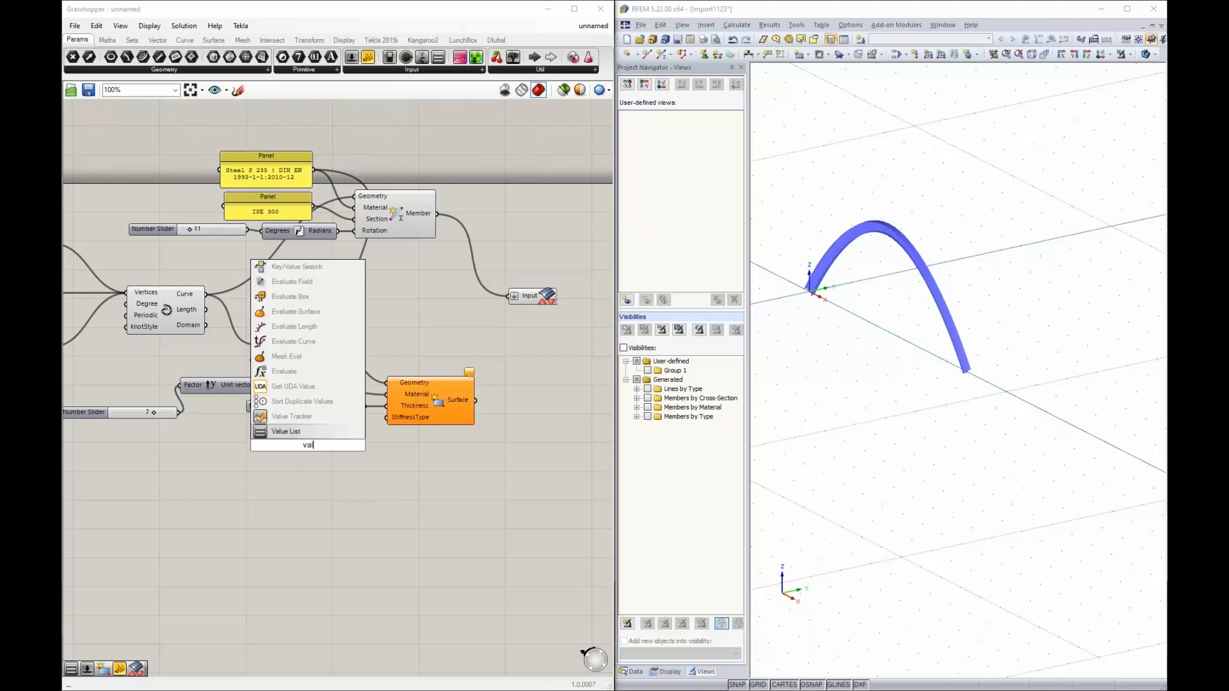
{"action": "key", "text": "Return"}
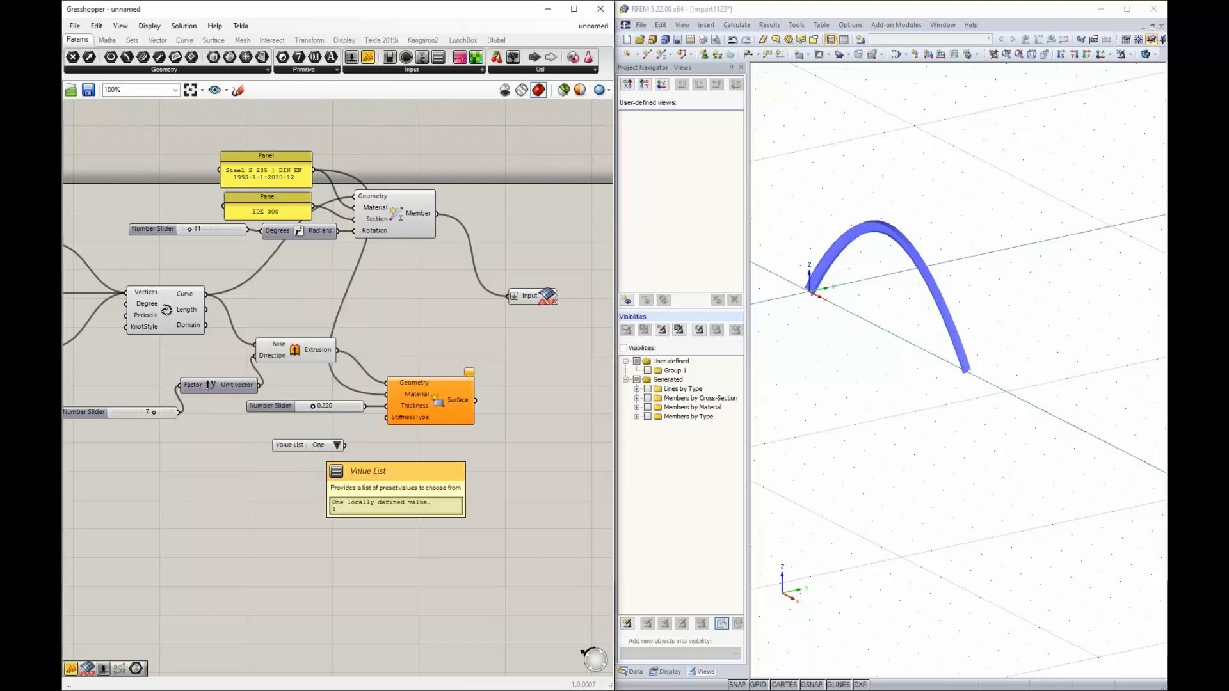
{"action": "left_click_drag", "start_coordinate": [344, 445], "coordinate": [387, 416]}
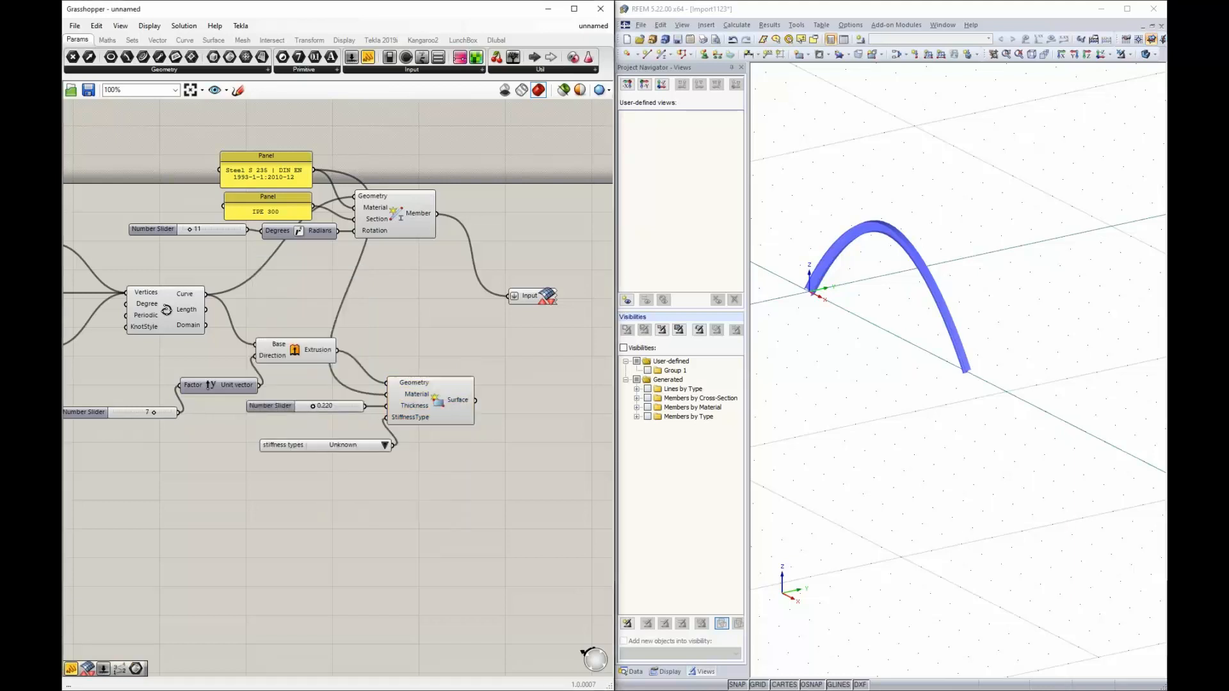
Set the stiffness types list to Standard and place it directly beneath the thickness slider.
{"action": "left_click", "coordinate": [386, 446]}
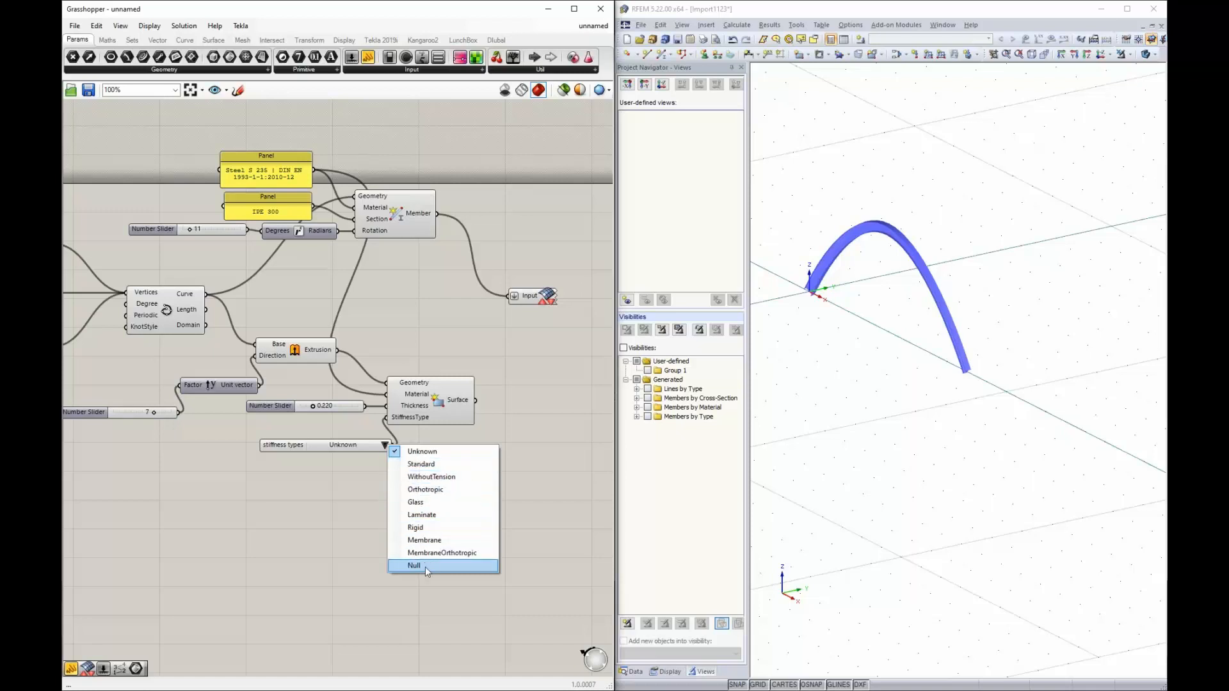
{"action": "left_click", "coordinate": [421, 464]}
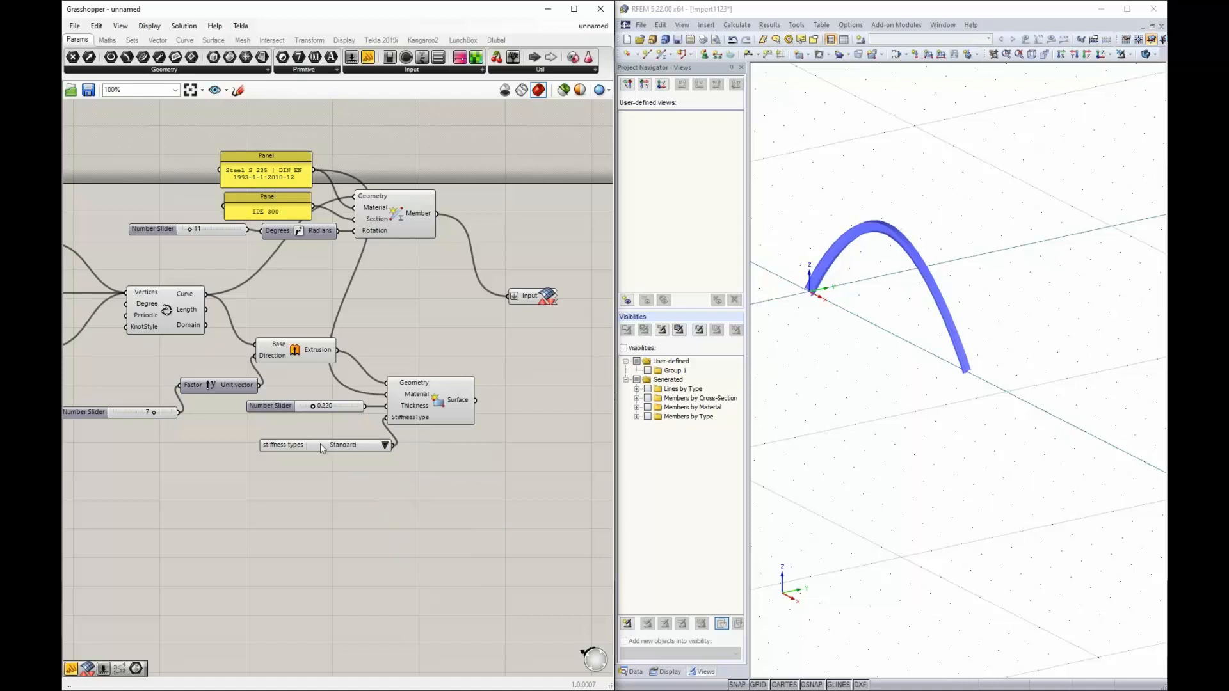
{"action": "left_click_drag", "start_coordinate": [320, 446], "coordinate": [304, 425]}
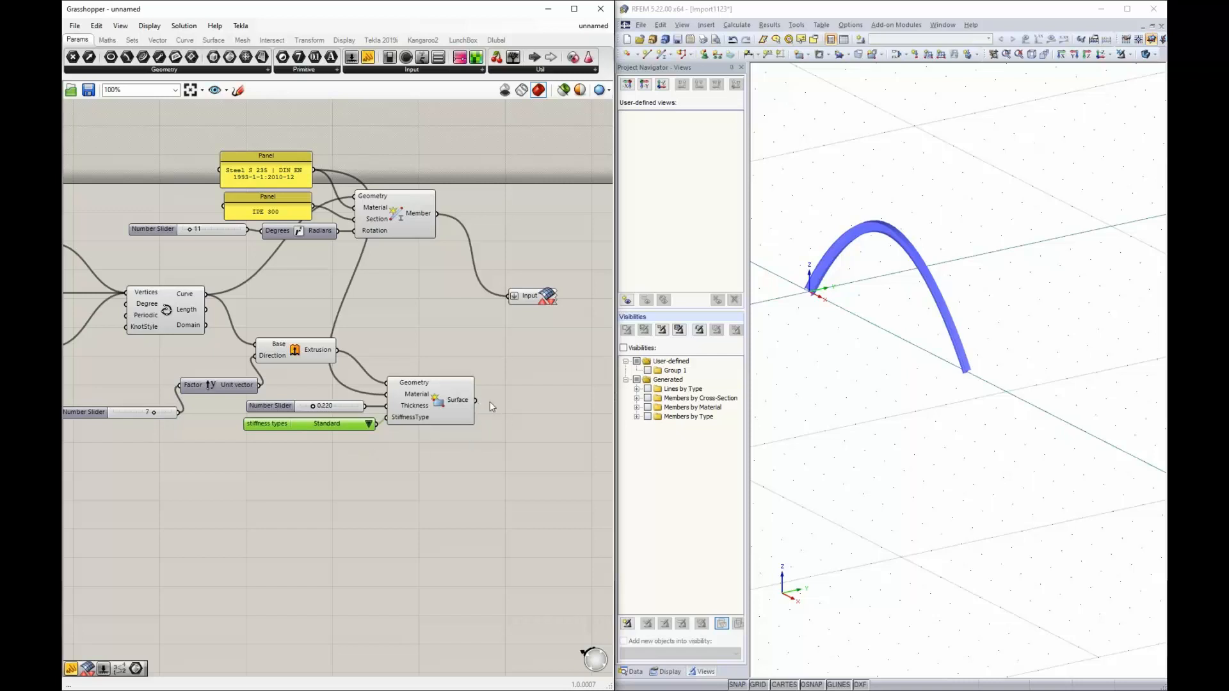
Connect the Surface output to the RFEM 5 COM component's Input alongside the Member wire, and shift that component slightly away from its sources.
{"action": "left_click_drag", "start_coordinate": [476, 400], "coordinate": [506, 298]}
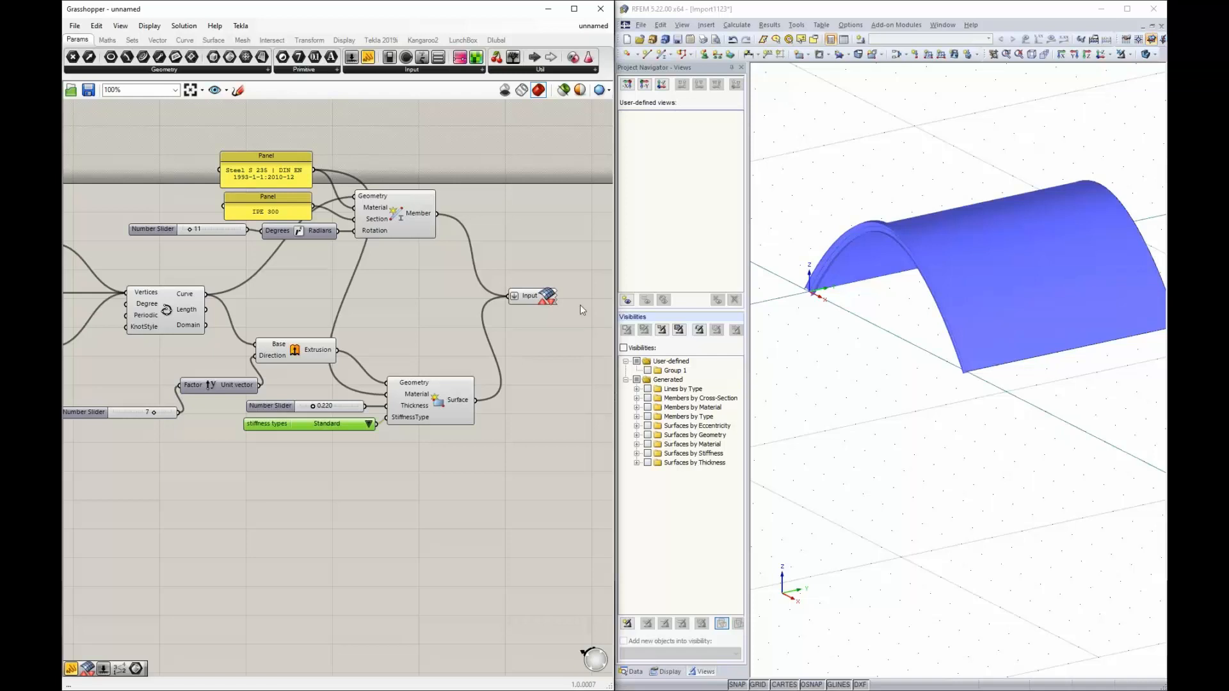
{"action": "left_click_drag", "start_coordinate": [535, 295], "coordinate": [544, 294]}
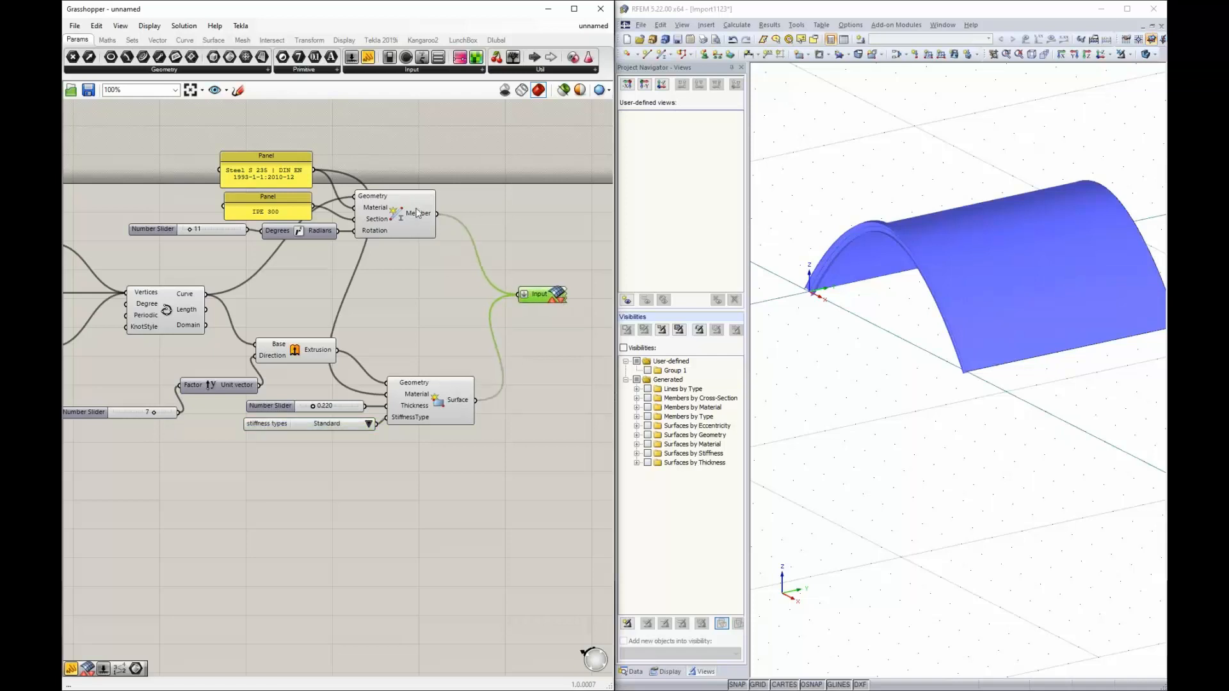
{"action": "left_click_drag", "start_coordinate": [528, 298], "coordinate": [539, 308]}
Switch to RFEM, check the transferred surface's material, thickness and stiffness in its properties without changing anything, and examine the model from several angles.
{"action": "scroll", "coordinate": [857, 313], "scroll_direction": "down", "scroll_amount": 3}
{"action": "middle_click_drag", "start_coordinate": [850, 342], "coordinate": [879, 383]}
{"action": "scroll", "coordinate": [855, 336], "scroll_direction": "up", "scroll_amount": 4}
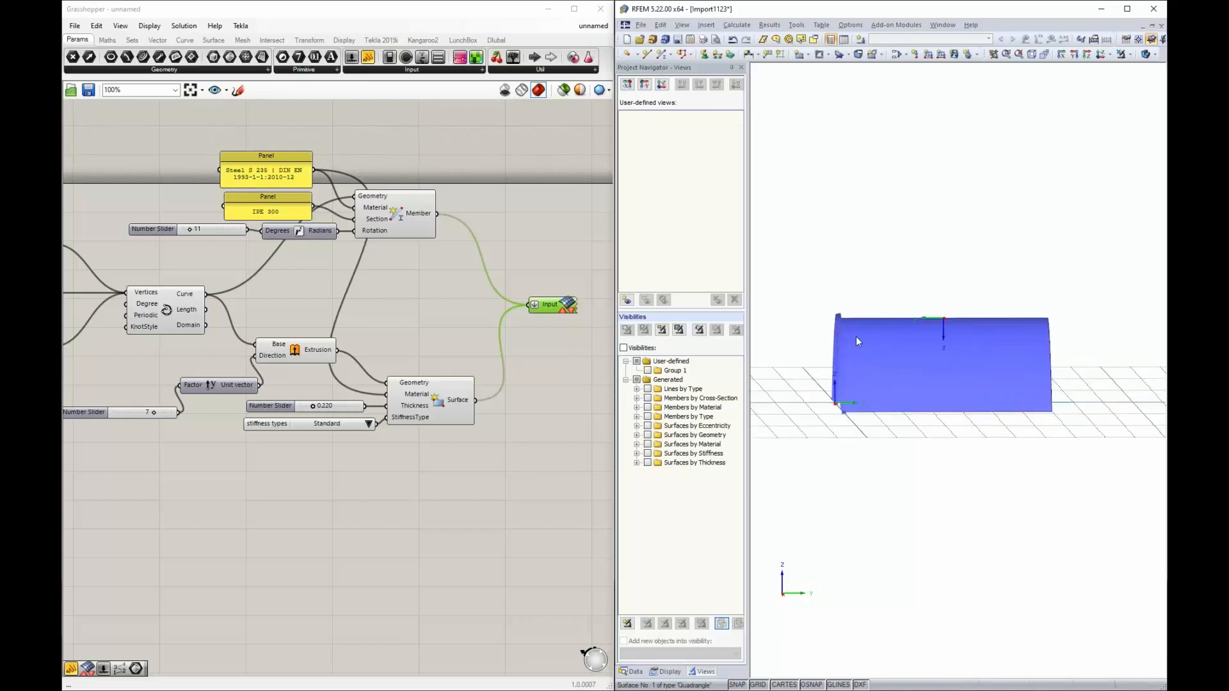
{"action": "double_click", "coordinate": [922, 350]}
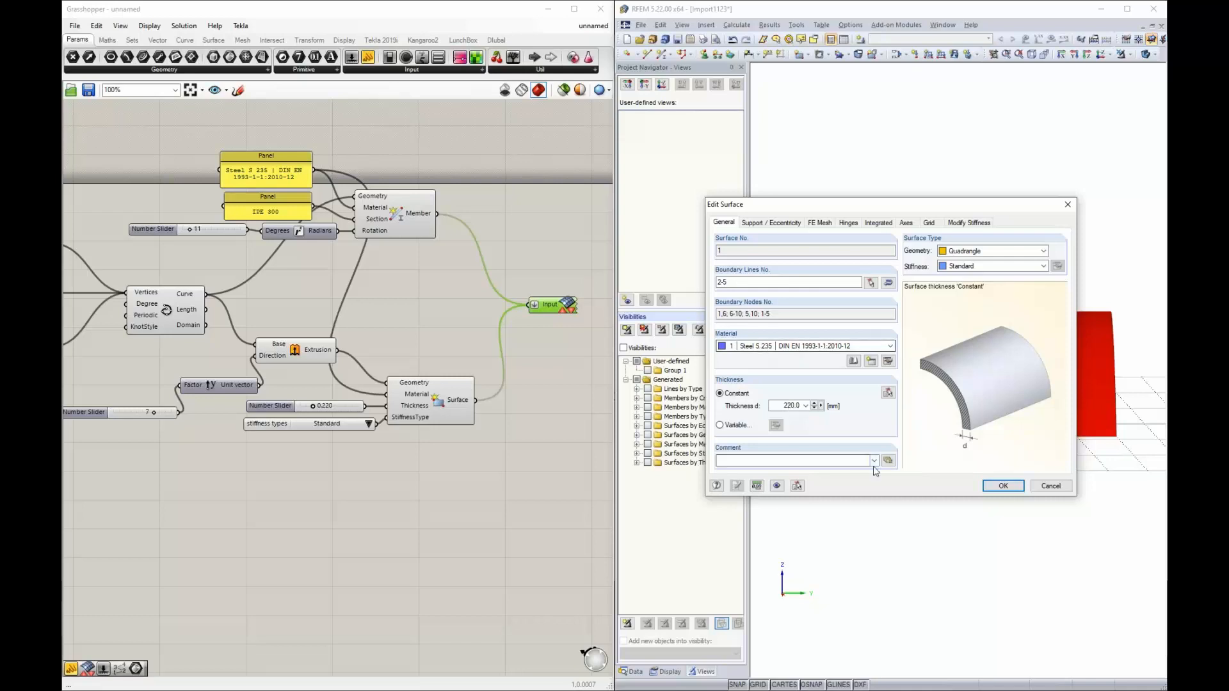
{"action": "left_click", "coordinate": [960, 266]}
{"action": "left_click", "coordinate": [1065, 485]}
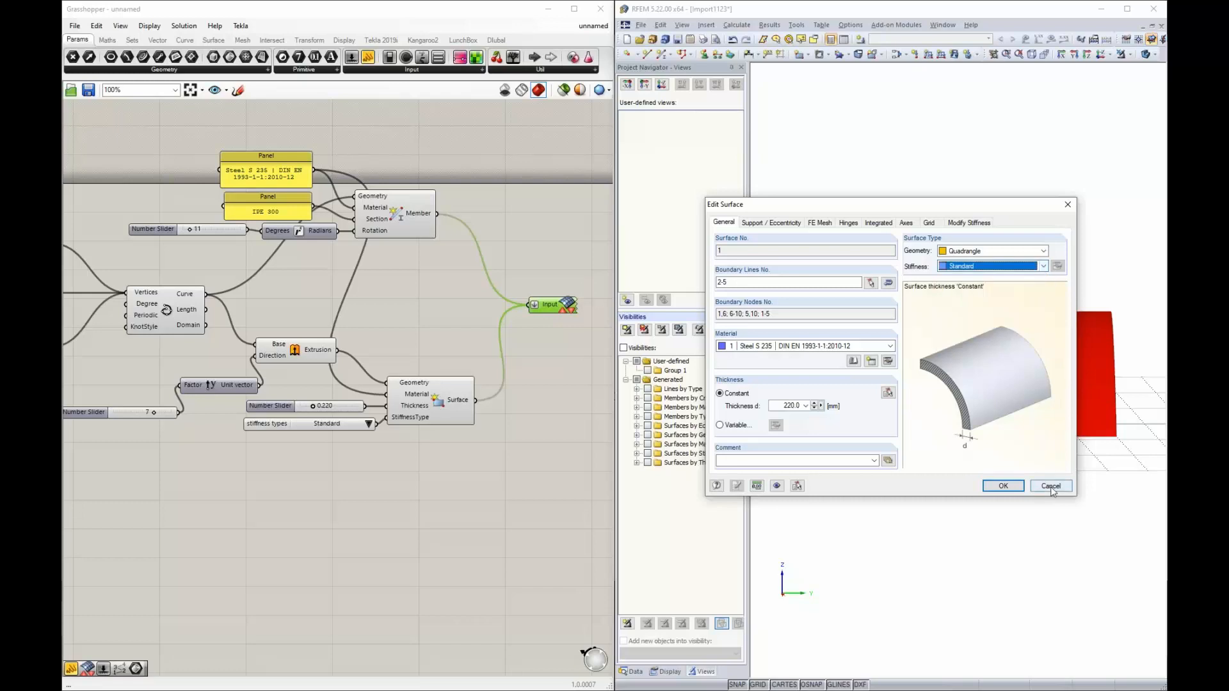
{"action": "left_click", "coordinate": [1052, 489]}
{"action": "left_click", "coordinate": [839, 228]}
{"action": "middle_click_drag", "start_coordinate": [839, 229], "coordinate": [916, 239], "text": "ctrl"}
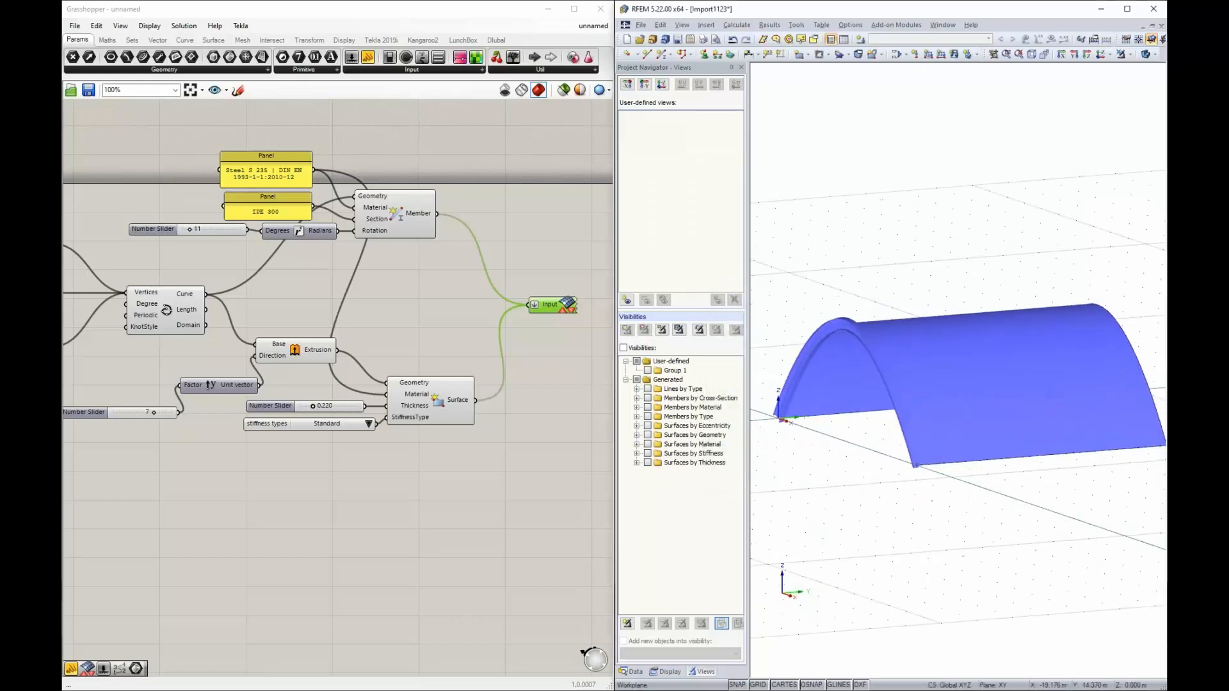
{"action": "scroll", "coordinate": [807, 330], "scroll_direction": "up", "scroll_amount": 3}
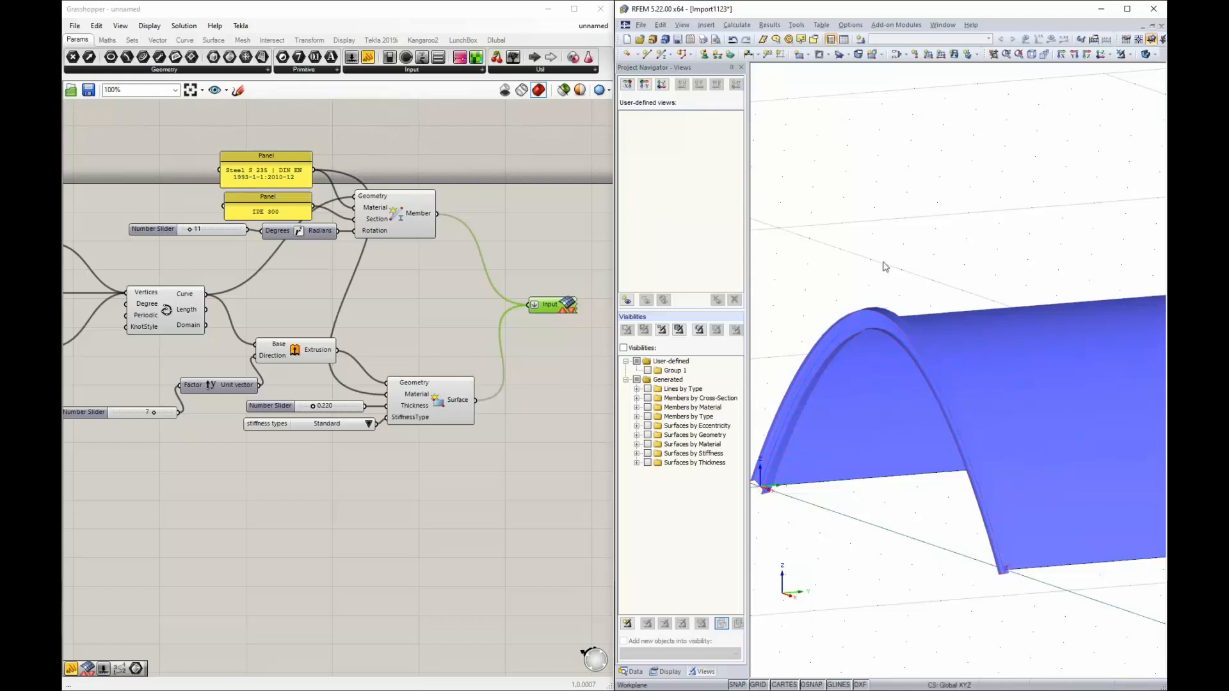
{"action": "scroll", "coordinate": [911, 228], "scroll_direction": "down", "scroll_amount": 2}
{"action": "middle_click_drag", "start_coordinate": [910, 229], "coordinate": [906, 266], "text": "ctrl"}
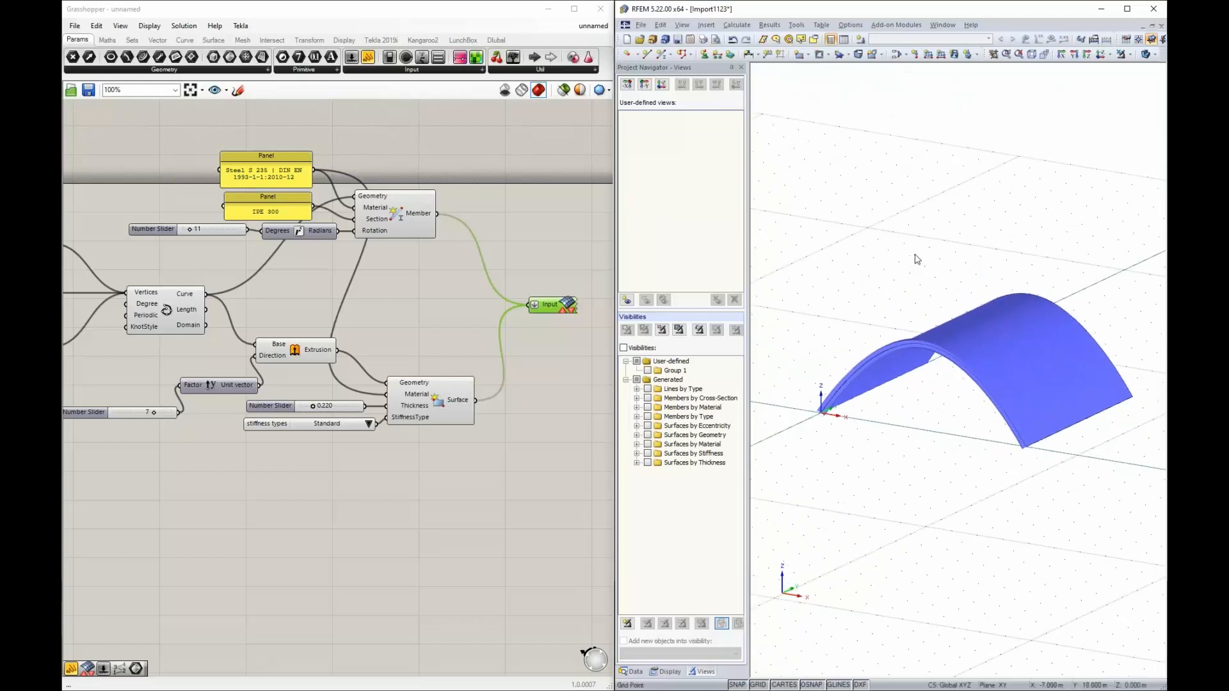
Switch to Grasshopper and set the two arch coordinate sliders, the upper one to 3 and the lower one to 4.
{"action": "scroll", "coordinate": [578, 299], "scroll_direction": "down", "scroll_amount": 4}
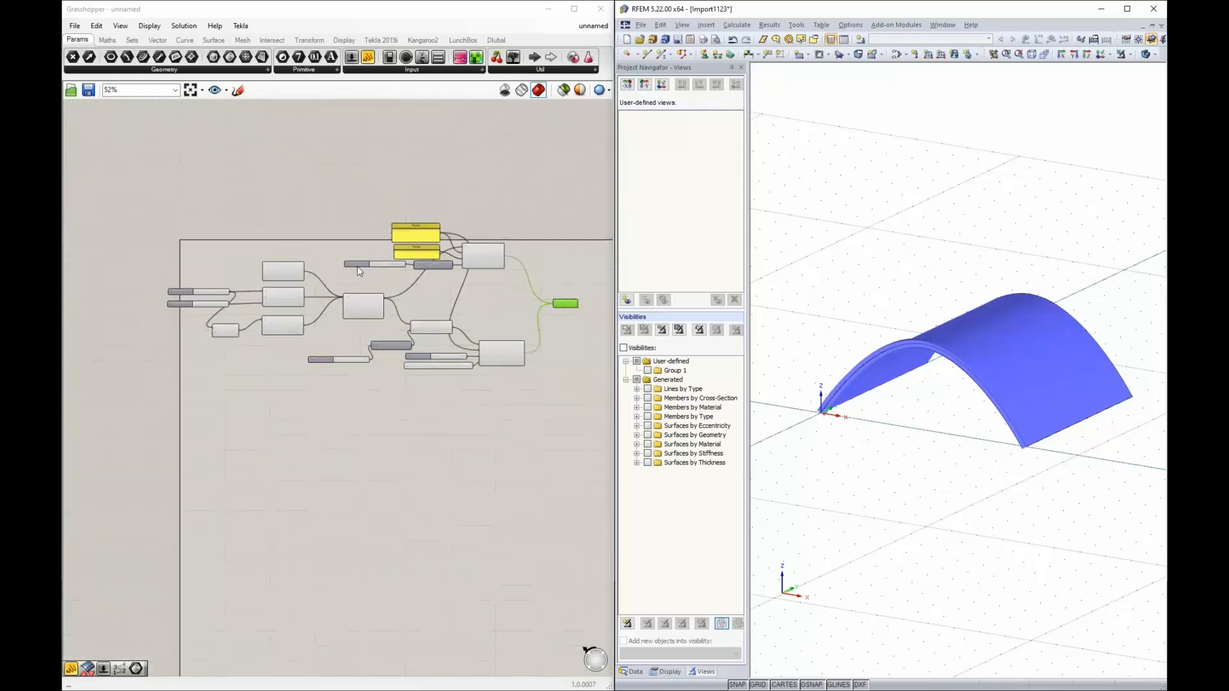
{"action": "scroll", "coordinate": [176, 268], "scroll_direction": "up", "scroll_amount": 6}
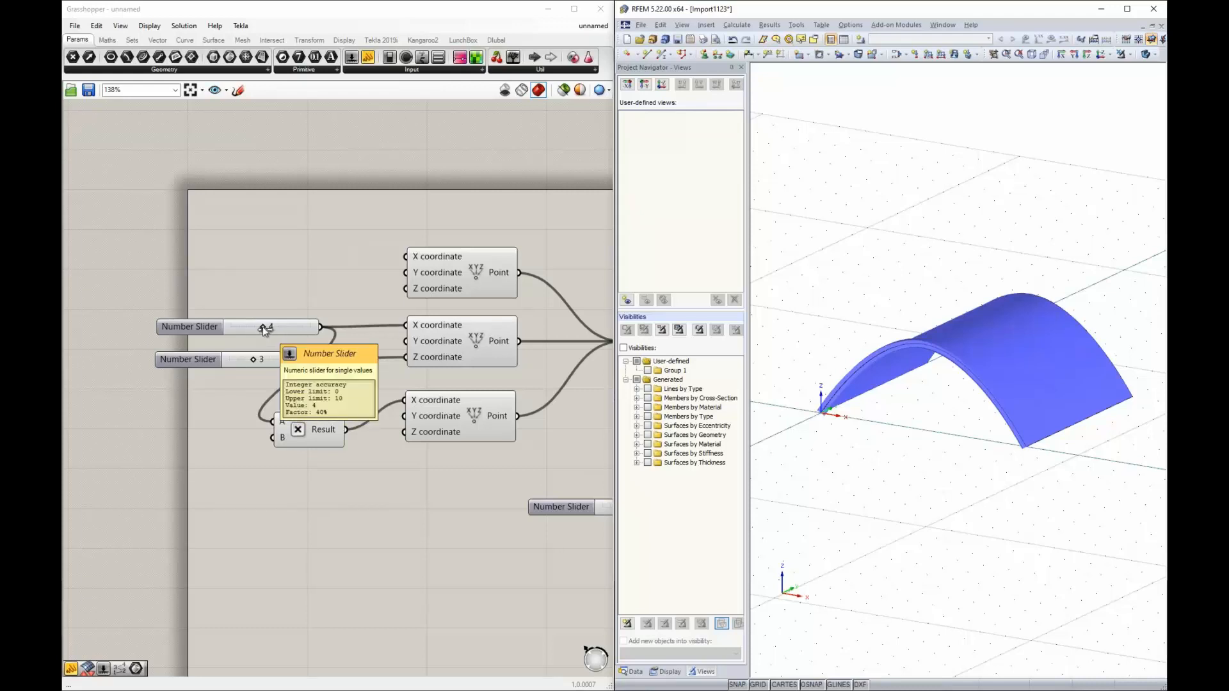
{"action": "left_click_drag", "start_coordinate": [265, 329], "coordinate": [263, 362]}
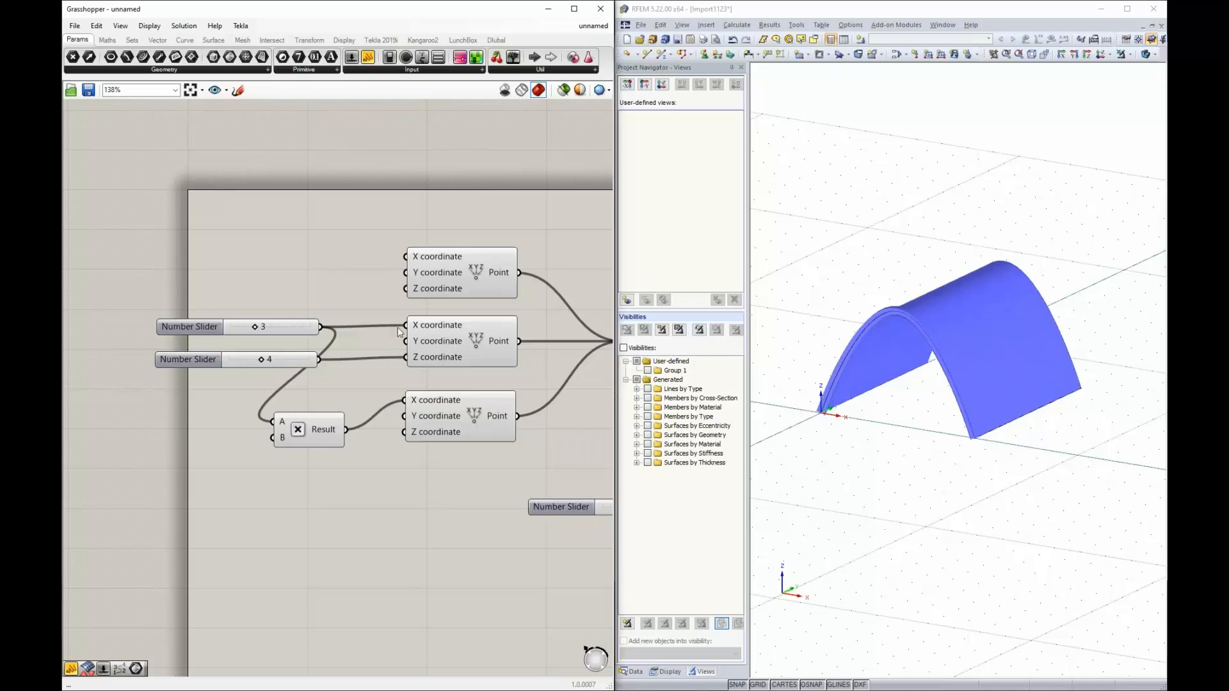
Set the member rotation slider feeding the Degrees to Radians conversion to 2.
{"action": "scroll", "coordinate": [256, 334], "scroll_direction": "down", "scroll_amount": 4}
{"action": "scroll", "coordinate": [458, 291], "scroll_direction": "up", "scroll_amount": 4}
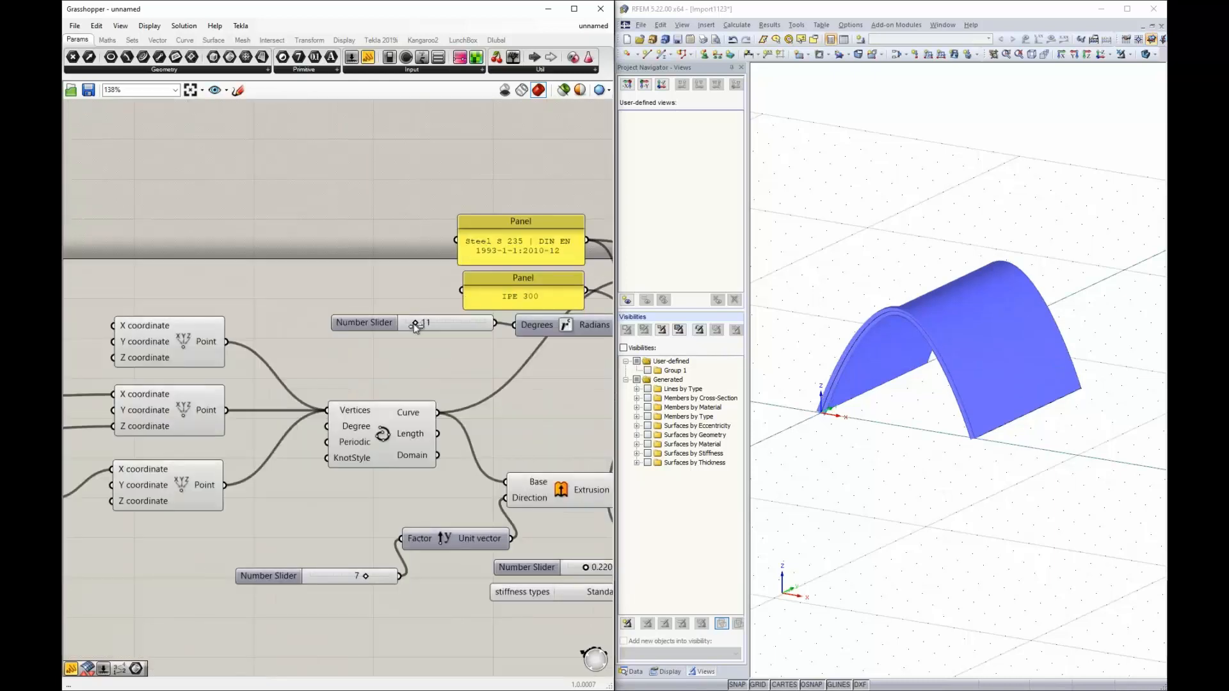
{"action": "left_click_drag", "start_coordinate": [416, 326], "coordinate": [406, 326]}
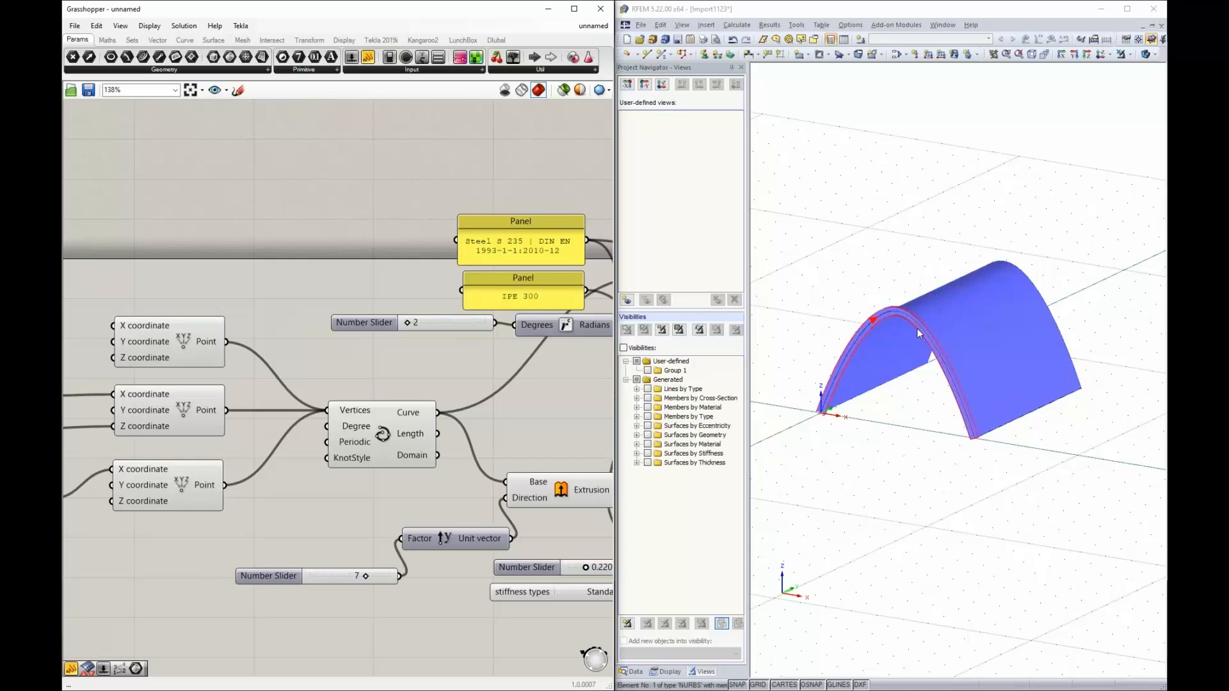
In RFEM, check the arch member's rotation angle in its properties and close them.
{"action": "double_click", "coordinate": [830, 414]}
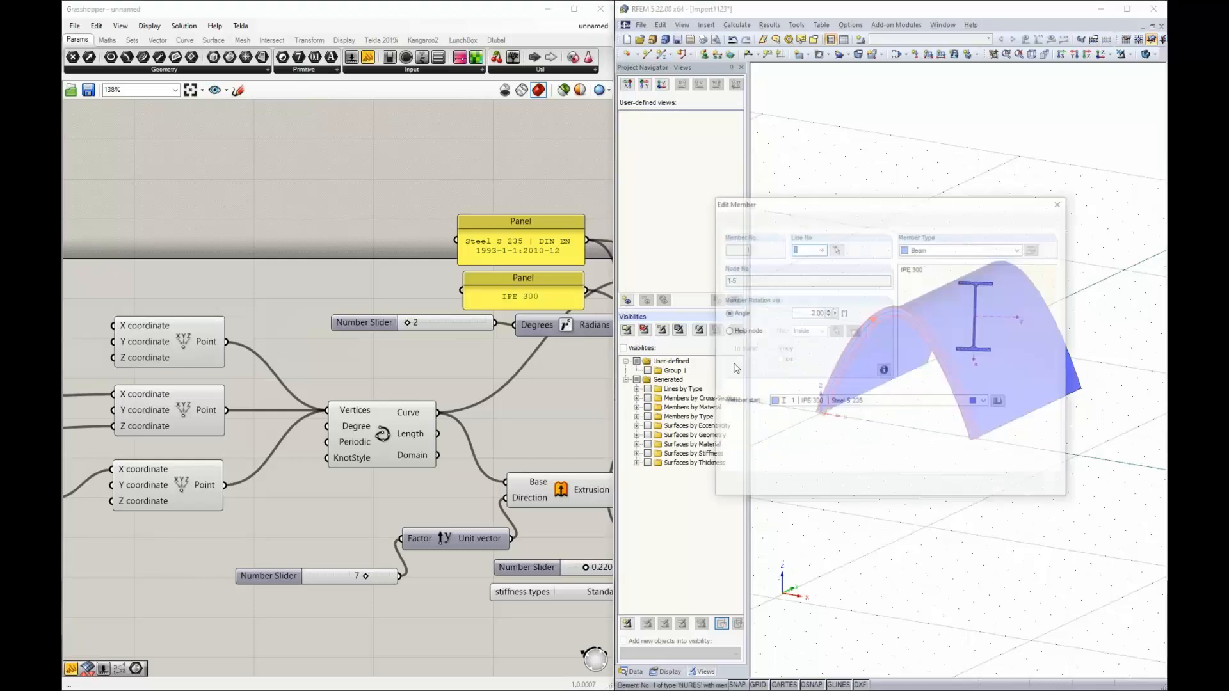
{"action": "double_click", "coordinate": [814, 312]}
{"action": "left_click", "coordinate": [996, 488]}
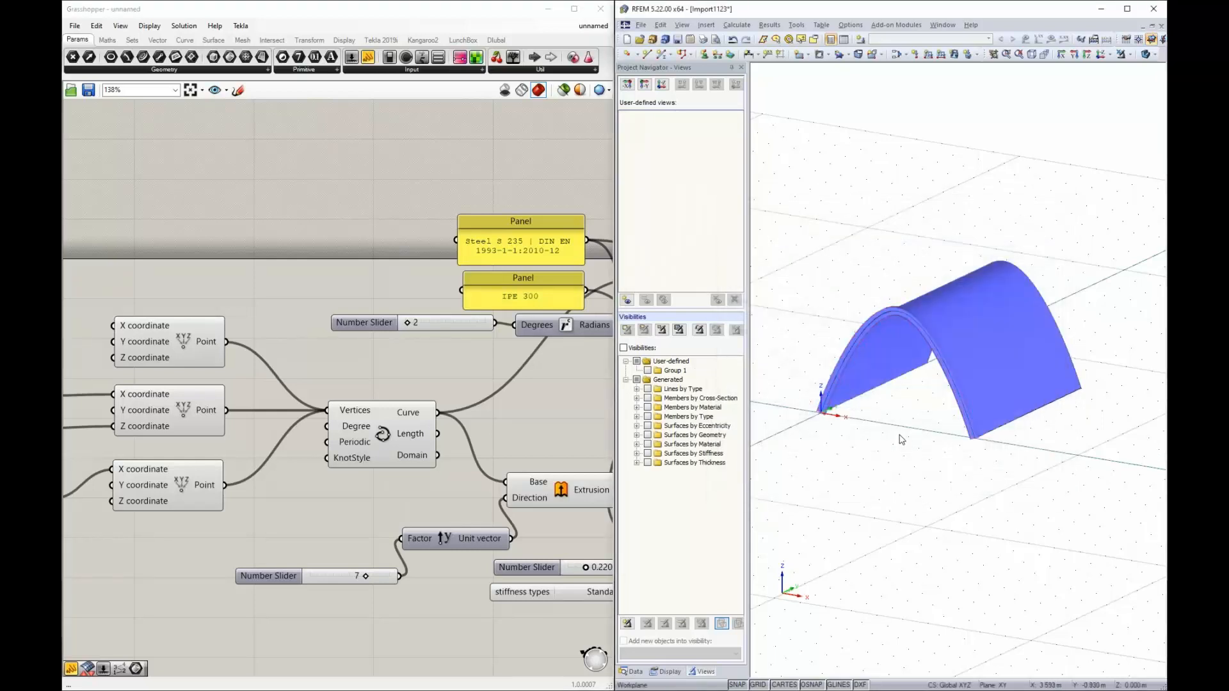
Review the Grasshopper definition from the point components to the RFEM 5 COM component, and check the Flatten option on that component's Input.
{"action": "scroll", "coordinate": [256, 399], "scroll_direction": "down", "scroll_amount": 5}
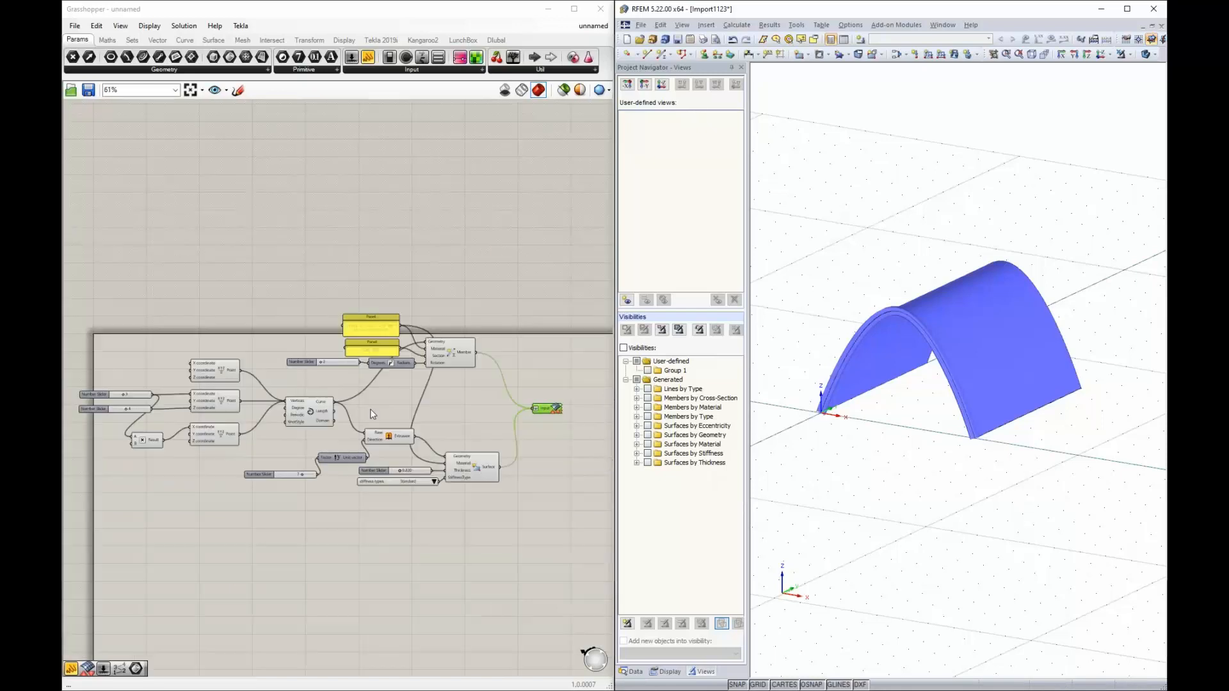
{"action": "right_click_drag", "start_coordinate": [370, 410], "coordinate": [387, 338]}
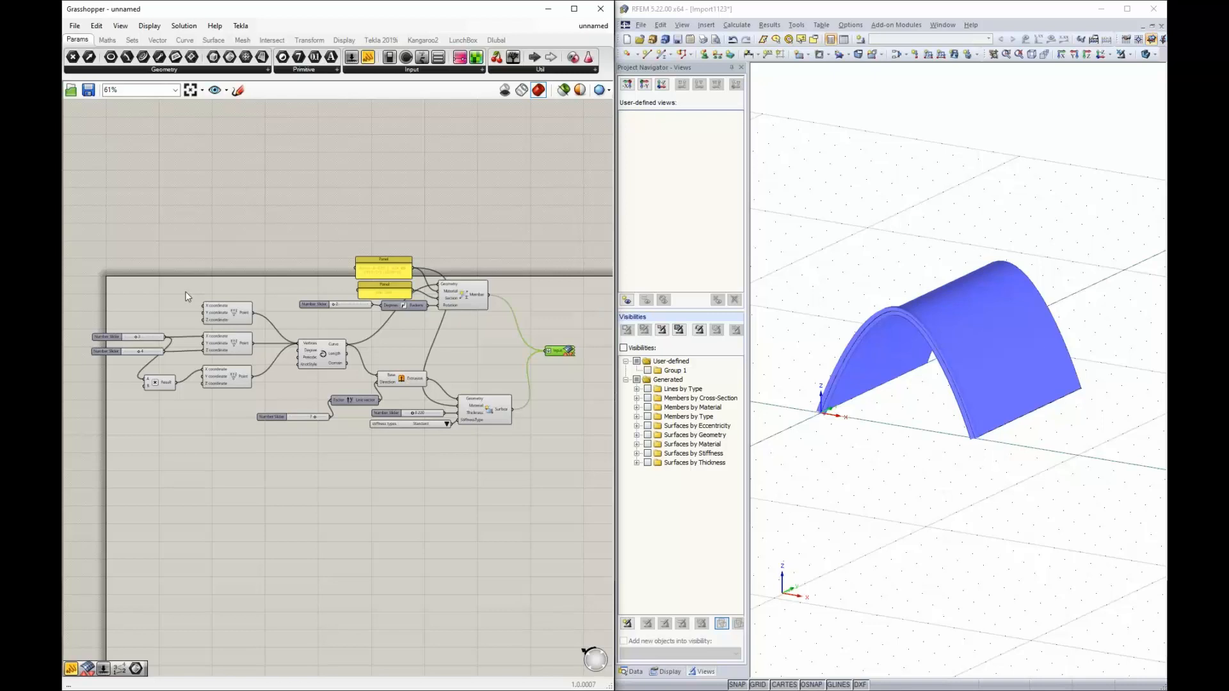
{"action": "scroll", "coordinate": [475, 287], "scroll_direction": "up", "scroll_amount": 3}
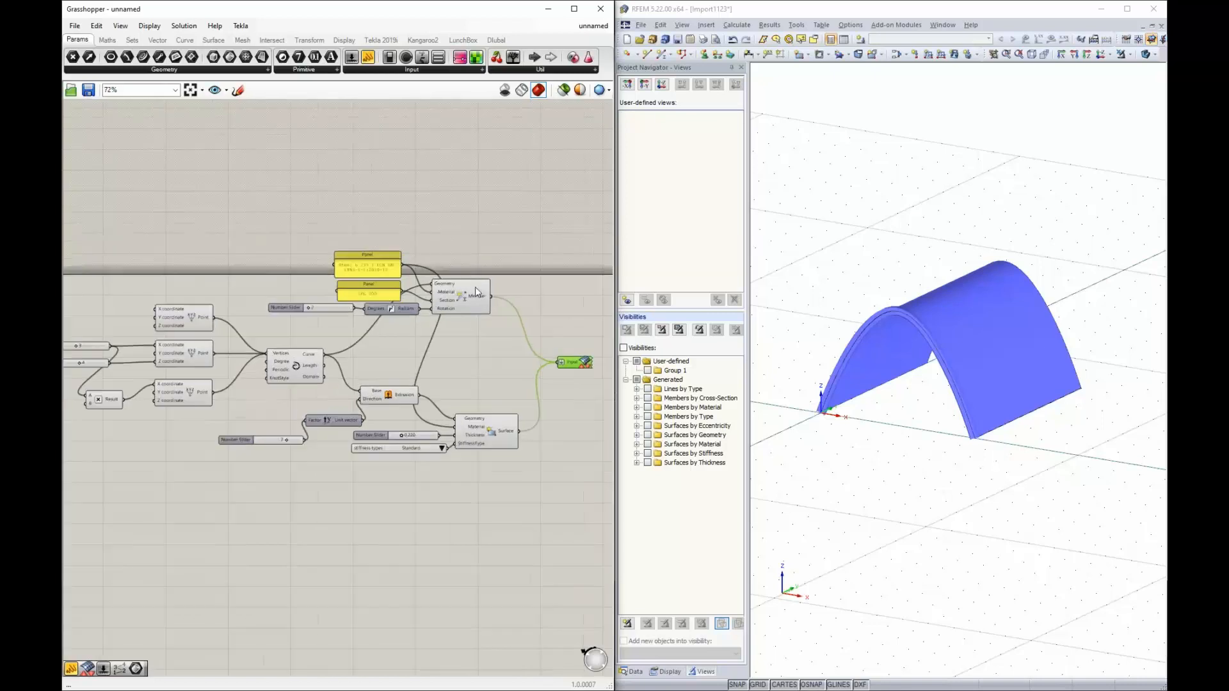
{"action": "scroll", "coordinate": [406, 321], "scroll_direction": "up", "scroll_amount": 2}
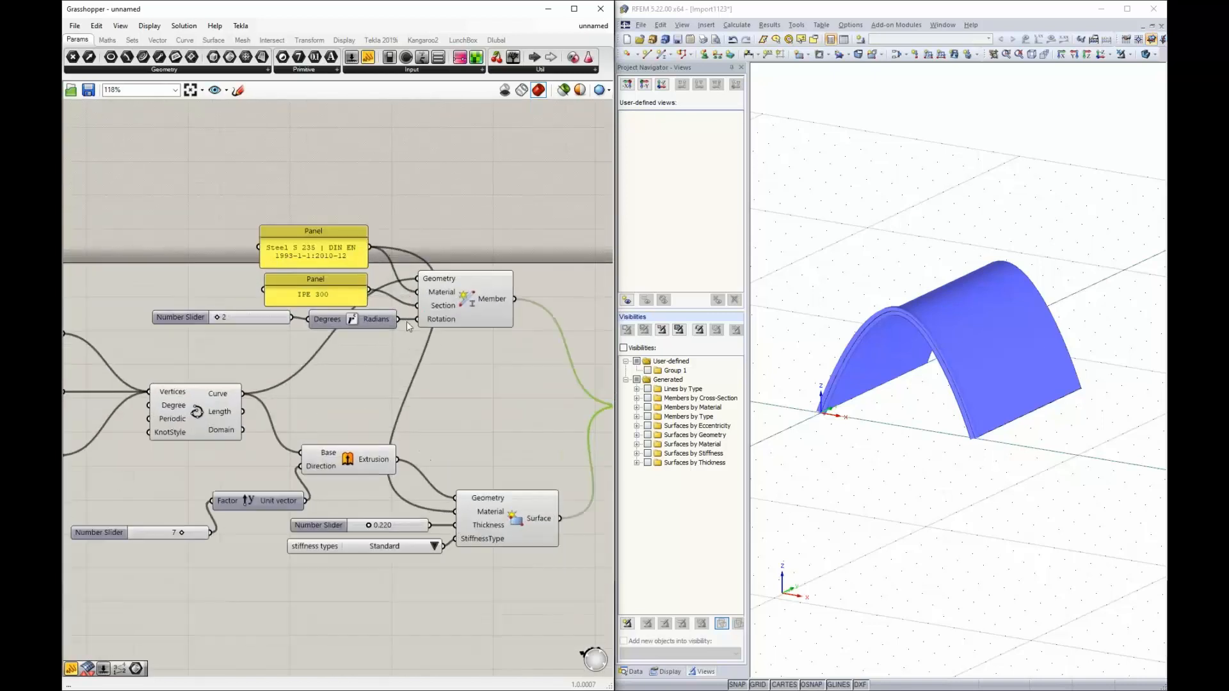
{"action": "scroll", "coordinate": [346, 269], "scroll_direction": "down", "scroll_amount": 1}
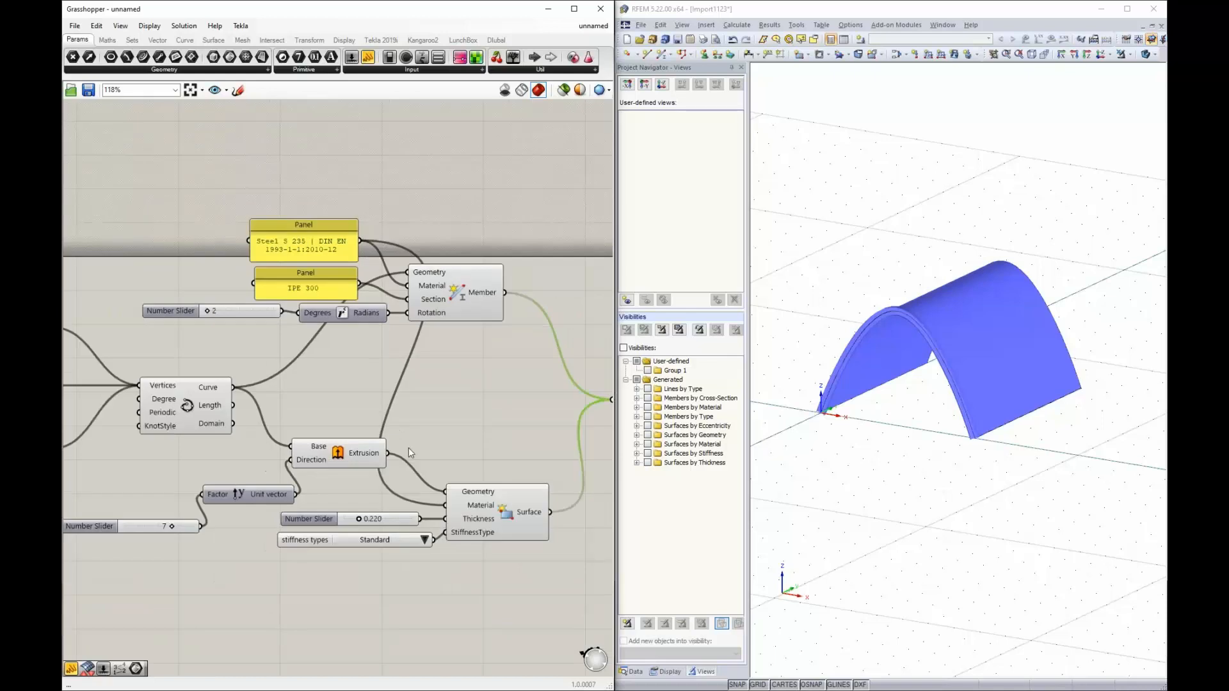
{"action": "scroll", "coordinate": [411, 492], "scroll_direction": "down", "scroll_amount": 4}
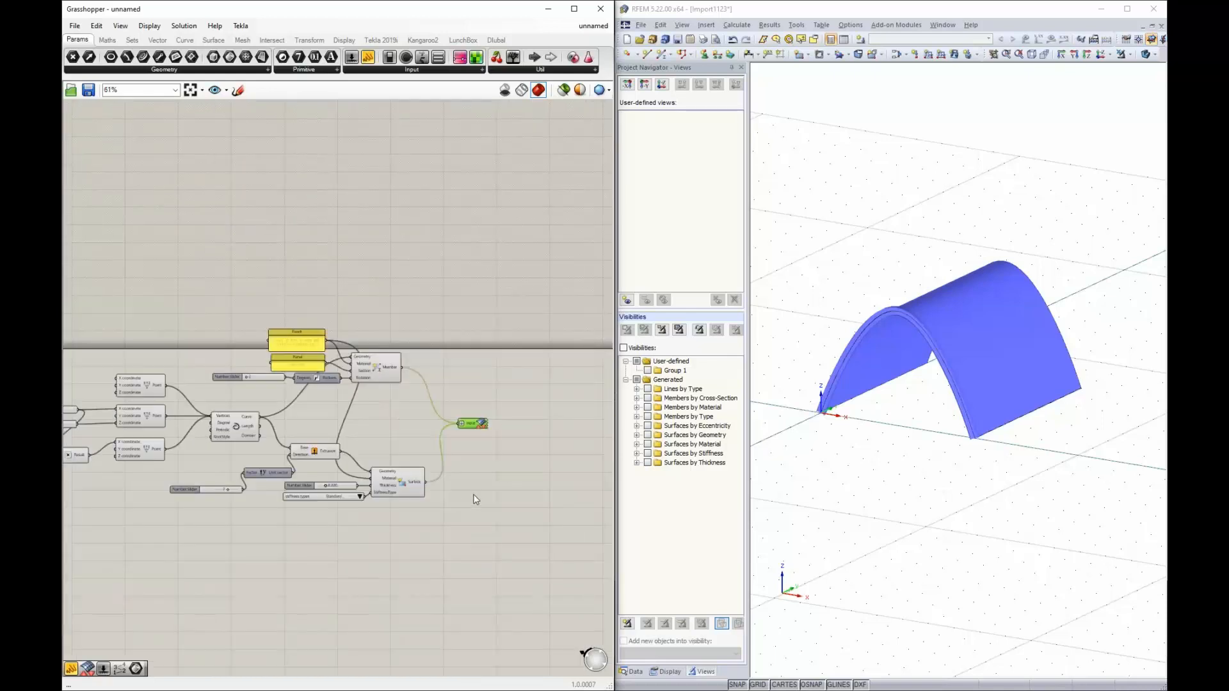
{"action": "scroll", "coordinate": [423, 478], "scroll_direction": "up", "scroll_amount": 4}
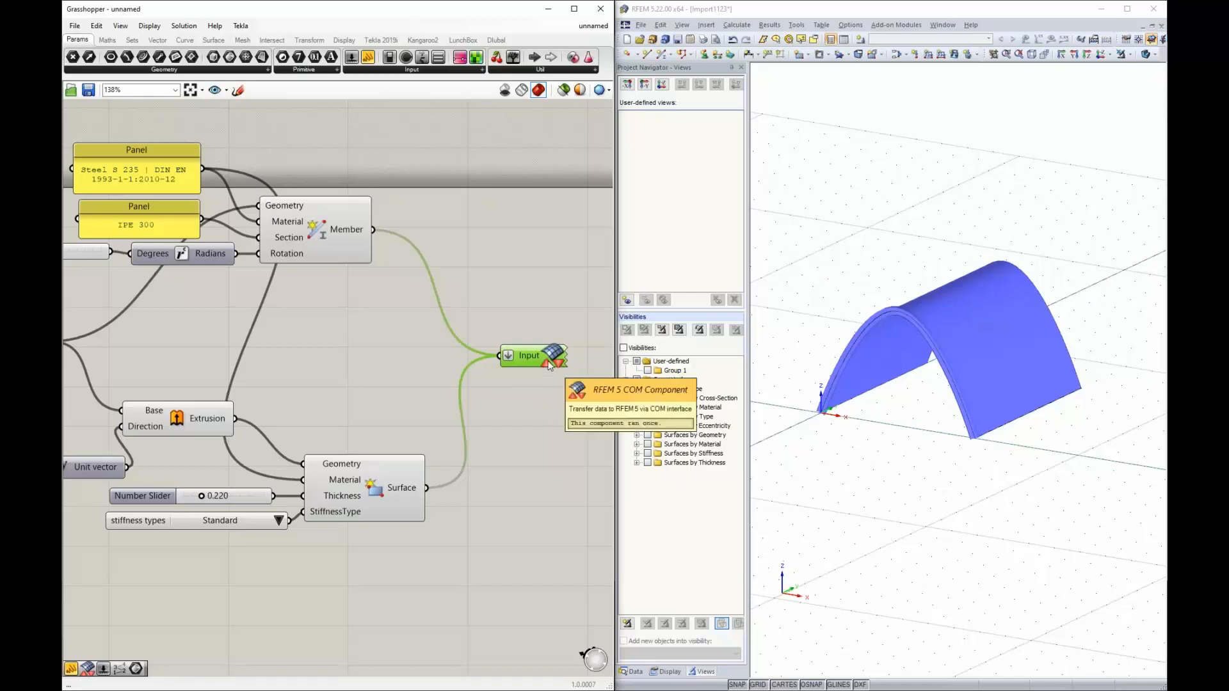
{"action": "right_click", "coordinate": [514, 357]}
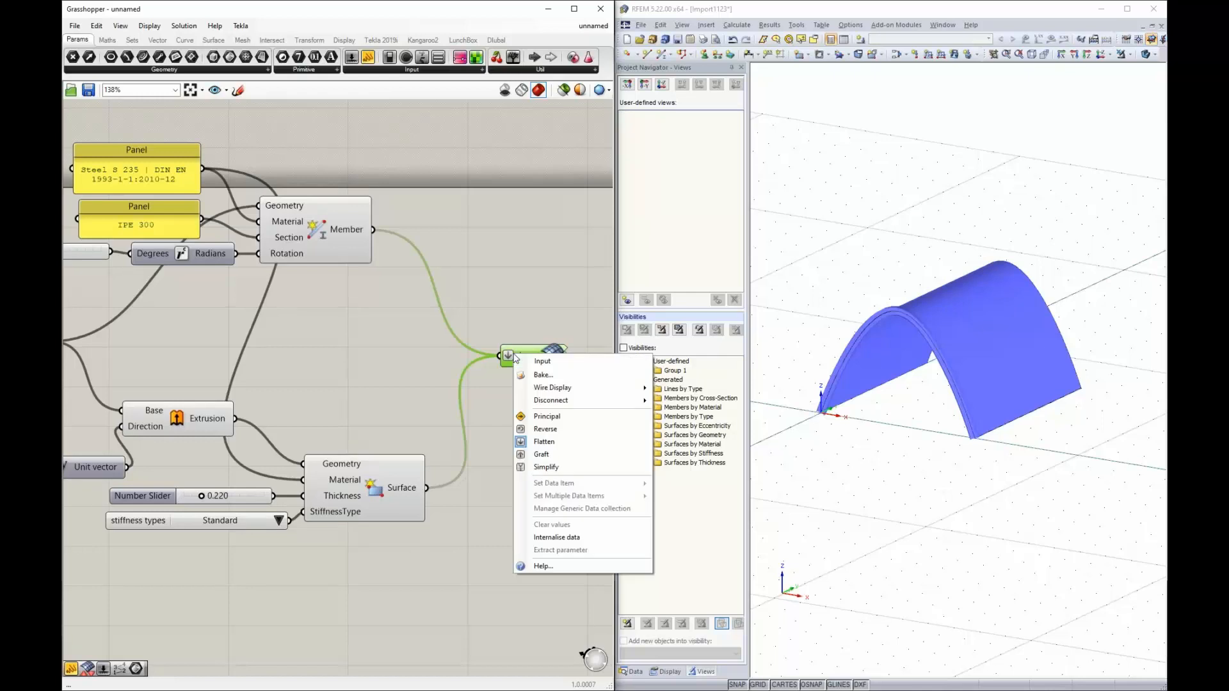
{"action": "left_click", "coordinate": [545, 442]}
{"action": "mouse_move", "coordinate": [532, 367]}
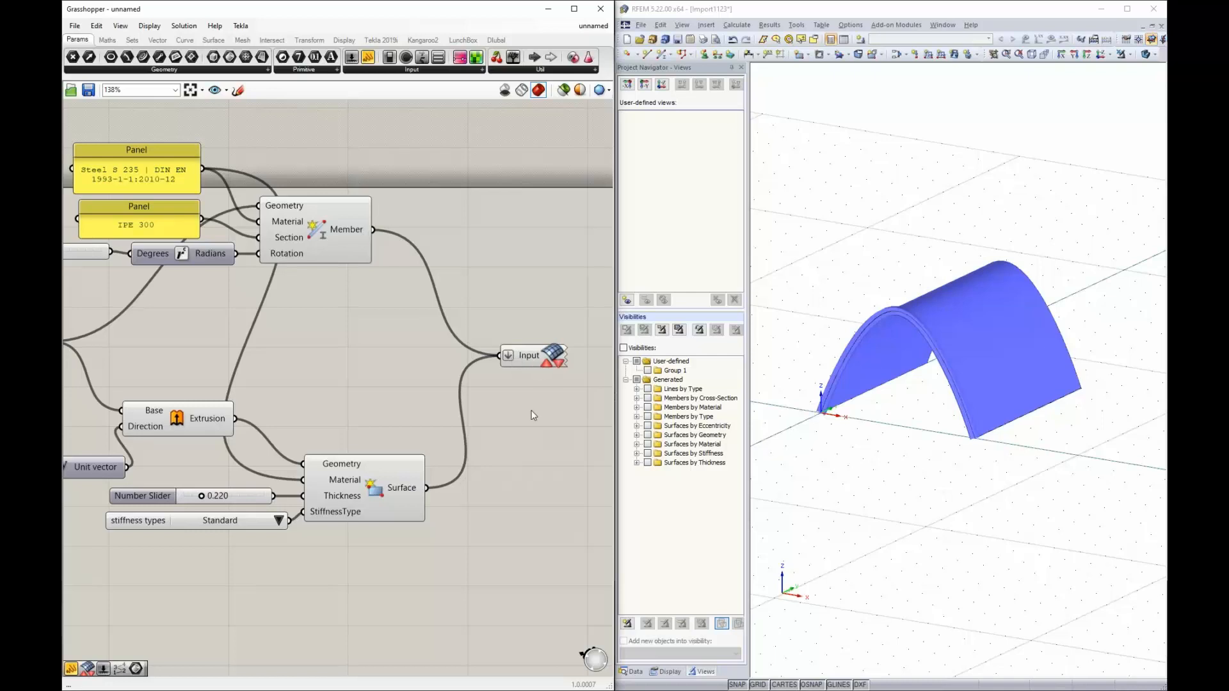
Disable the RFEM export component receiving the Member and Surface outputs, and try its Enable option.
{"action": "scroll", "coordinate": [551, 262], "scroll_direction": "down", "scroll_amount": 4}
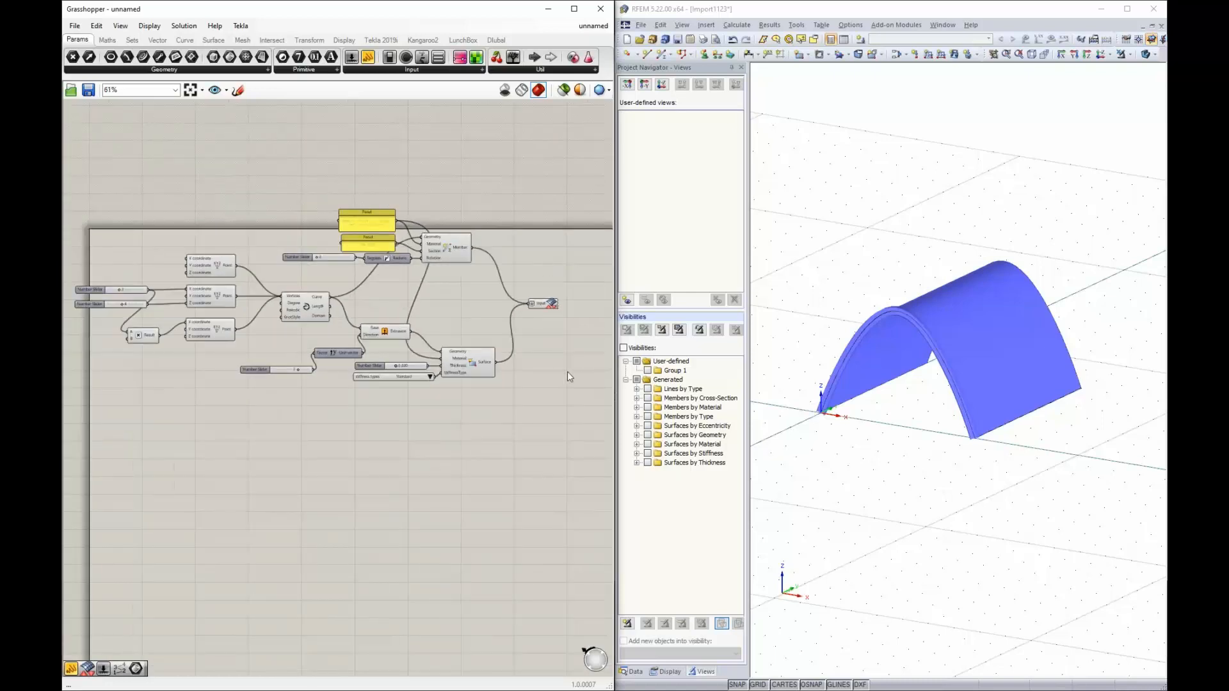
{"action": "middle_click", "coordinate": [543, 305]}
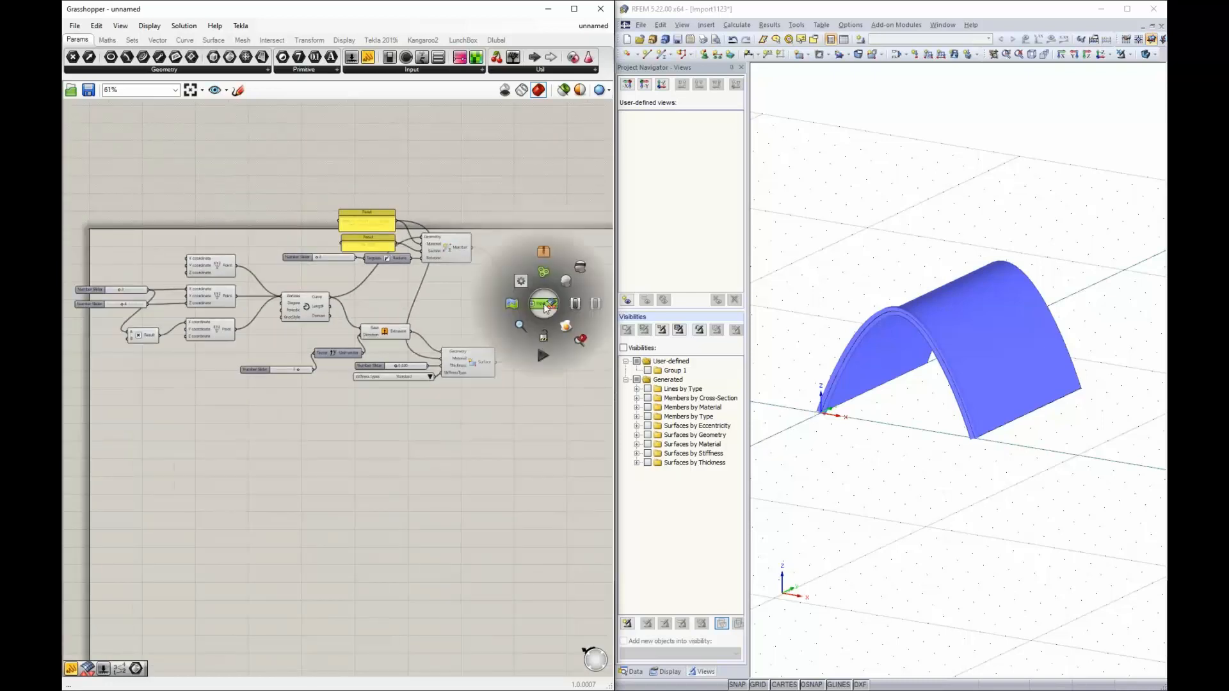
{"action": "left_click", "coordinate": [596, 306]}
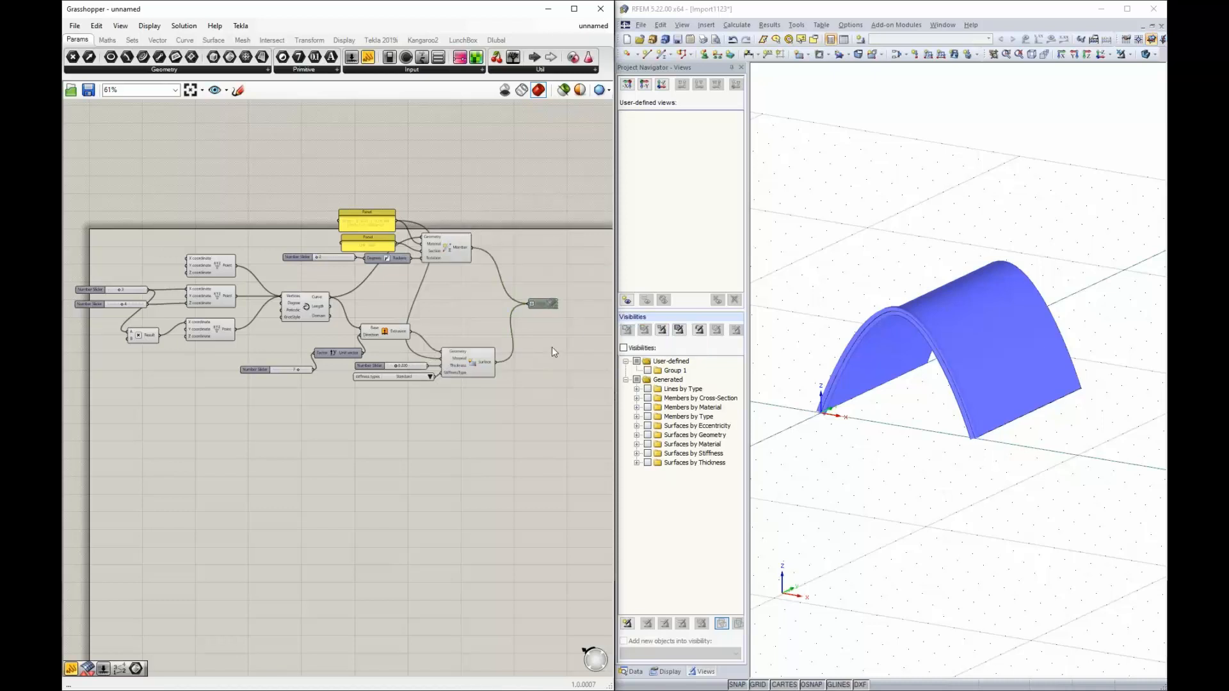
{"action": "middle_click", "coordinate": [551, 308]}
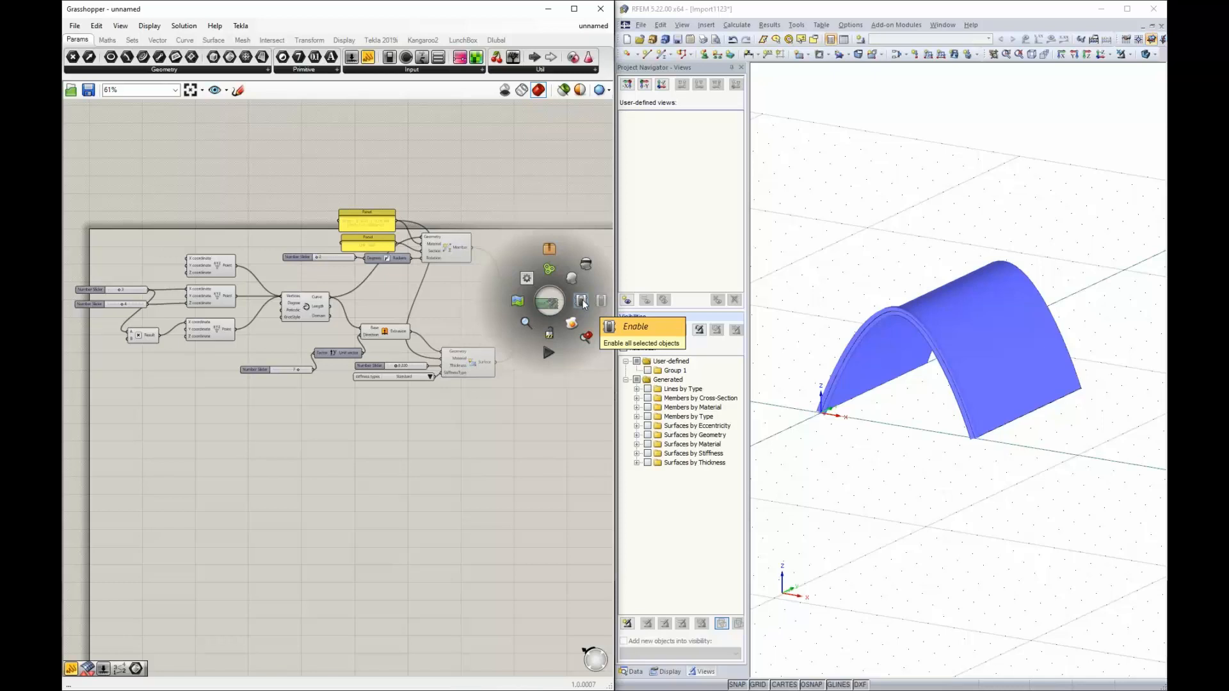
{"action": "left_click", "coordinate": [582, 301]}
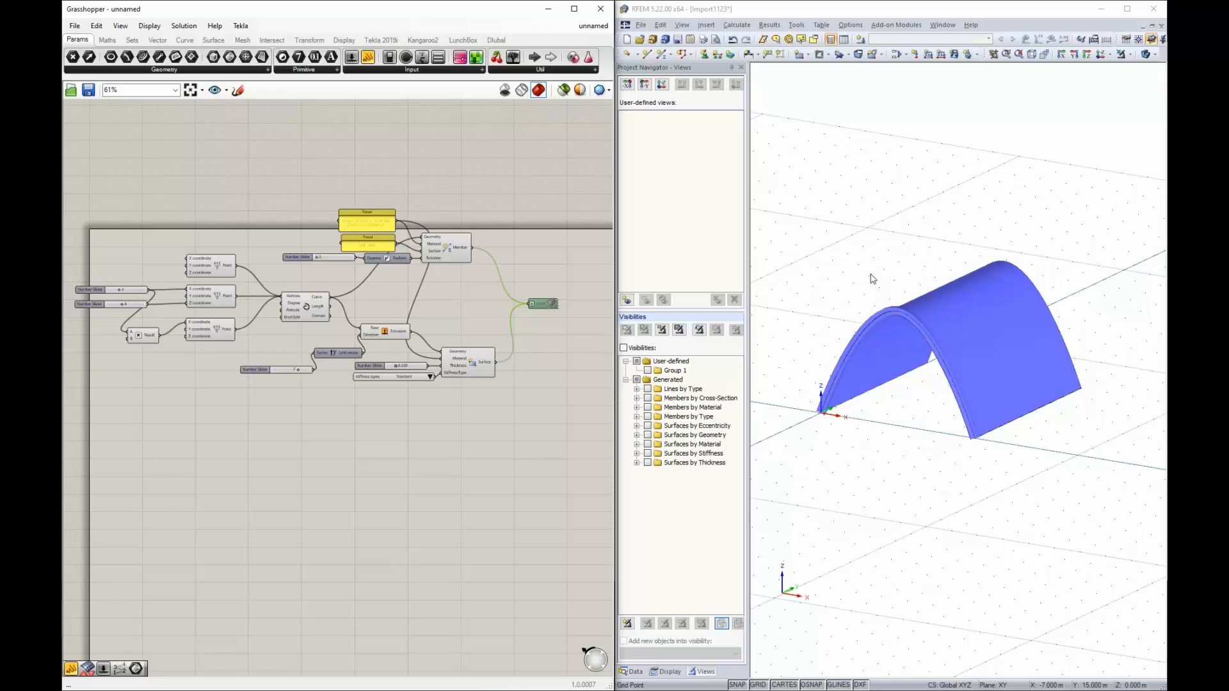
{"action": "left_click", "coordinate": [538, 359]}
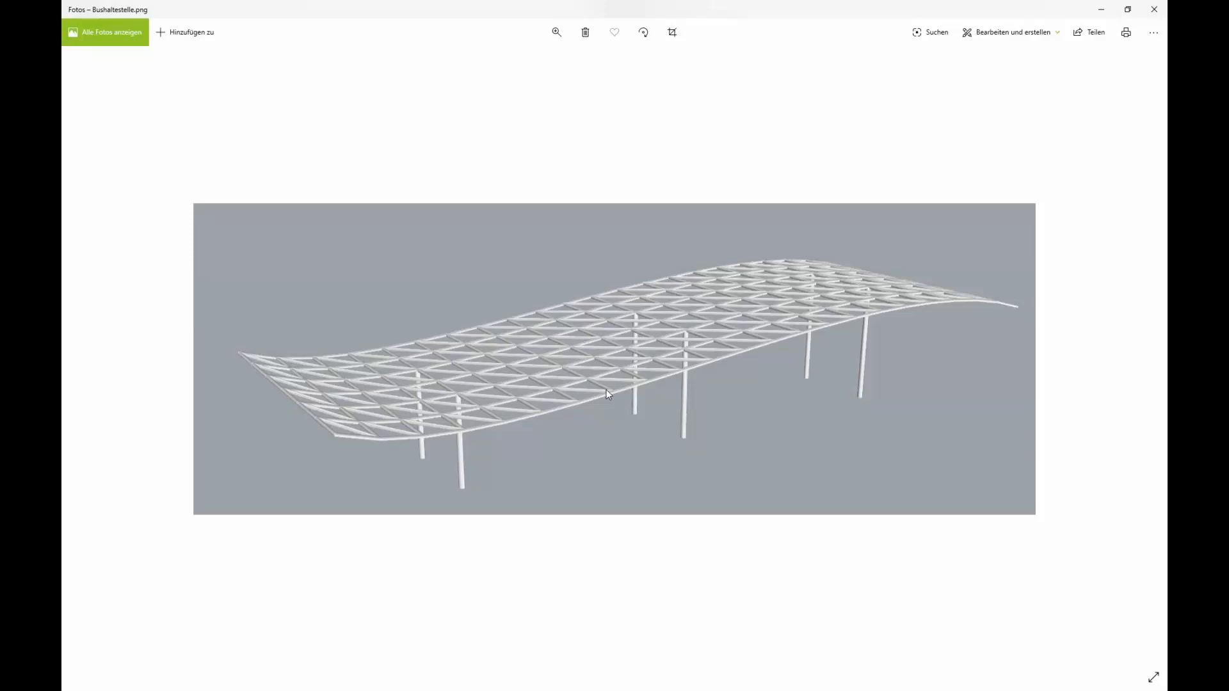
Close the Bushaltestelle.png image and move the Grasshopper window beside the Rhino viewport.
{"action": "left_click", "coordinate": [1160, 8]}
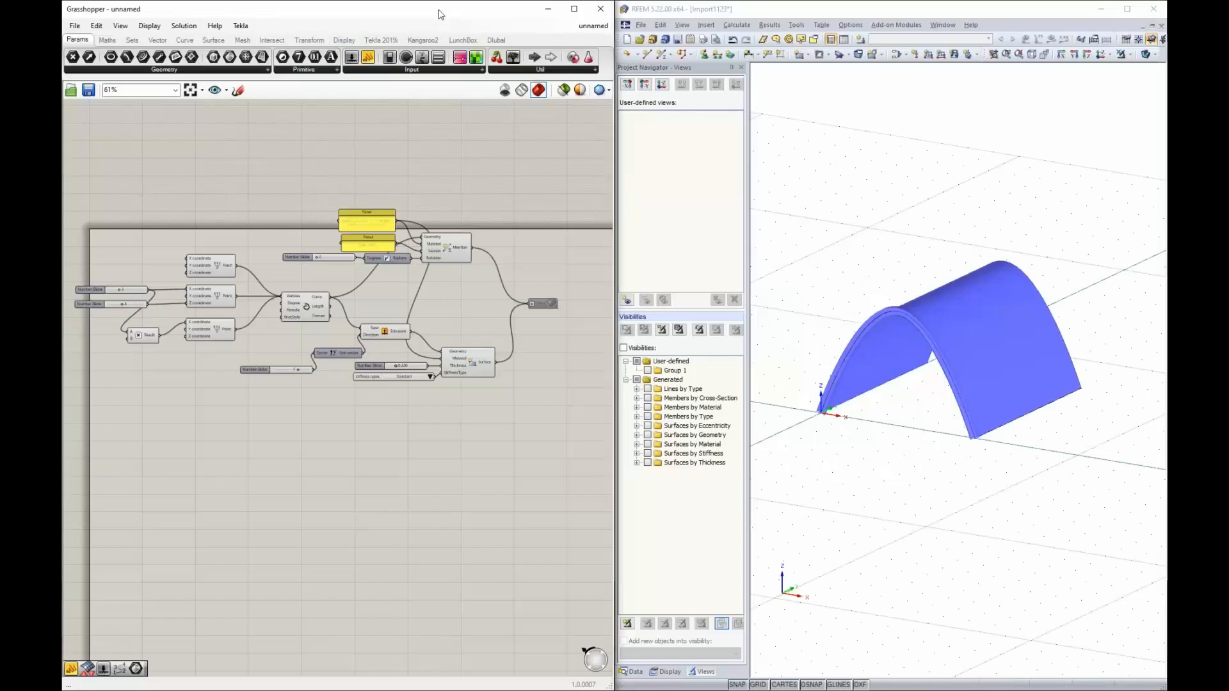
{"action": "left_click_drag", "start_coordinate": [442, 14], "coordinate": [1165, 131]}
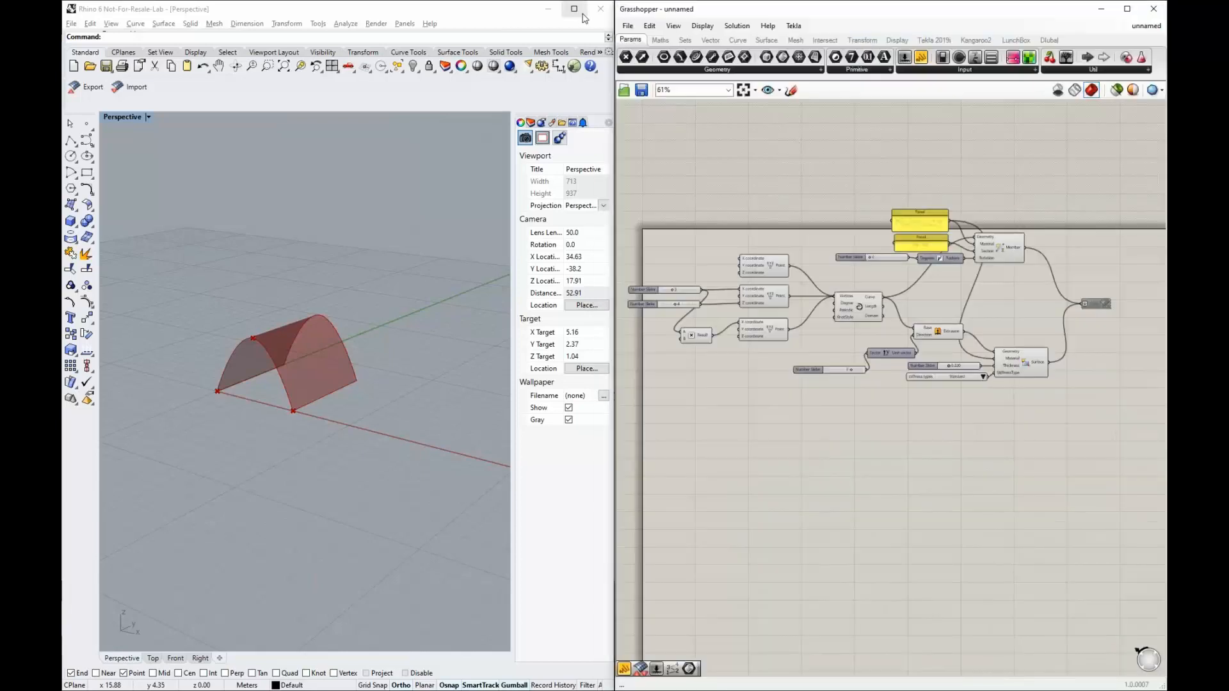
Close the unnamed arch definition in Grasshopper without saving its changes.
{"action": "left_click", "coordinate": [627, 27]}
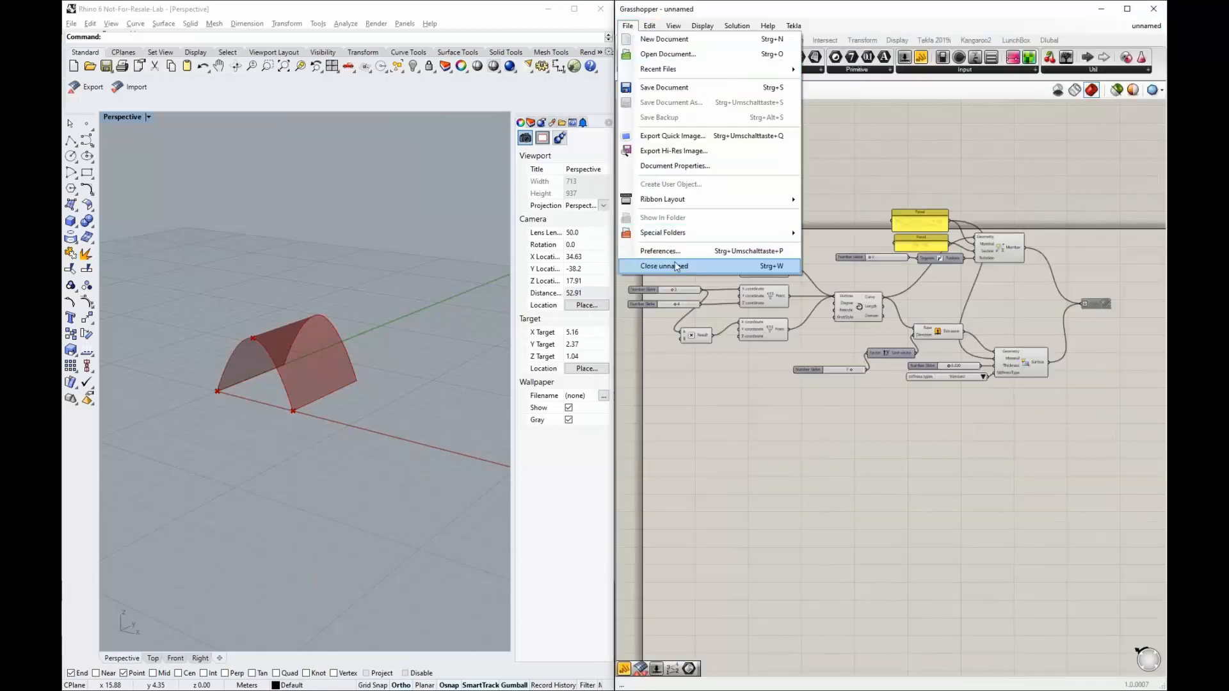
{"action": "left_click", "coordinate": [675, 264]}
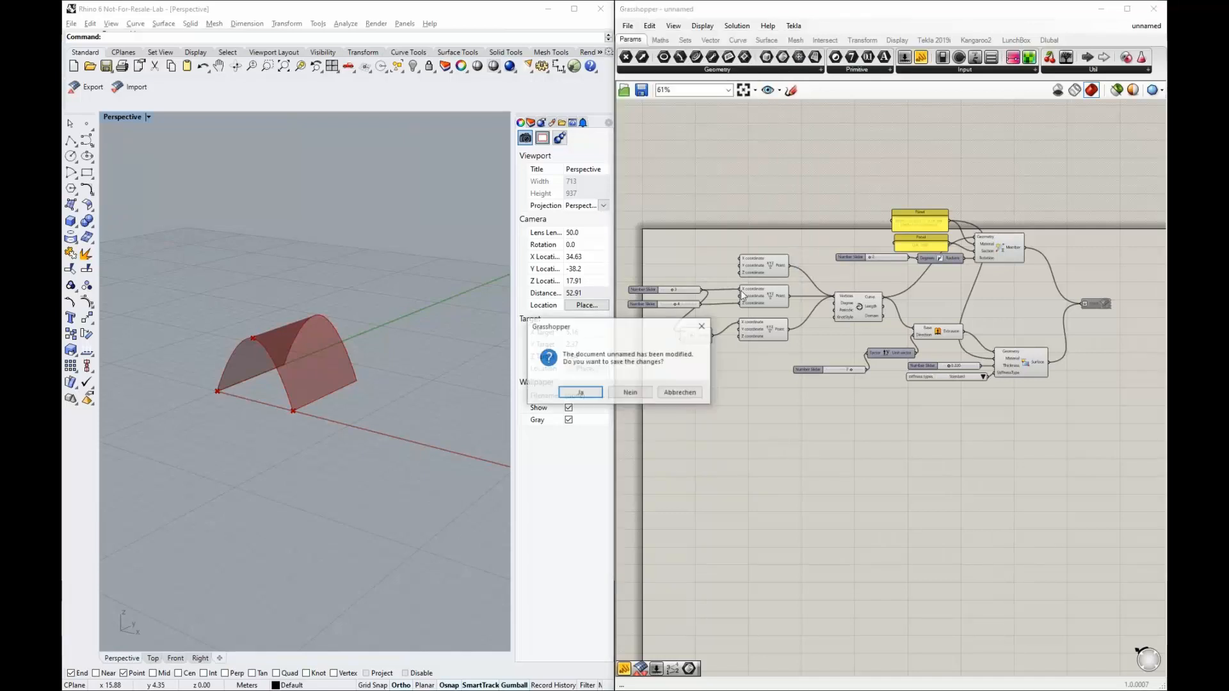
{"action": "left_click", "coordinate": [639, 395]}
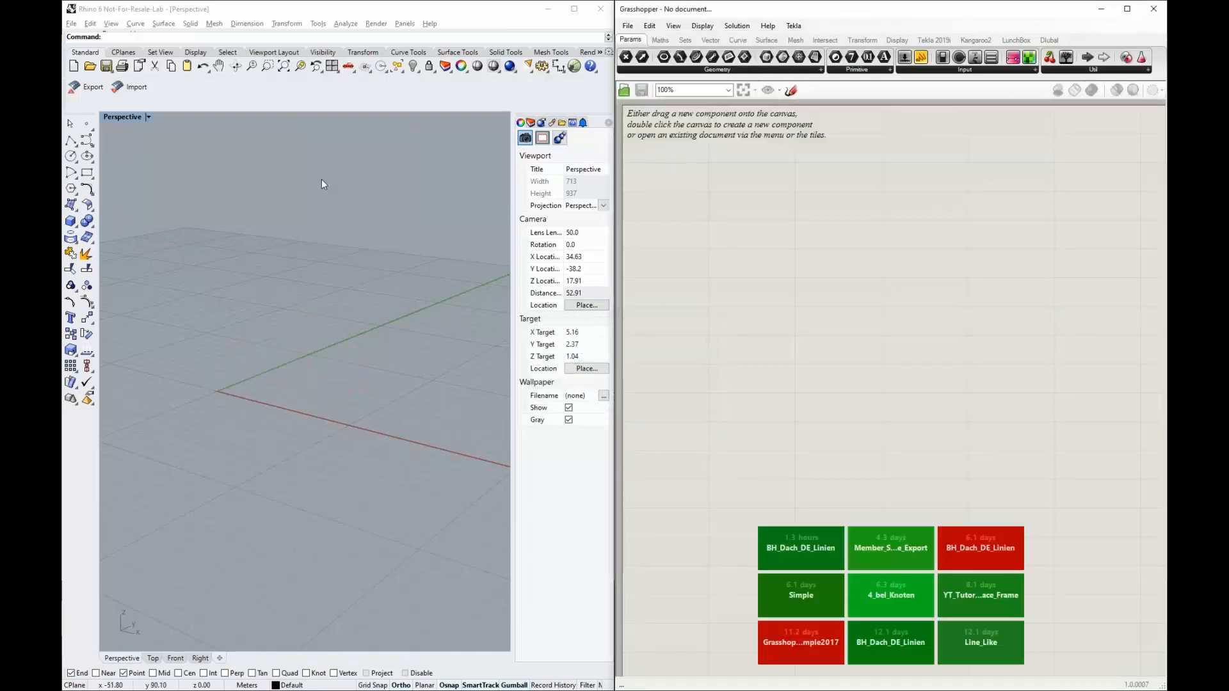
Open the recent file Bahnhof_Dach.3dm in Rhino and inspect its wavy roof curve in the perspective view.
{"action": "left_click", "coordinate": [78, 25]}
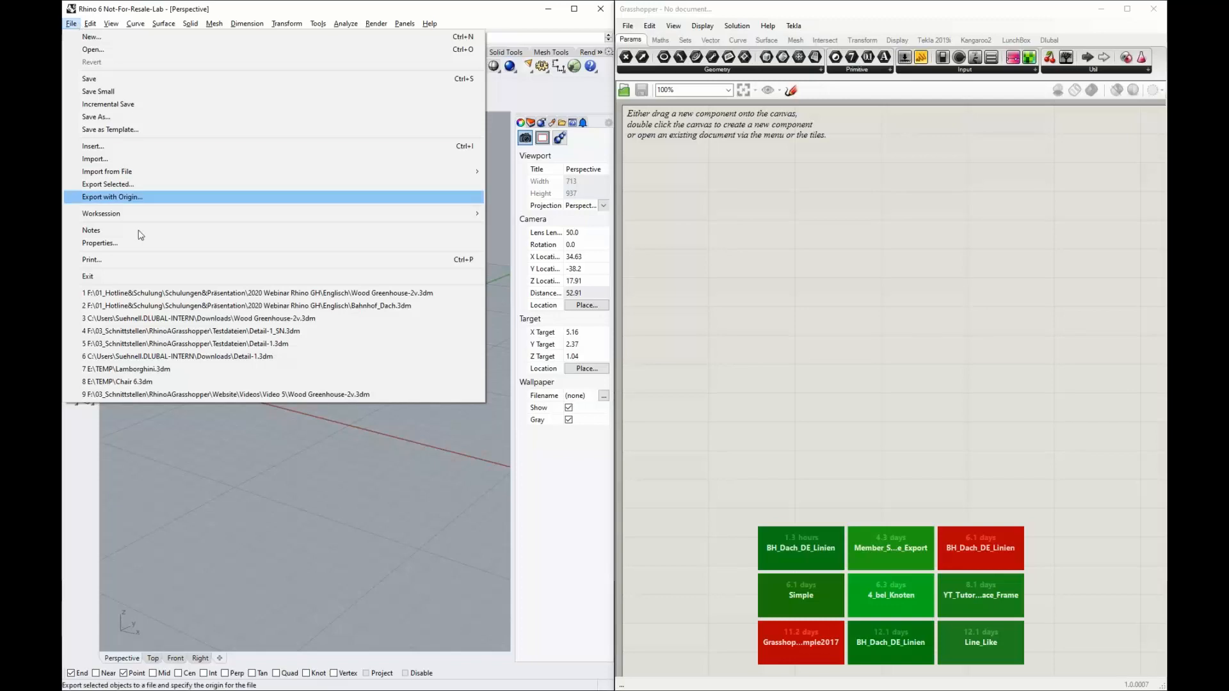
{"action": "left_click", "coordinate": [143, 307]}
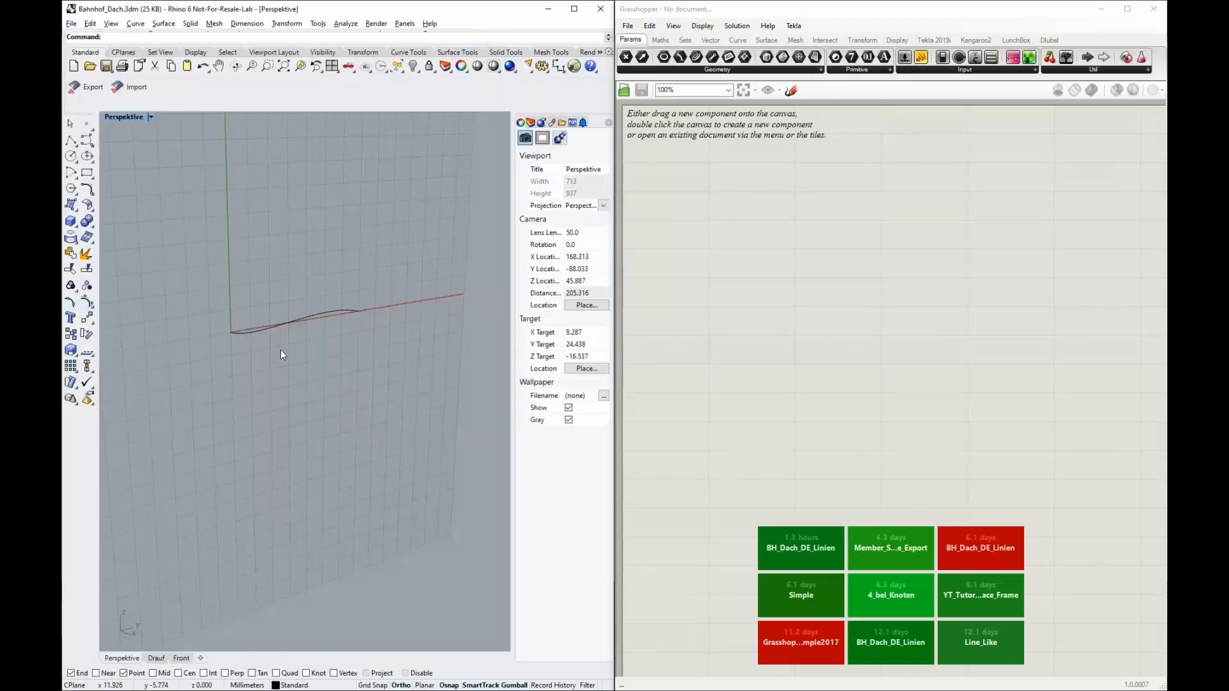
{"action": "scroll", "coordinate": [272, 314], "scroll_direction": "up", "scroll_amount": 8}
{"action": "right_click_drag", "start_coordinate": [267, 404], "coordinate": [129, 383]}
{"action": "scroll", "coordinate": [128, 383], "scroll_direction": "down", "scroll_amount": 4}
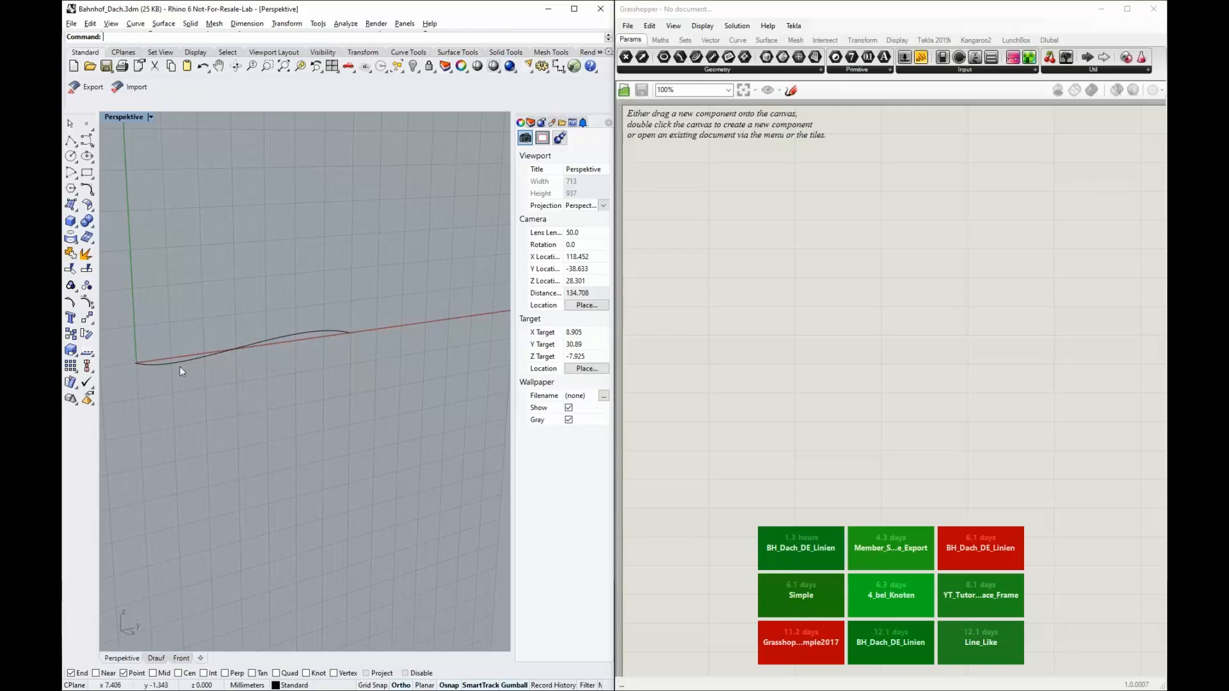
{"action": "scroll", "coordinate": [208, 368], "scroll_direction": "up", "scroll_amount": 2}
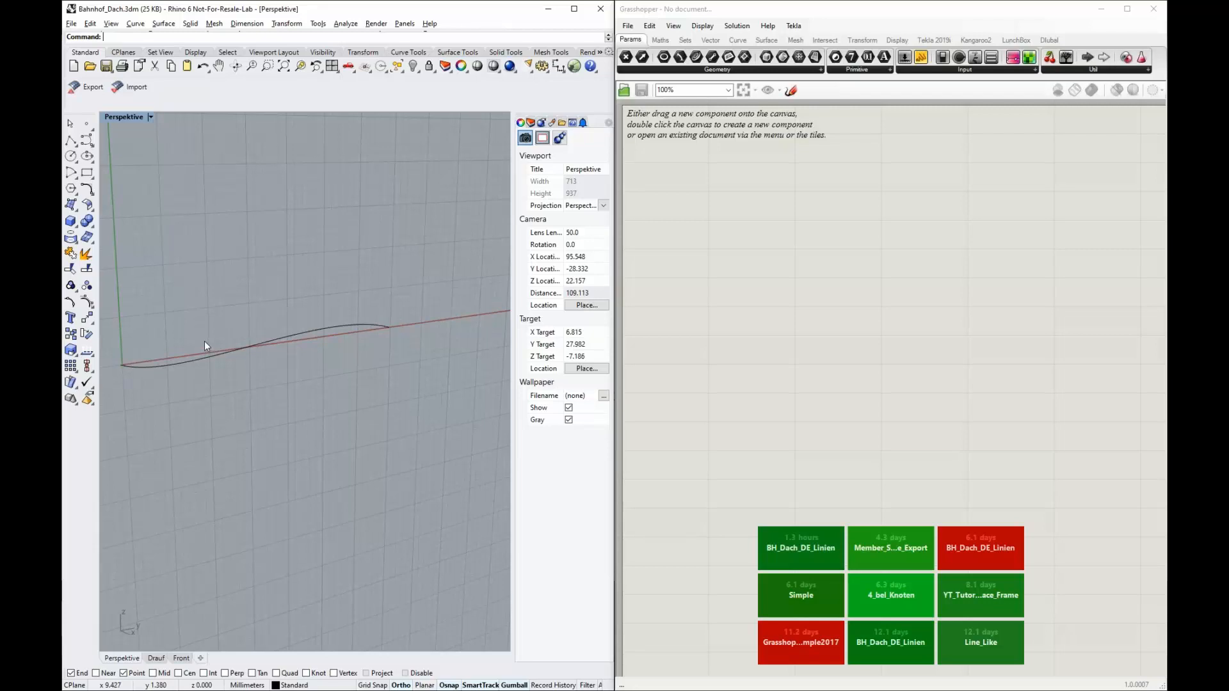
Open the recent definition BH_Dach_DE_Linien in Grasshopper.
{"action": "left_click", "coordinate": [628, 27]}
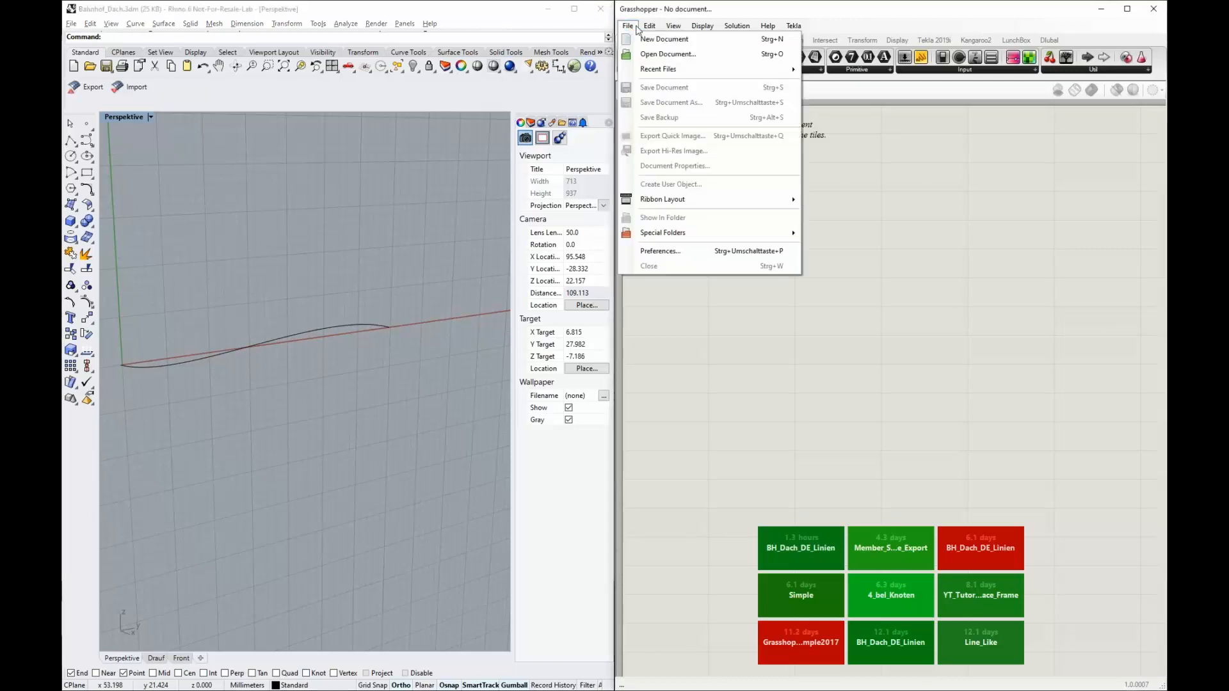
{"action": "left_click", "coordinate": [628, 26]}
{"action": "left_click", "coordinate": [637, 27]}
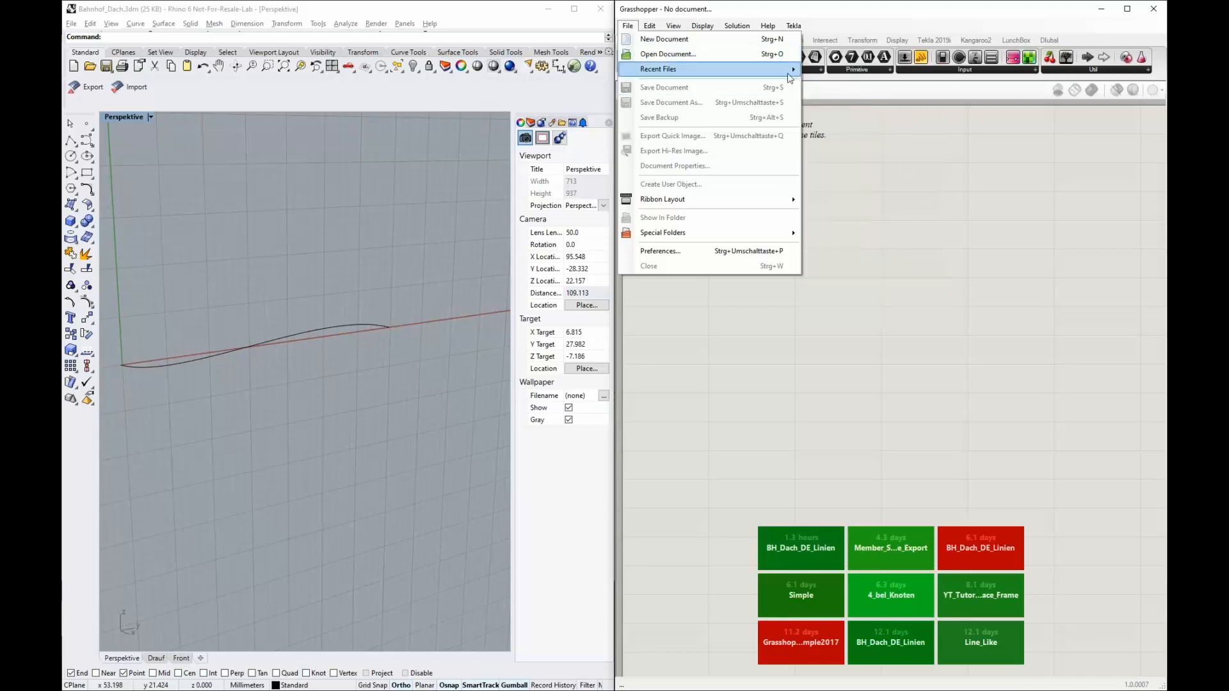
{"action": "mouse_move", "coordinate": [790, 73]}
{"action": "left_click", "coordinate": [857, 107]}
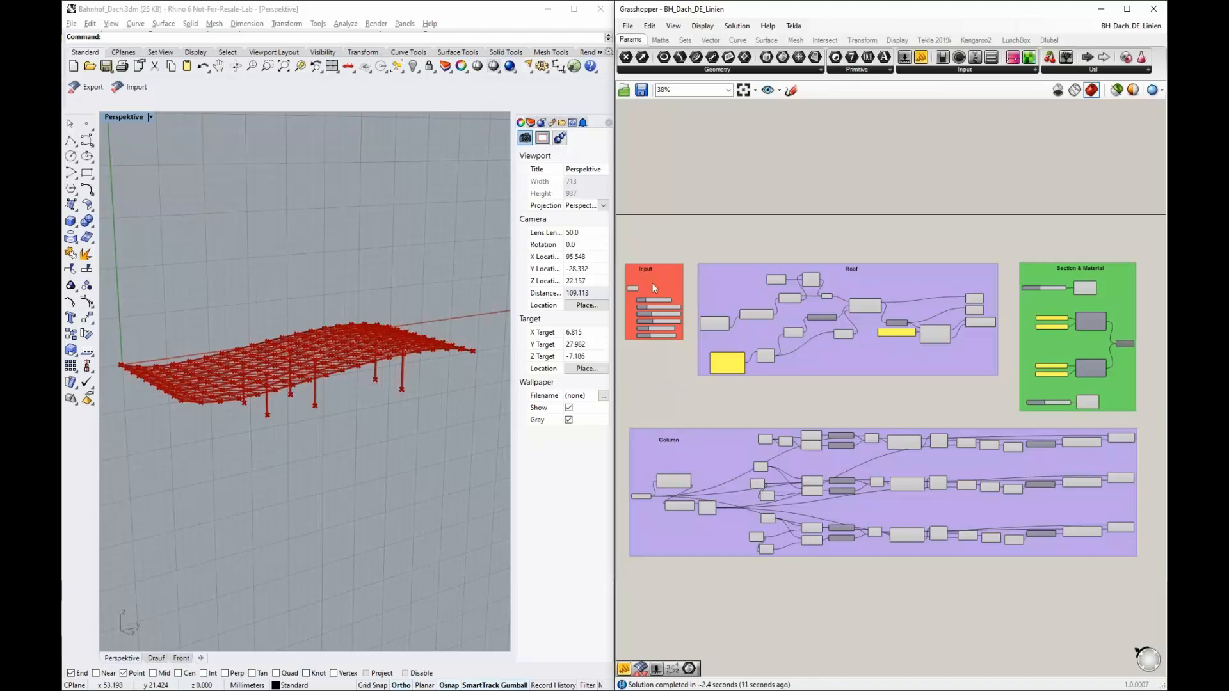
Examine the Input group and select its curve parameter to see which roof curve and components it feeds.
{"action": "scroll", "coordinate": [625, 263], "scroll_direction": "up", "scroll_amount": 5}
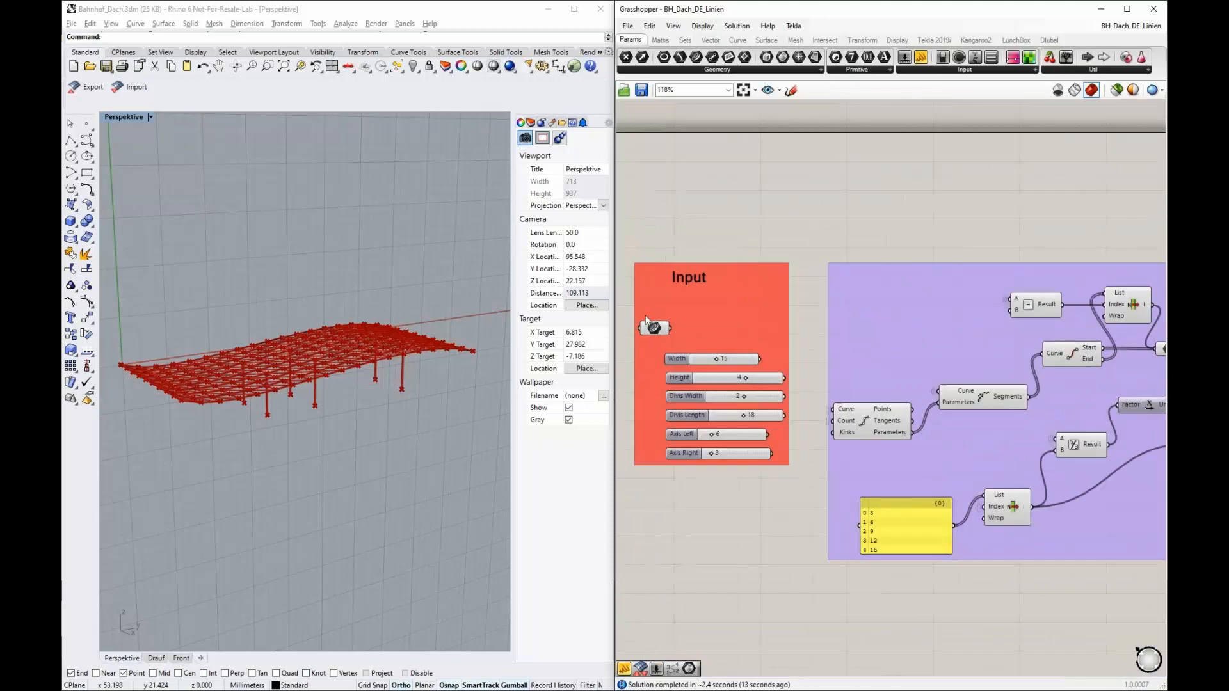
{"action": "scroll", "coordinate": [639, 175], "scroll_direction": "down", "scroll_amount": 1}
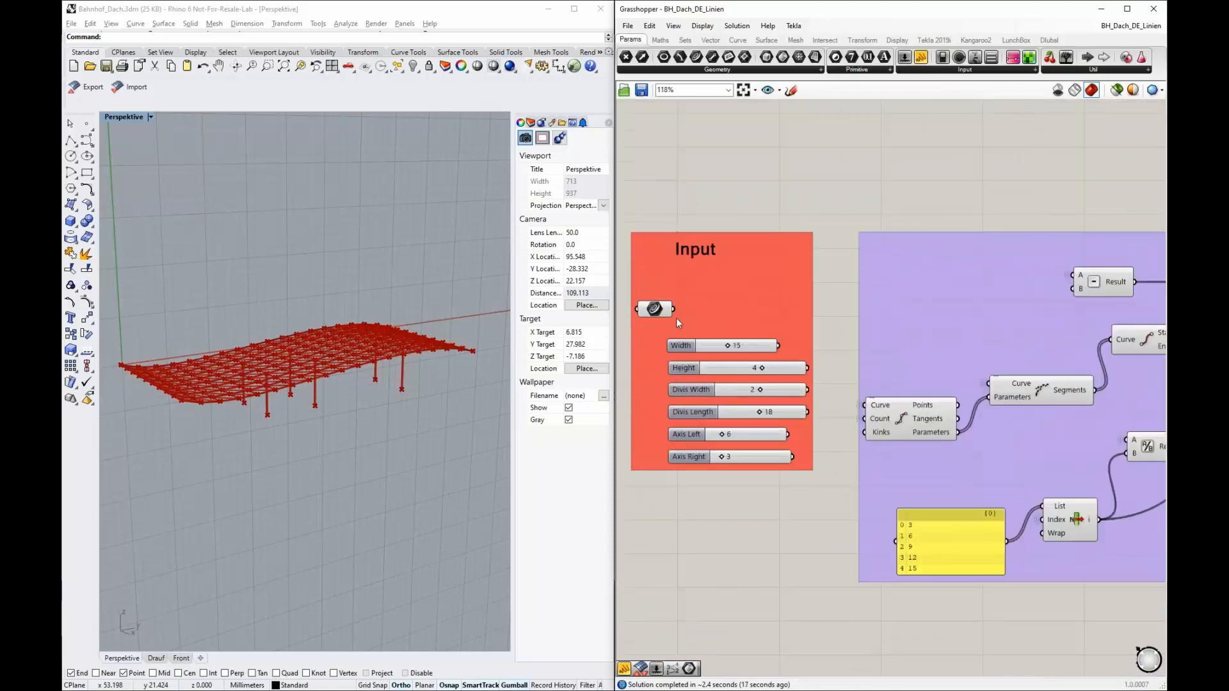
{"action": "left_click", "coordinate": [654, 310]}
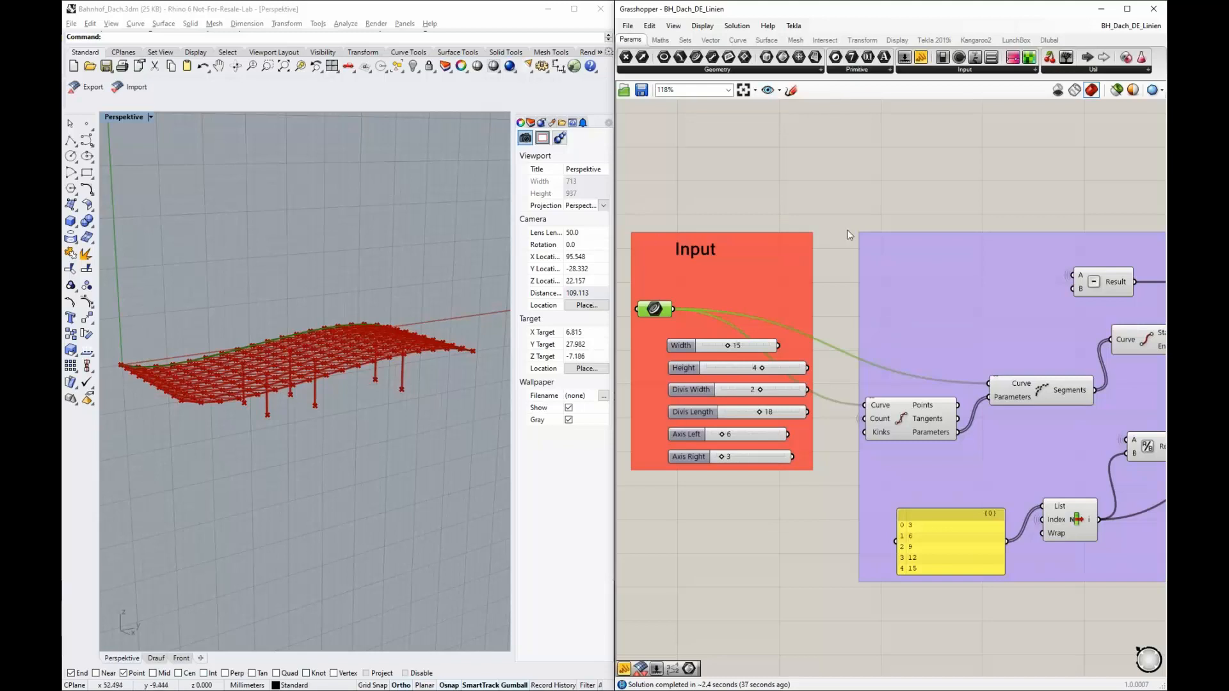
{"action": "left_click", "coordinate": [809, 168]}
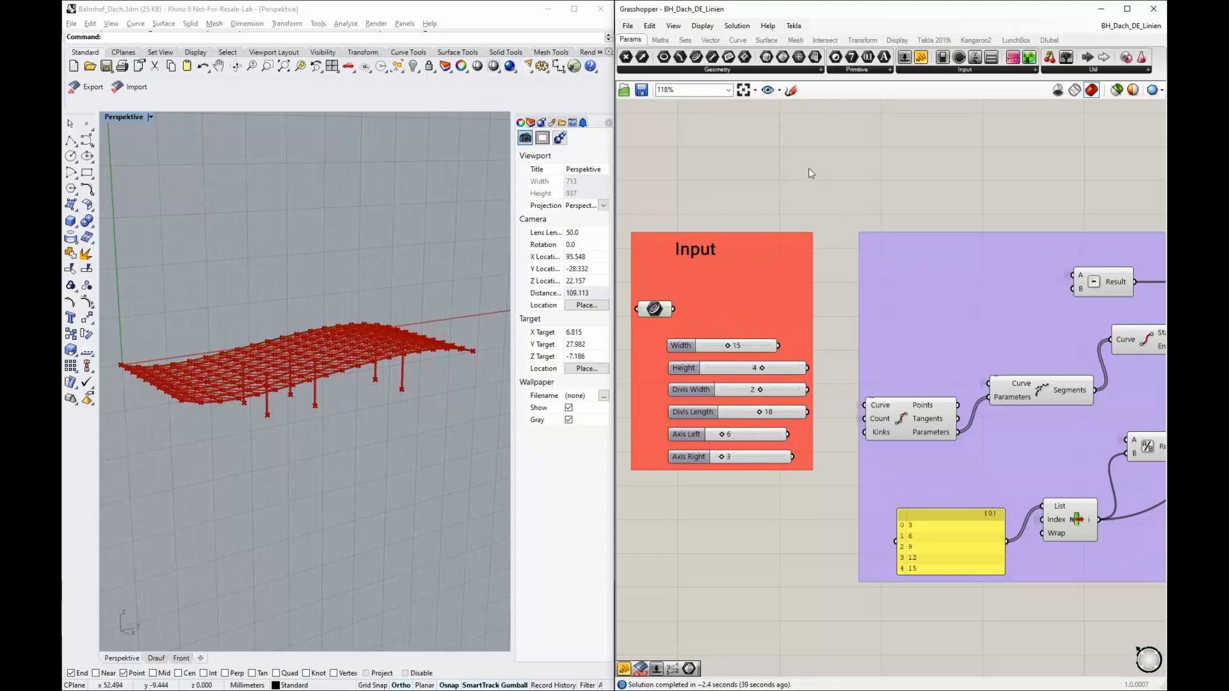
Inspect the roof structure in Rhino and set the Width slider in the Input group to 12.
{"action": "scroll", "coordinate": [685, 383], "scroll_direction": "up", "scroll_amount": 2}
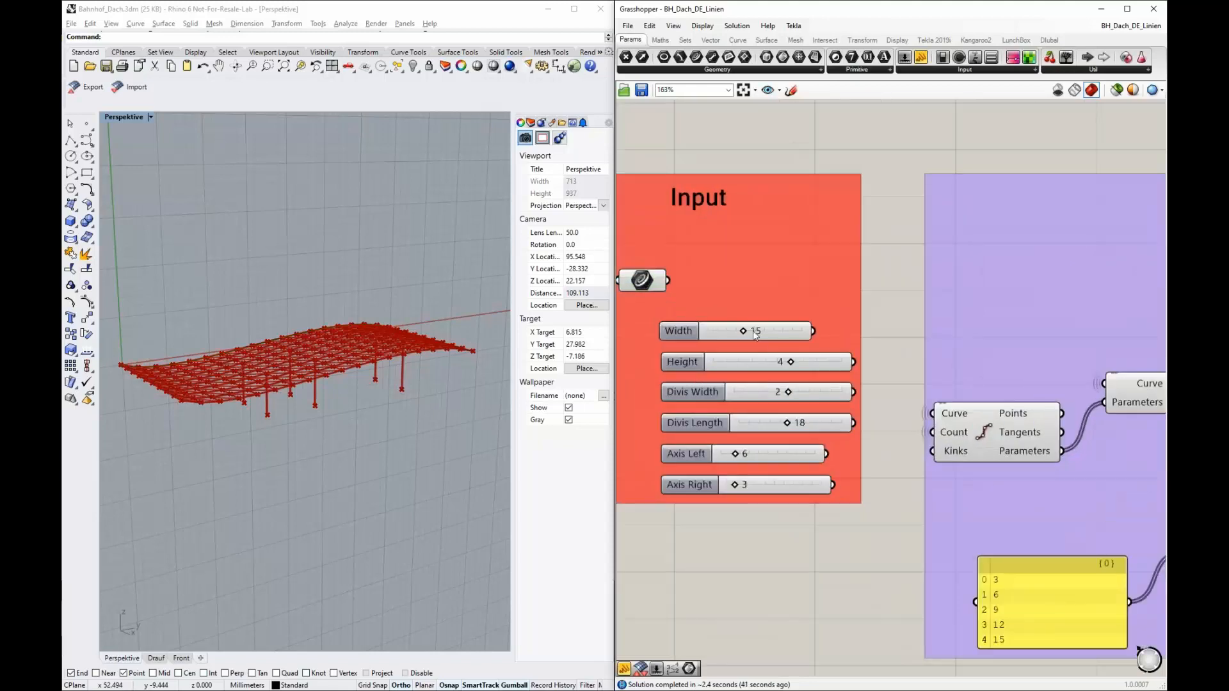
{"action": "right_click_drag", "start_coordinate": [362, 366], "coordinate": [385, 436]}
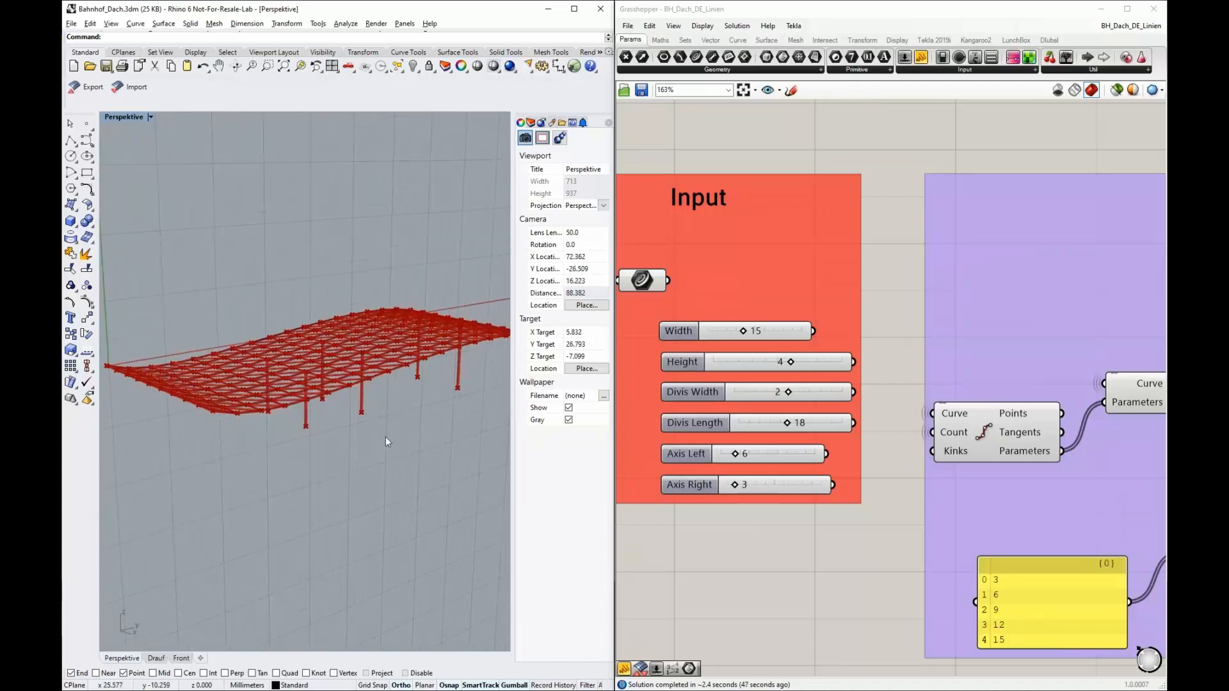
{"action": "scroll", "coordinate": [385, 435], "scroll_direction": "up", "scroll_amount": 2}
{"action": "scroll", "coordinate": [380, 438], "scroll_direction": "up", "scroll_amount": 2}
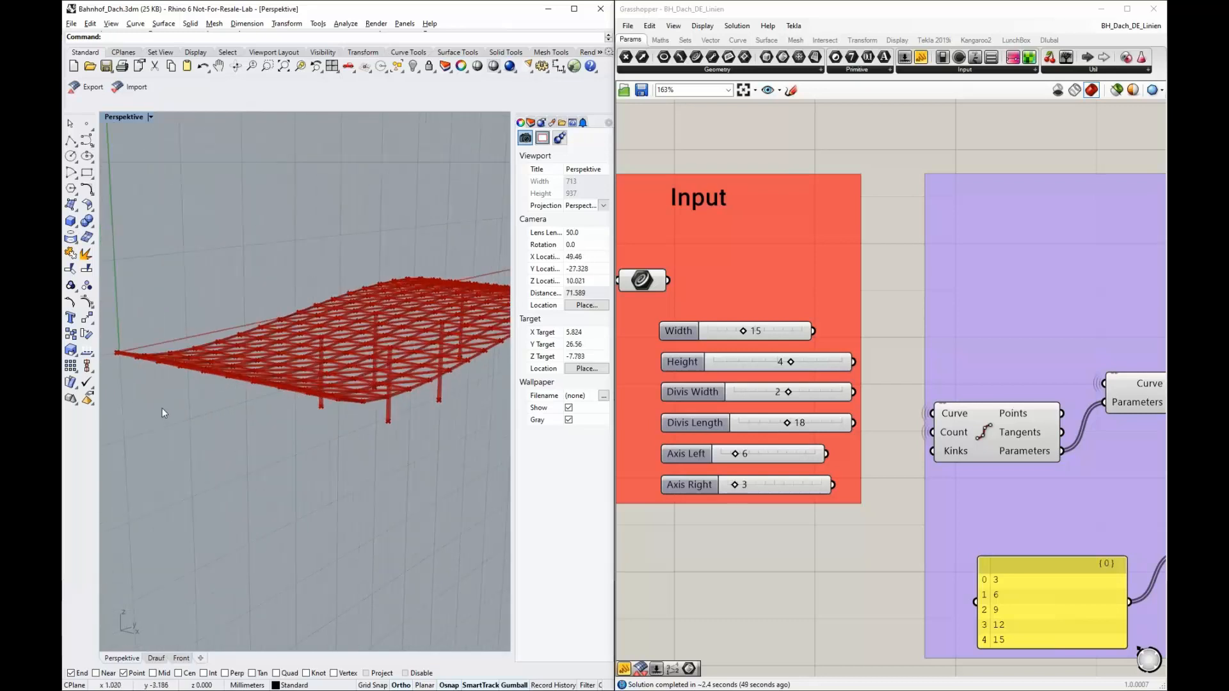
{"action": "scroll", "coordinate": [162, 411], "scroll_direction": "down", "scroll_amount": 2}
{"action": "scroll", "coordinate": [383, 417], "scroll_direction": "up", "scroll_amount": 2}
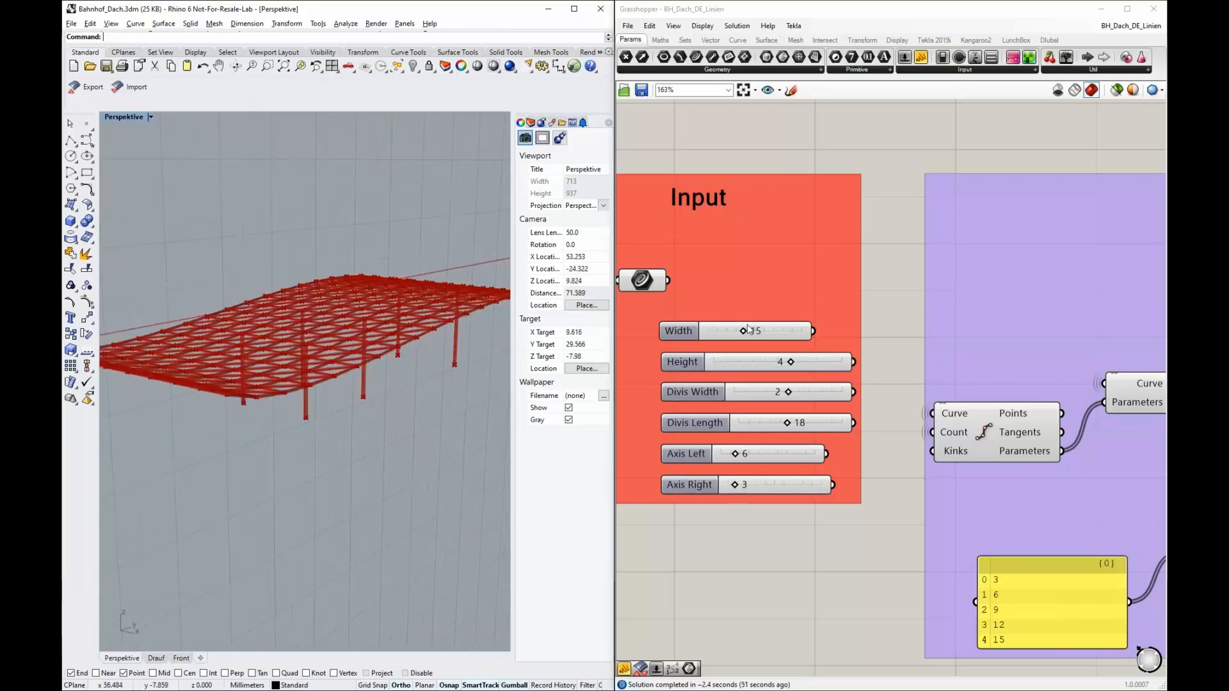
{"action": "left_click_drag", "start_coordinate": [743, 332], "coordinate": [739, 331]}
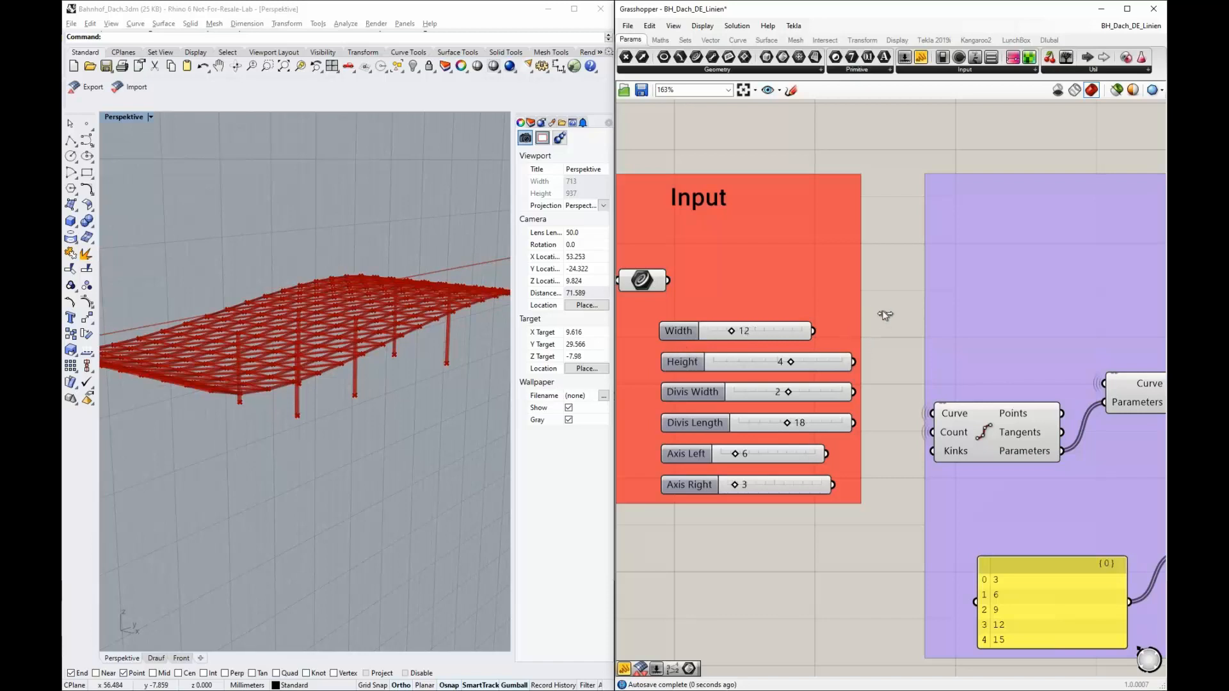
Examine the Section & Material group and set the Height slider in the Input group to 3.
{"action": "scroll", "coordinate": [881, 328], "scroll_direction": "down", "scroll_amount": 6}
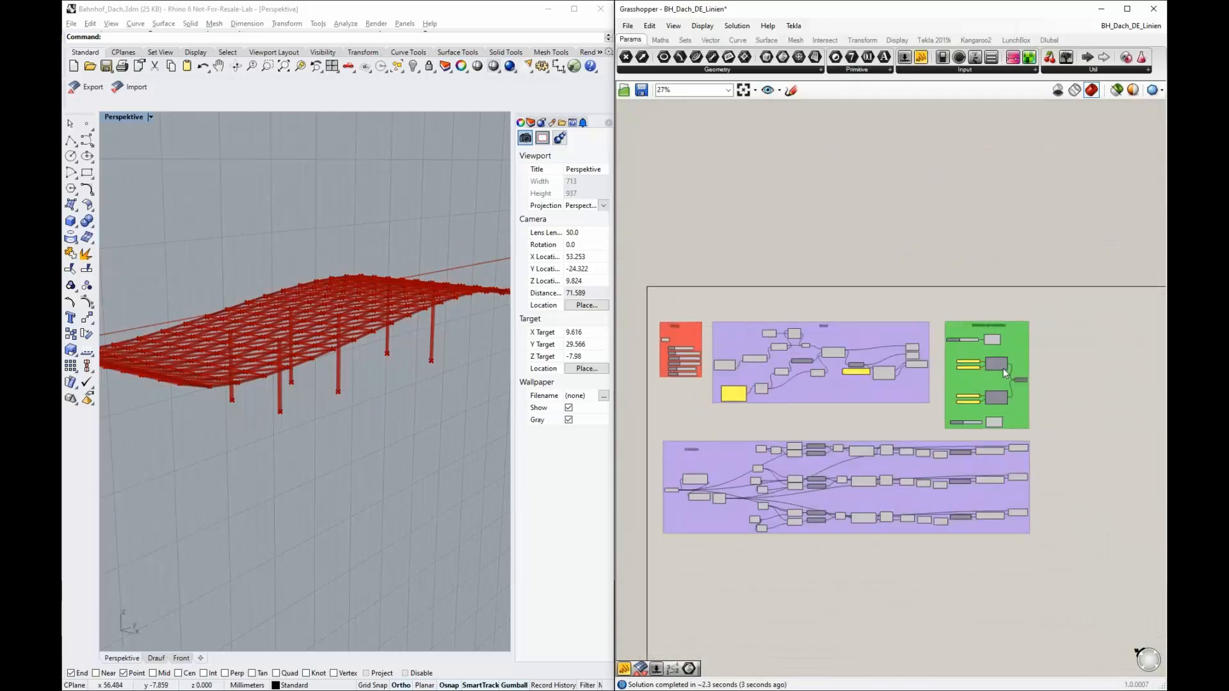
{"action": "scroll", "coordinate": [1066, 390], "scroll_direction": "up", "scroll_amount": 4}
{"action": "scroll", "coordinate": [1062, 391], "scroll_direction": "down", "scroll_amount": 3}
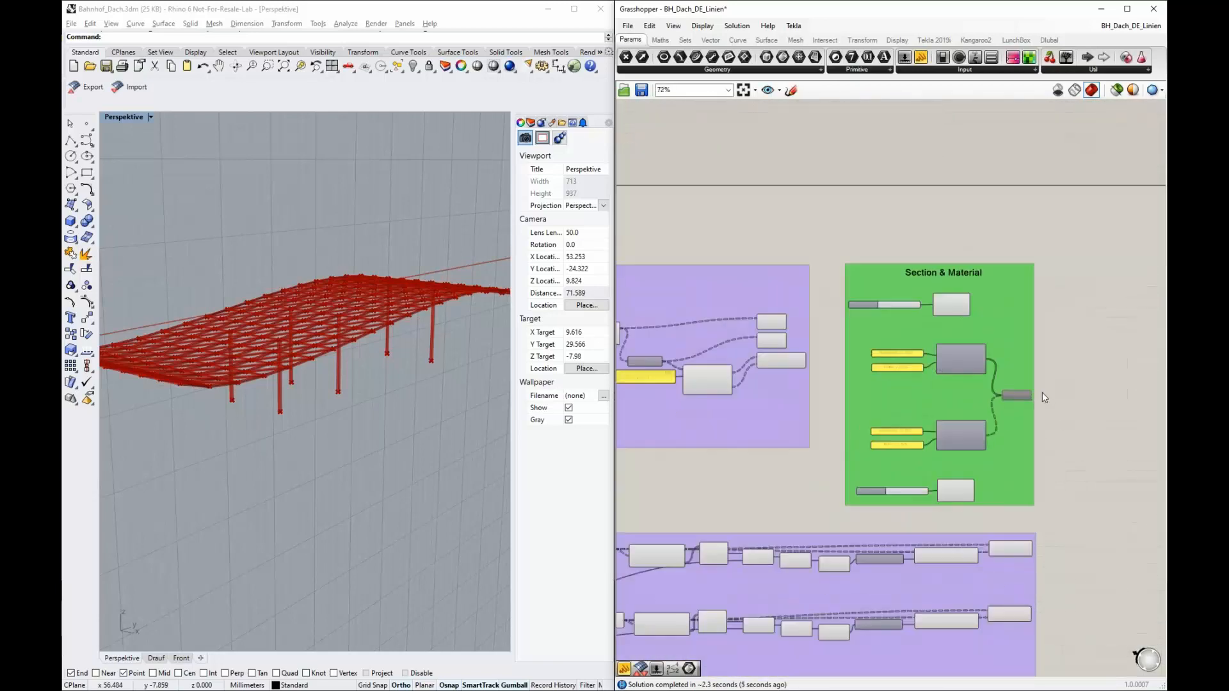
{"action": "scroll", "coordinate": [1009, 401], "scroll_direction": "up", "scroll_amount": 5}
{"action": "scroll", "coordinate": [1009, 400], "scroll_direction": "down", "scroll_amount": 12}
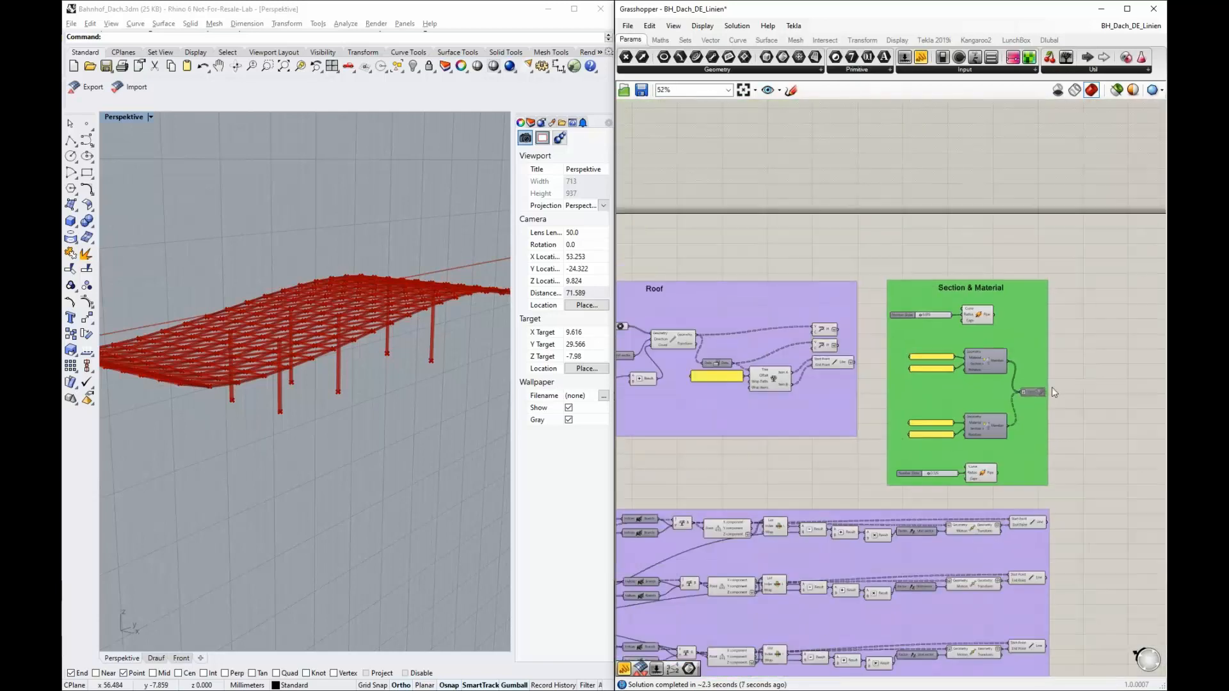
{"action": "scroll", "coordinate": [688, 356], "scroll_direction": "up", "scroll_amount": 12}
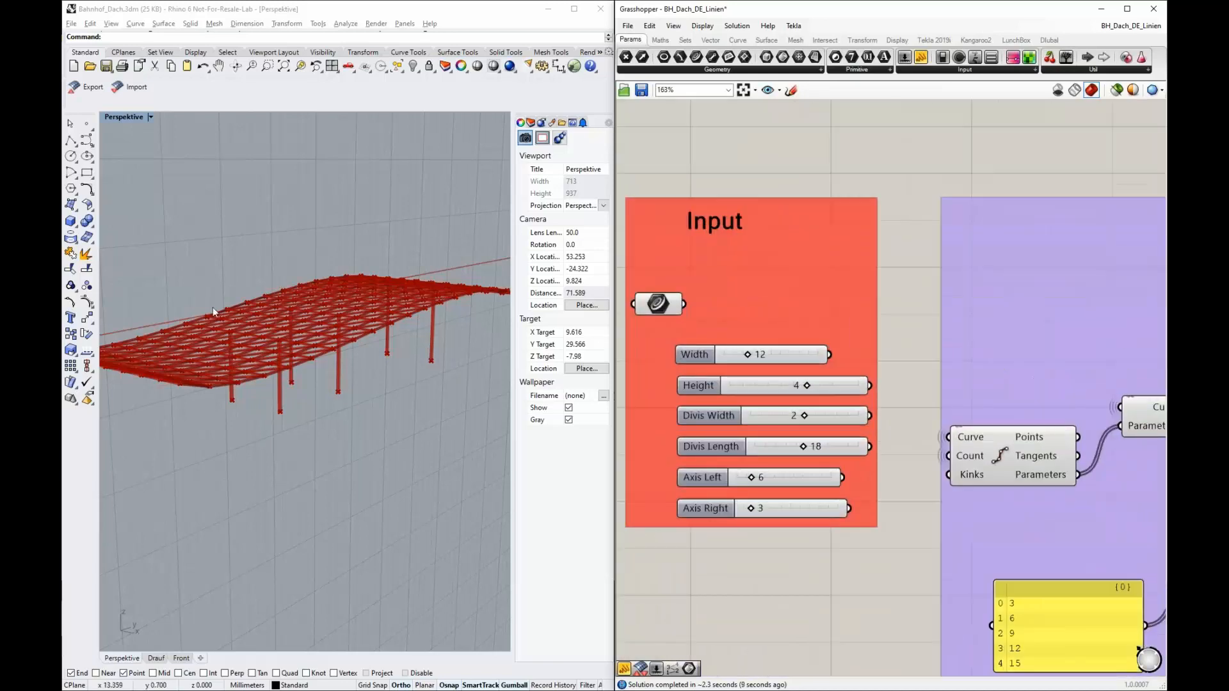
{"action": "right_click_drag", "start_coordinate": [212, 308], "coordinate": [294, 312]}
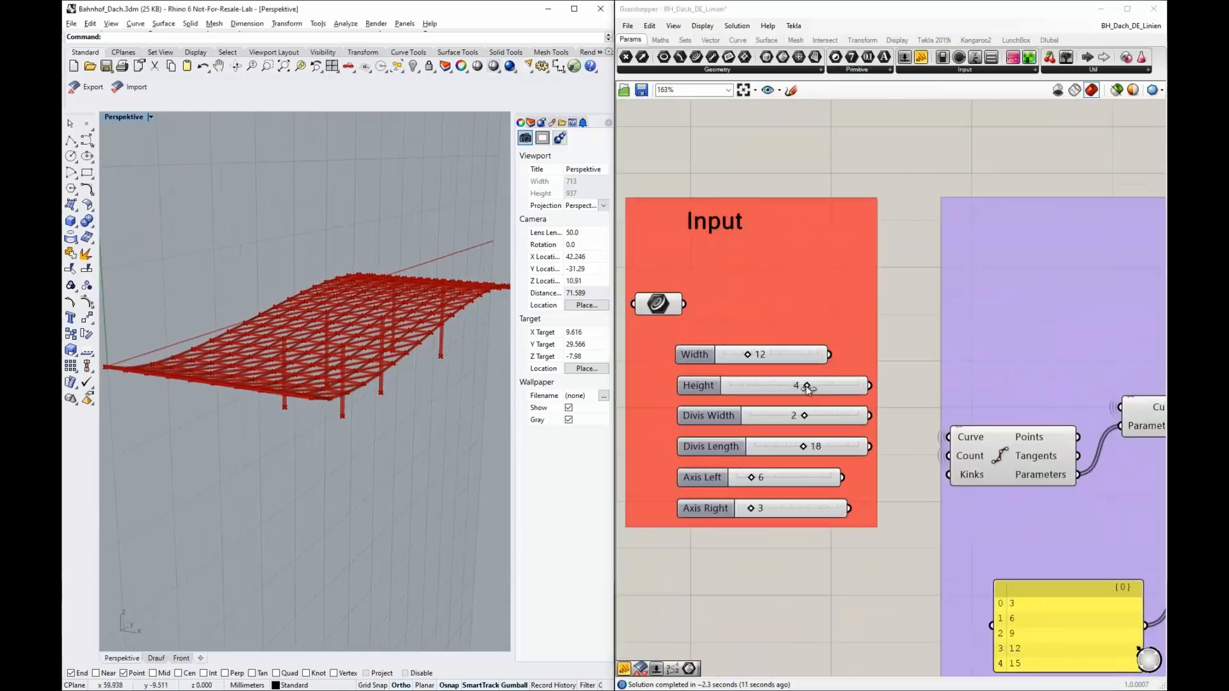
{"action": "left_click_drag", "start_coordinate": [806, 386], "coordinate": [781, 385]}
{"action": "mouse_move", "coordinate": [440, 423]}
{"action": "right_mouse_down"}
{"action": "mouse_move", "coordinate": [425, 403]}
{"action": "mouse_move", "coordinate": [439, 387]}
{"action": "mouse_move", "coordinate": [448, 432]}
{"action": "right_mouse_up"}
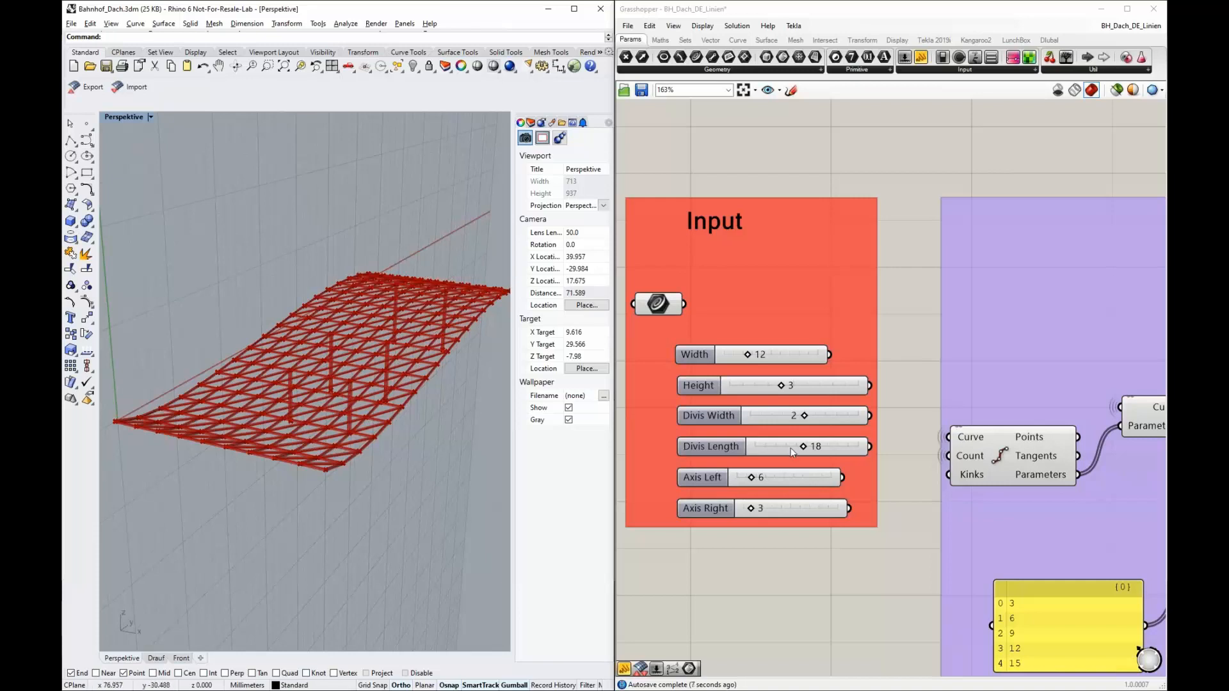
Set the Divis Width slider to 1 and the Divis Length slider to 10 in the Input group.
{"action": "left_click_drag", "start_coordinate": [804, 416], "coordinate": [773, 420]}
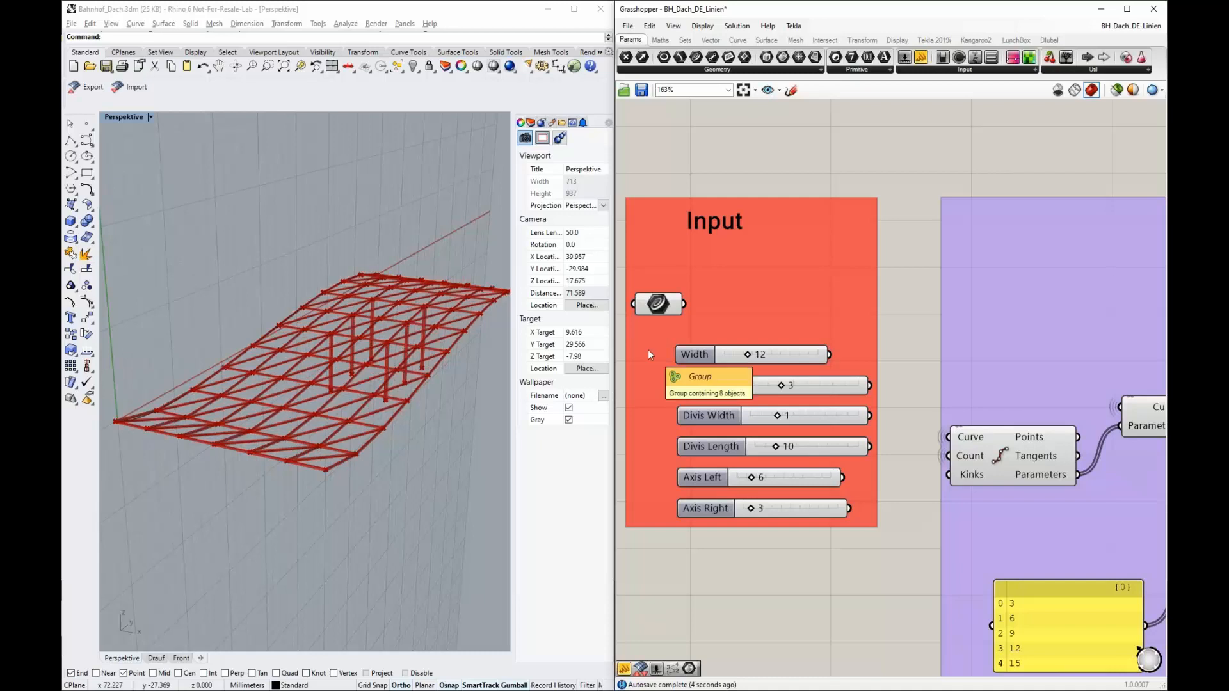
{"action": "scroll", "coordinate": [651, 351], "scroll_direction": "down", "scroll_amount": 5}
{"action": "scroll", "coordinate": [659, 352], "scroll_direction": "down", "scroll_amount": 2}
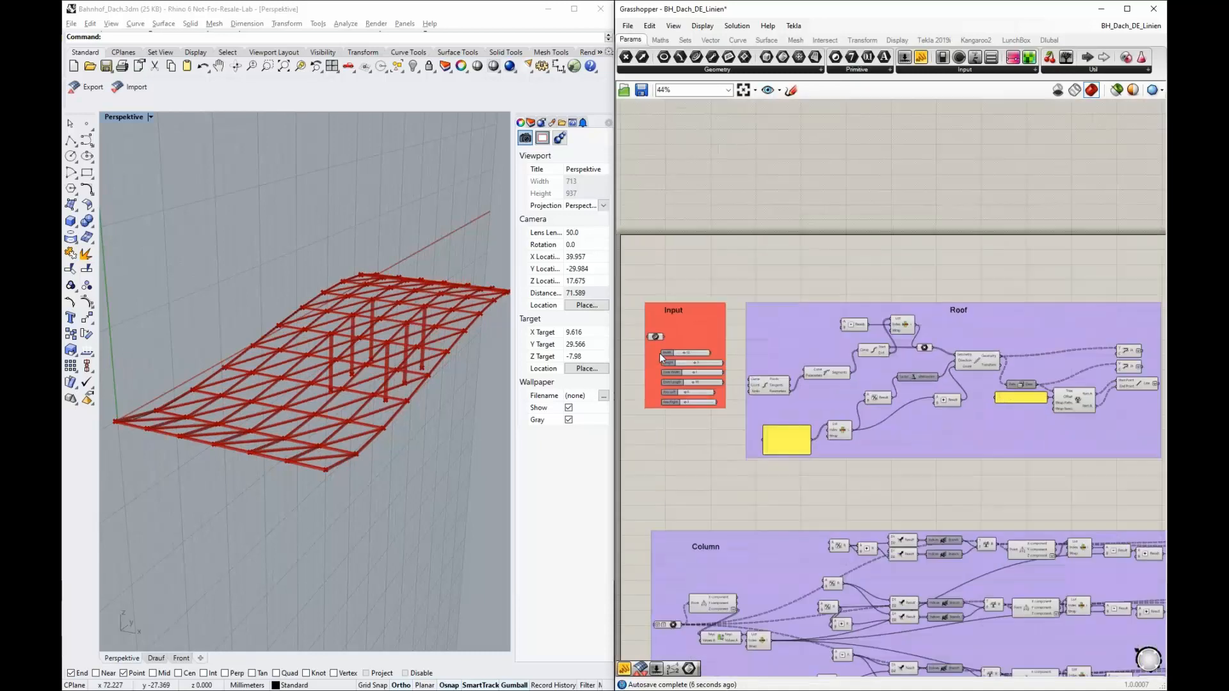
Set the Axis Left slider in the Input group to 2.
{"action": "scroll", "coordinate": [645, 378], "scroll_direction": "up", "scroll_amount": 6}
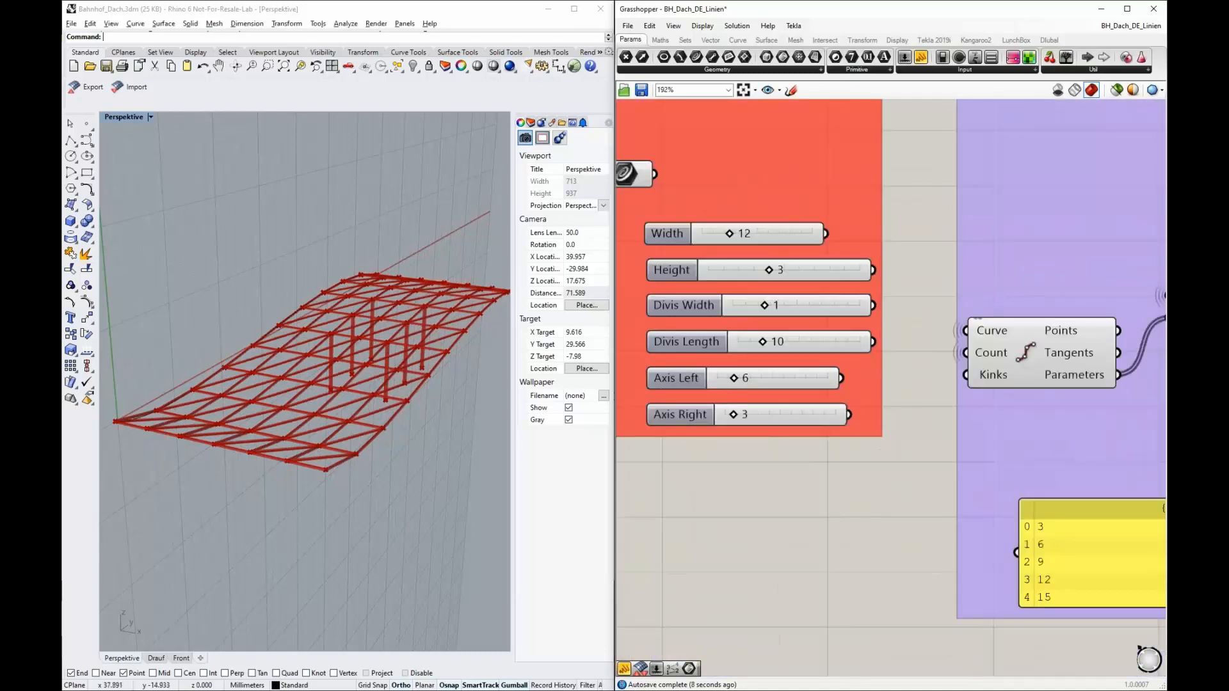
{"action": "right_click_drag", "start_coordinate": [389, 424], "coordinate": [489, 407]}
{"action": "left_click_drag", "start_coordinate": [735, 379], "coordinate": [714, 378]}
{"action": "scroll", "coordinate": [672, 373], "scroll_direction": "down", "scroll_amount": 5}
{"action": "scroll", "coordinate": [671, 373], "scroll_direction": "down", "scroll_amount": 4}
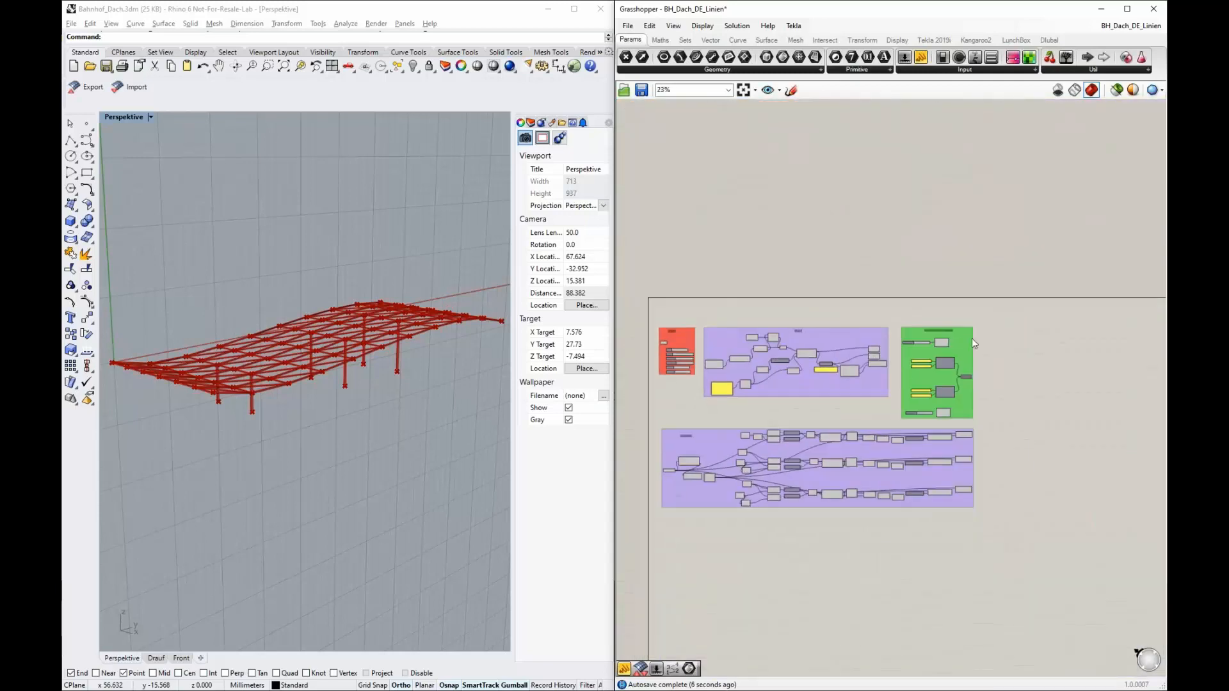
Turn off the roof Pipe component's preview and disable both Pipe components in the Section & Material group.
{"action": "scroll", "coordinate": [972, 338], "scroll_direction": "up", "scroll_amount": 7}
{"action": "left_click", "coordinate": [886, 306]}
{"action": "middle_click", "coordinate": [877, 305]}
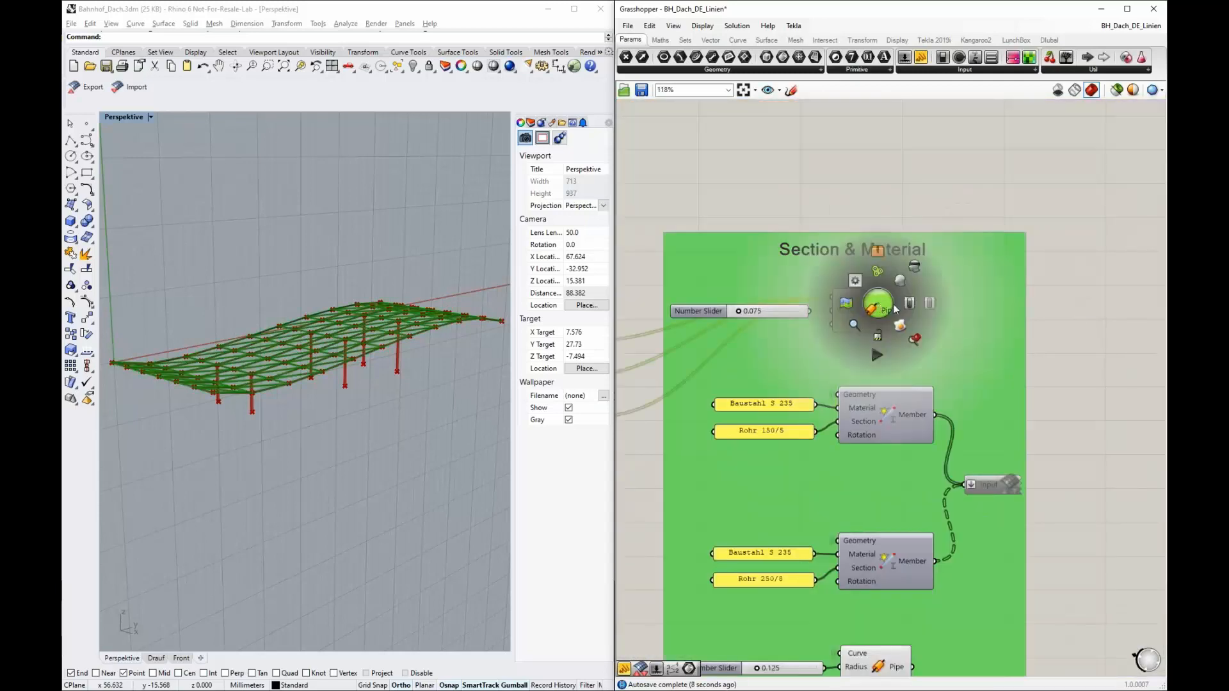
{"action": "left_click", "coordinate": [917, 267]}
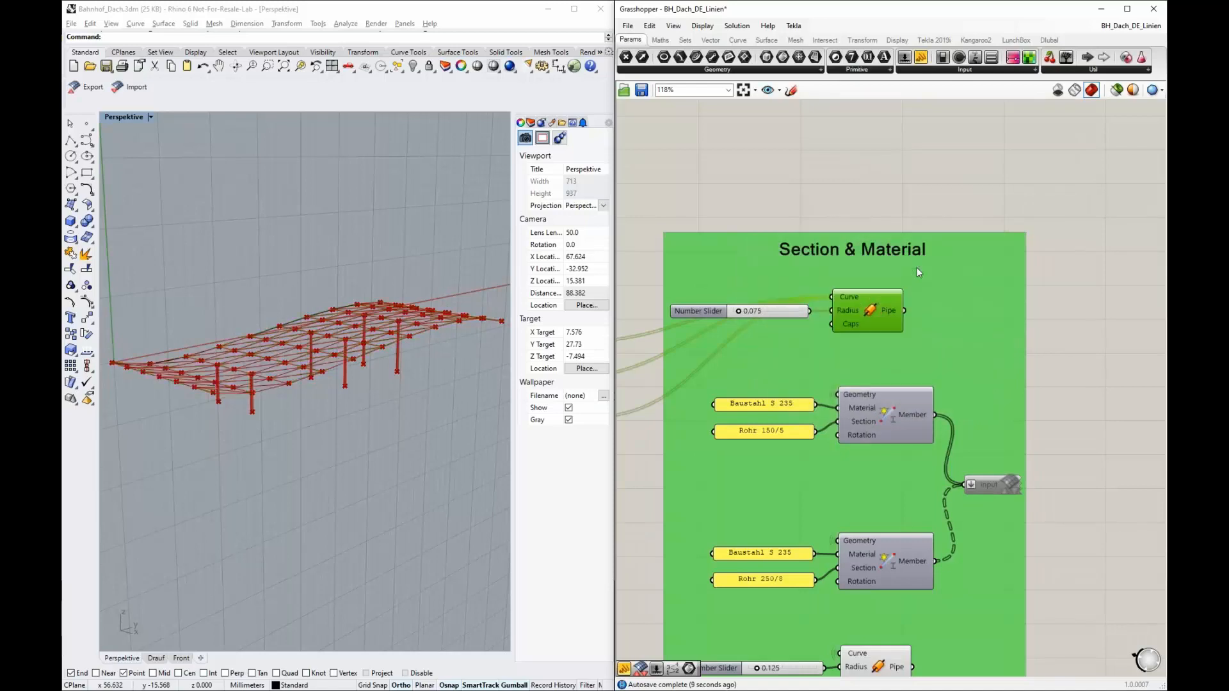
{"action": "middle_click", "coordinate": [884, 308]}
{"action": "left_click", "coordinate": [935, 311]}
{"action": "scroll", "coordinate": [902, 466], "scroll_direction": "down", "scroll_amount": 3}
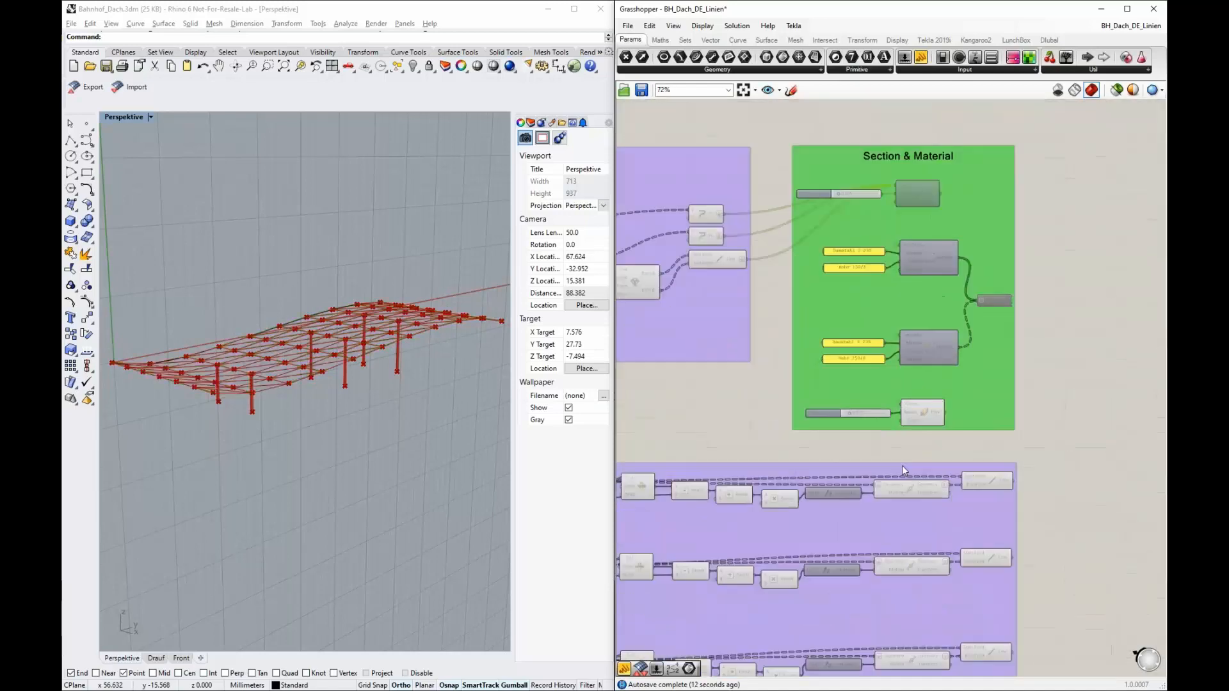
{"action": "middle_click", "coordinate": [932, 401]}
{"action": "left_click", "coordinate": [983, 402]}
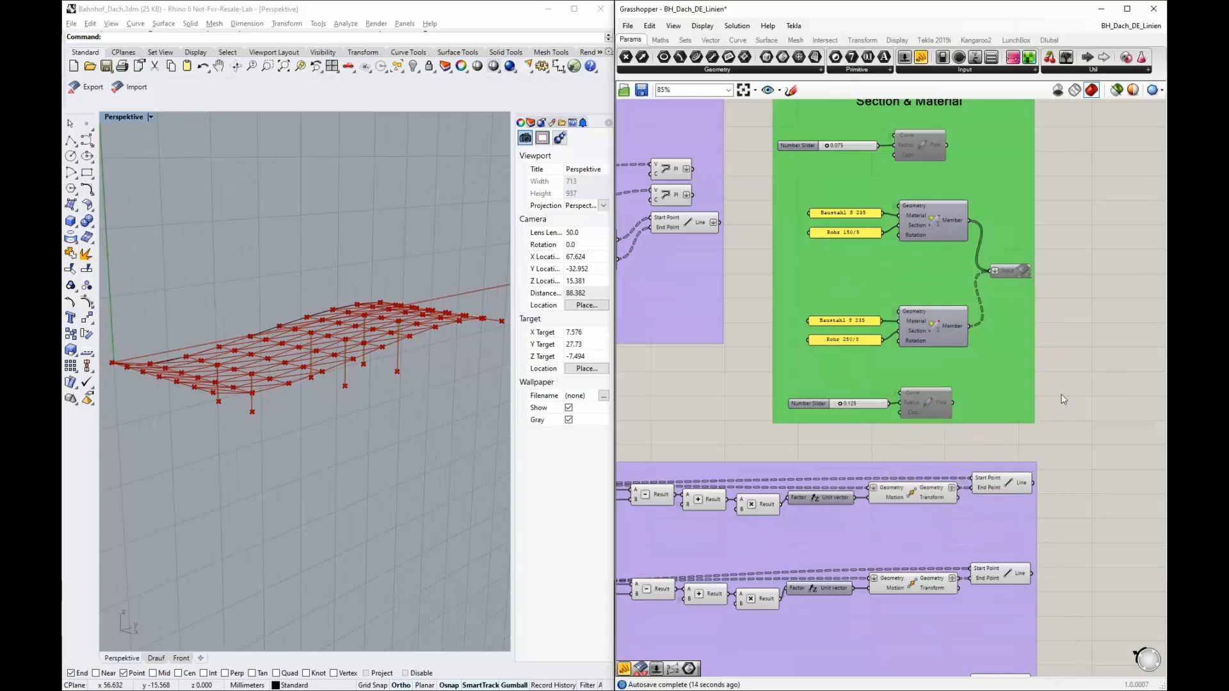
Set the Divis Length slider in the Input group to 14.
{"action": "scroll", "coordinate": [1082, 416], "scroll_direction": "down", "scroll_amount": 4}
{"action": "scroll", "coordinate": [750, 311], "scroll_direction": "up", "scroll_amount": 2}
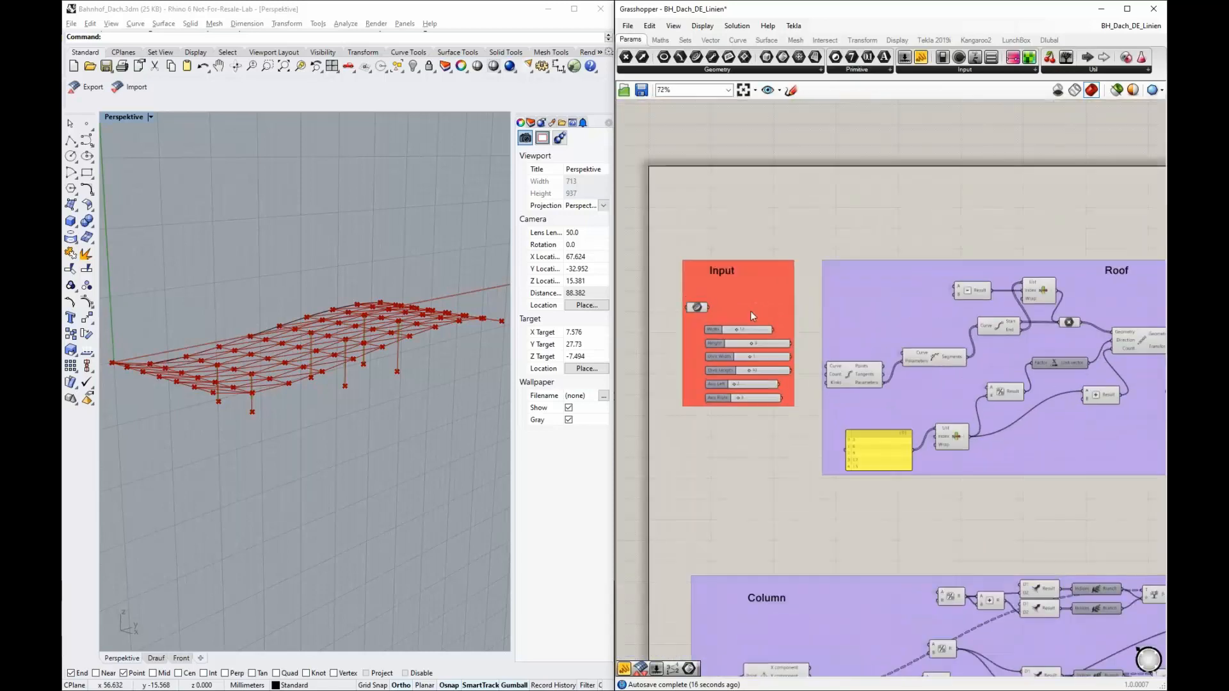
{"action": "right_click_drag", "start_coordinate": [281, 361], "coordinate": [302, 381]}
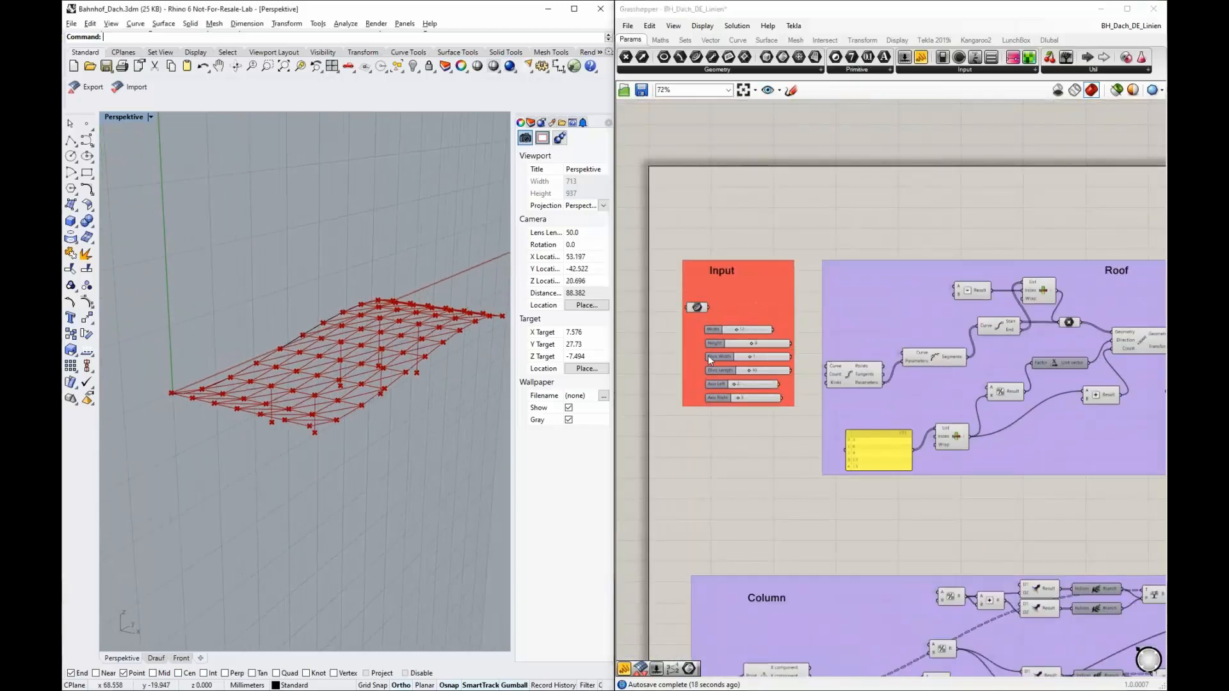
{"action": "scroll", "coordinate": [737, 368], "scroll_direction": "up", "scroll_amount": 5}
{"action": "left_click", "coordinate": [772, 373]}
{"action": "left_click_drag", "start_coordinate": [774, 376], "coordinate": [786, 375]}
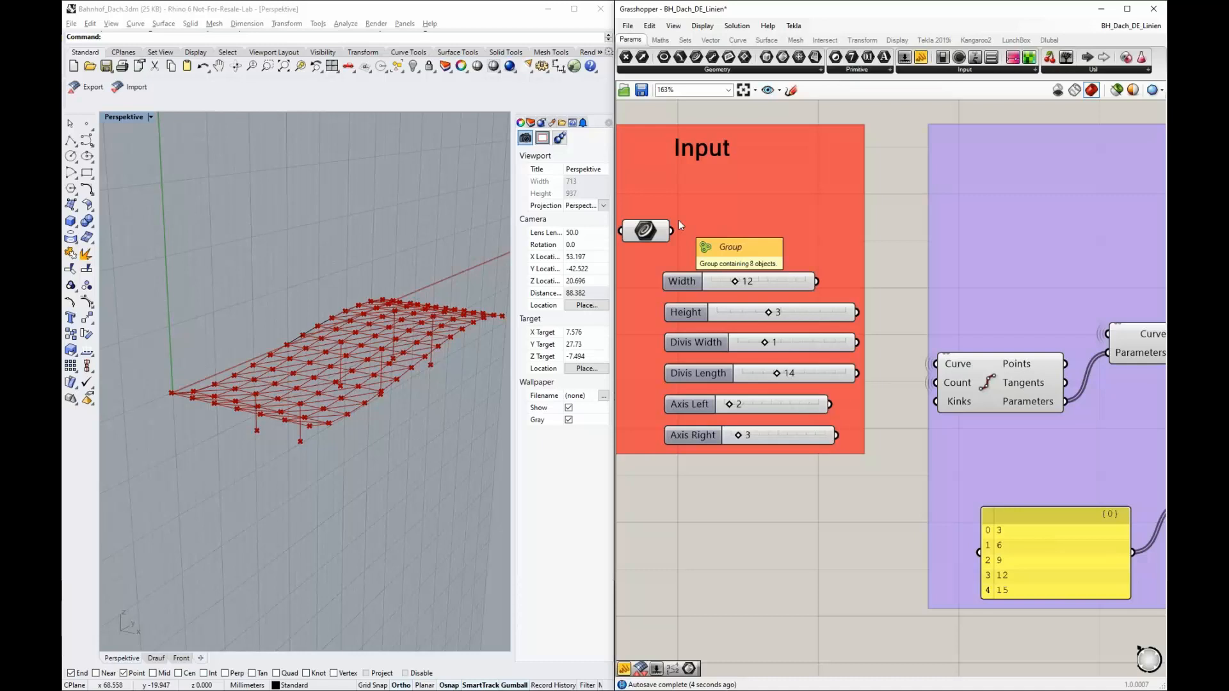
Examine the layout of the Roof and Column groups and select the Input group's curve parameter to highlight its curve in Rhino.
{"action": "scroll", "coordinate": [688, 273], "scroll_direction": "down", "scroll_amount": 4}
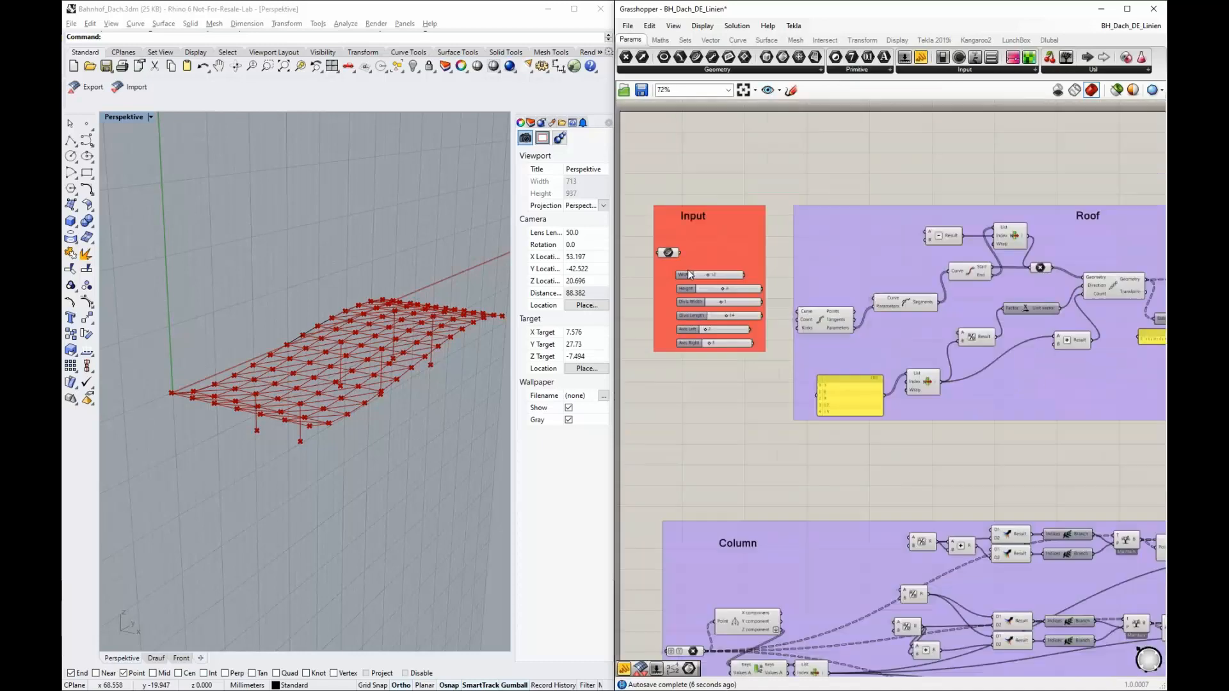
{"action": "scroll", "coordinate": [690, 273], "scroll_direction": "down", "scroll_amount": 3}
{"action": "right_click_drag", "start_coordinate": [981, 391], "coordinate": [926, 384]}
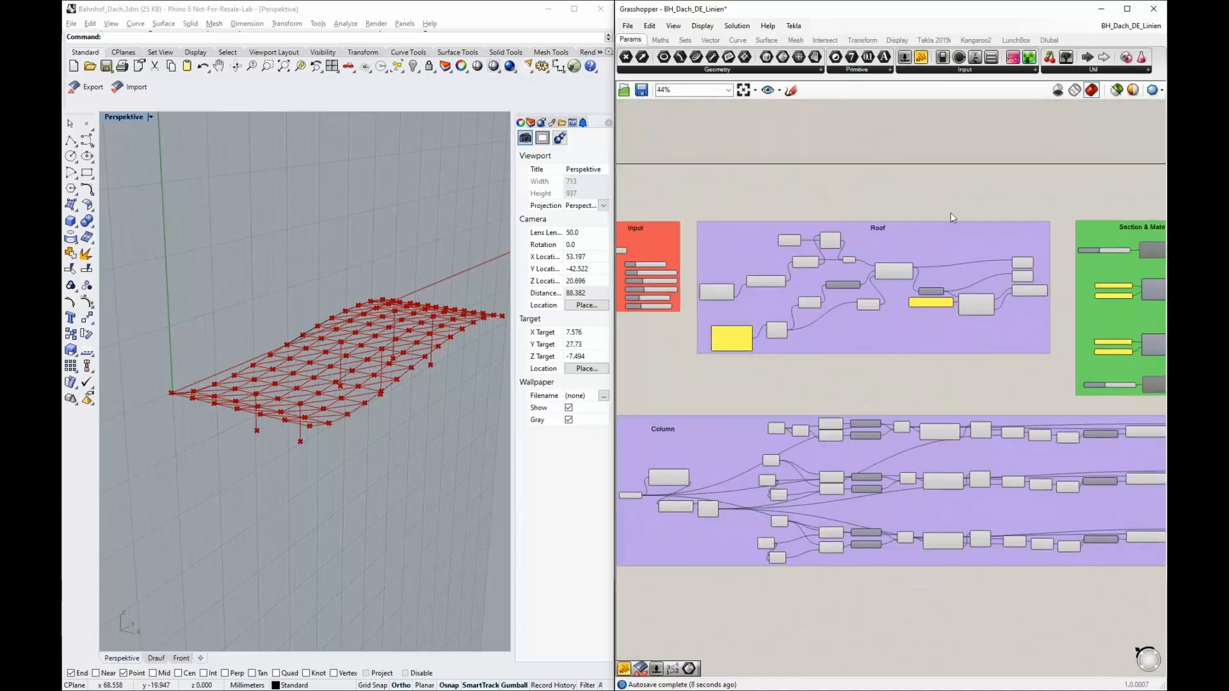
{"action": "scroll", "coordinate": [866, 239], "scroll_direction": "up", "scroll_amount": 5}
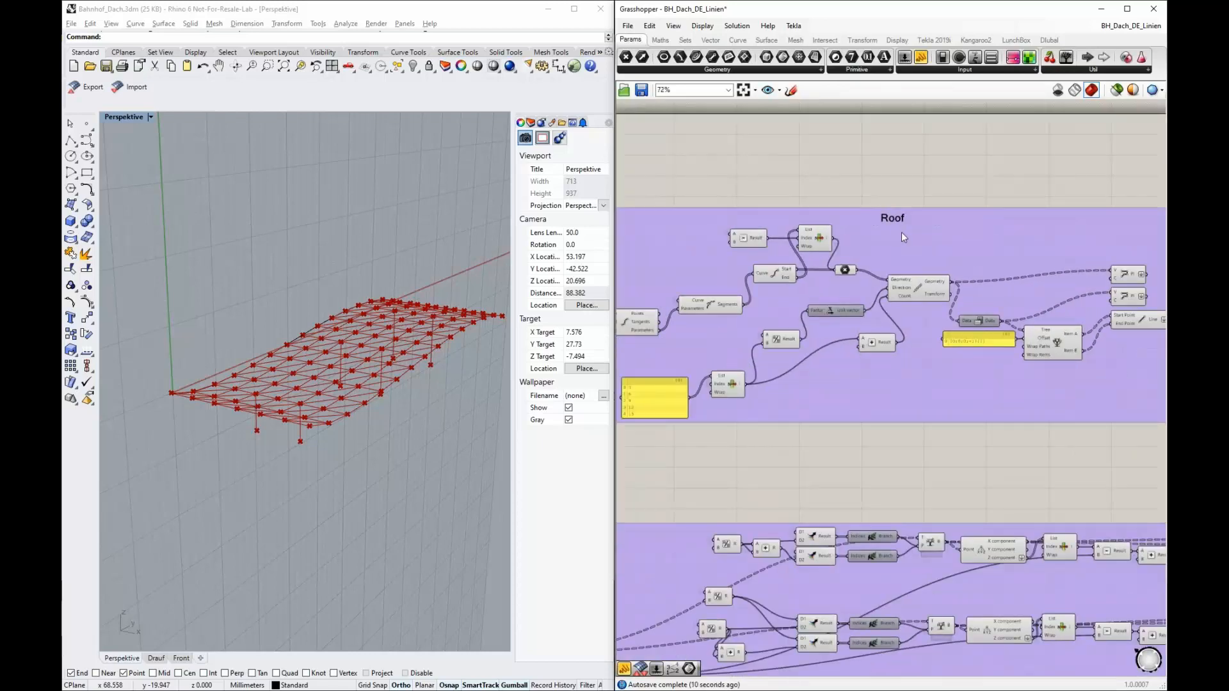
{"action": "scroll", "coordinate": [901, 231], "scroll_direction": "down", "scroll_amount": 5}
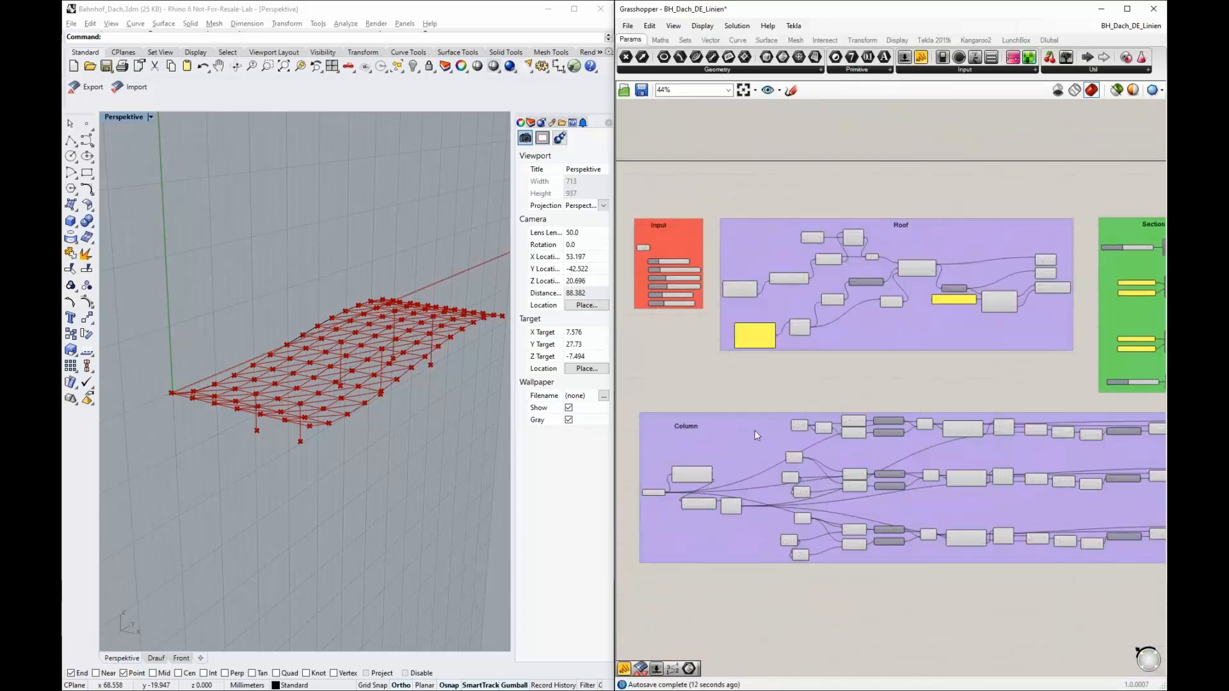
{"action": "scroll", "coordinate": [872, 259], "scroll_direction": "up", "scroll_amount": 2}
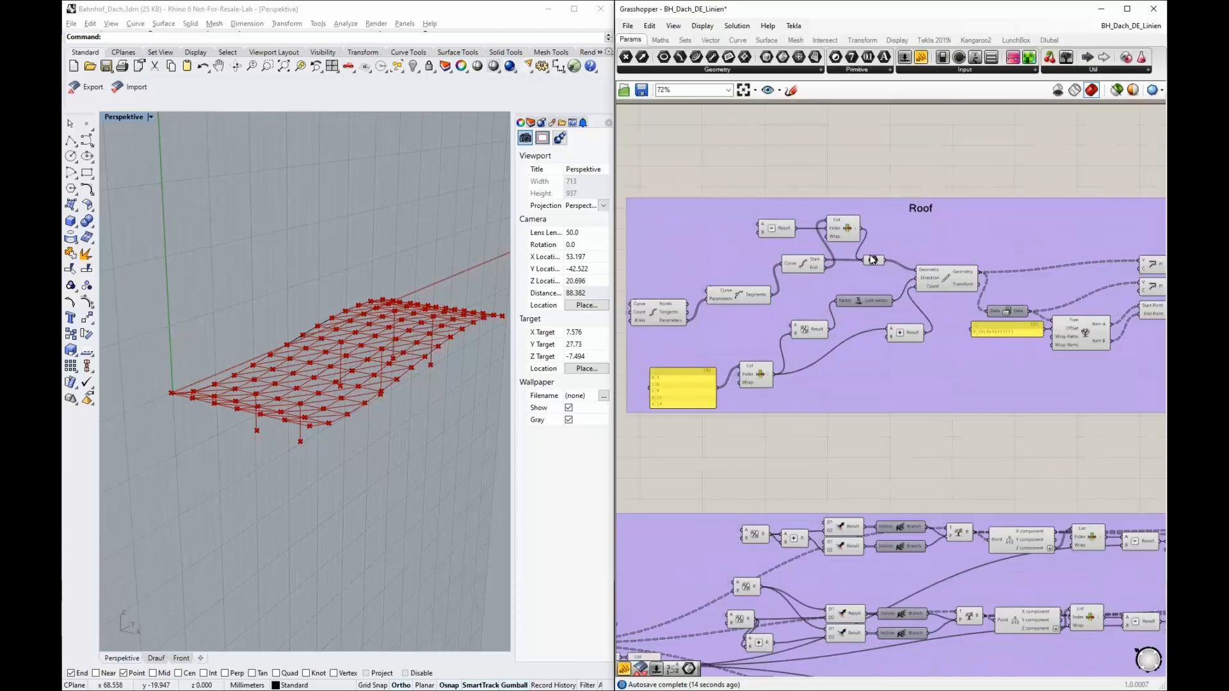
{"action": "right_click_drag", "start_coordinate": [747, 182], "coordinate": [871, 221]}
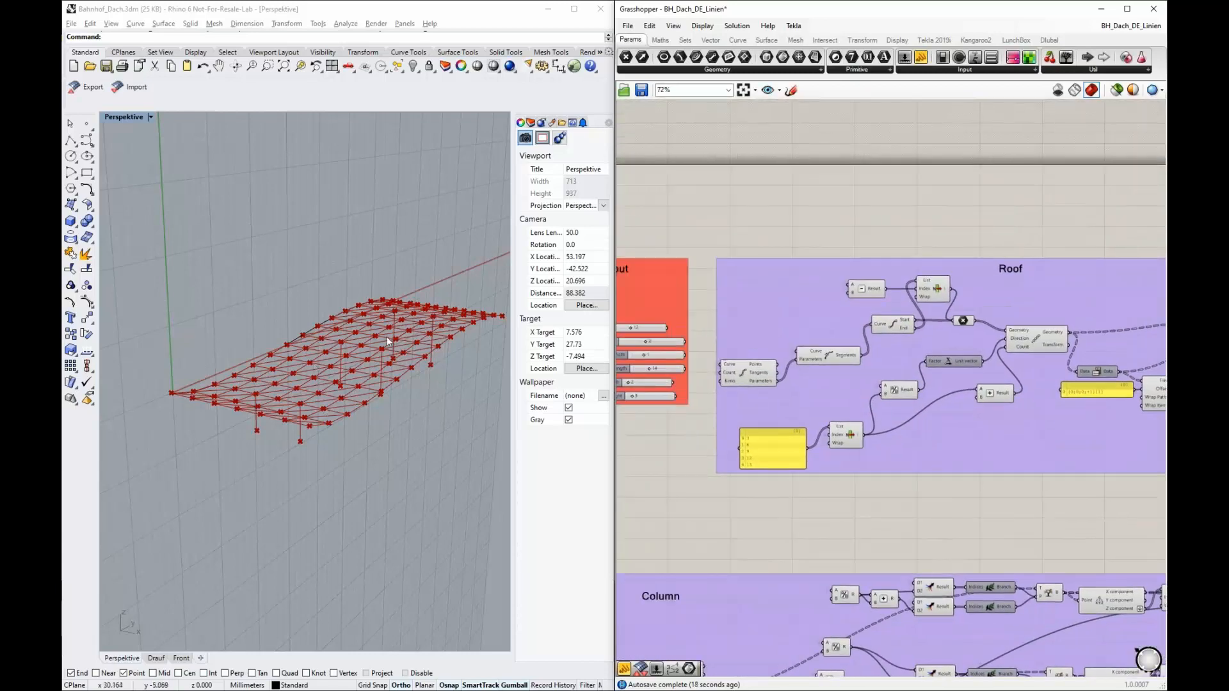
{"action": "scroll", "coordinate": [785, 332], "scroll_direction": "down", "scroll_amount": 2}
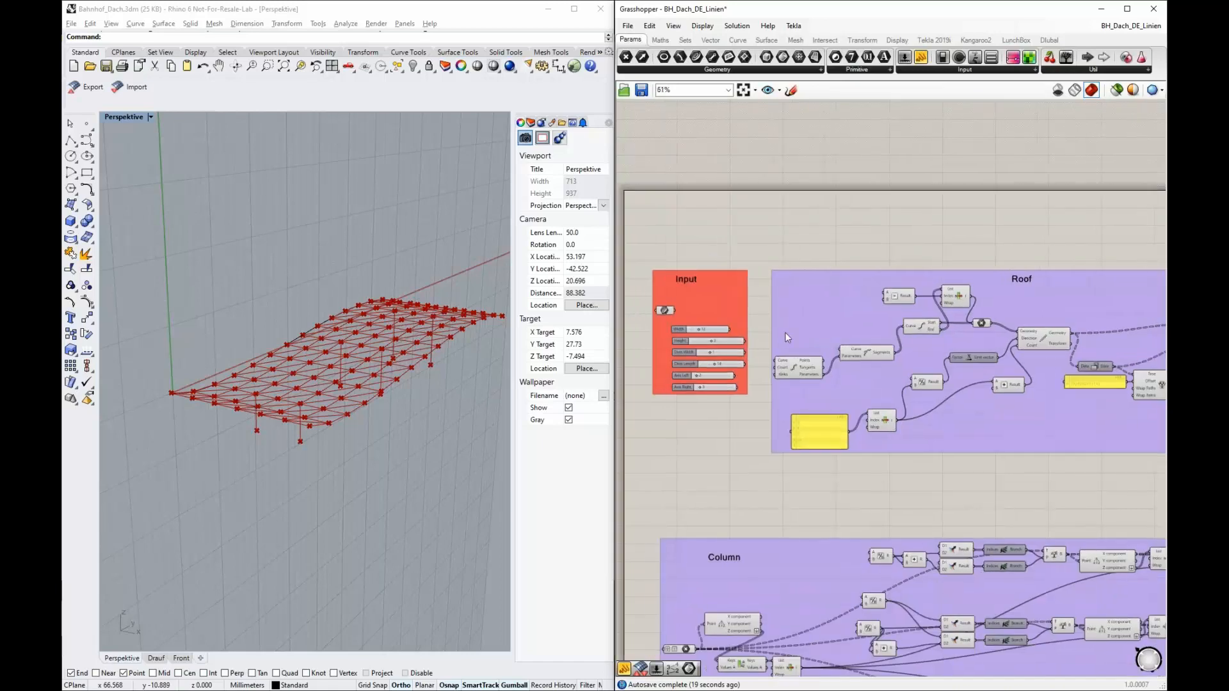
{"action": "scroll", "coordinate": [785, 332], "scroll_direction": "up", "scroll_amount": 3}
{"action": "left_click", "coordinate": [664, 310]}
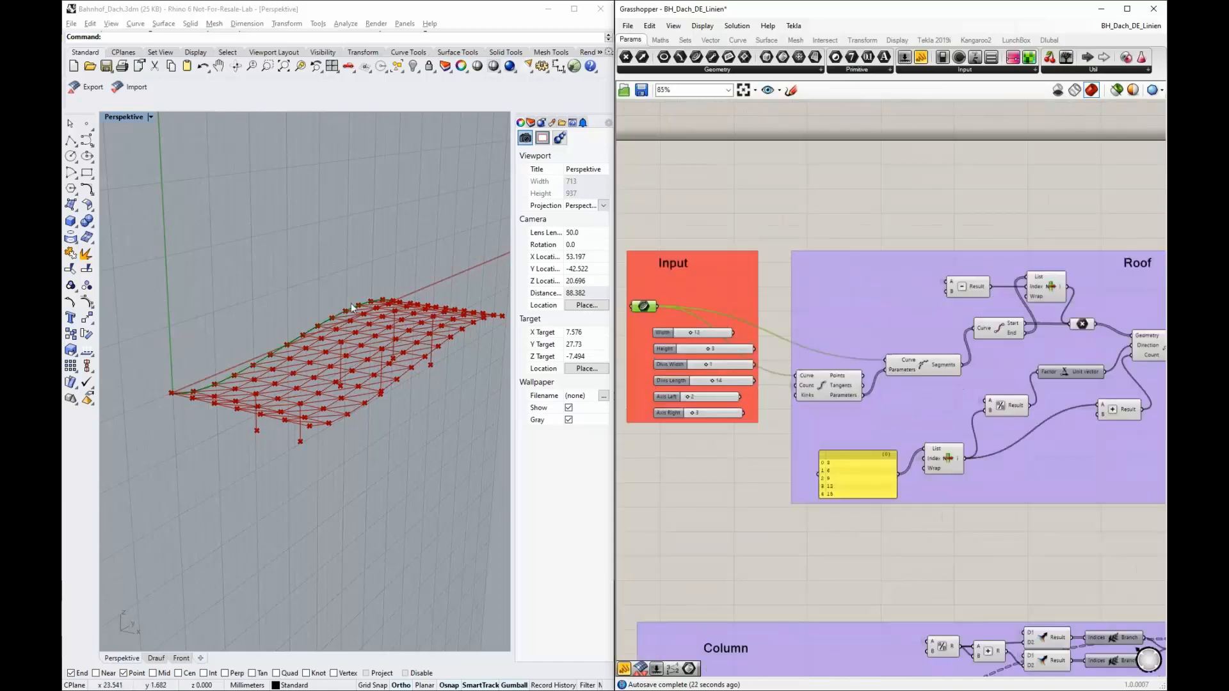
Select the curve division component in the Roof group and examine its input connections and the division points in Rhino.
{"action": "scroll", "coordinate": [855, 370], "scroll_direction": "up", "scroll_amount": 4}
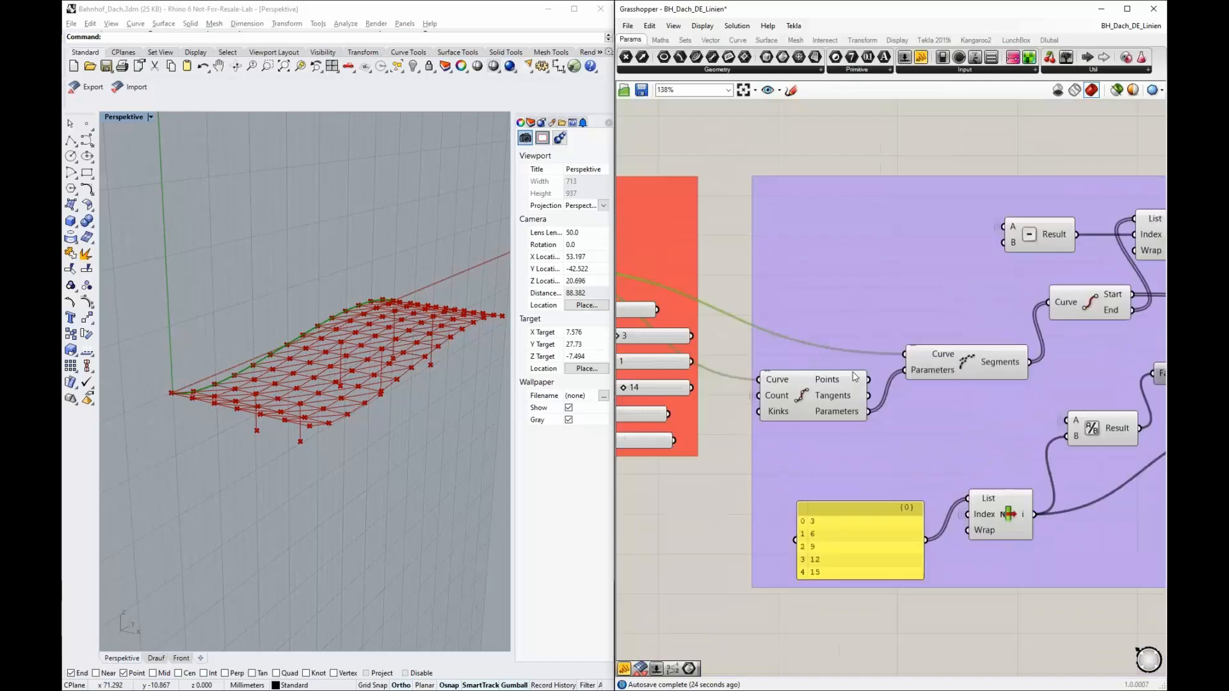
{"action": "left_click", "coordinate": [793, 396]}
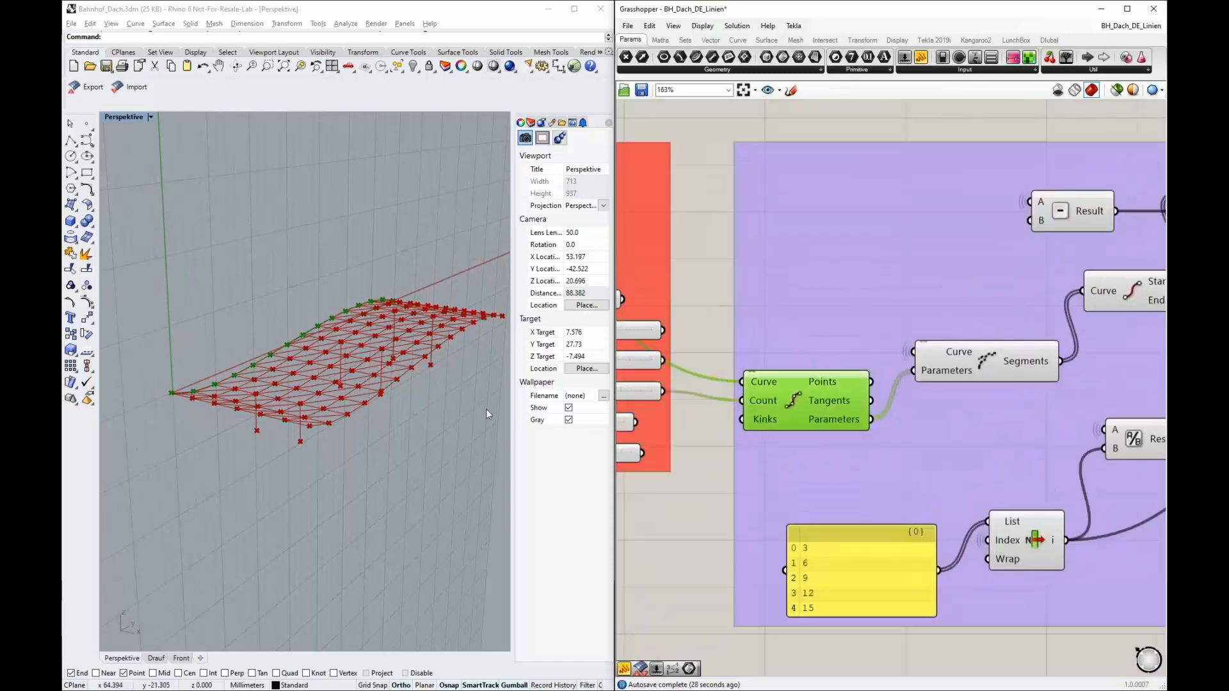
{"action": "right_click_drag", "start_coordinate": [485, 409], "coordinate": [495, 391]}
{"action": "scroll", "coordinate": [495, 390], "scroll_direction": "down", "scroll_amount": 2}
{"action": "scroll", "coordinate": [763, 389], "scroll_direction": "up", "scroll_amount": 2}
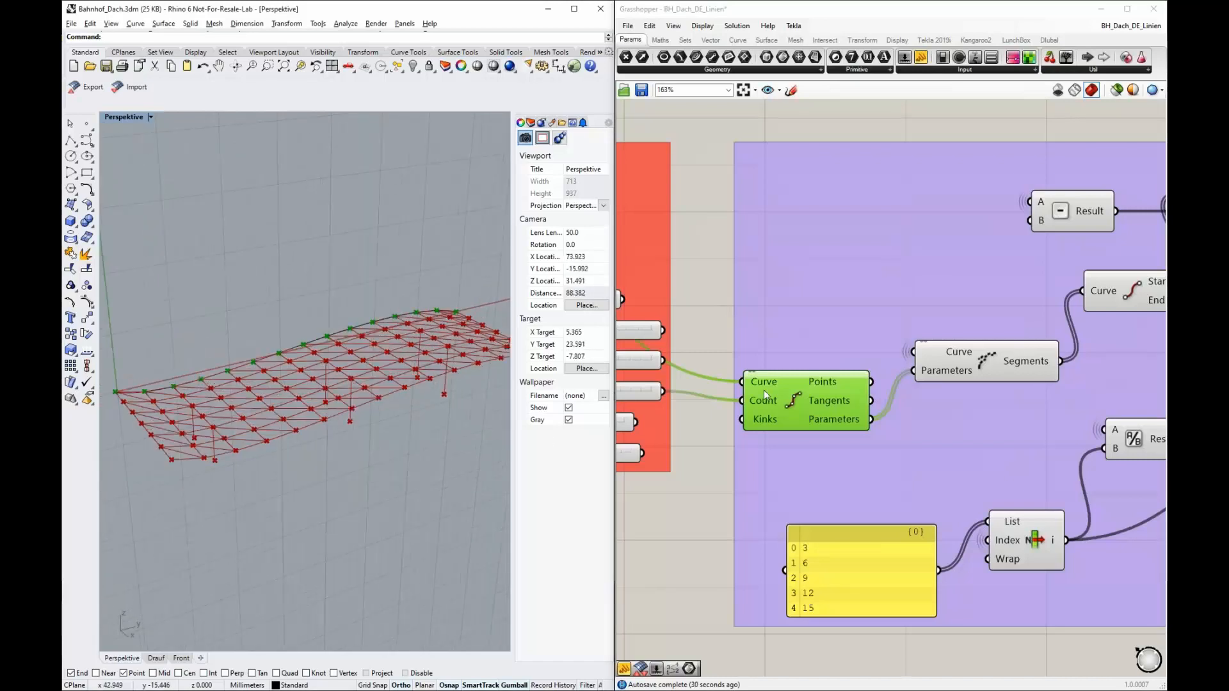
{"action": "scroll", "coordinate": [933, 413], "scroll_direction": "down", "scroll_amount": 1}
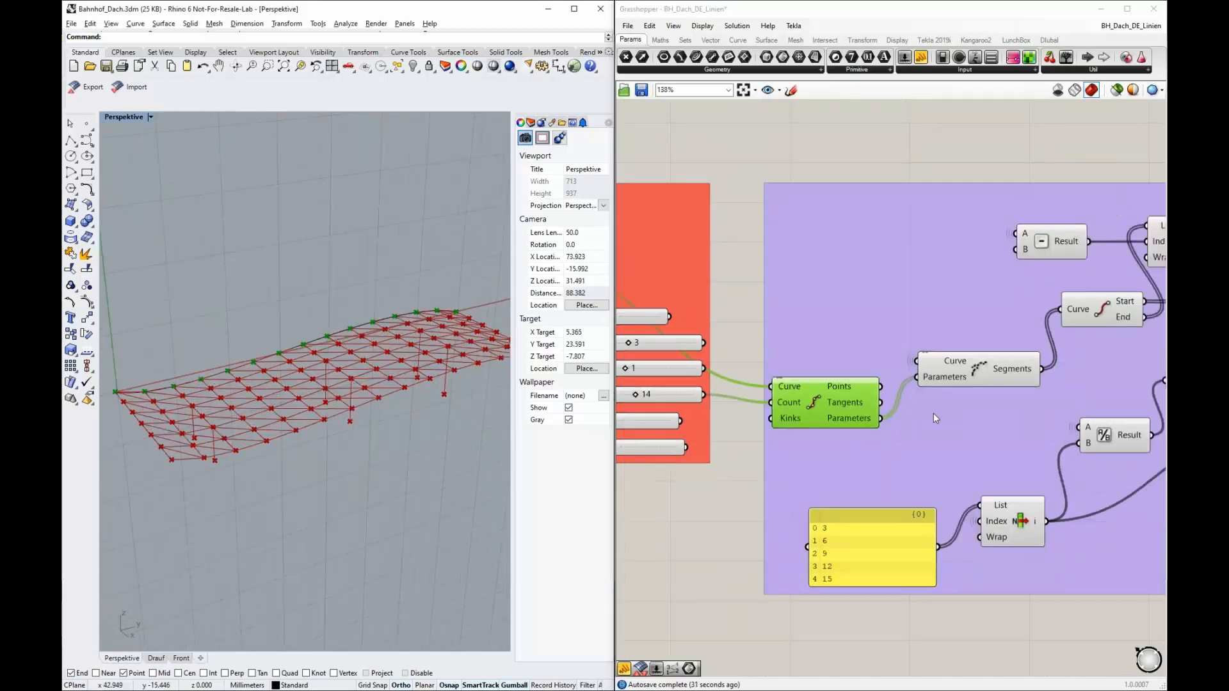
{"action": "scroll", "coordinate": [933, 413], "scroll_direction": "down", "scroll_amount": 2}
{"action": "scroll", "coordinate": [712, 401], "scroll_direction": "up", "scroll_amount": 4}
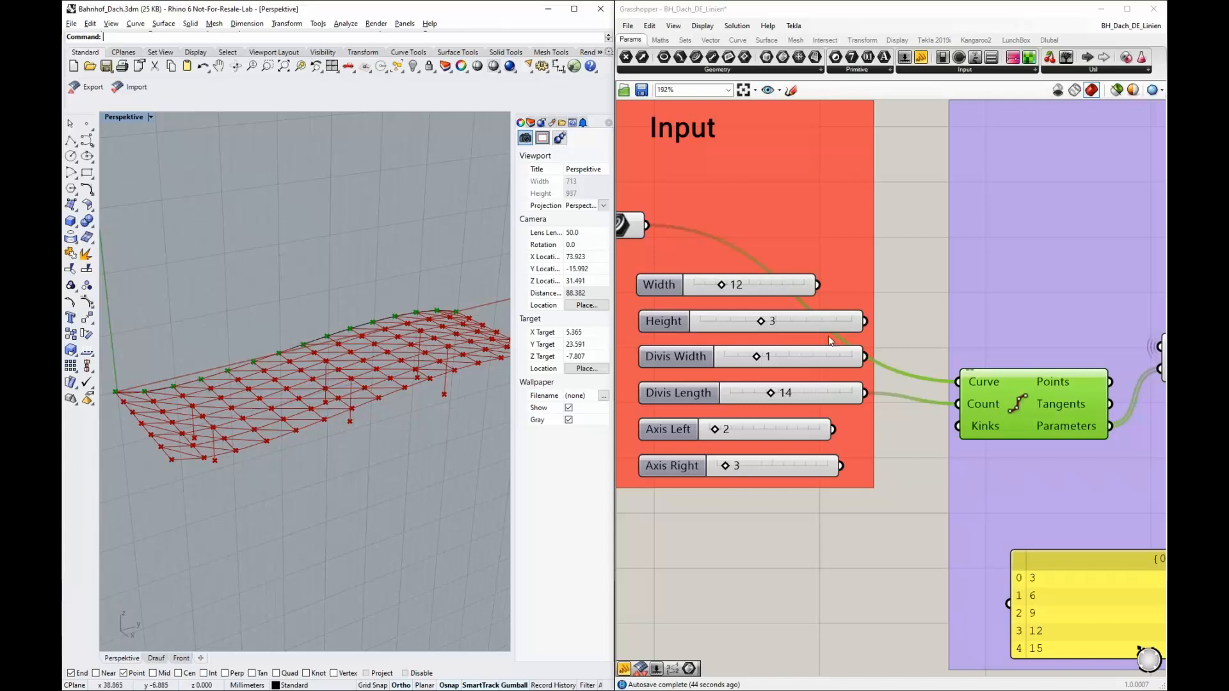
{"action": "scroll", "coordinate": [762, 351], "scroll_direction": "down", "scroll_amount": 3}
Select the point parameter that collects the segment start points and the list item in the Roof group to inspect its points.
{"action": "right_click_drag", "start_coordinate": [1104, 248], "coordinate": [895, 296]}
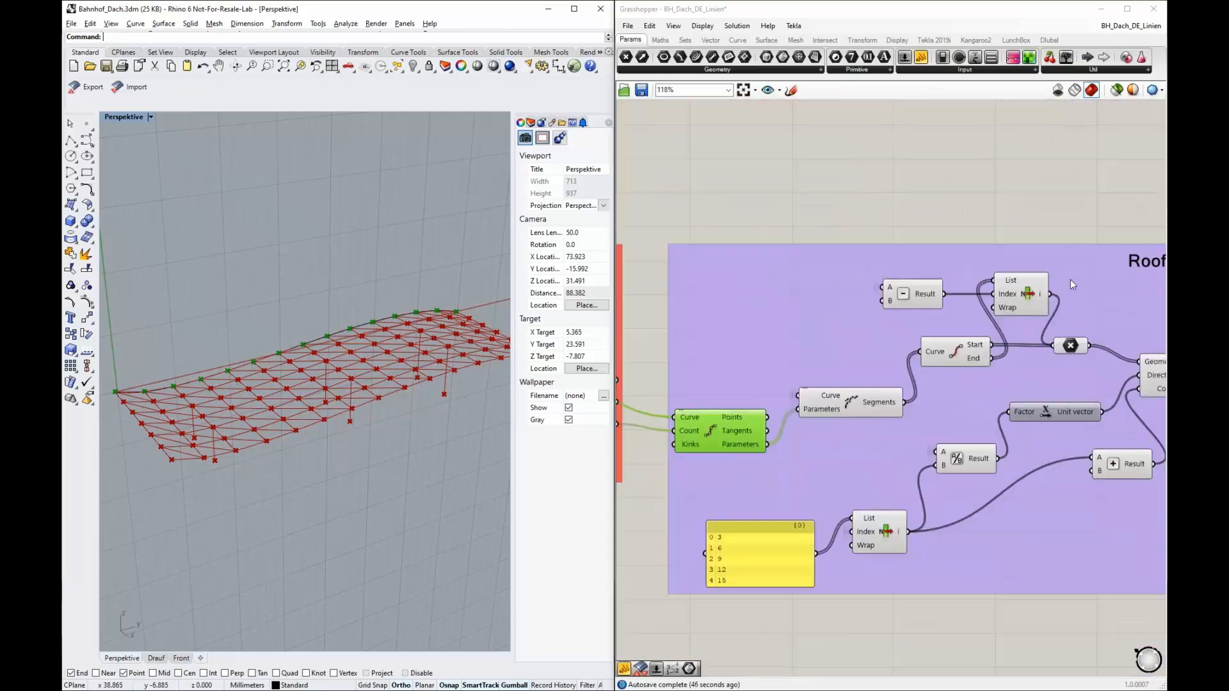
{"action": "scroll", "coordinate": [742, 339], "scroll_direction": "down", "scroll_amount": 2}
{"action": "scroll", "coordinate": [1010, 311], "scroll_direction": "up", "scroll_amount": 2}
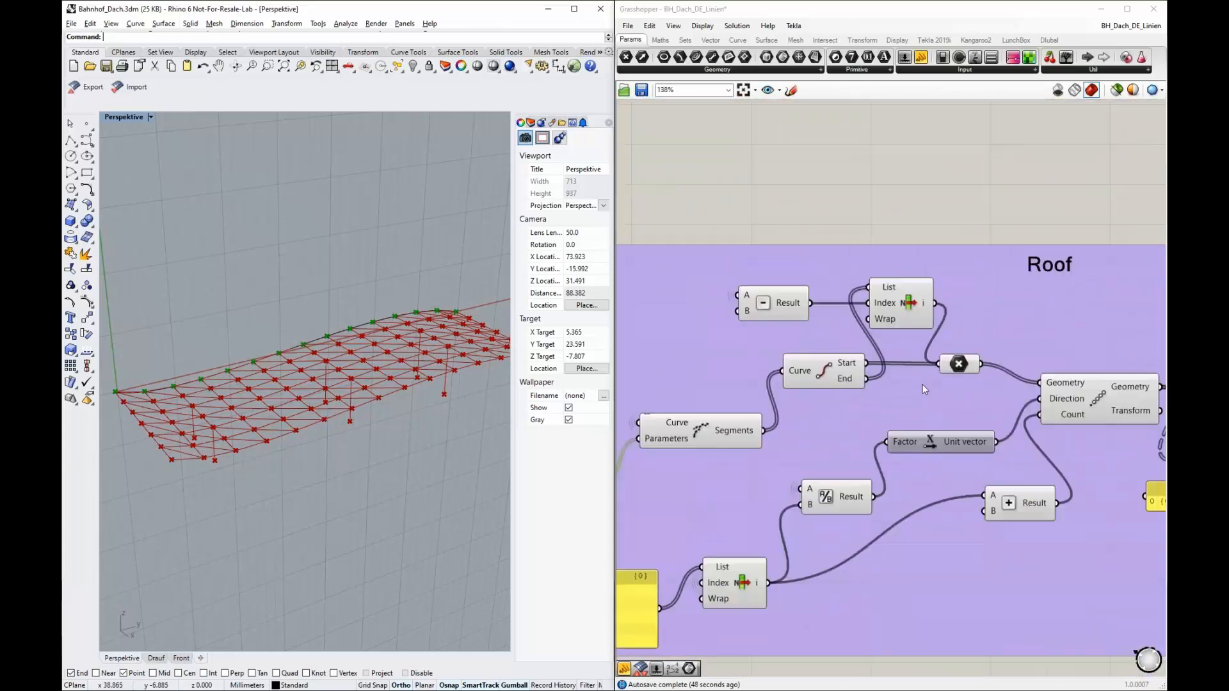
{"action": "left_click", "coordinate": [958, 364]}
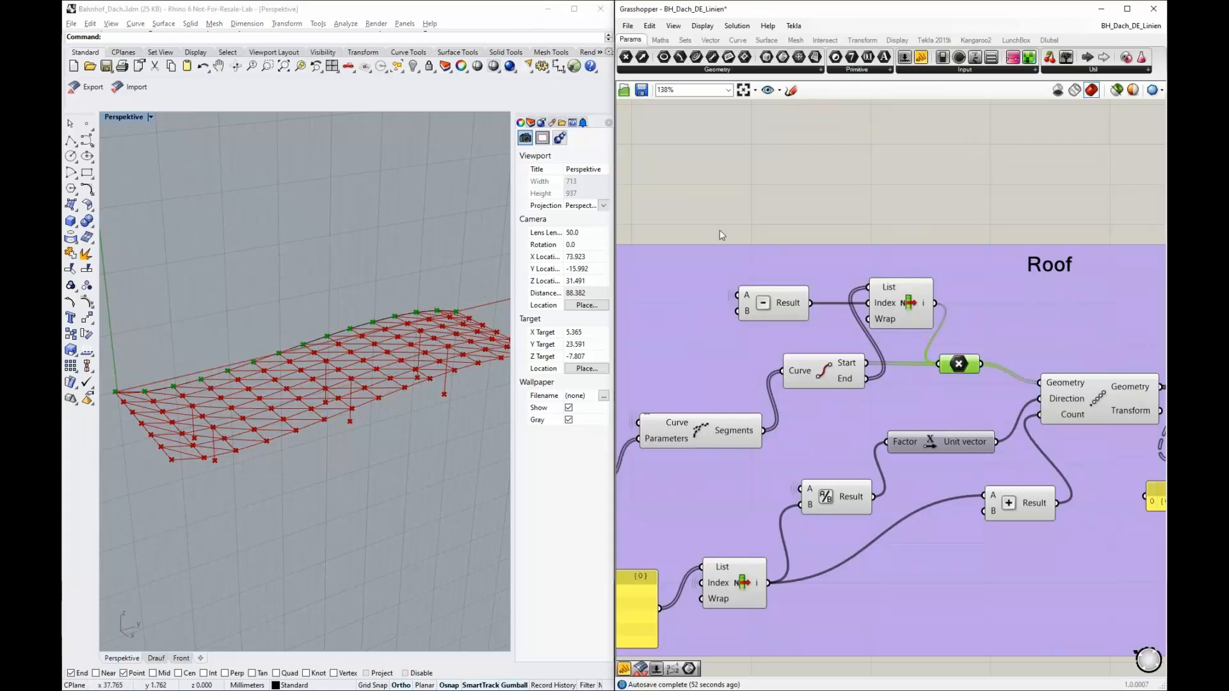
Select the linear array component in the Roof group to inspect the roof point grid in Rhino, and clear the selection.
{"action": "scroll", "coordinate": [720, 230], "scroll_direction": "down", "scroll_amount": 3}
{"action": "scroll", "coordinate": [1075, 271], "scroll_direction": "up", "scroll_amount": 3}
{"action": "right_click_drag", "start_coordinate": [1074, 271], "coordinate": [1057, 278]}
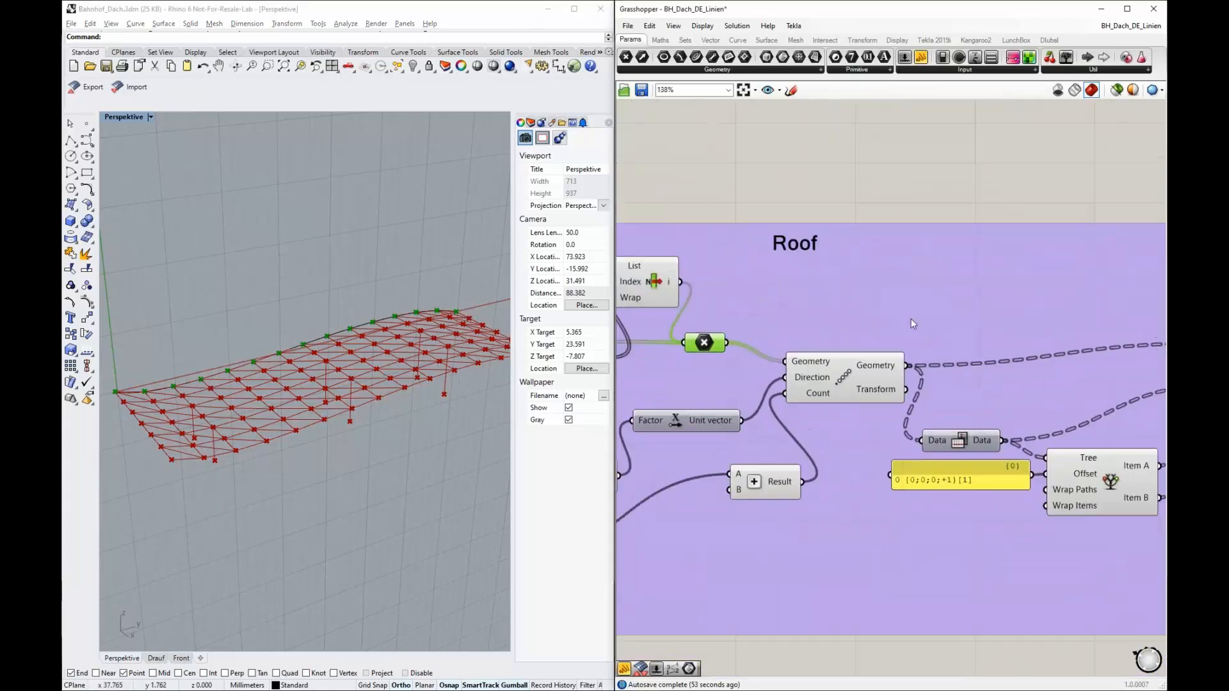
{"action": "left_click", "coordinate": [854, 385]}
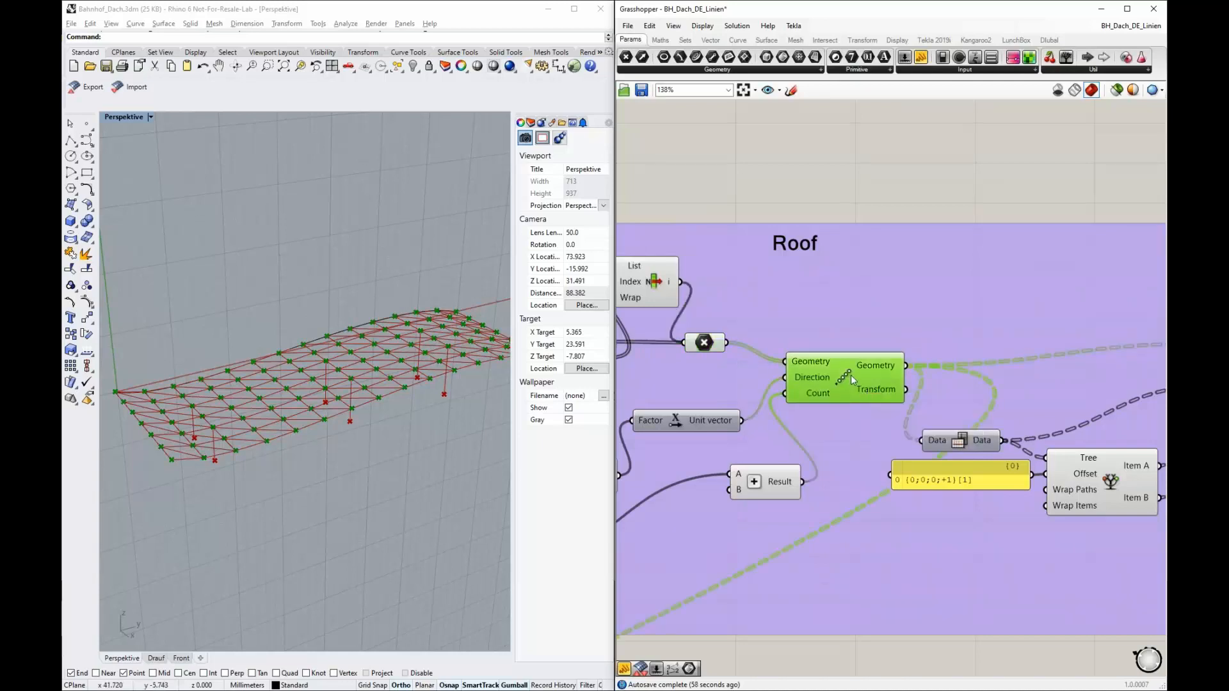
{"action": "scroll", "coordinate": [768, 368], "scroll_direction": "down", "scroll_amount": 4}
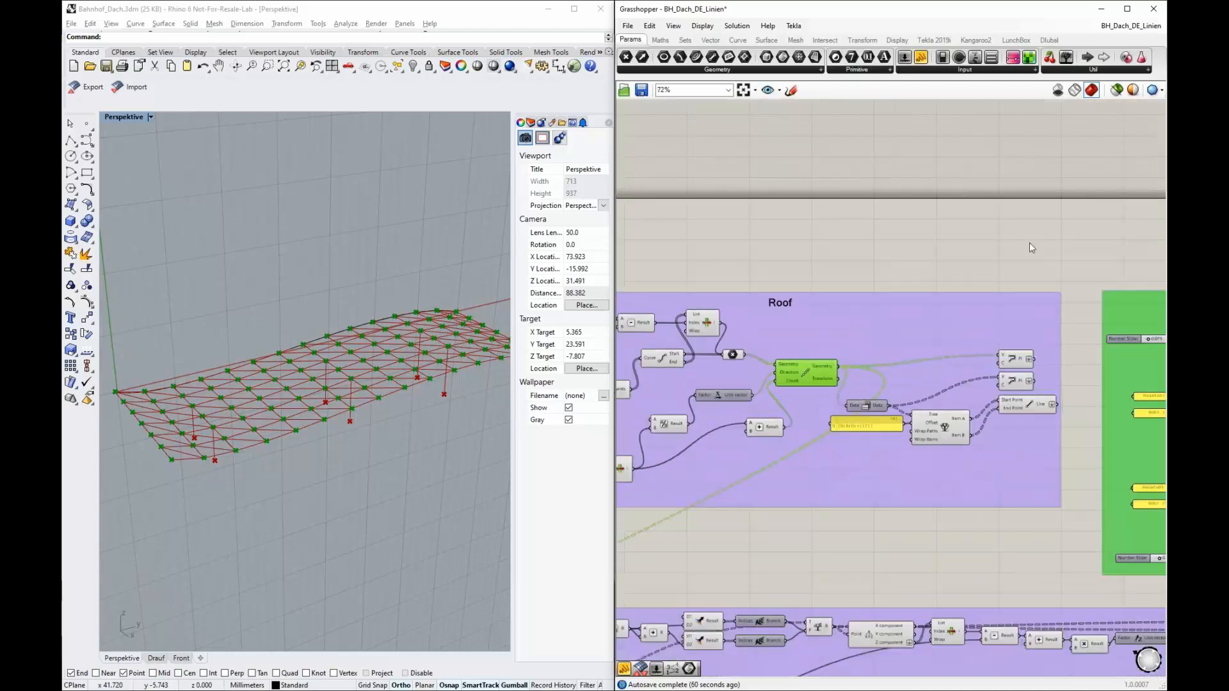
{"action": "scroll", "coordinate": [836, 405], "scroll_direction": "up", "scroll_amount": 1}
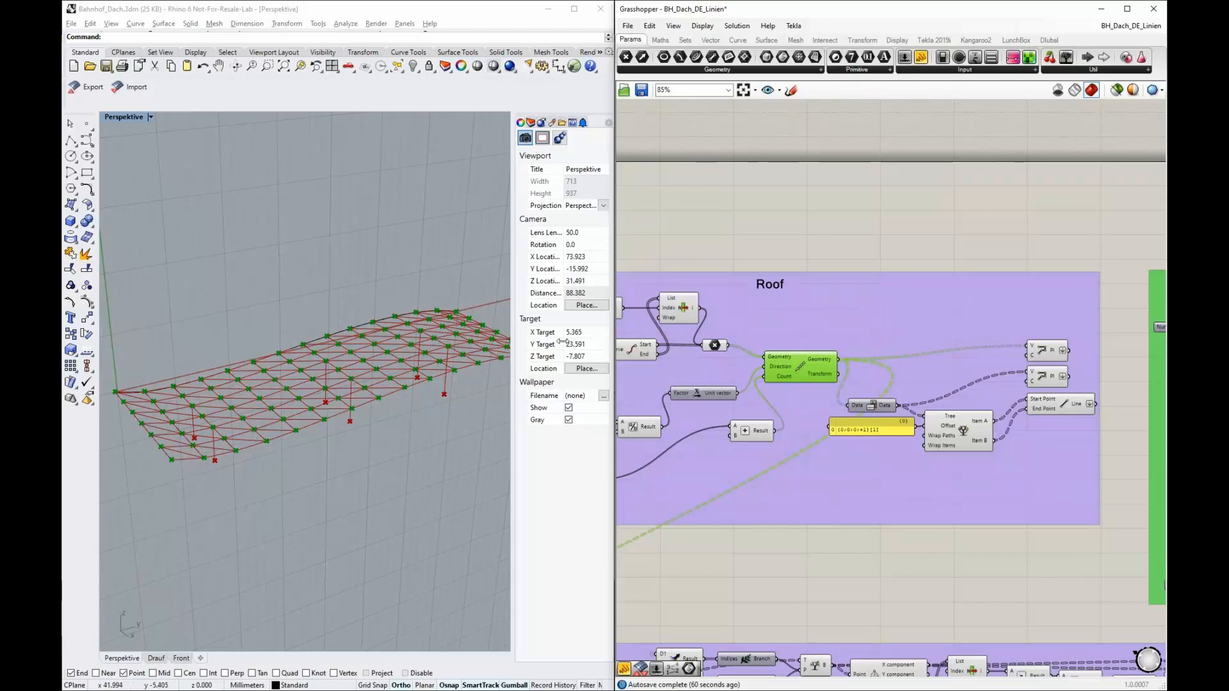
{"action": "scroll", "coordinate": [1088, 329], "scroll_direction": "up", "scroll_amount": 2}
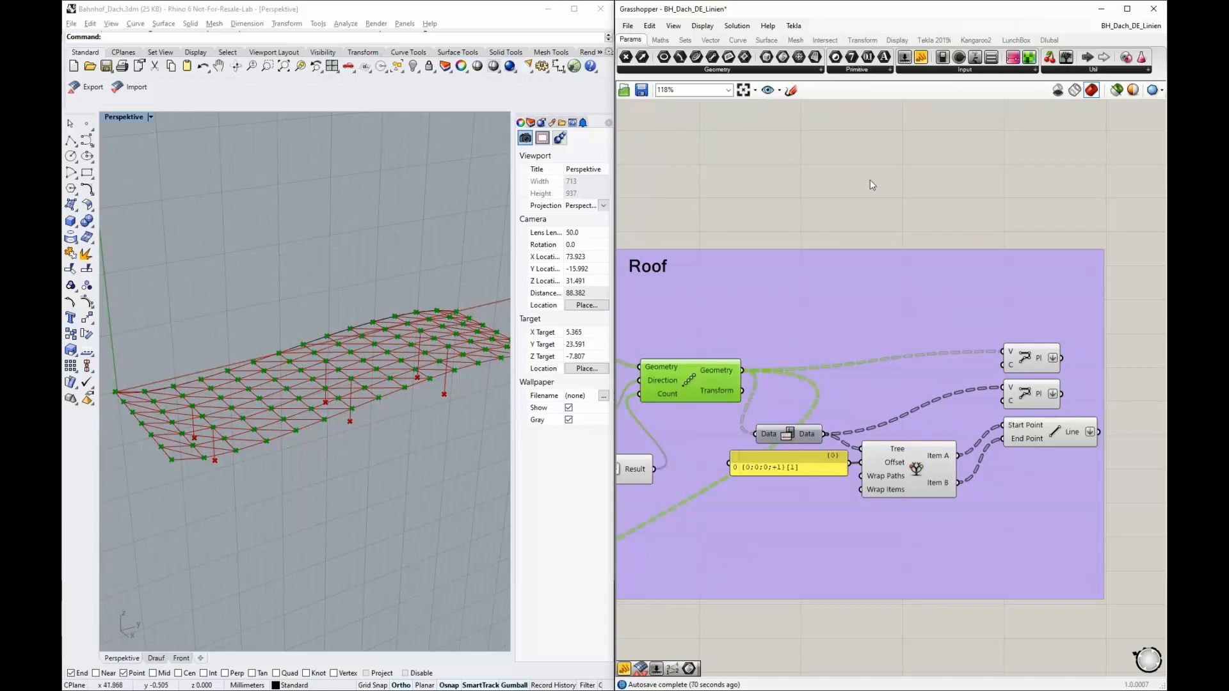
{"action": "left_click", "coordinate": [805, 299]}
Select the two polyline components and the Line component in the Roof group one by one to inspect the roof members each generates.
{"action": "scroll", "coordinate": [688, 368], "scroll_direction": "up", "scroll_amount": 1}
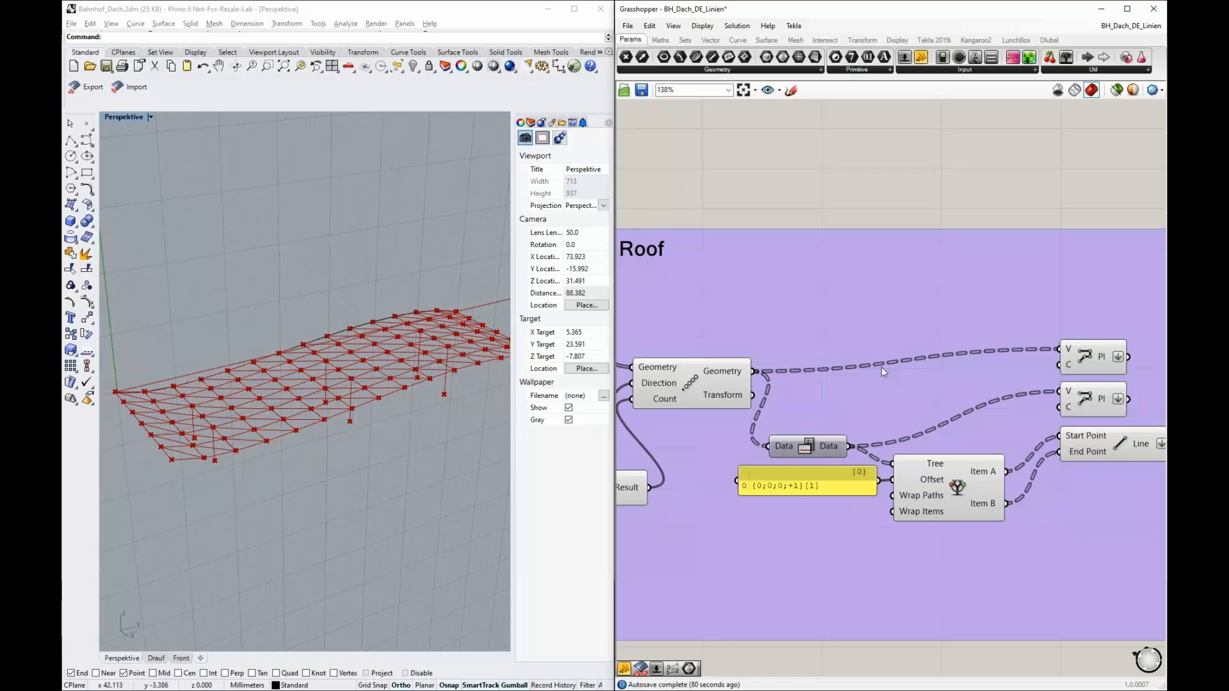
{"action": "left_click", "coordinate": [1091, 355]}
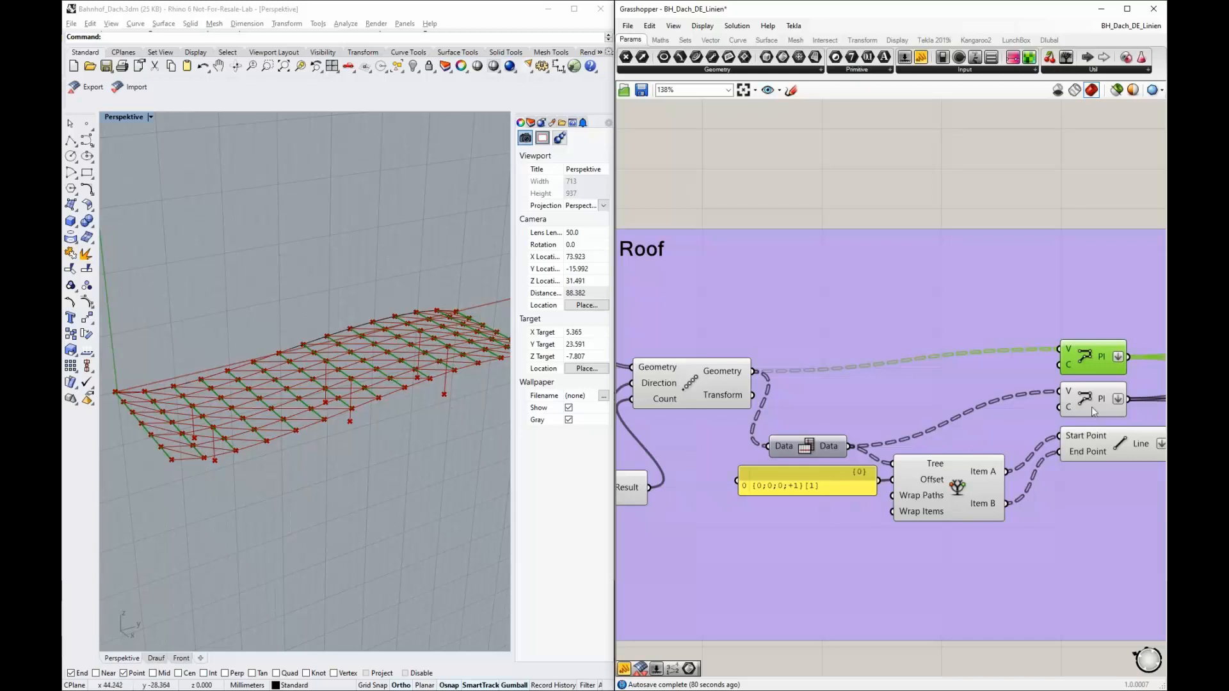
{"action": "left_click", "coordinate": [1092, 400]}
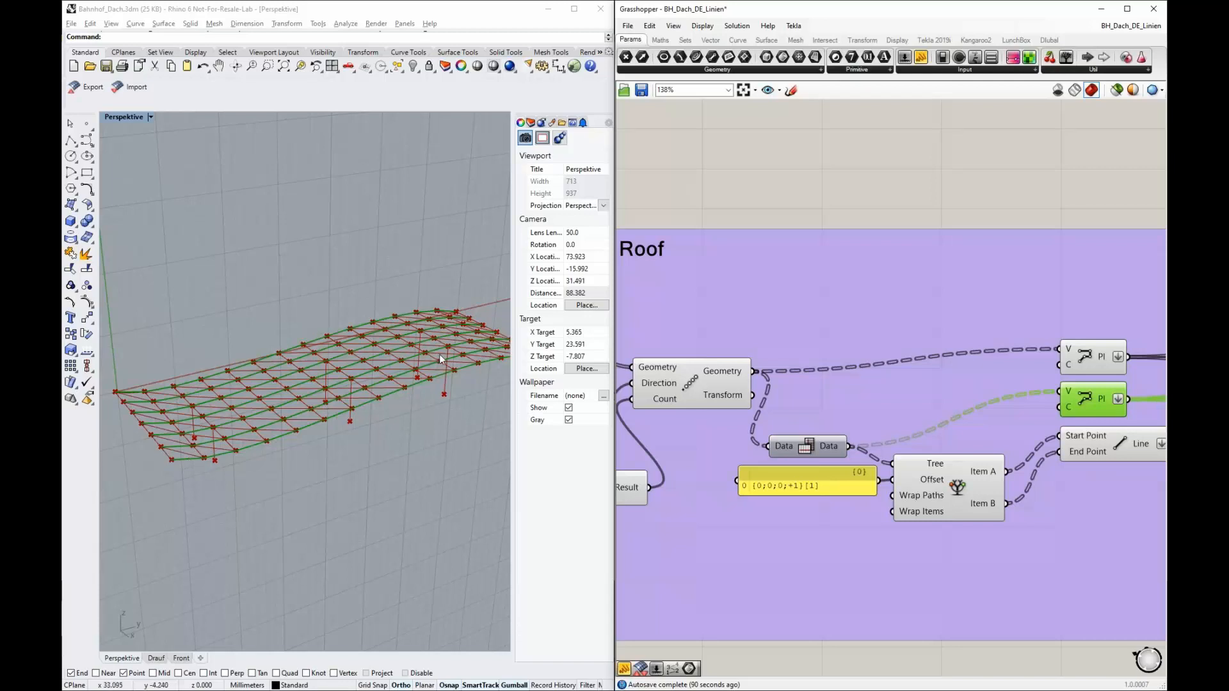
{"action": "scroll", "coordinate": [691, 357], "scroll_direction": "down", "scroll_amount": 2}
{"action": "scroll", "coordinate": [1001, 462], "scroll_direction": "up", "scroll_amount": 3}
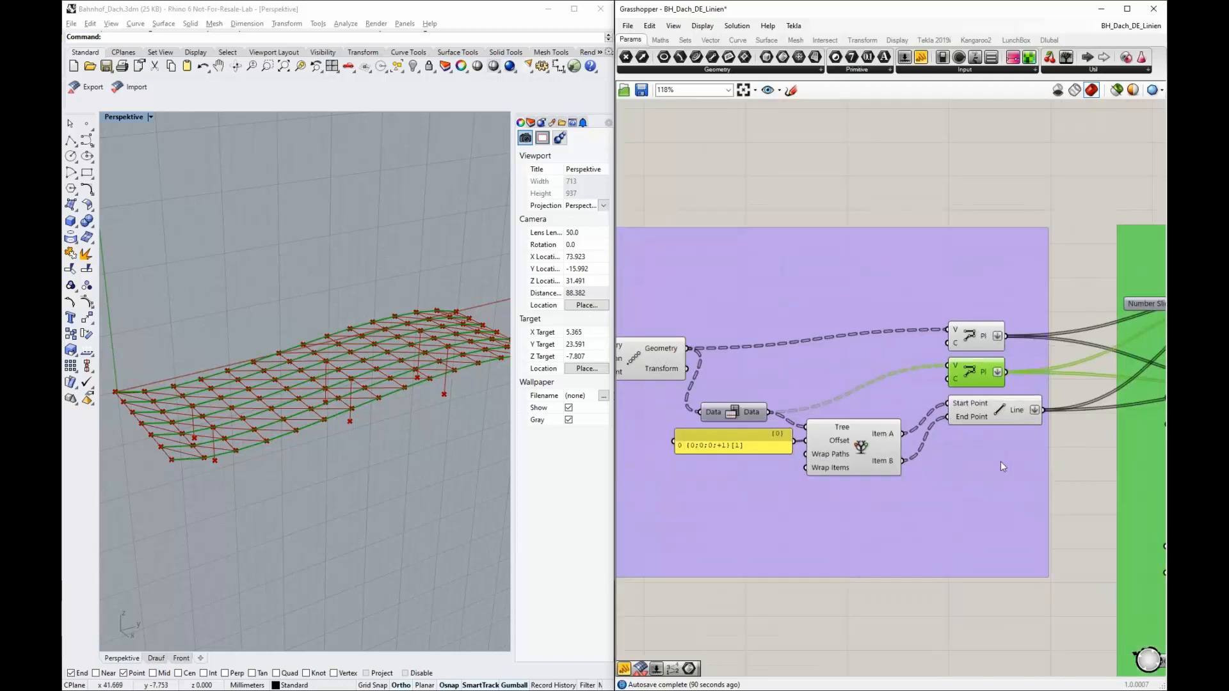
{"action": "left_click", "coordinate": [999, 393]}
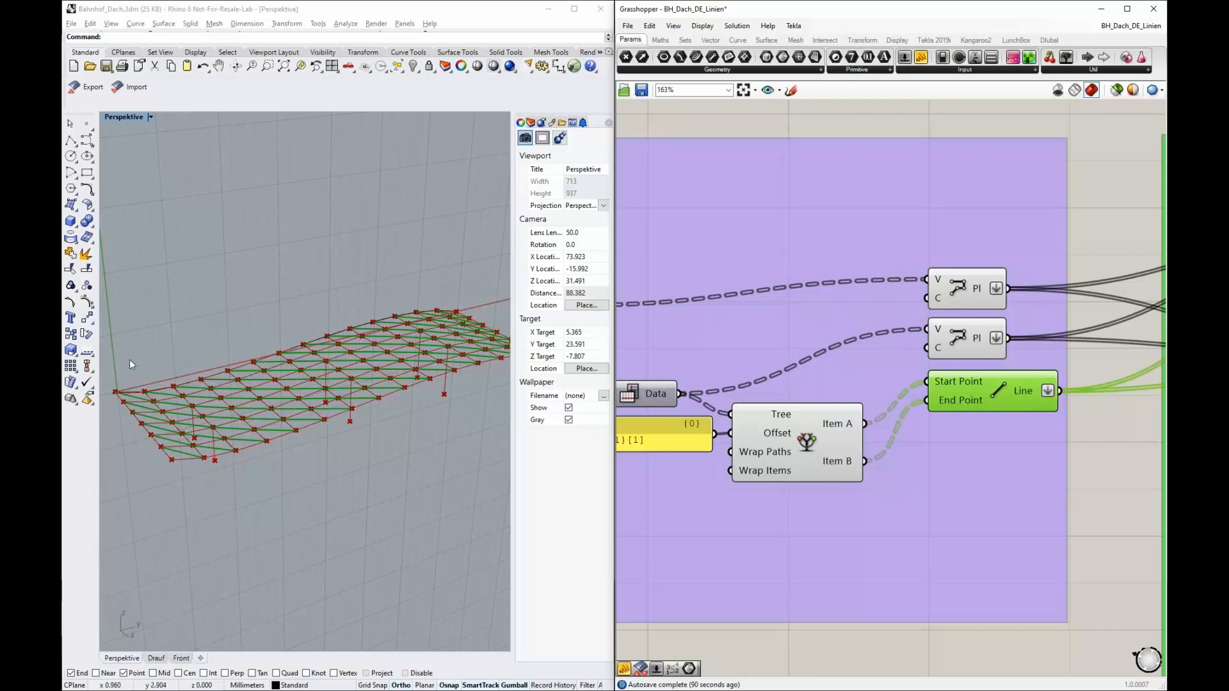
Select the two polyline components and the Line component in the Roof group again to trace their outputs into the Section & Material group.
{"action": "scroll", "coordinate": [131, 362], "scroll_direction": "down", "scroll_amount": 6}
{"action": "scroll", "coordinate": [626, 358], "scroll_direction": "down", "scroll_amount": 3}
{"action": "scroll", "coordinate": [997, 317], "scroll_direction": "up", "scroll_amount": 1}
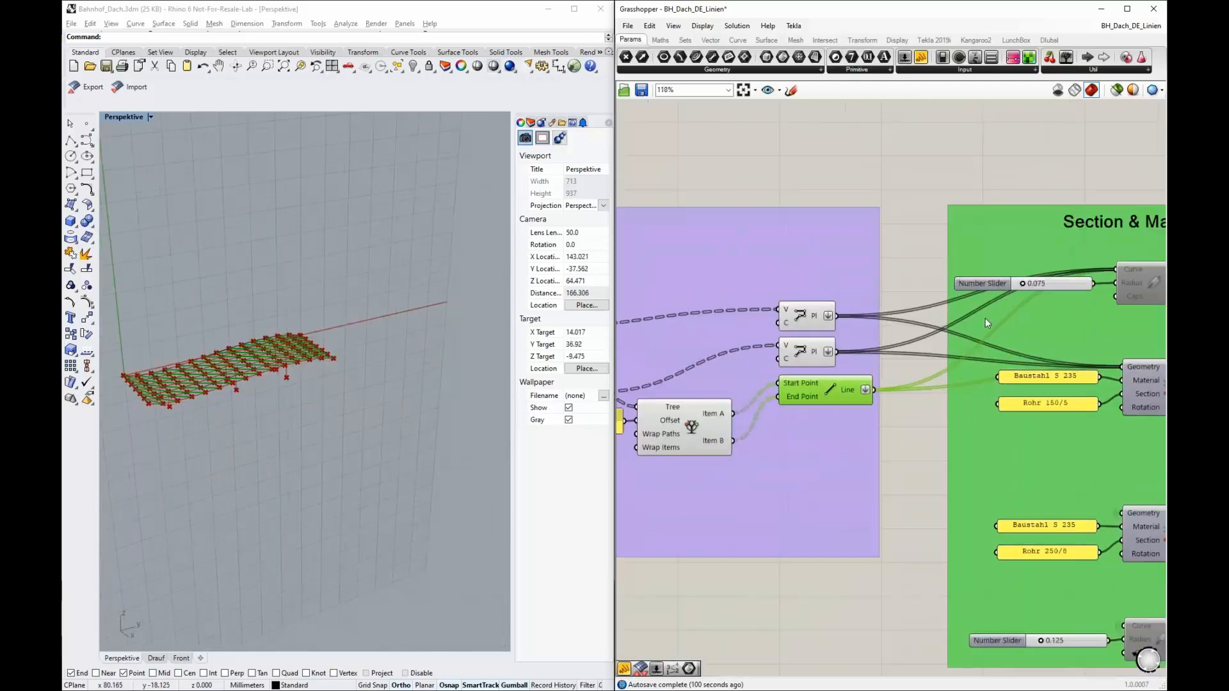
{"action": "scroll", "coordinate": [985, 317], "scroll_direction": "up", "scroll_amount": 2}
{"action": "left_click", "coordinate": [743, 316]}
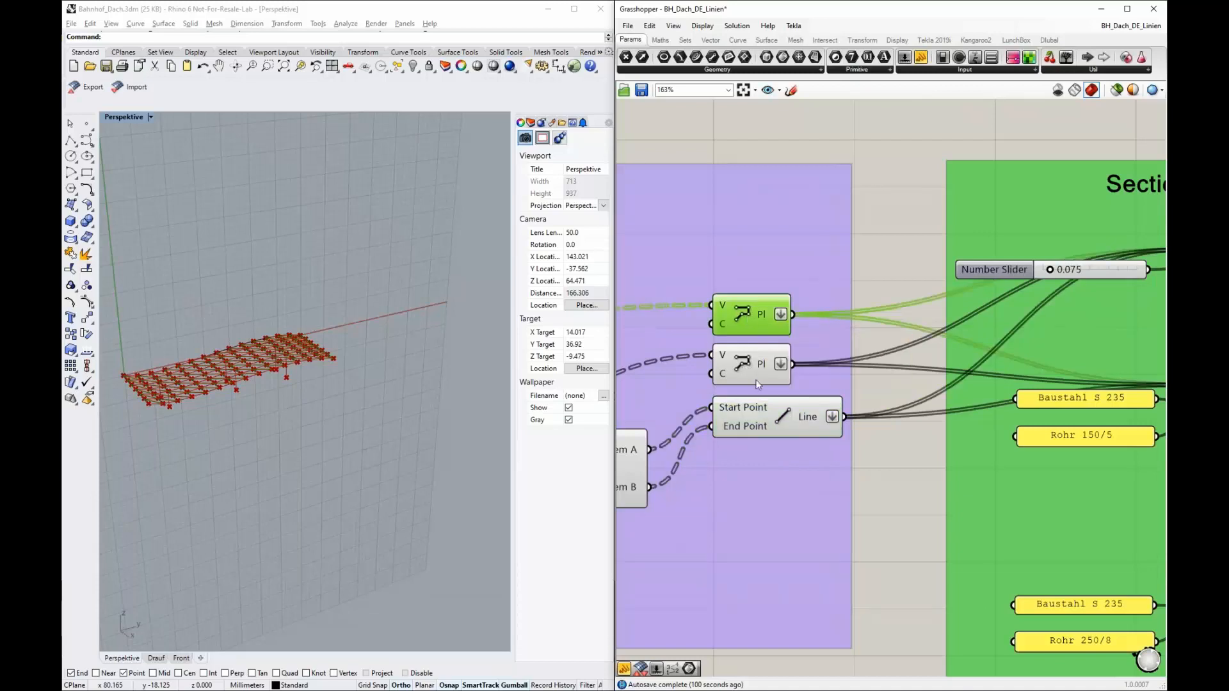
{"action": "left_click", "coordinate": [747, 369]}
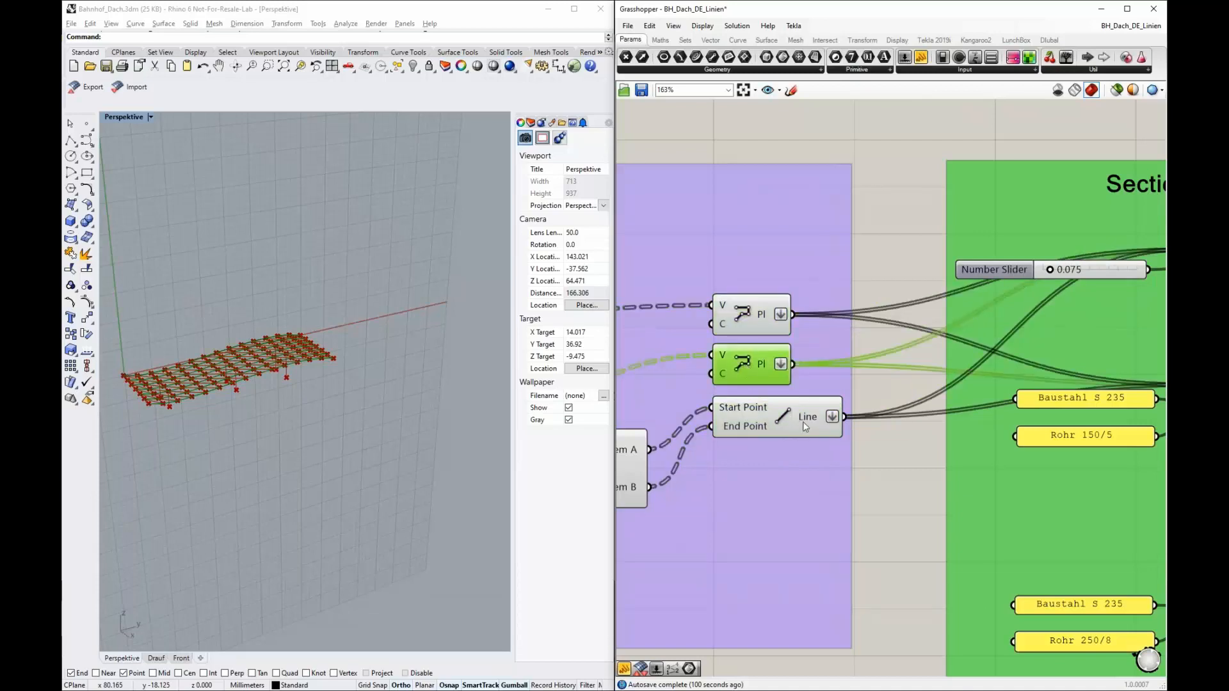
{"action": "left_click", "coordinate": [787, 417]}
Select the upper Member component in the Section & Material group to inspect its geometry inputs and its material and section panels.
{"action": "scroll", "coordinate": [737, 425], "scroll_direction": "down", "scroll_amount": 1}
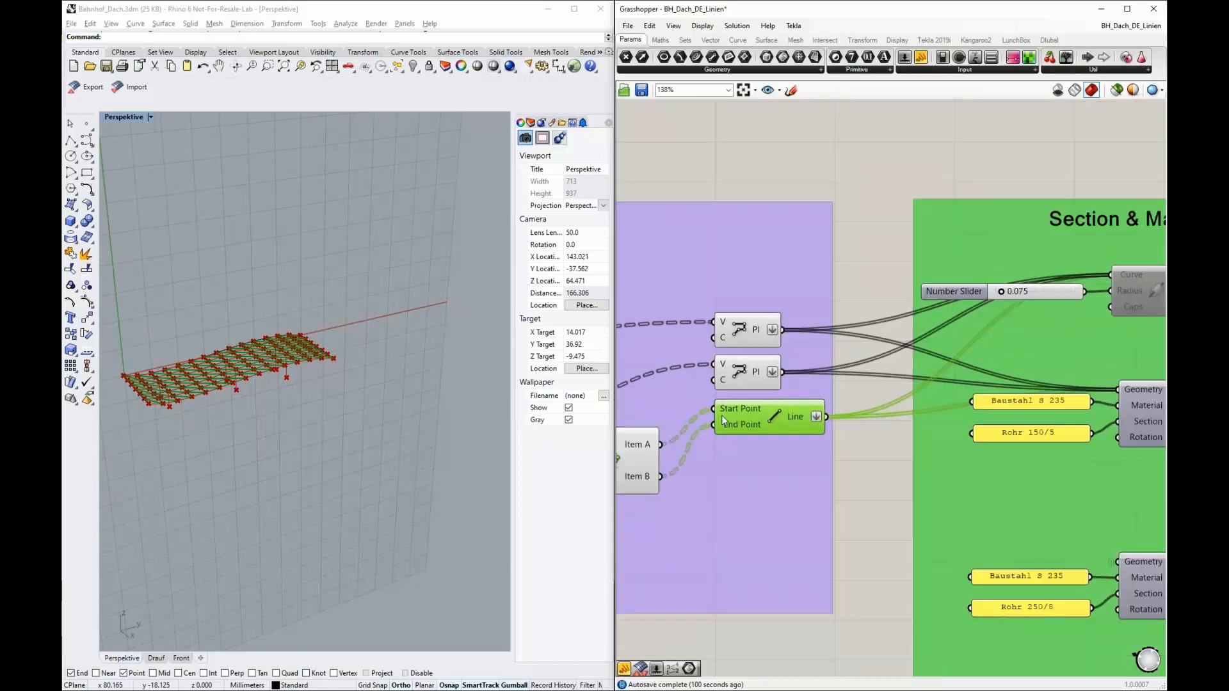
{"action": "scroll", "coordinate": [723, 421], "scroll_direction": "down", "scroll_amount": 2}
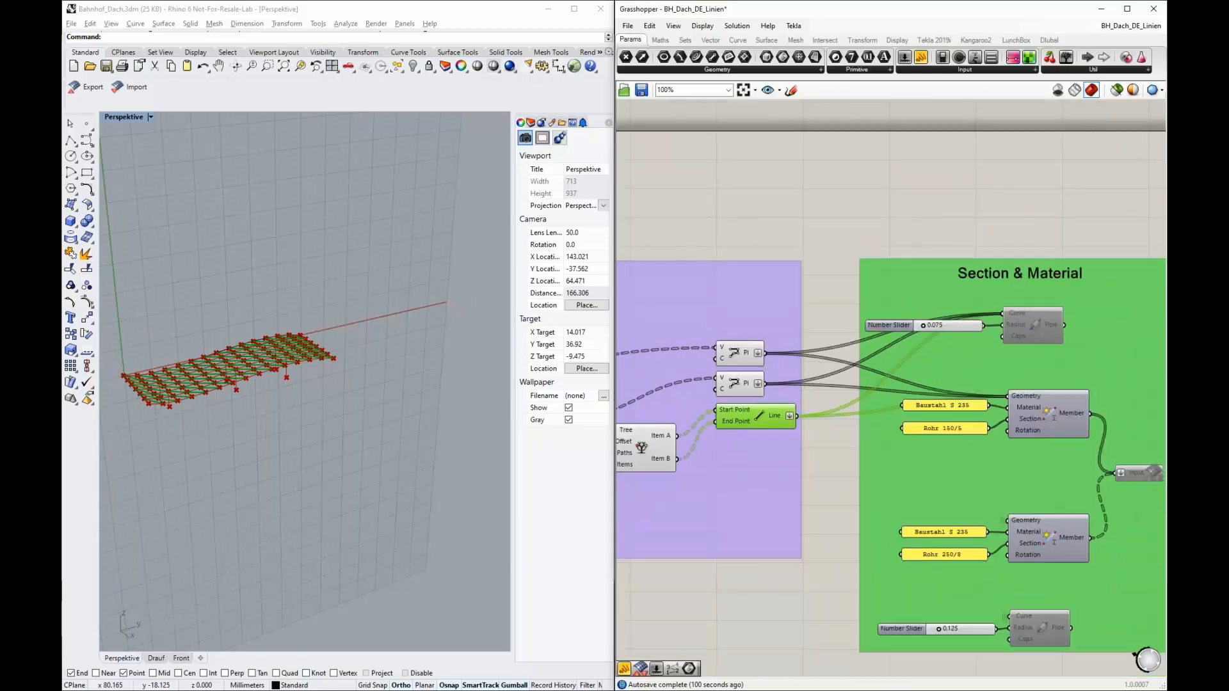
{"action": "scroll", "coordinate": [982, 409], "scroll_direction": "down", "scroll_amount": 1}
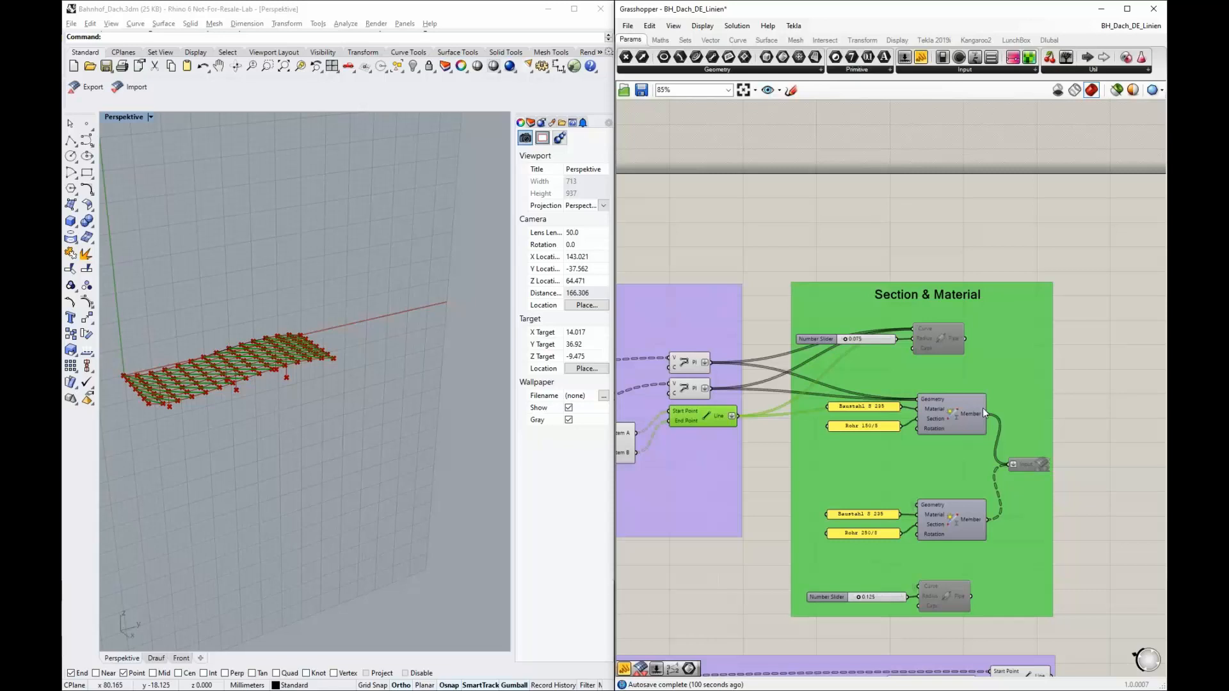
{"action": "left_click", "coordinate": [982, 409]}
{"action": "scroll", "coordinate": [982, 408], "scroll_direction": "up", "scroll_amount": 2}
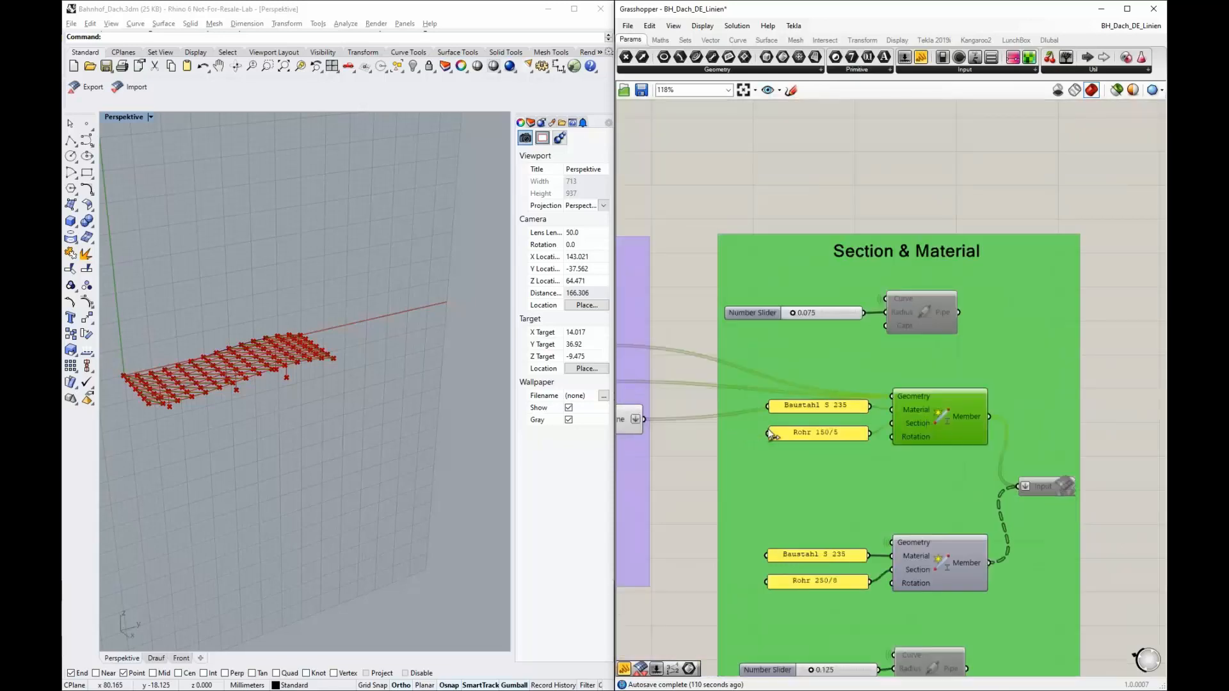
Examine the Column group of the definition and take a closer look at the columns under the roof in the Rhino perspective view.
{"action": "scroll", "coordinate": [992, 259], "scroll_direction": "down", "scroll_amount": 8}
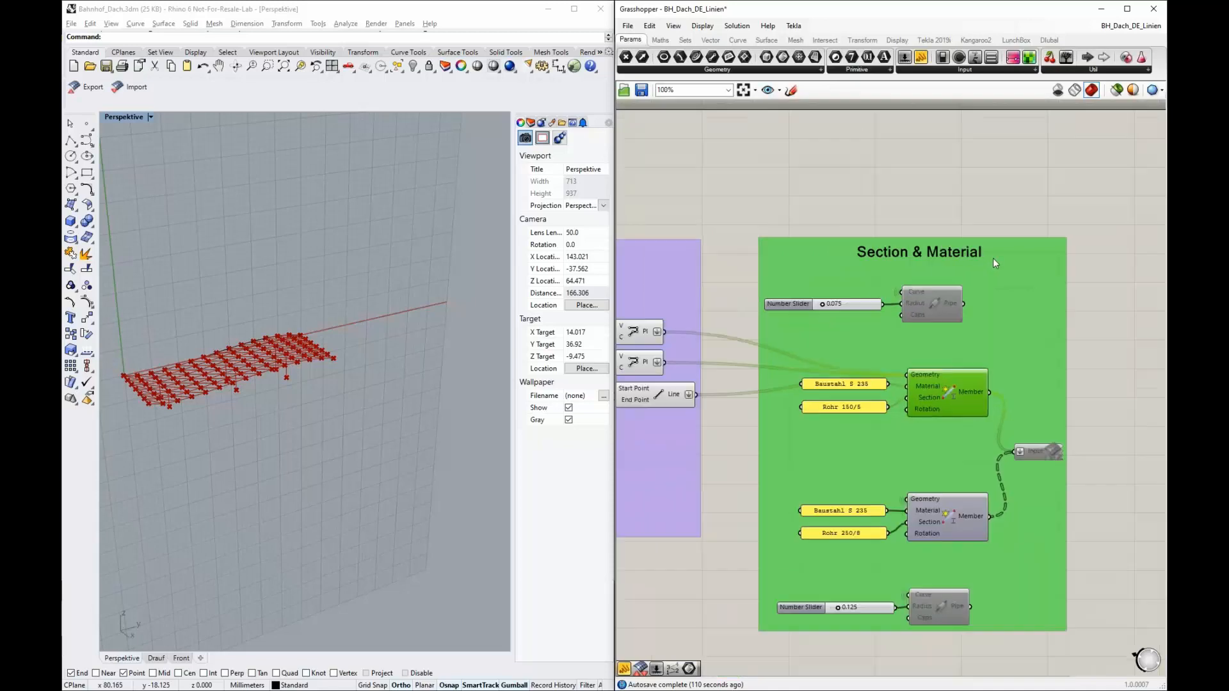
{"action": "scroll", "coordinate": [721, 458], "scroll_direction": "up", "scroll_amount": 3}
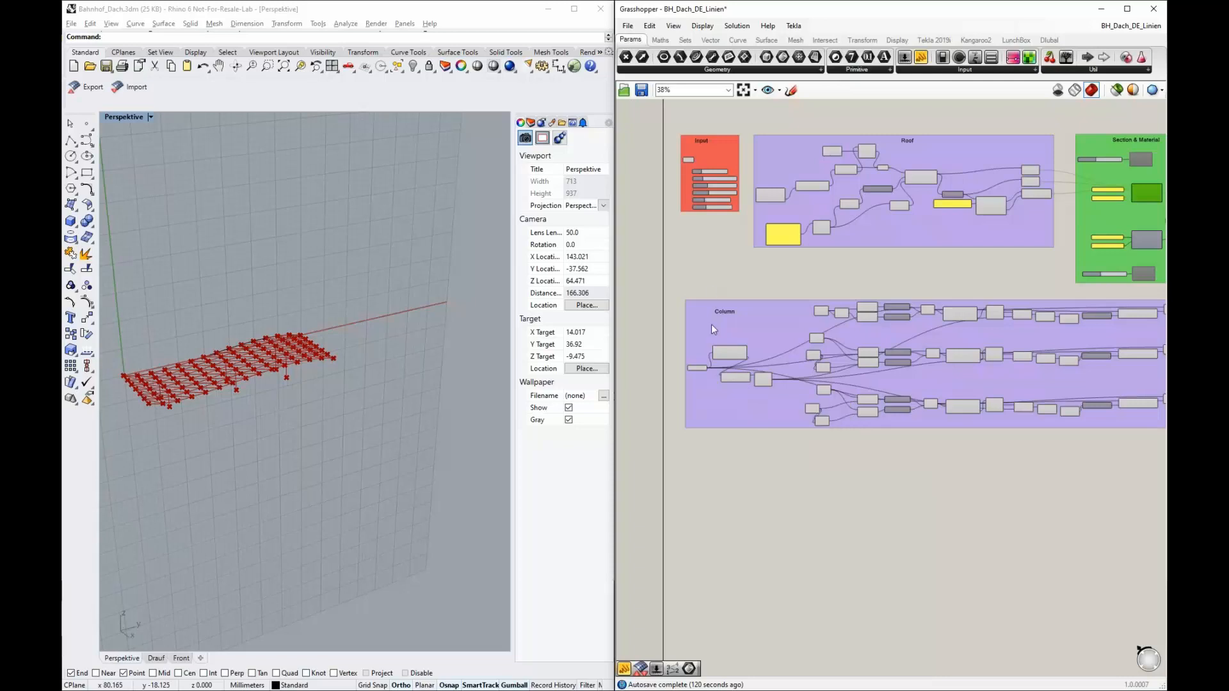
{"action": "scroll", "coordinate": [710, 326], "scroll_direction": "up", "scroll_amount": 3}
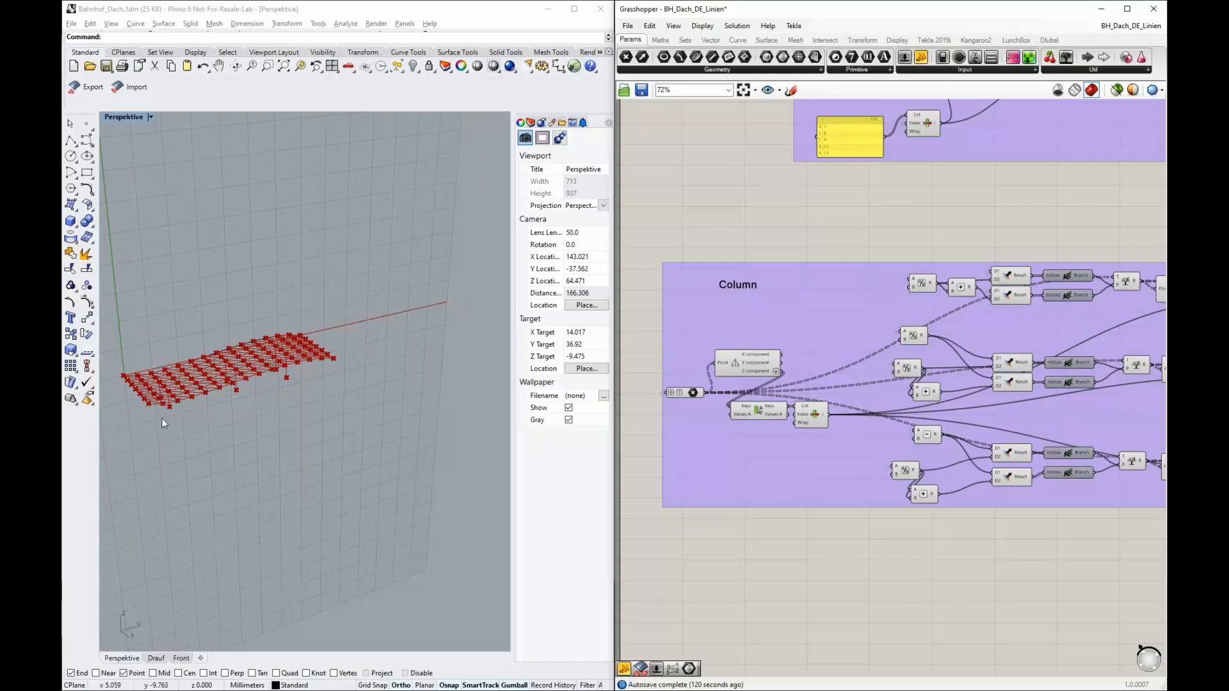
{"action": "right_click_drag", "start_coordinate": [162, 418], "coordinate": [205, 410]}
{"action": "scroll", "coordinate": [205, 409], "scroll_direction": "up", "scroll_amount": 8}
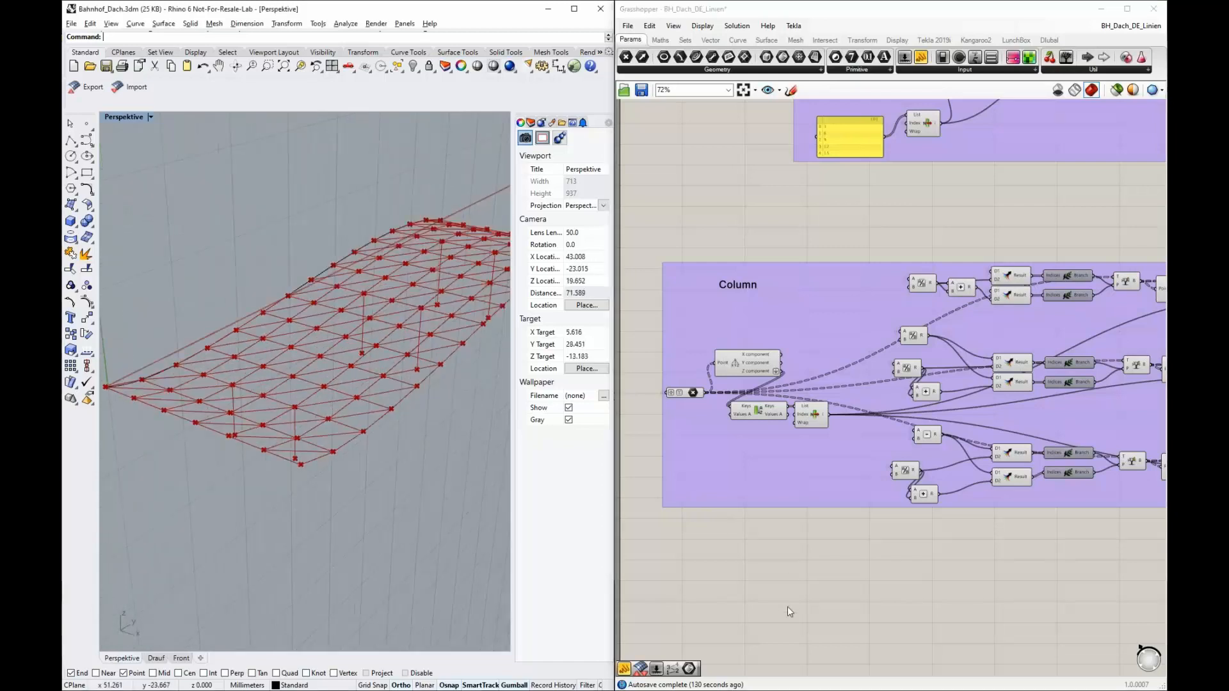
Examine the Axis Left and Height sliders in the Input group together with the column positions and heights in Rhino.
{"action": "scroll", "coordinate": [787, 589], "scroll_direction": "down", "scroll_amount": 2}
{"action": "scroll", "coordinate": [747, 214], "scroll_direction": "up", "scroll_amount": 3}
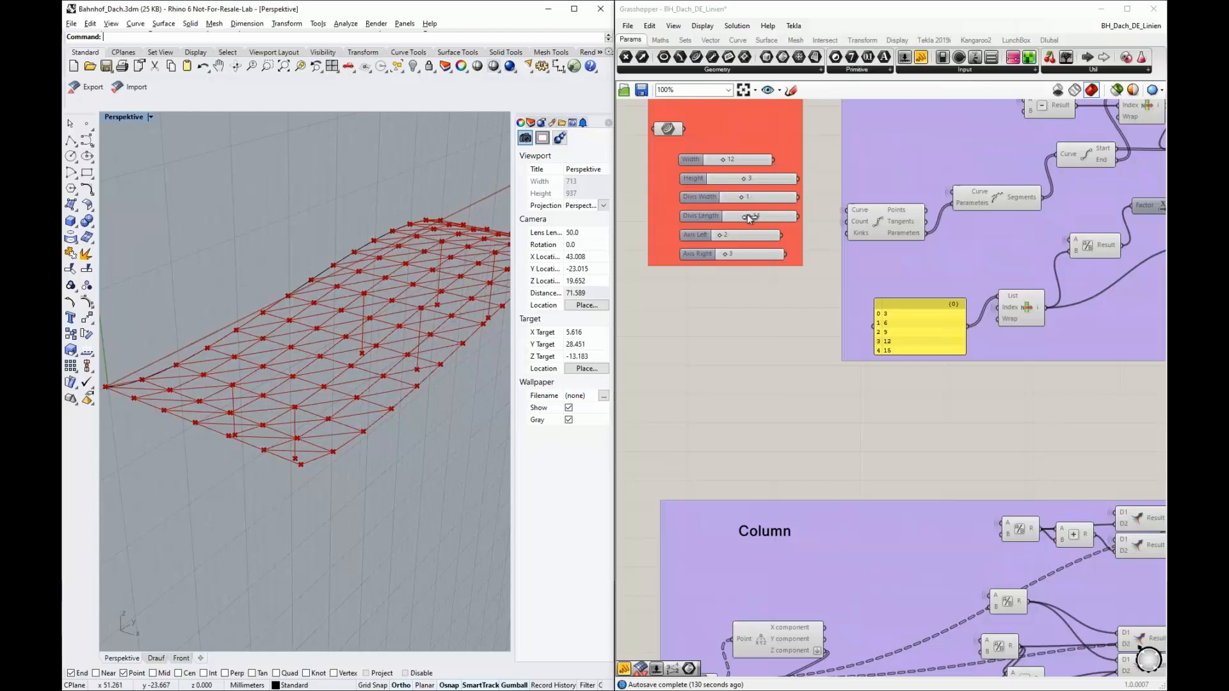
{"action": "left_click_drag", "start_coordinate": [720, 235], "coordinate": [720, 239]}
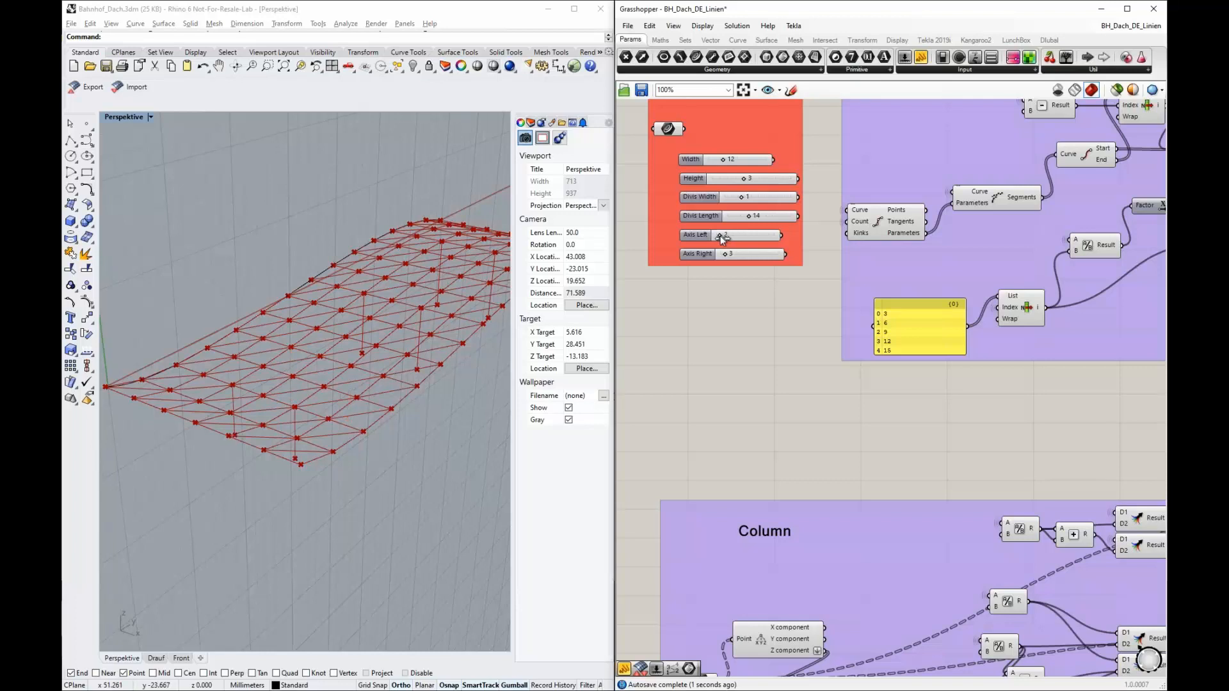
{"action": "scroll", "coordinate": [256, 383], "scroll_direction": "up", "scroll_amount": 2}
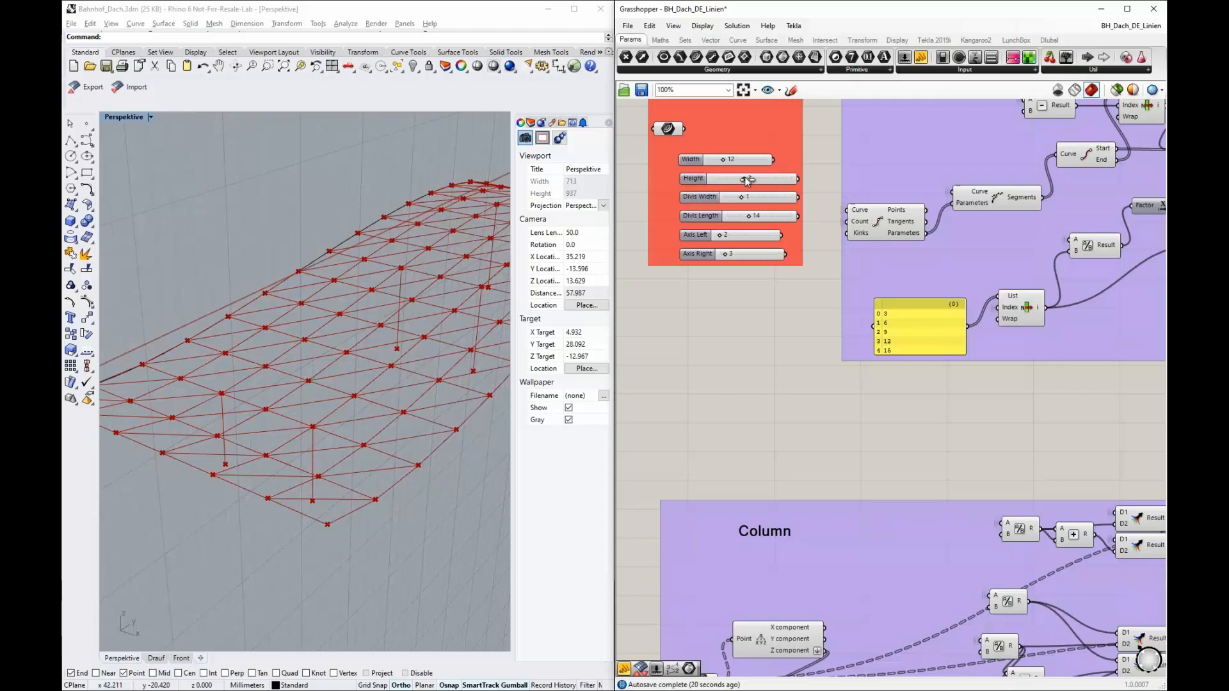
{"action": "left_click_drag", "start_coordinate": [744, 179], "coordinate": [752, 180]}
Select the three Line components at the end of the Column group one by one to inspect the column pair each generates in Rhino.
{"action": "scroll", "coordinate": [670, 368], "scroll_direction": "down", "scroll_amount": 5}
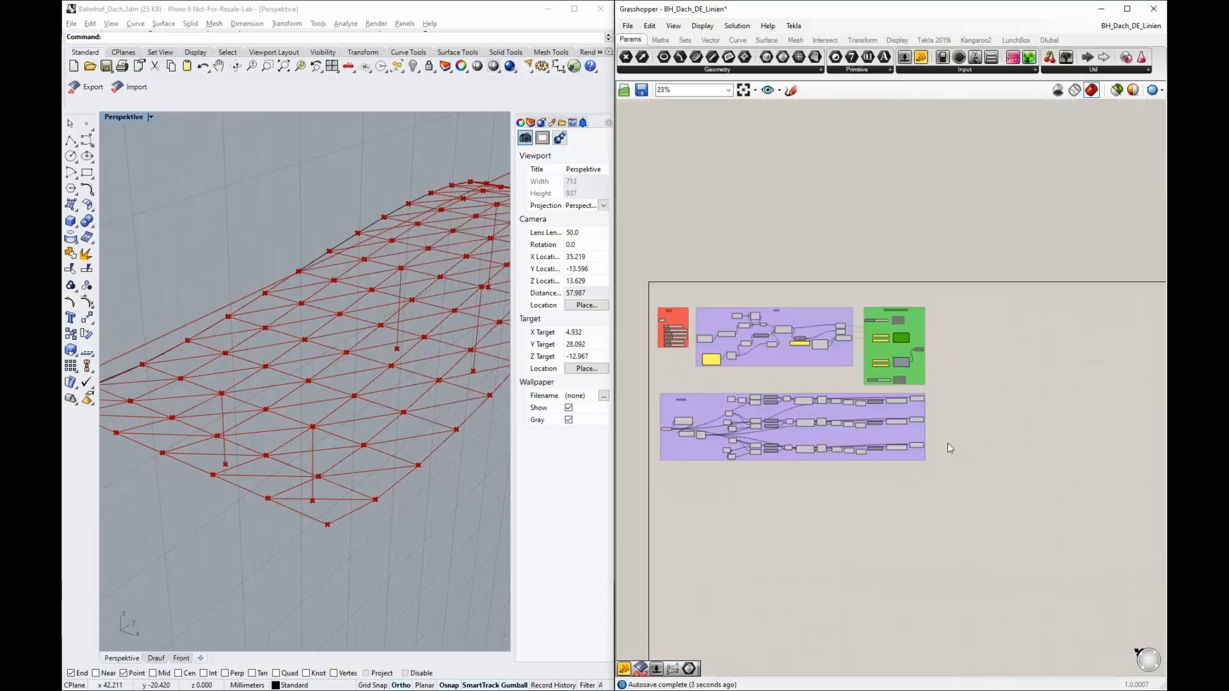
{"action": "scroll", "coordinate": [941, 432], "scroll_direction": "up", "scroll_amount": 2}
{"action": "scroll", "coordinate": [909, 384], "scroll_direction": "up", "scroll_amount": 4}
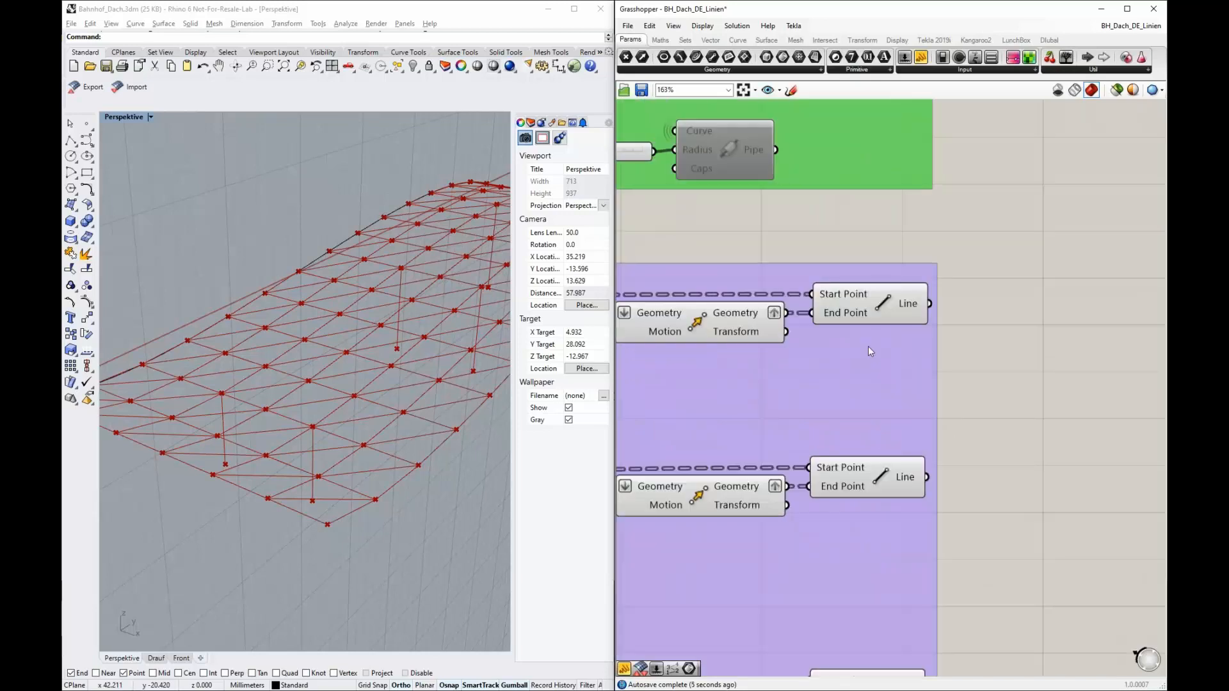
{"action": "scroll", "coordinate": [869, 349], "scroll_direction": "down", "scroll_amount": 1}
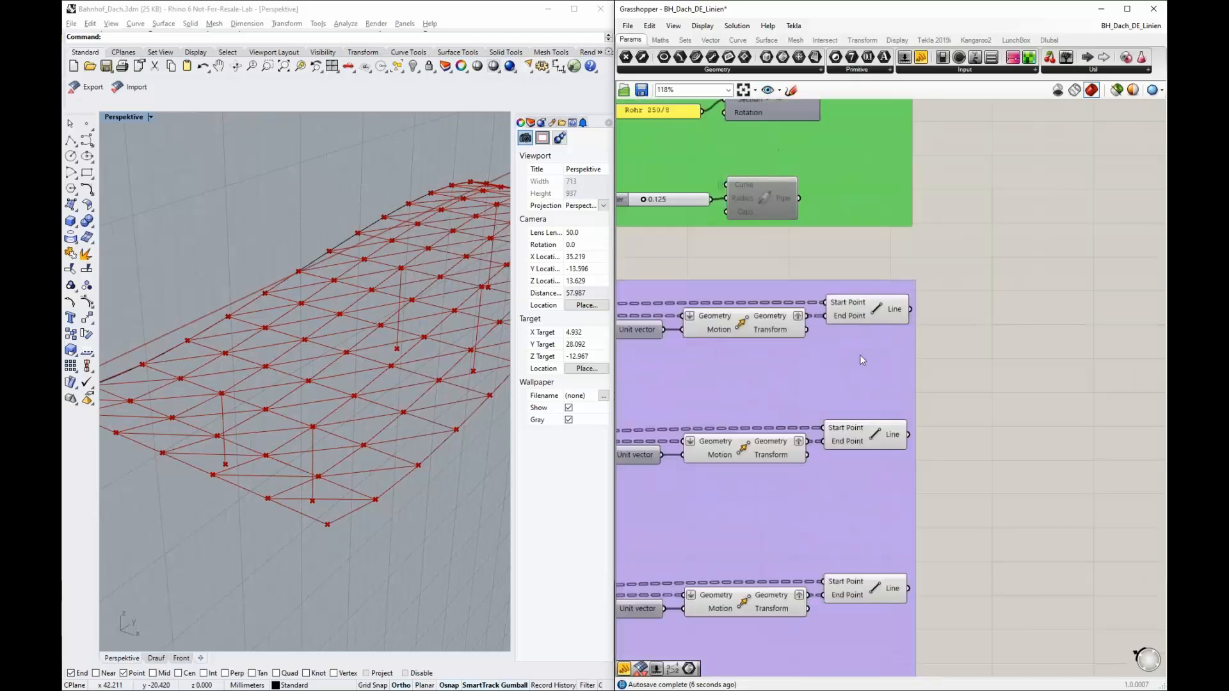
{"action": "left_click", "coordinate": [880, 308]}
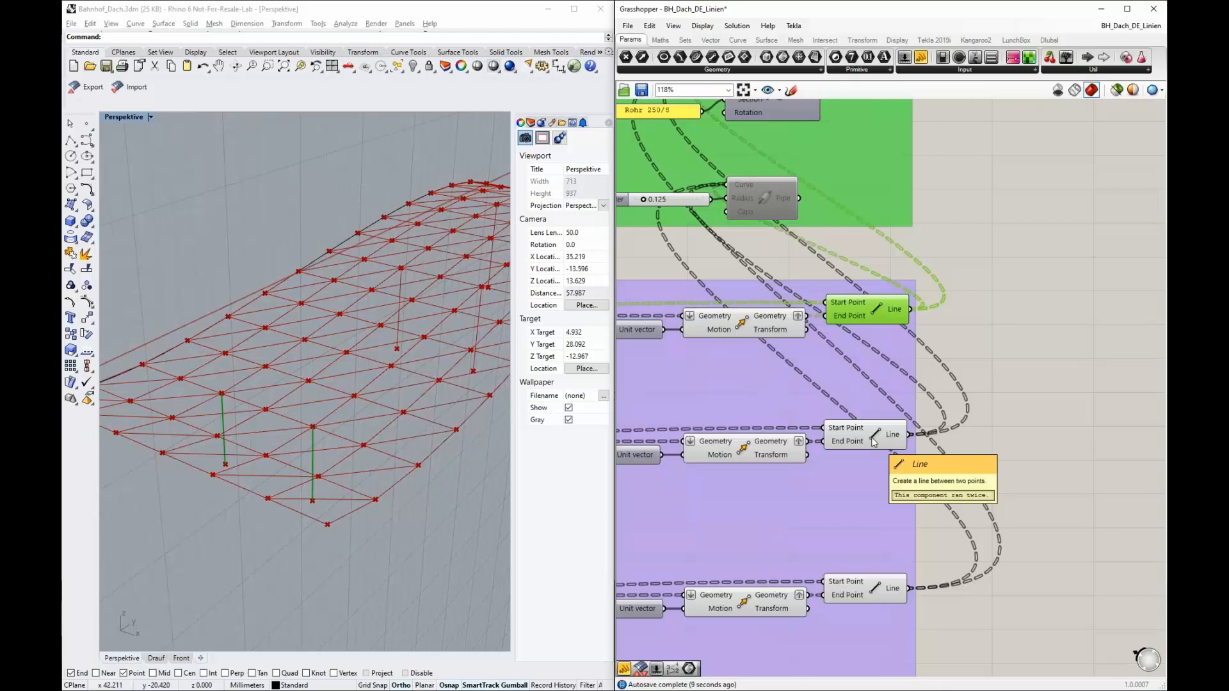
{"action": "left_click", "coordinate": [874, 440]}
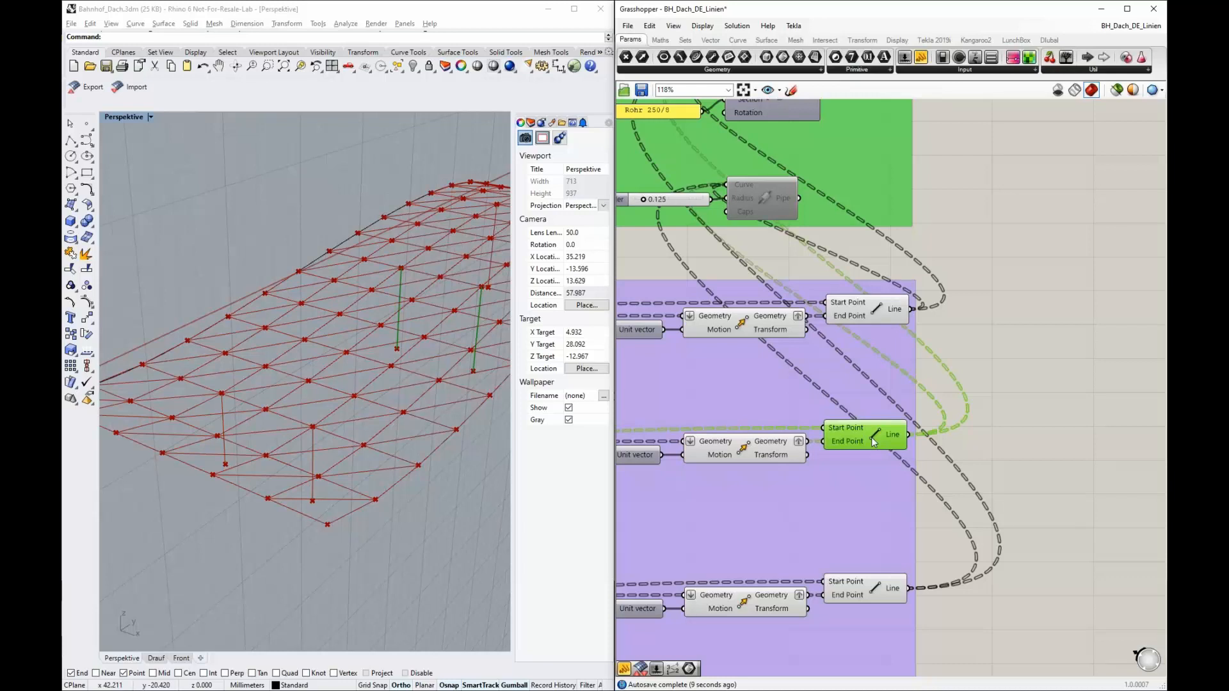
{"action": "left_click", "coordinate": [887, 592]}
{"action": "scroll", "coordinate": [966, 622], "scroll_direction": "down", "scroll_amount": 2}
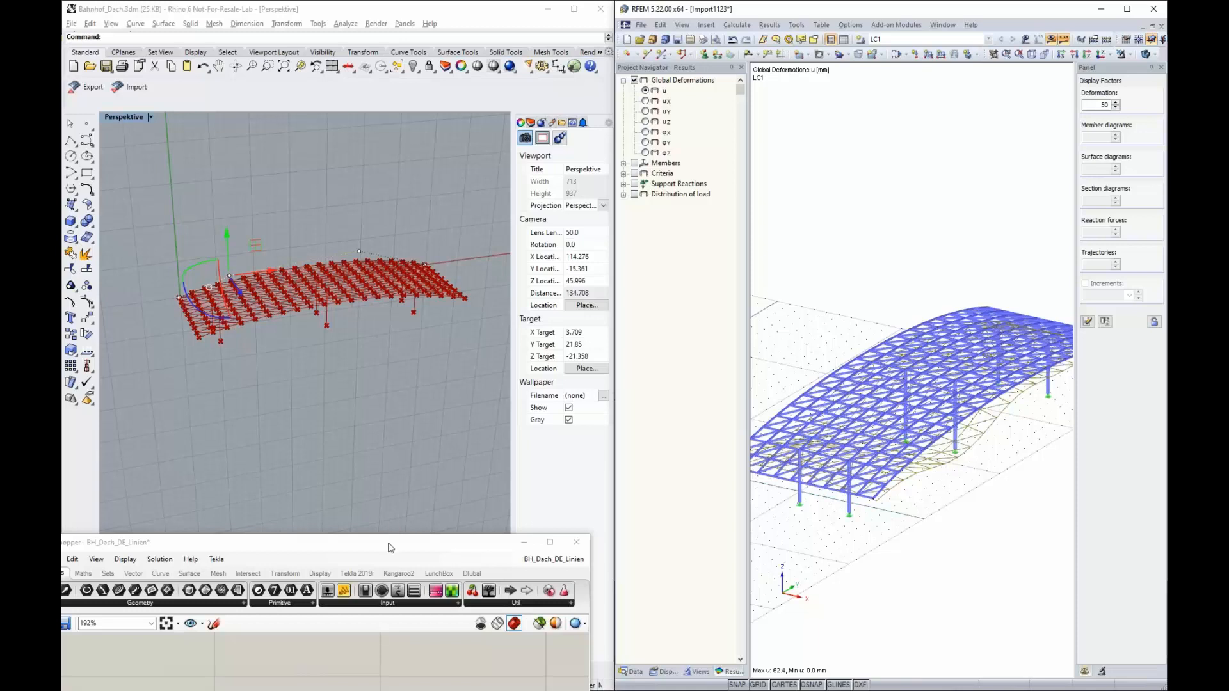
Bring the Grasshopper window up over Rhino beside the RFEM model and show the Input, Roof and Column groups in overview.
{"action": "left_click_drag", "start_coordinate": [390, 548], "coordinate": [410, 51]}
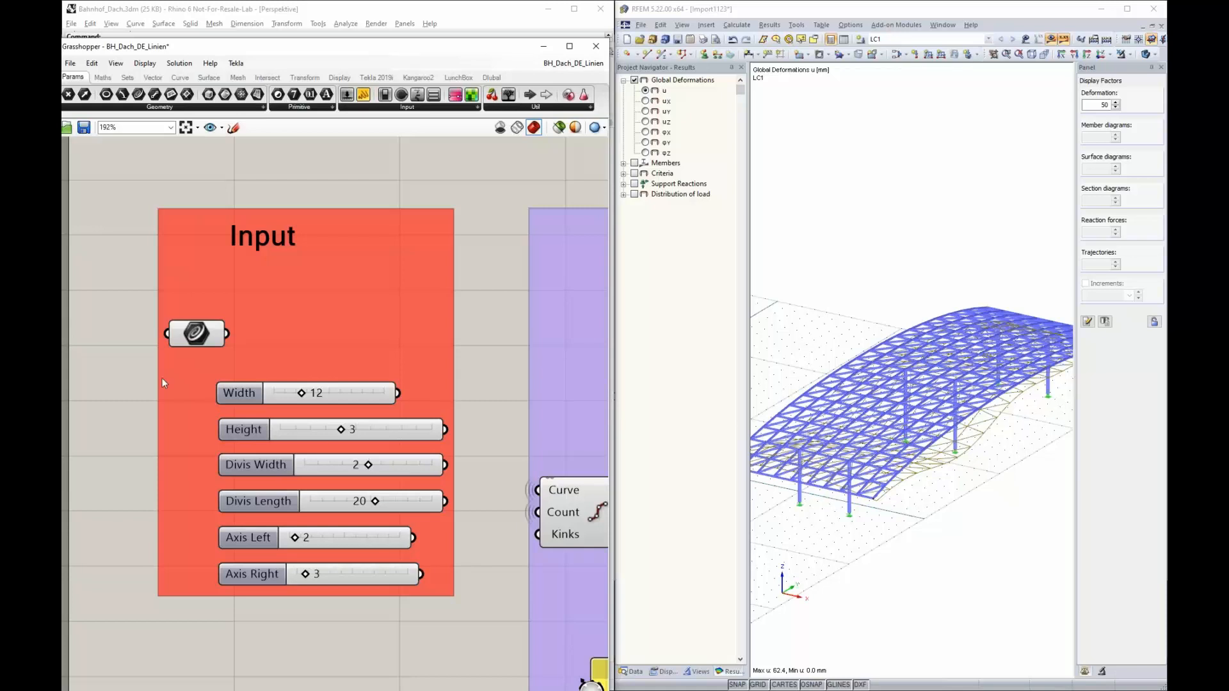
{"action": "scroll", "coordinate": [163, 378], "scroll_direction": "down", "scroll_amount": 6}
{"action": "scroll", "coordinate": [233, 358], "scroll_direction": "down", "scroll_amount": 1}
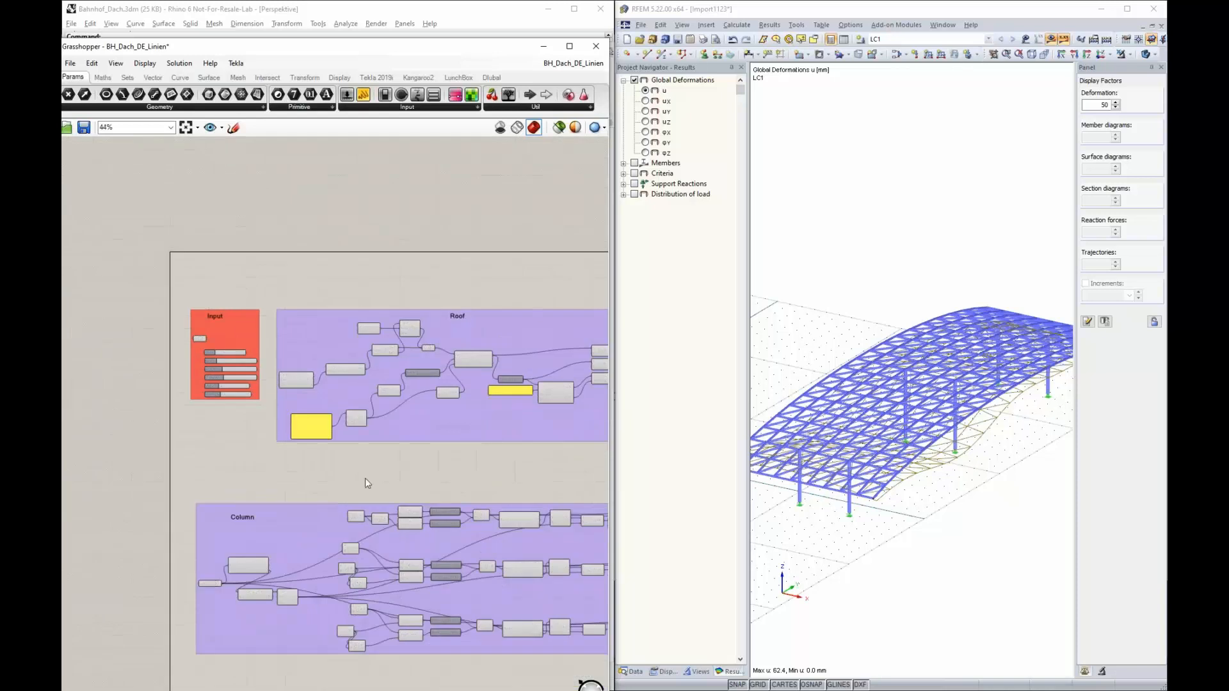
{"action": "right_click_drag", "start_coordinate": [397, 482], "coordinate": [295, 438]}
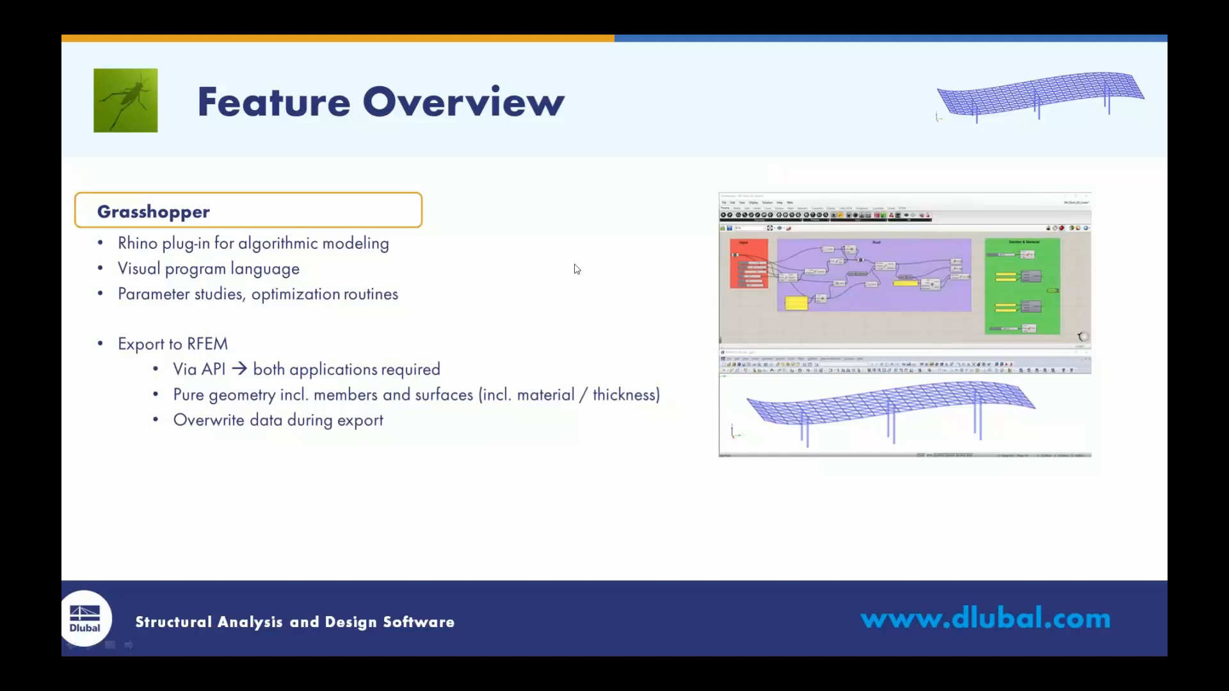
{"action": "left_click", "coordinate": [576, 267]}
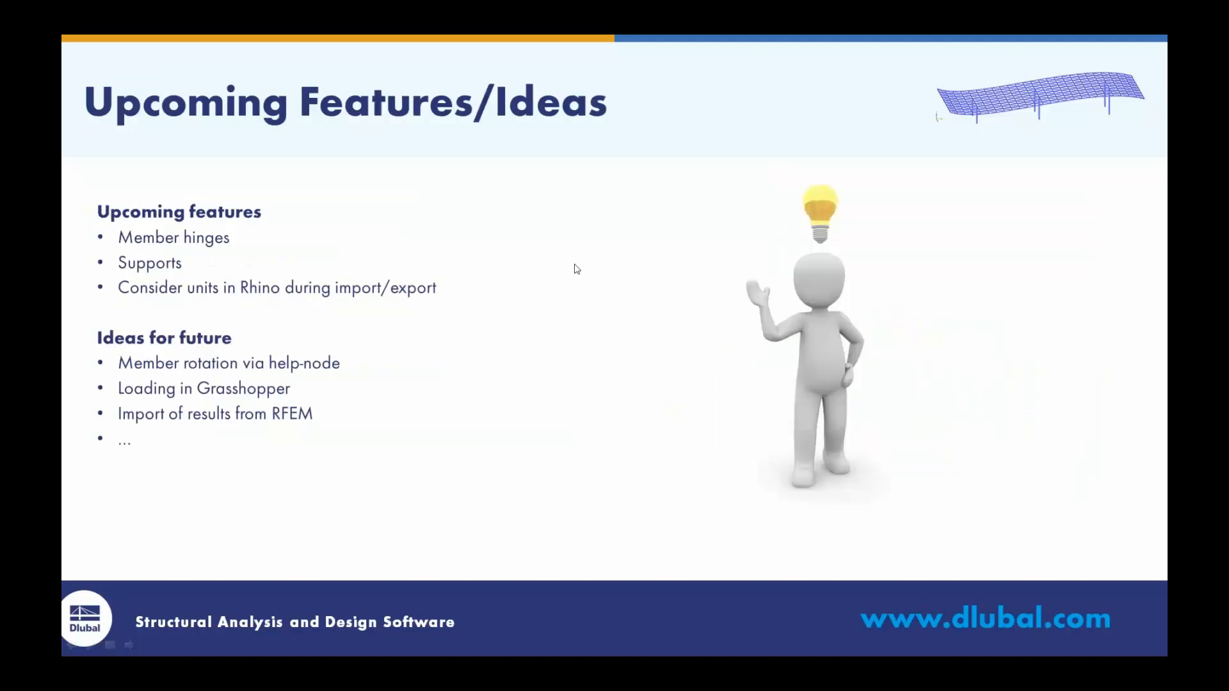